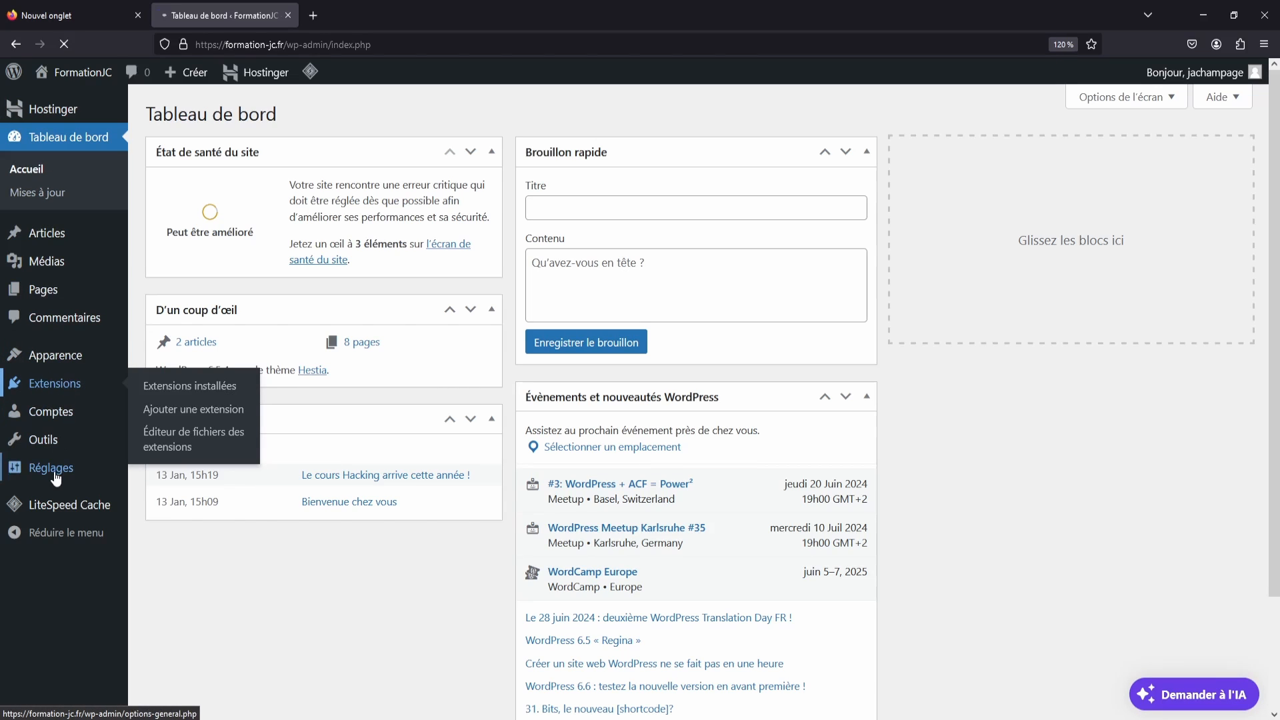
Step: Open the installed extensions list, go to the page for adding extensions, and look through the featured ones
{"action": "left_click", "coordinate": [230, 388]}
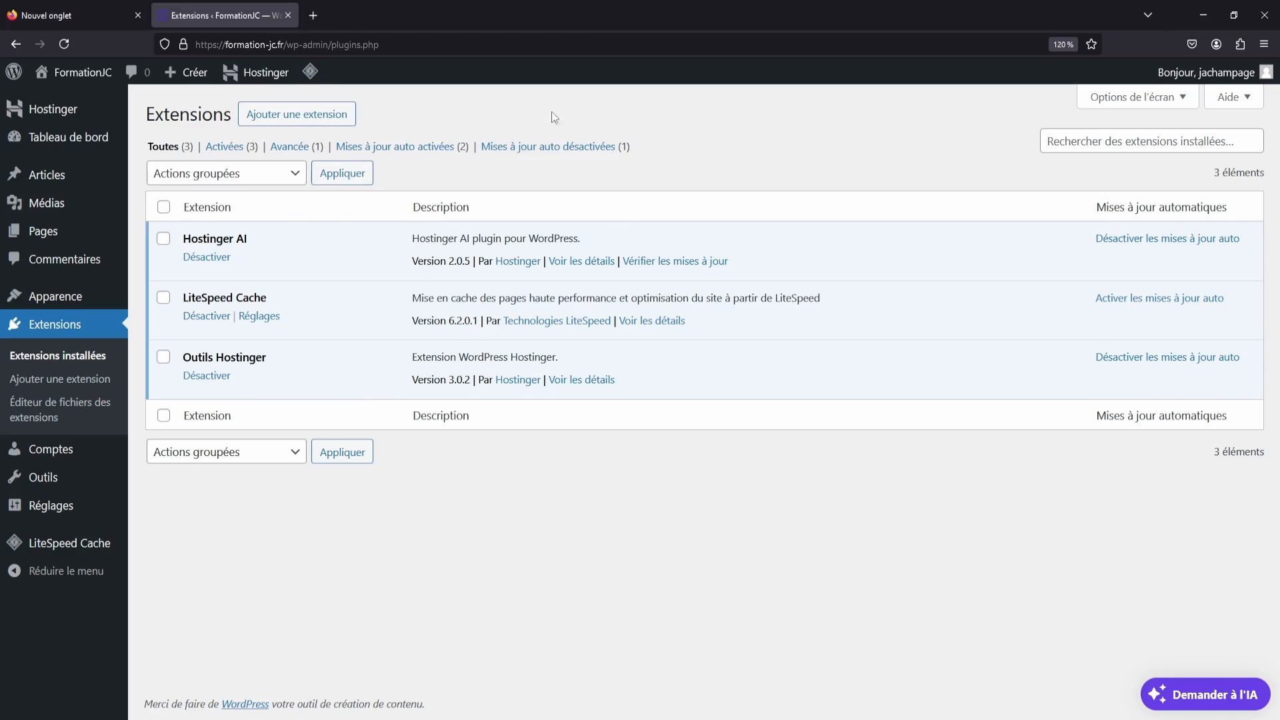
{"action": "left_click", "coordinate": [287, 115]}
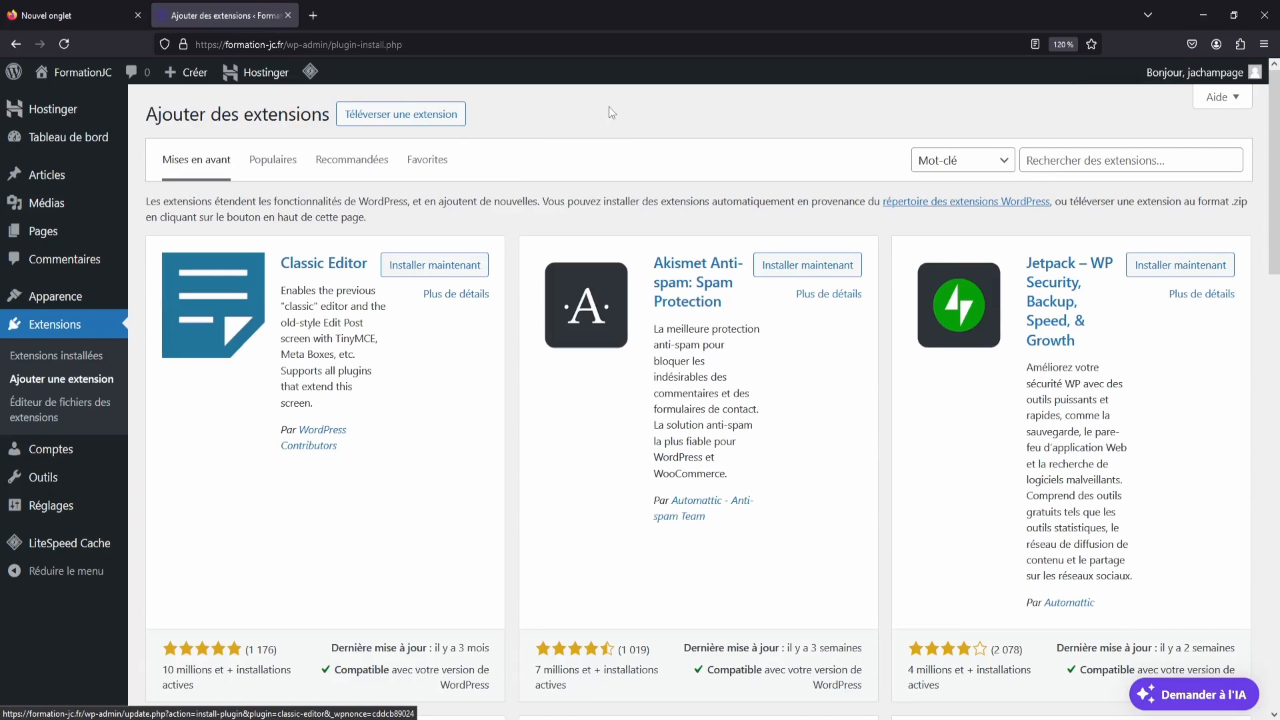
{"action": "scroll", "coordinate": [610, 204], "scroll_direction": "down", "scroll_amount": 5}
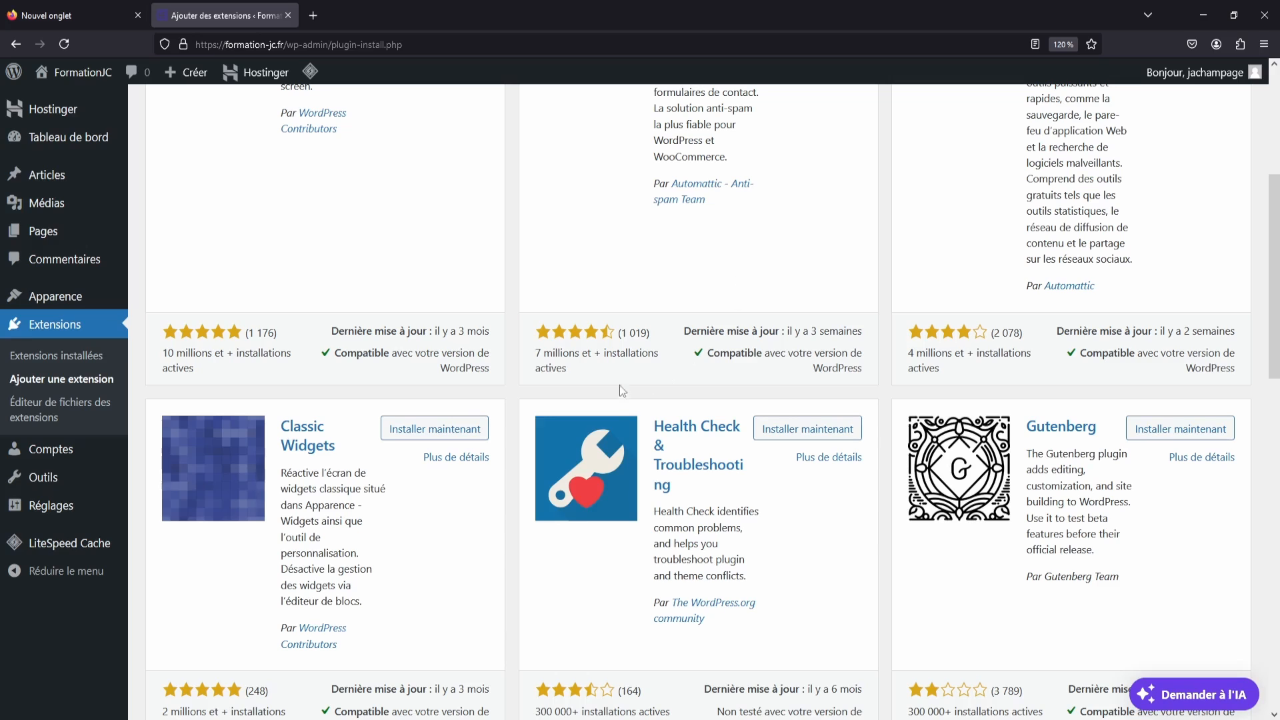
{"action": "scroll", "coordinate": [490, 308], "scroll_direction": "up", "scroll_amount": 5}
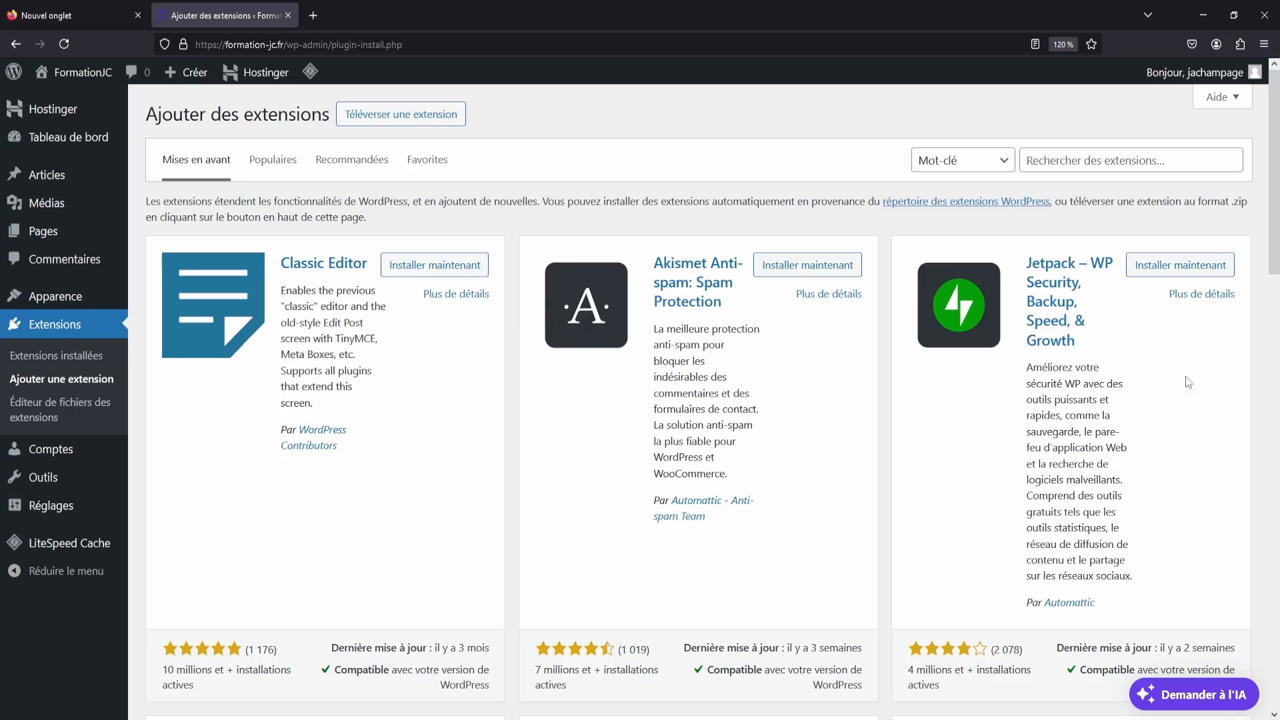
{"action": "scroll", "coordinate": [744, 289], "scroll_direction": "down", "scroll_amount": 10}
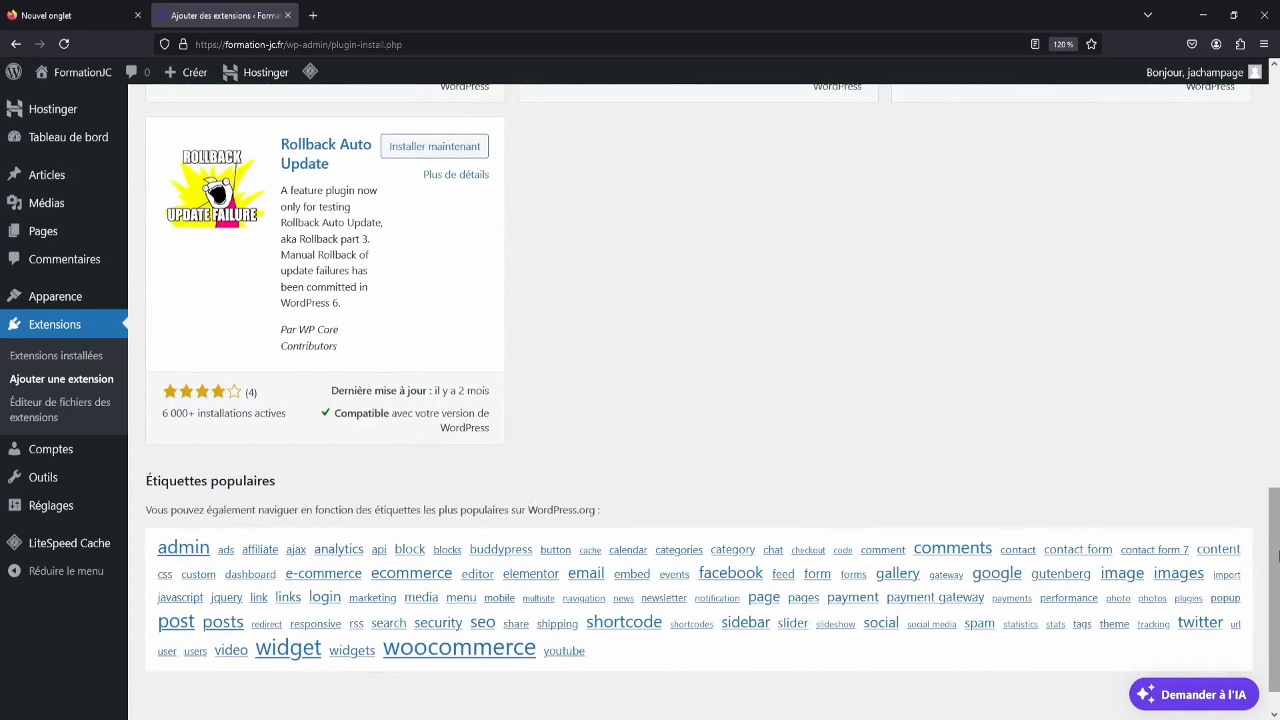
{"action": "left_click_drag", "start_coordinate": [1278, 554], "coordinate": [1278, 120]}
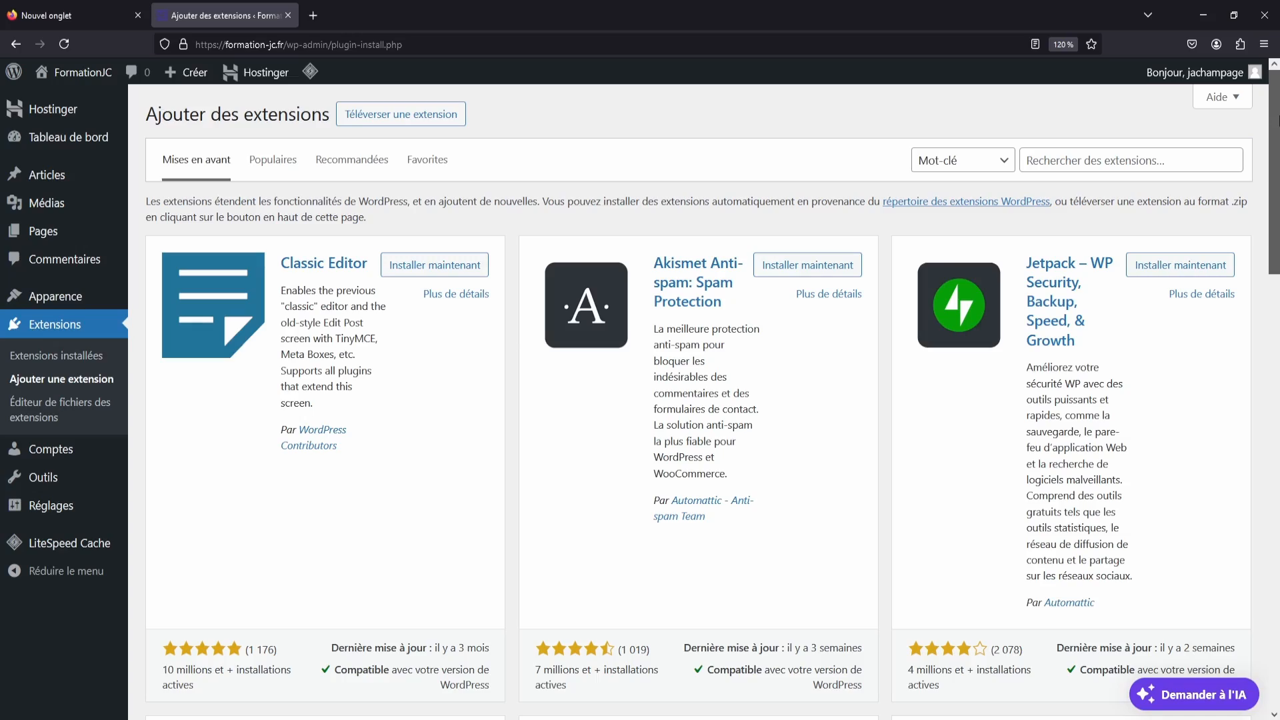
{"action": "mouse_move", "coordinate": [1277, 120]}
{"action": "left_mouse_down"}
{"action": "mouse_move", "coordinate": [1277, 500]}
{"action": "mouse_move", "coordinate": [1278, 123]}
{"action": "left_mouse_up"}
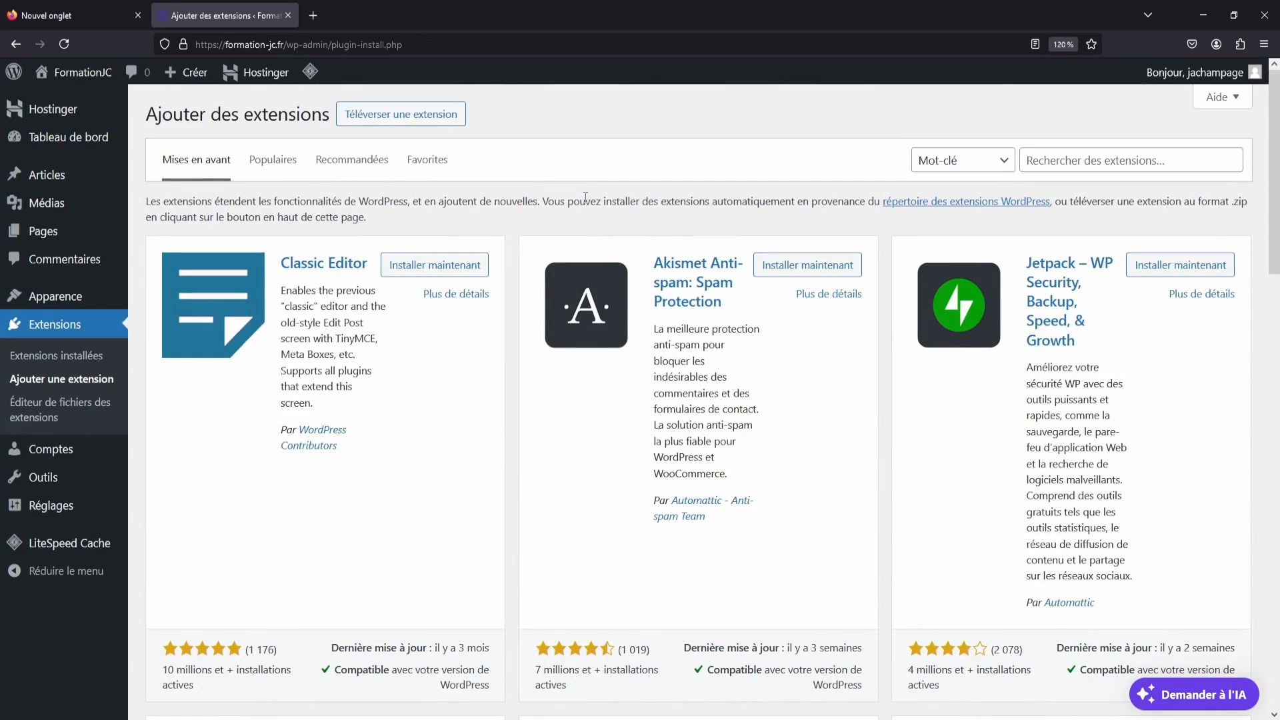
{"action": "scroll", "coordinate": [454, 298], "scroll_direction": "down", "scroll_amount": 15}
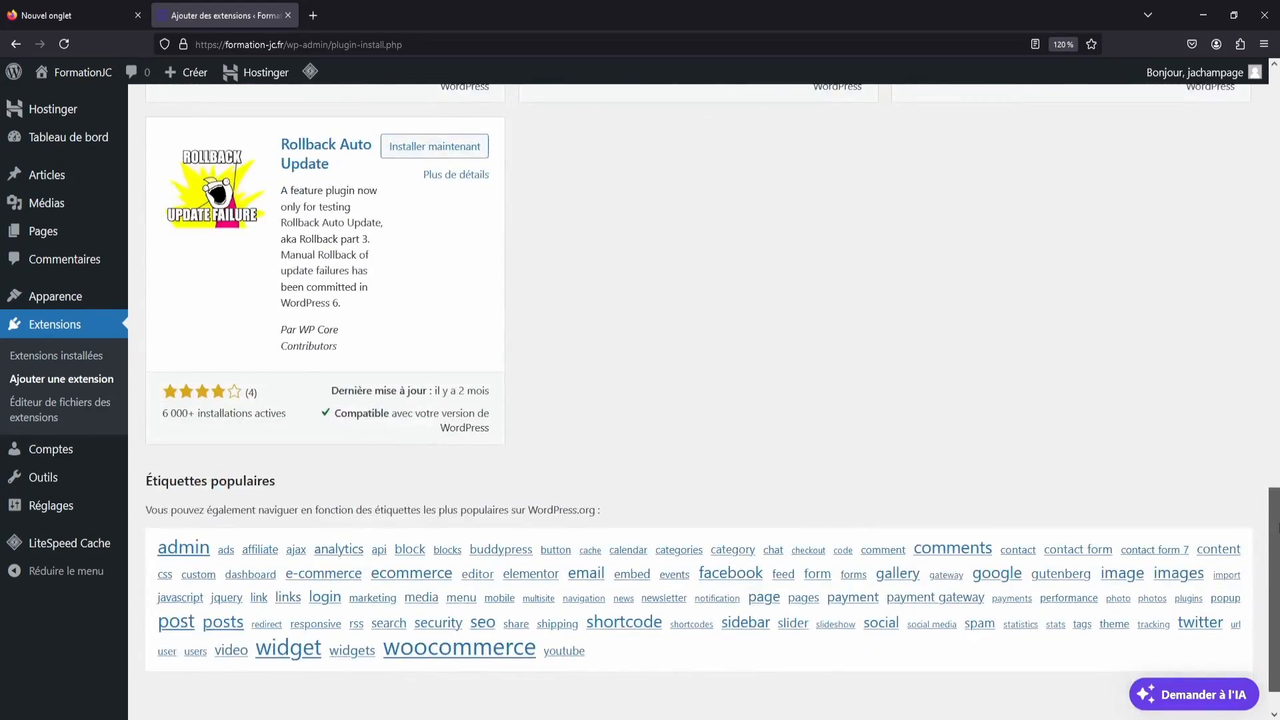
{"action": "scroll", "coordinate": [900, 365], "scroll_direction": "up", "scroll_amount": 15}
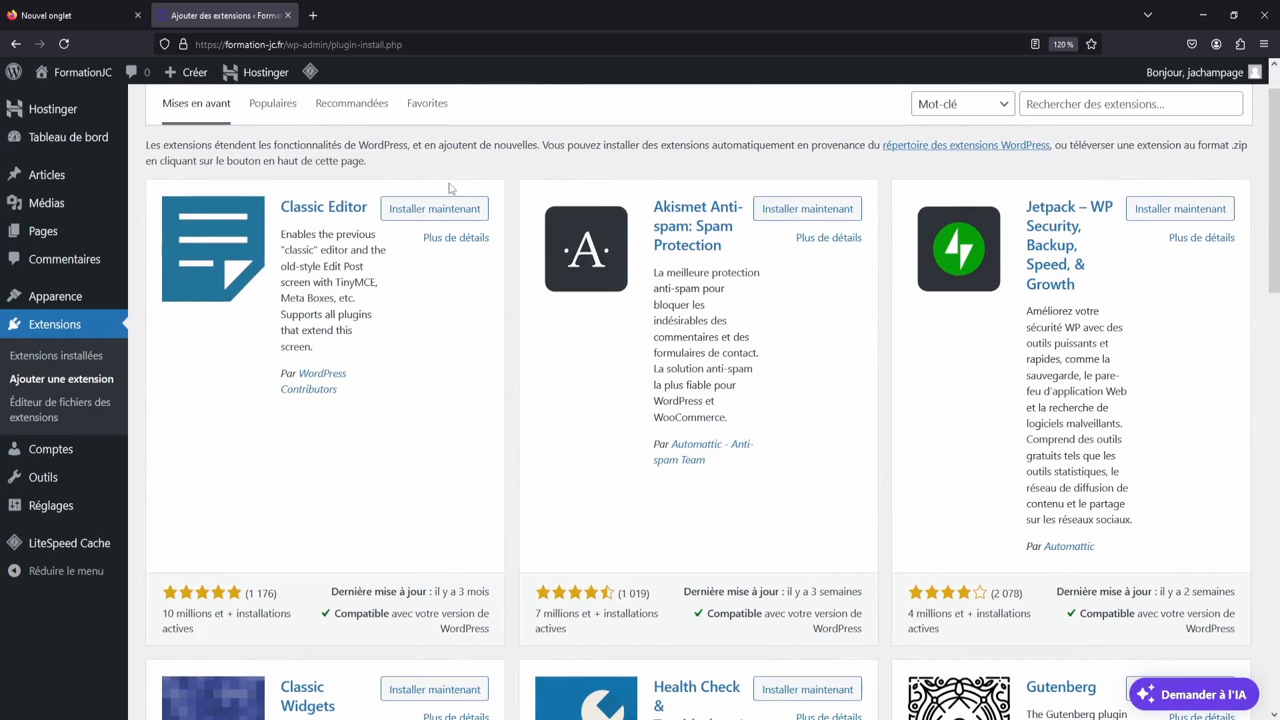
{"action": "scroll", "coordinate": [495, 425], "scroll_direction": "up", "scroll_amount": 1}
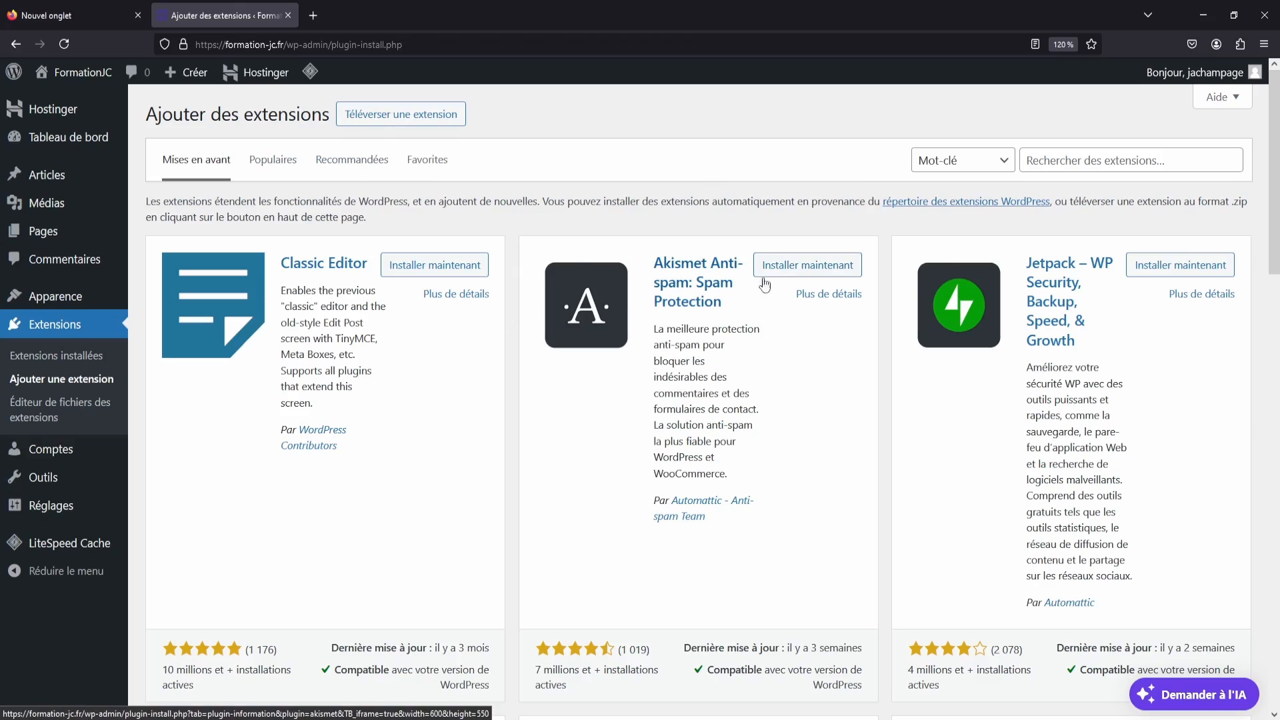
{"action": "mouse_move", "coordinate": [1275, 130]}
{"action": "left_mouse_down"}
{"action": "mouse_move", "coordinate": [1277, 565]}
{"action": "mouse_move", "coordinate": [1276, 130]}
{"action": "left_mouse_up"}
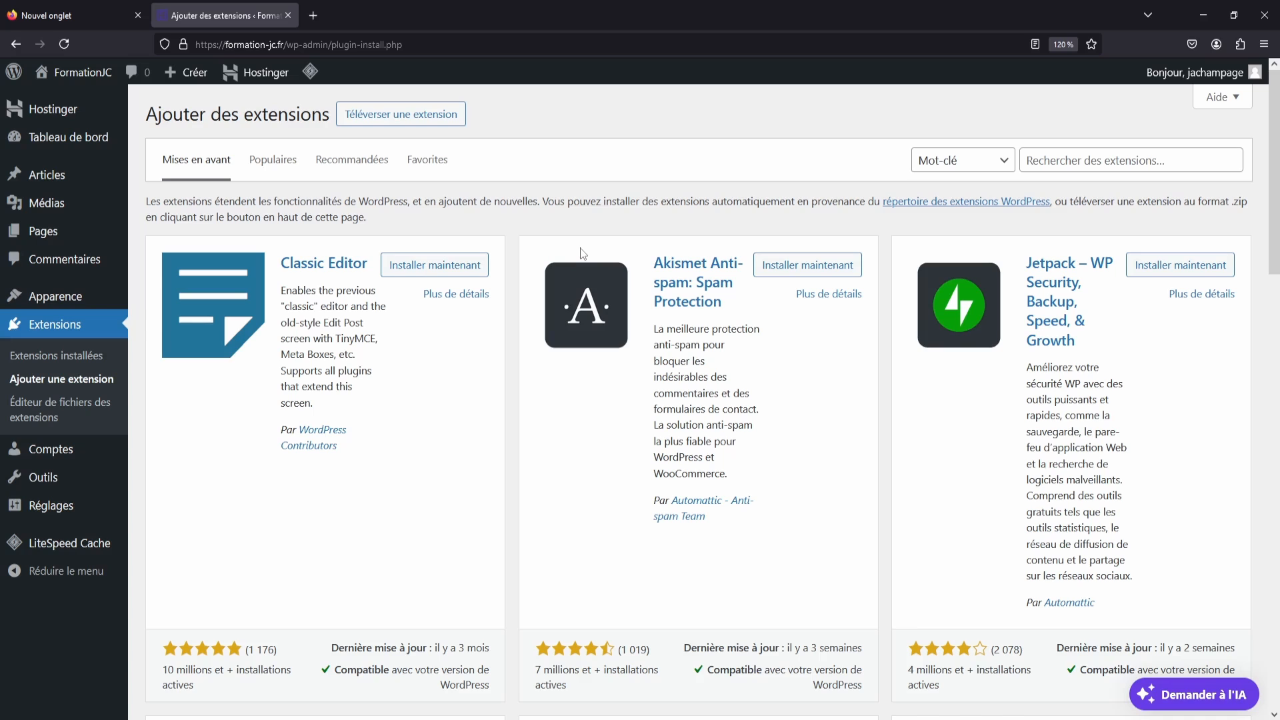
{"action": "scroll", "coordinate": [590, 365], "scroll_direction": "down", "scroll_amount": 10}
{"action": "scroll", "coordinate": [589, 360], "scroll_direction": "up", "scroll_amount": 10}
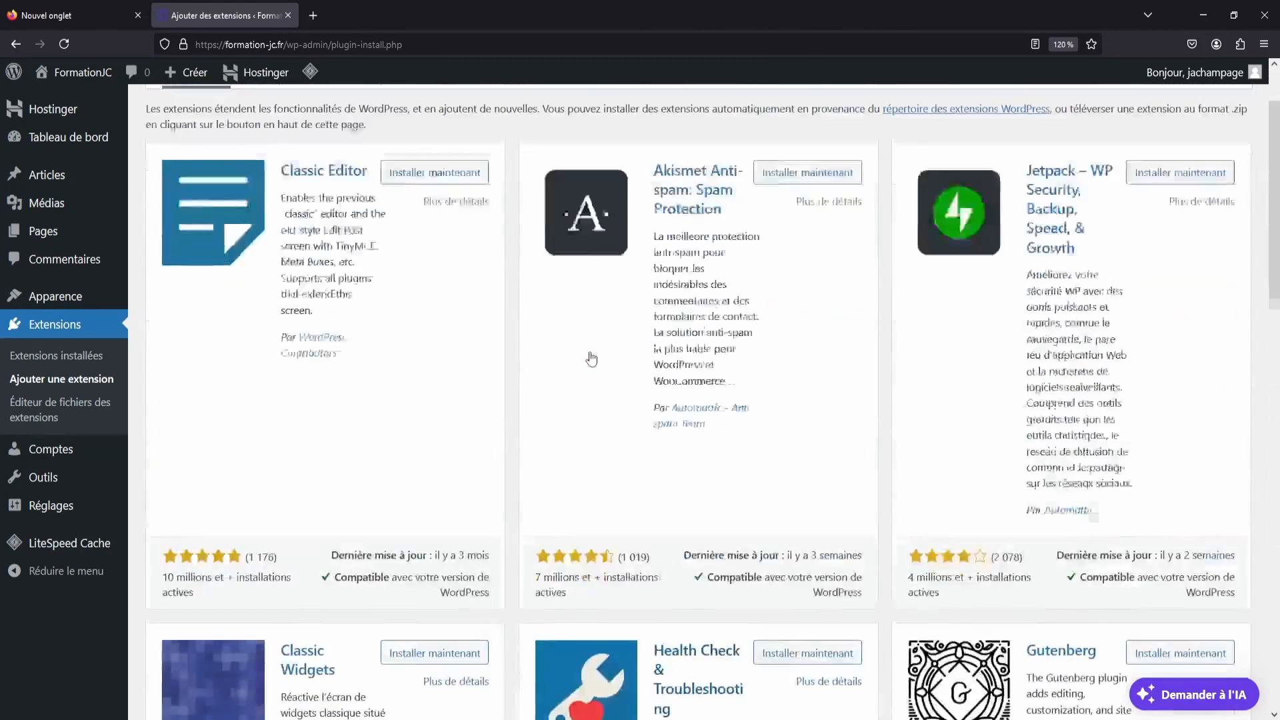
Step: Show the popular extensions and look through the ones offered on the first page
{"action": "left_click", "coordinate": [283, 174]}
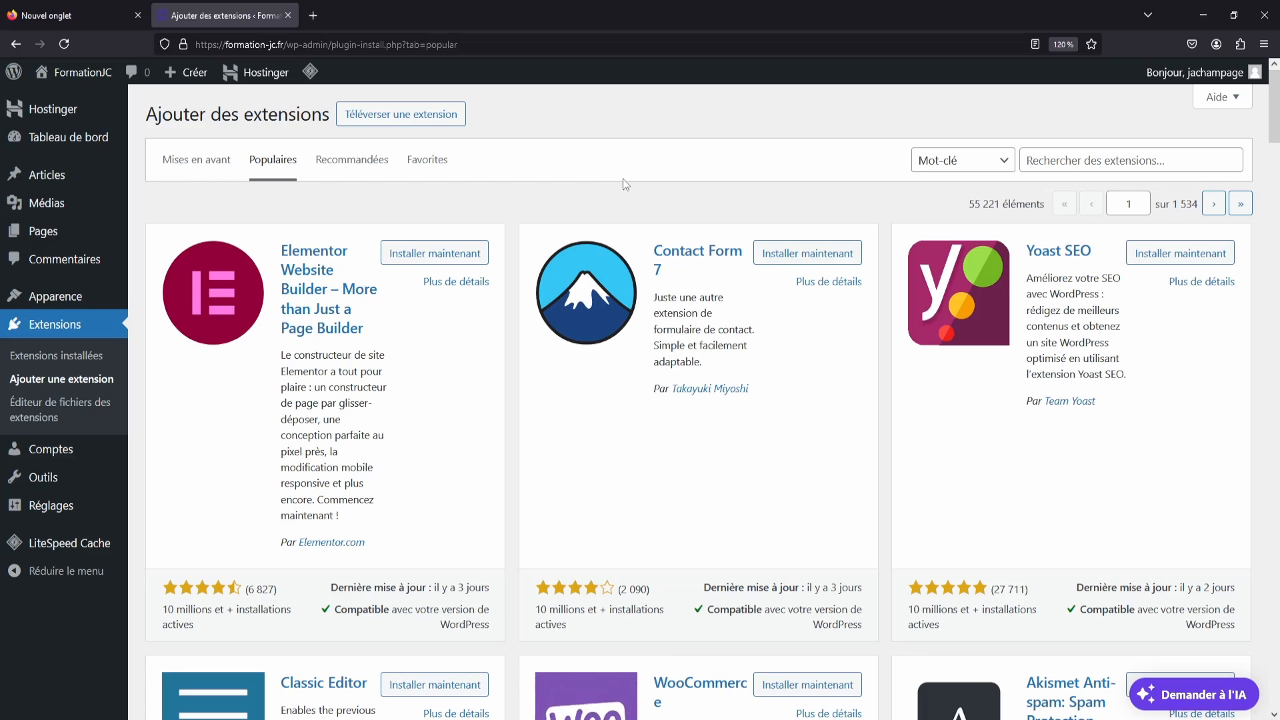
{"action": "scroll", "coordinate": [600, 164], "scroll_direction": "down", "scroll_amount": 10}
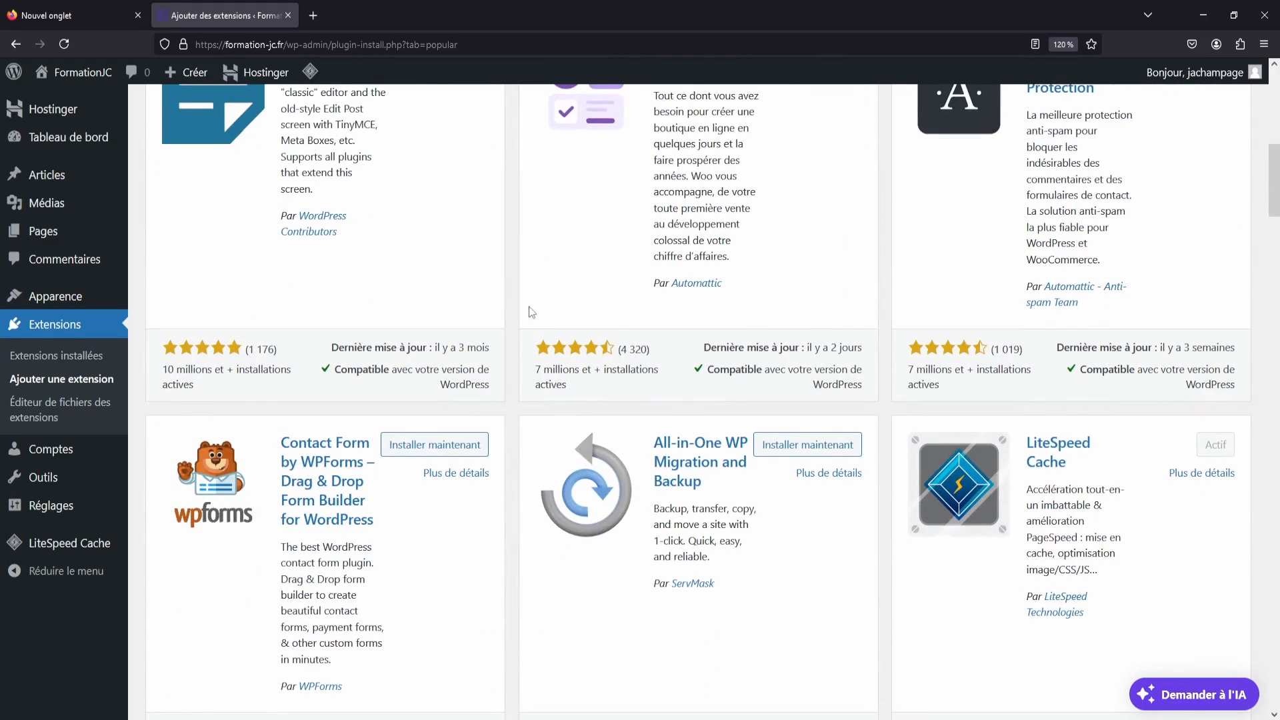
{"action": "scroll", "coordinate": [531, 303], "scroll_direction": "up", "scroll_amount": 10}
{"action": "scroll", "coordinate": [924, 356], "scroll_direction": "down", "scroll_amount": 15}
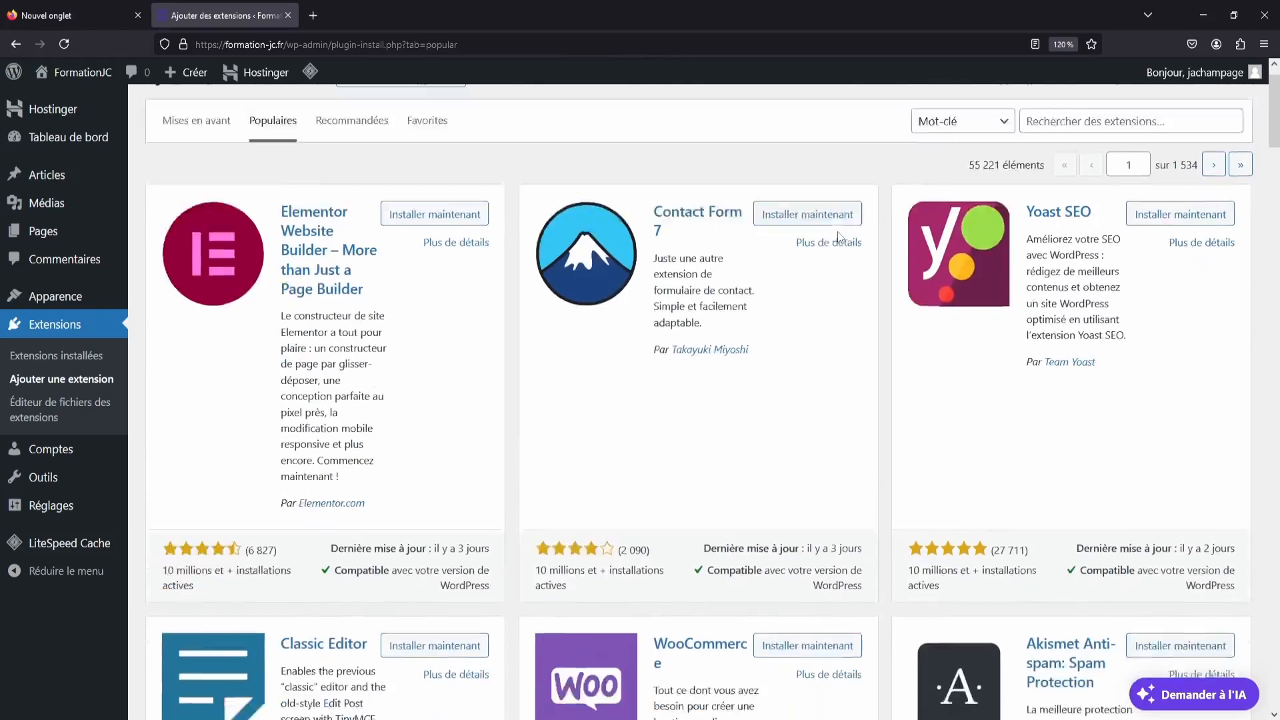
{"action": "scroll", "coordinate": [924, 357], "scroll_direction": "down", "scroll_amount": 12}
{"action": "scroll", "coordinate": [923, 357], "scroll_direction": "up", "scroll_amount": 20}
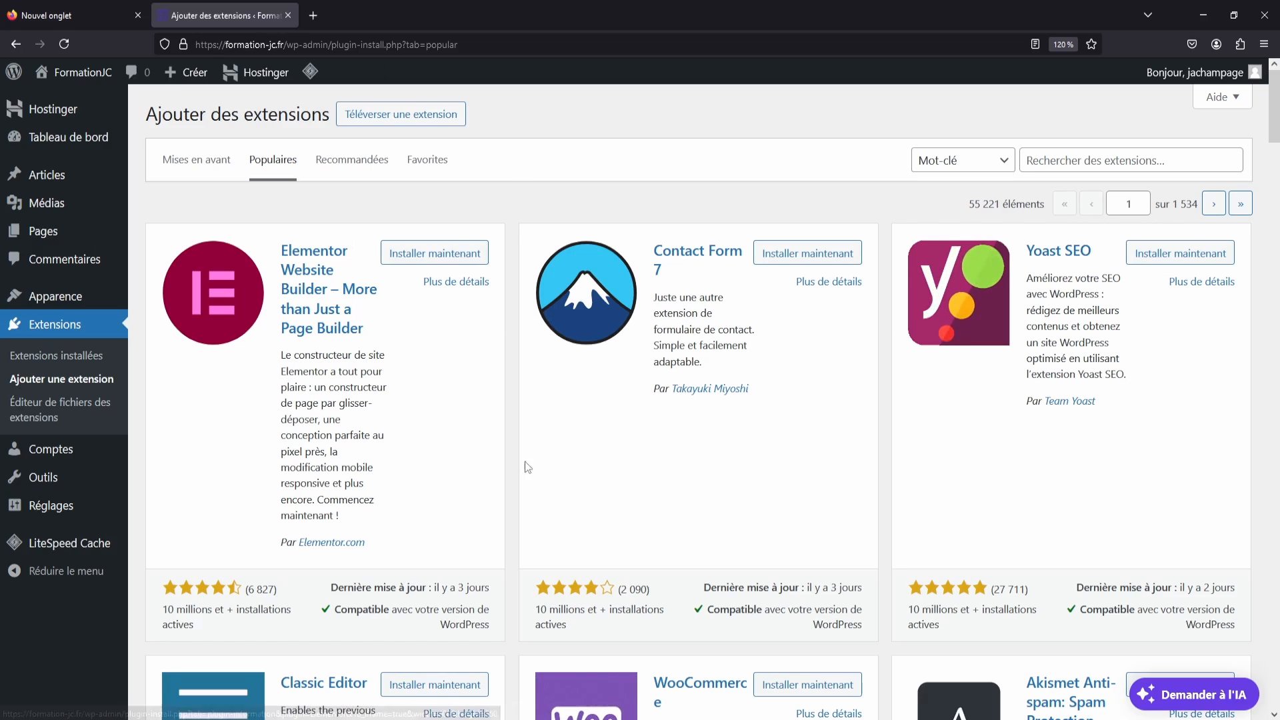
{"action": "scroll", "coordinate": [542, 499], "scroll_direction": "down", "scroll_amount": 4}
{"action": "scroll", "coordinate": [542, 499], "scroll_direction": "up", "scroll_amount": 4}
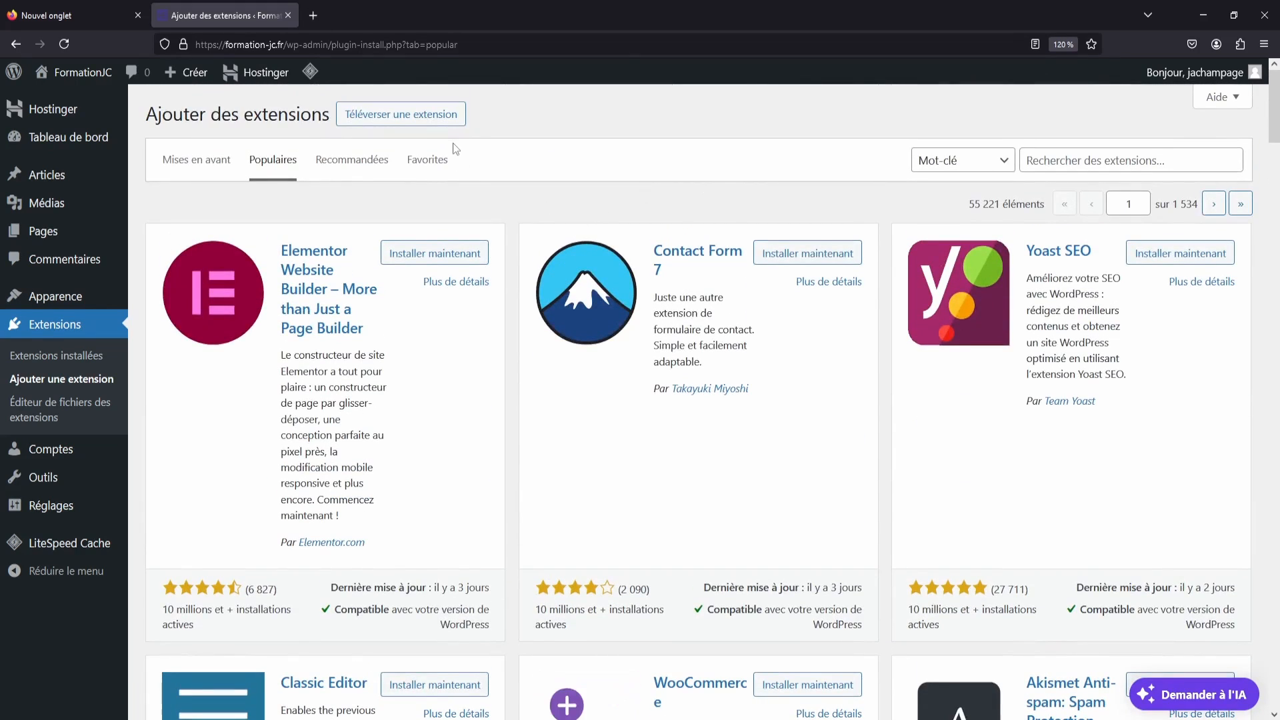
{"action": "scroll", "coordinate": [454, 142], "scroll_direction": "down", "scroll_amount": 4}
{"action": "scroll", "coordinate": [337, 129], "scroll_direction": "up", "scroll_amount": 4}
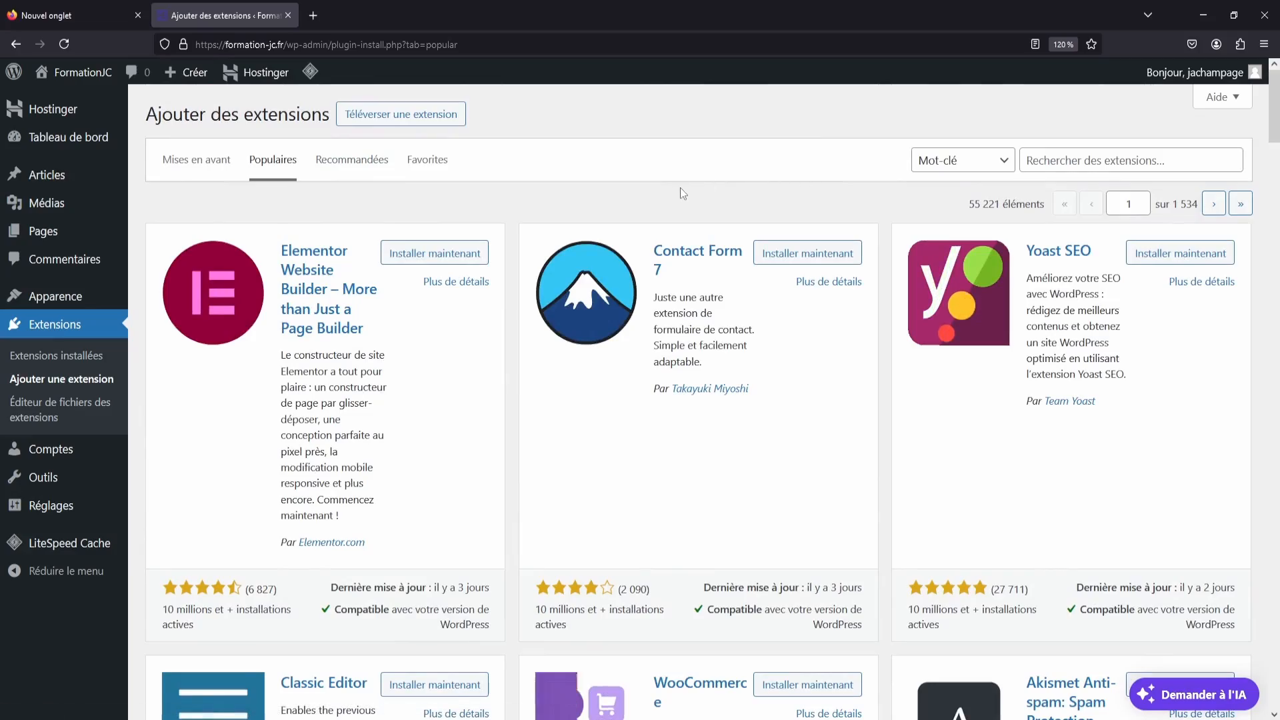
{"action": "scroll", "coordinate": [734, 200], "scroll_direction": "down", "scroll_amount": 4}
{"action": "left_click_drag", "start_coordinate": [1274, 165], "coordinate": [1278, 109]}
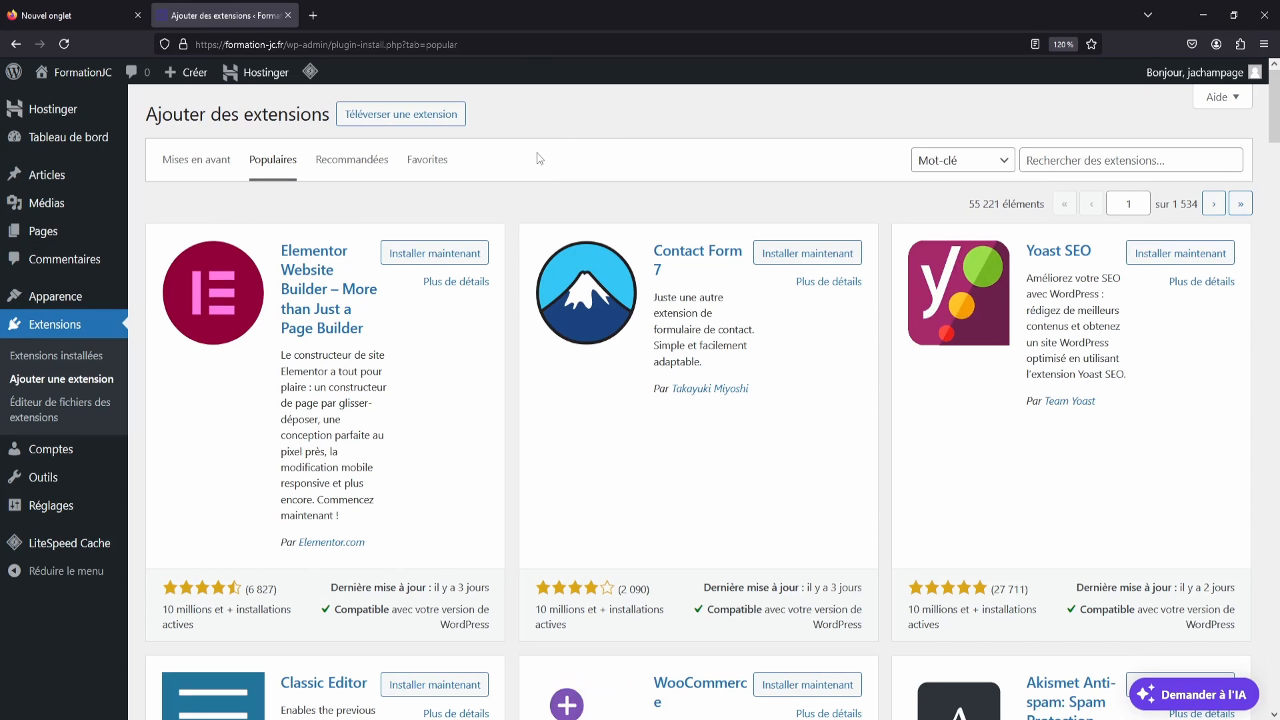
{"action": "scroll", "coordinate": [803, 232], "scroll_direction": "down", "scroll_amount": 3}
{"action": "scroll", "coordinate": [804, 232], "scroll_direction": "up", "scroll_amount": 3}
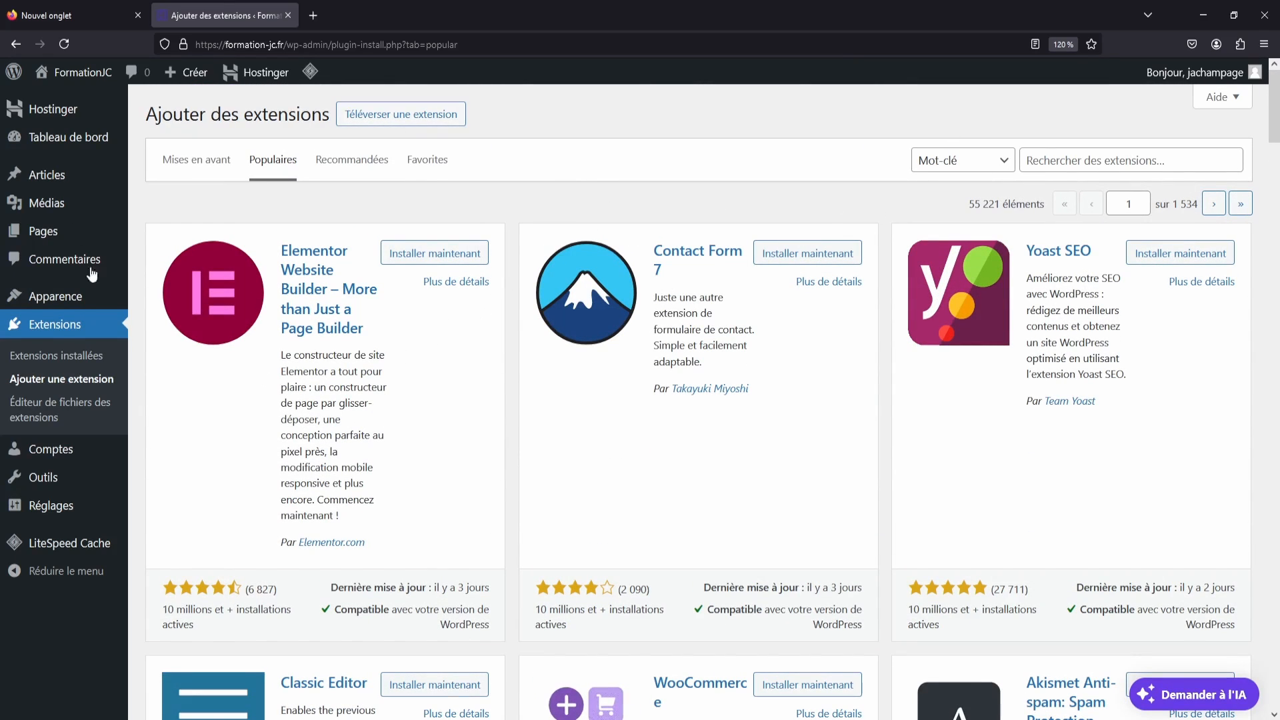
Step: Return to the list of installed extensions to review what is already on the site
{"action": "left_click", "coordinate": [37, 324]}
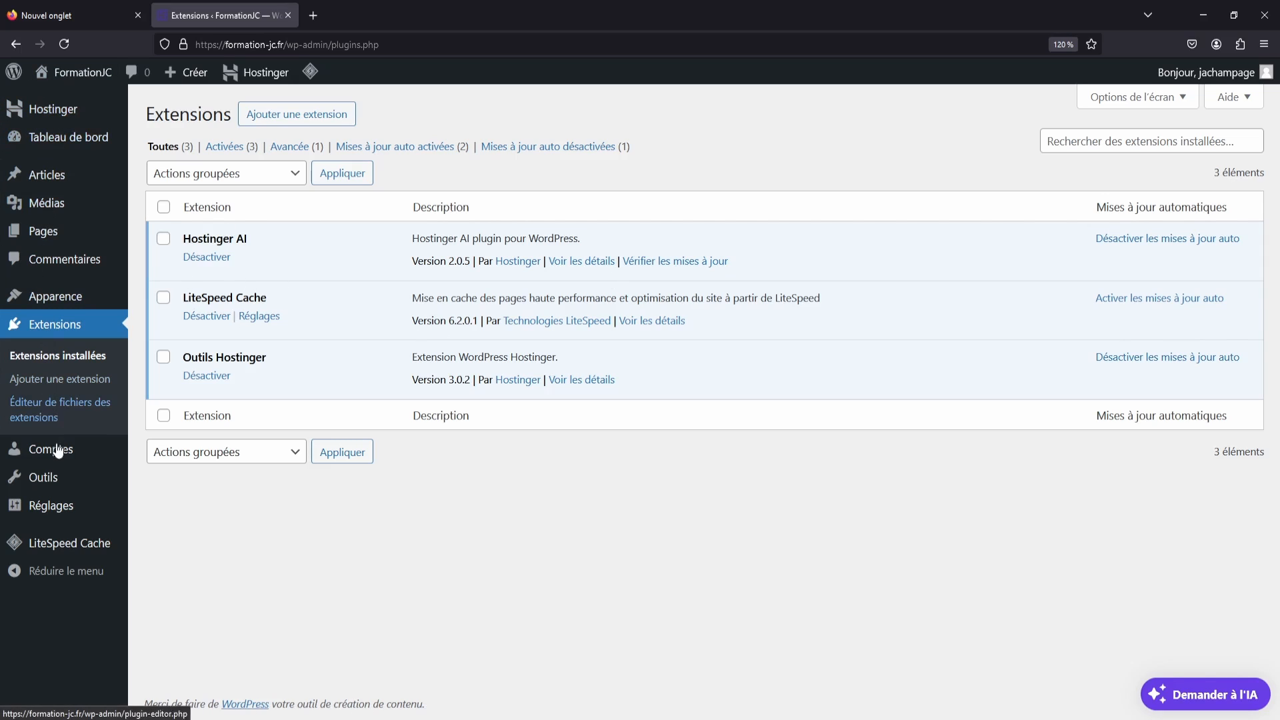
{"action": "mouse_move", "coordinate": [23, 301]}
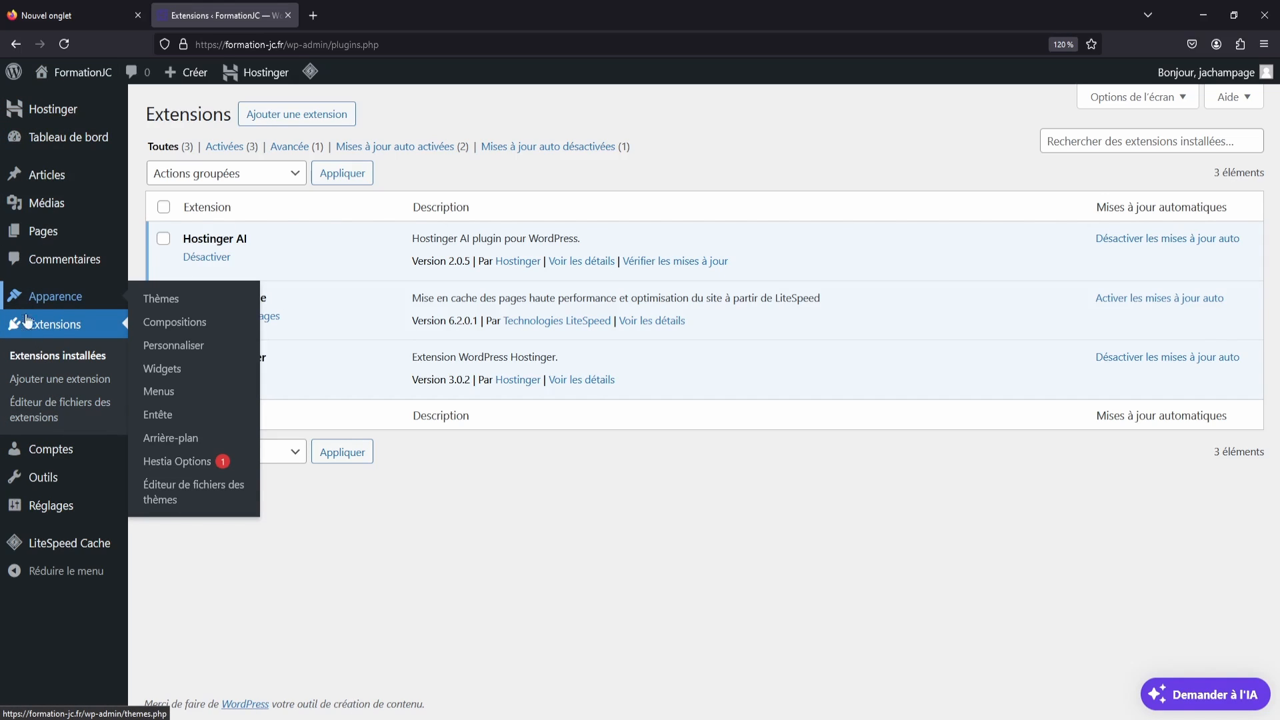
{"action": "mouse_move", "coordinate": [93, 241]}
{"action": "mouse_move", "coordinate": [106, 211]}
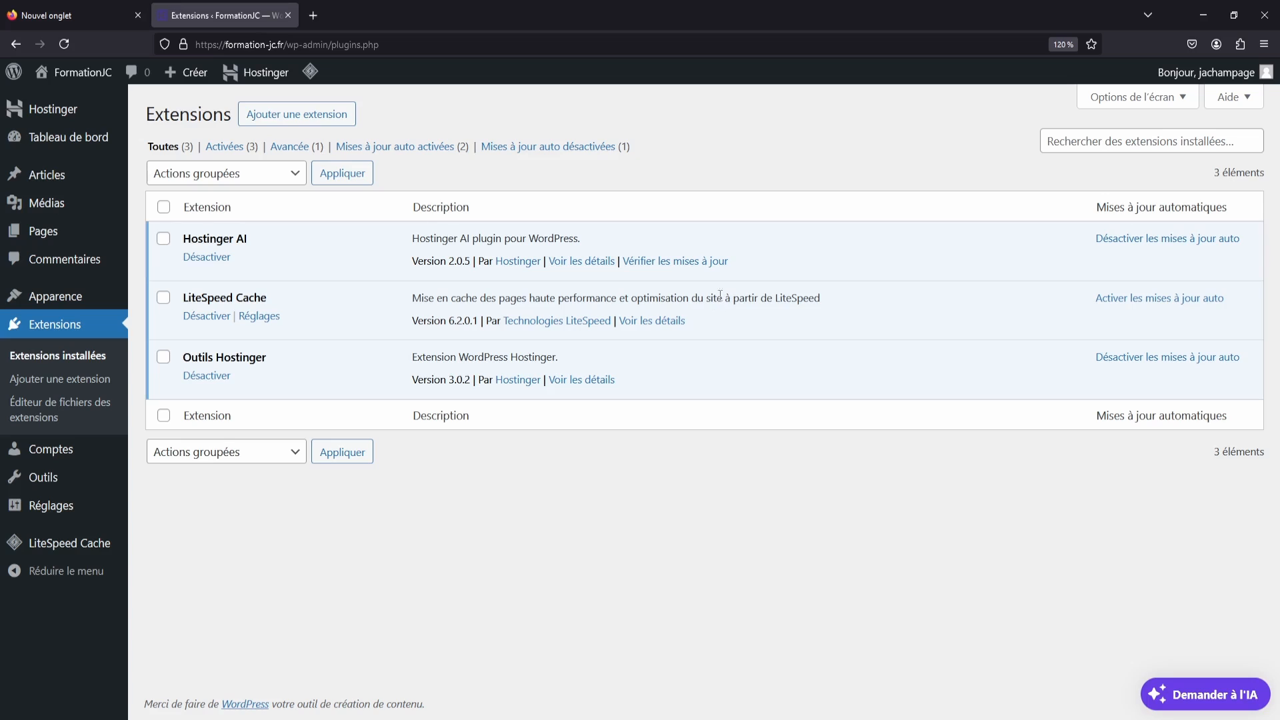
Step: Go back to the page for adding extensions and search for "yoast"
{"action": "left_click", "coordinate": [313, 124]}
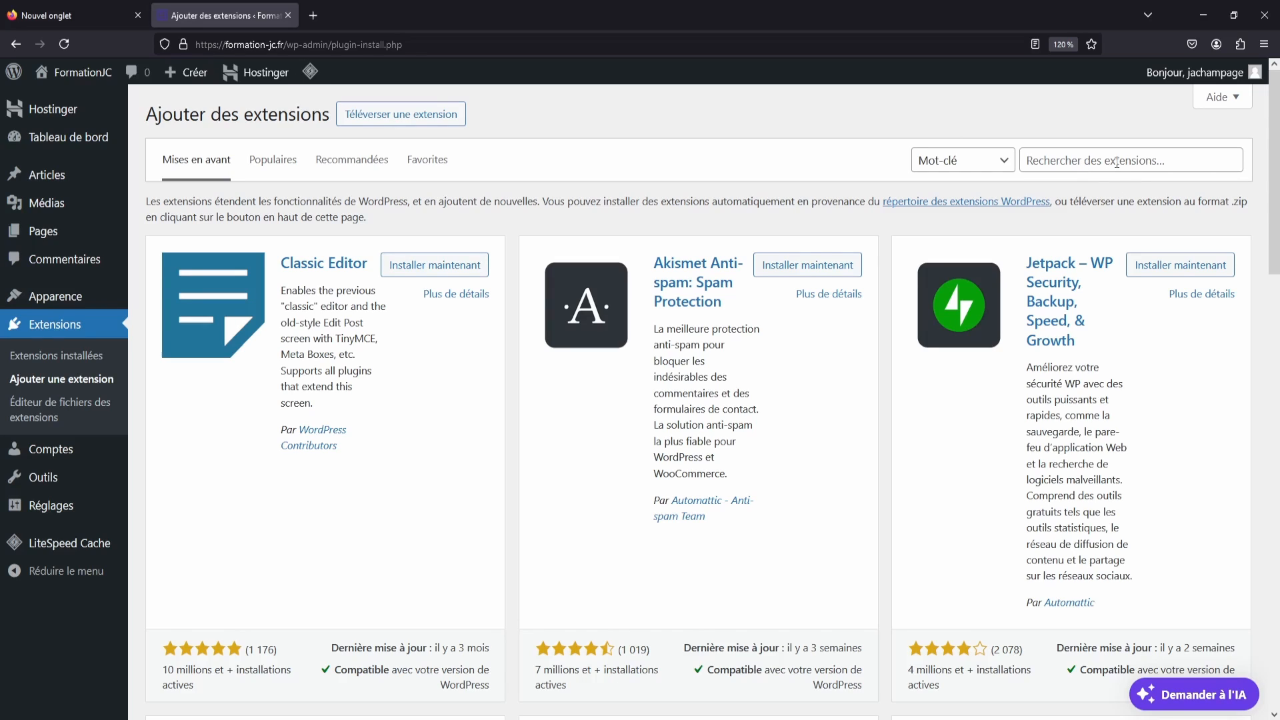
{"action": "left_click", "coordinate": [1057, 169]}
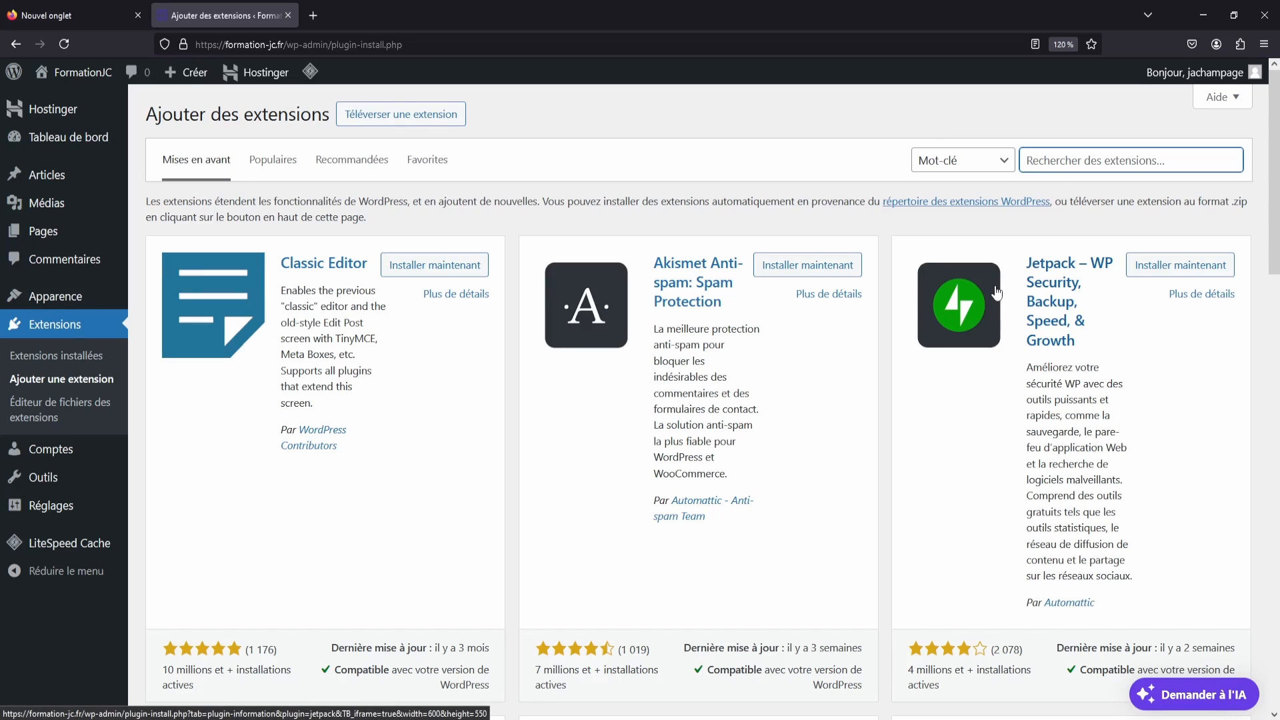
{"action": "type", "text": "yaost seo"}
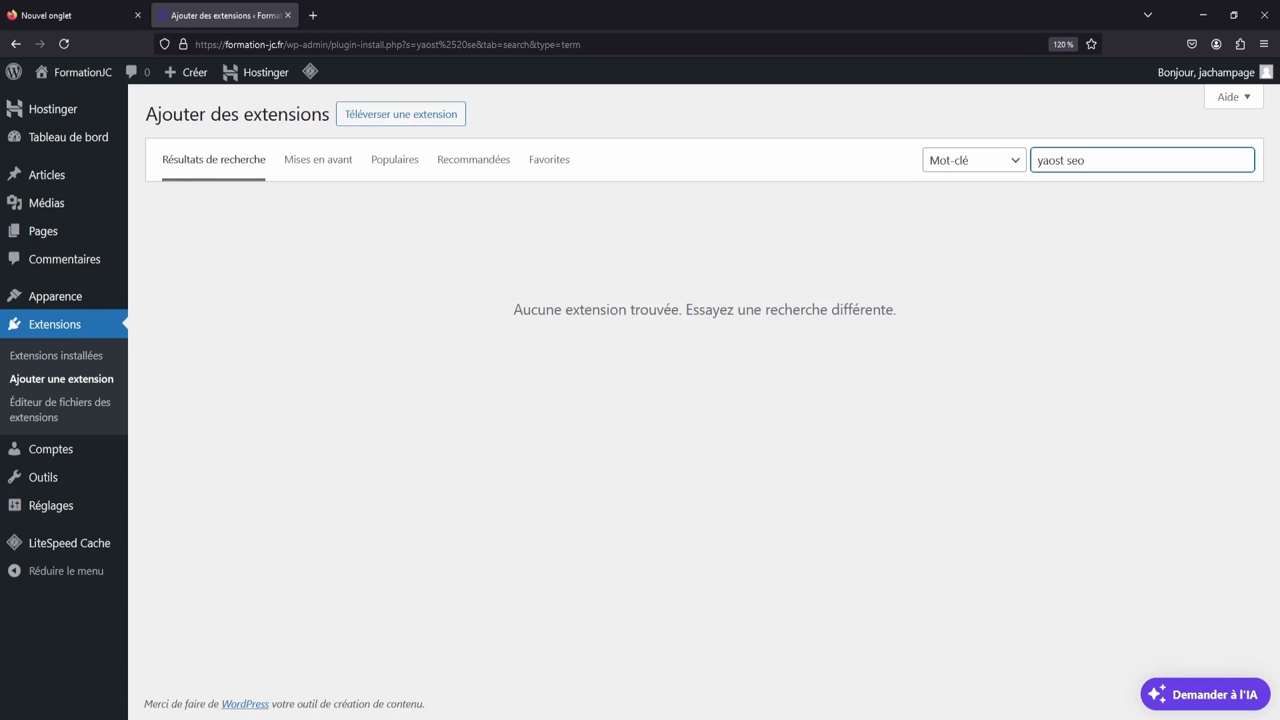
{"action": "key", "text": "BackSpace"}
{"action": "key", "text": "BackSpace"}
{"action": "key", "text": "BackSpace"}
{"action": "key", "text": "BackSpace"}
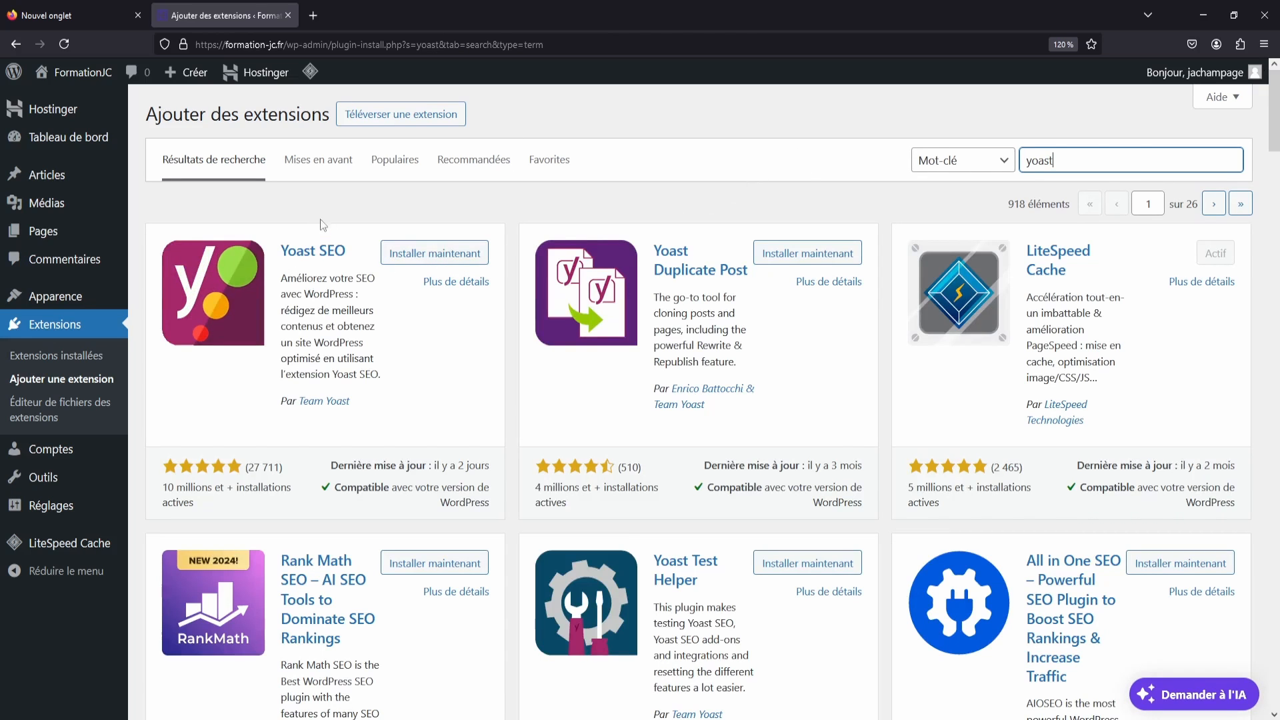
Step: Open the details of the Yoast SEO extension and read through its description
{"action": "left_click", "coordinate": [317, 250]}
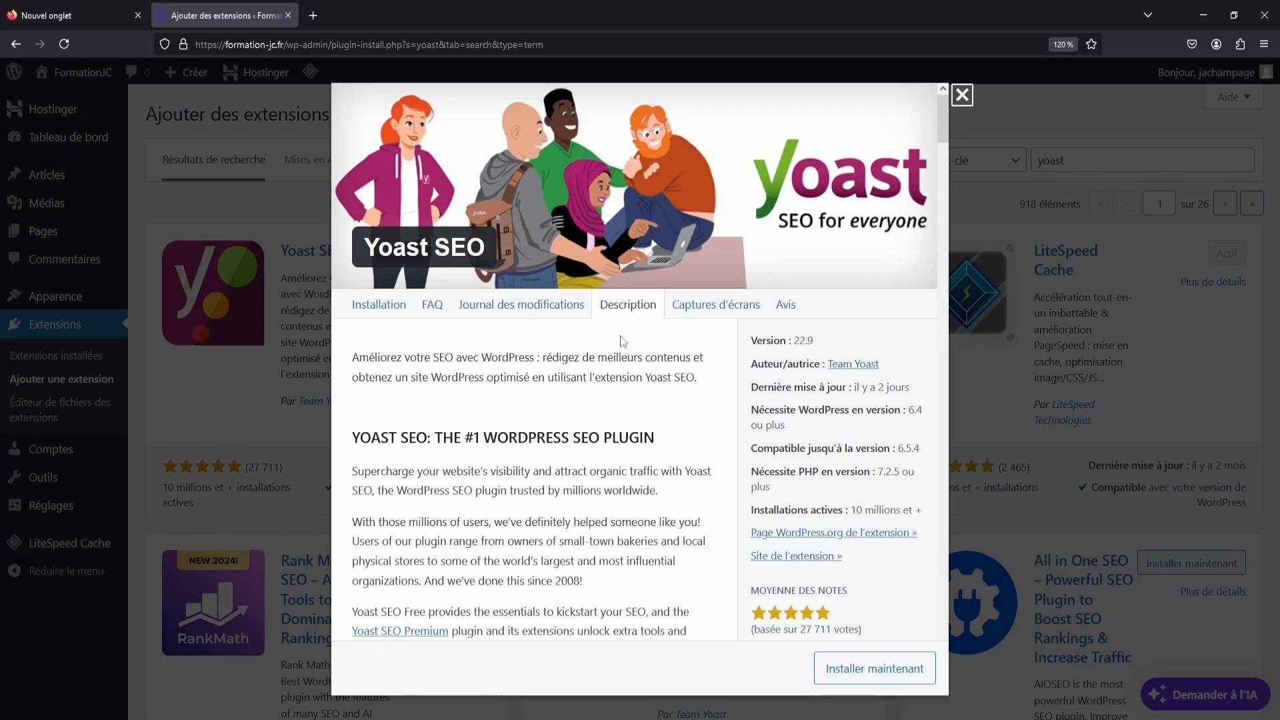
{"action": "scroll", "coordinate": [664, 336], "scroll_direction": "down", "scroll_amount": 12}
{"action": "scroll", "coordinate": [665, 337], "scroll_direction": "up", "scroll_amount": 12}
Step: Examine the Premium and Free comparison on Yoast SEO's website, then close the site and the extension details
{"action": "left_click", "coordinate": [776, 556]}
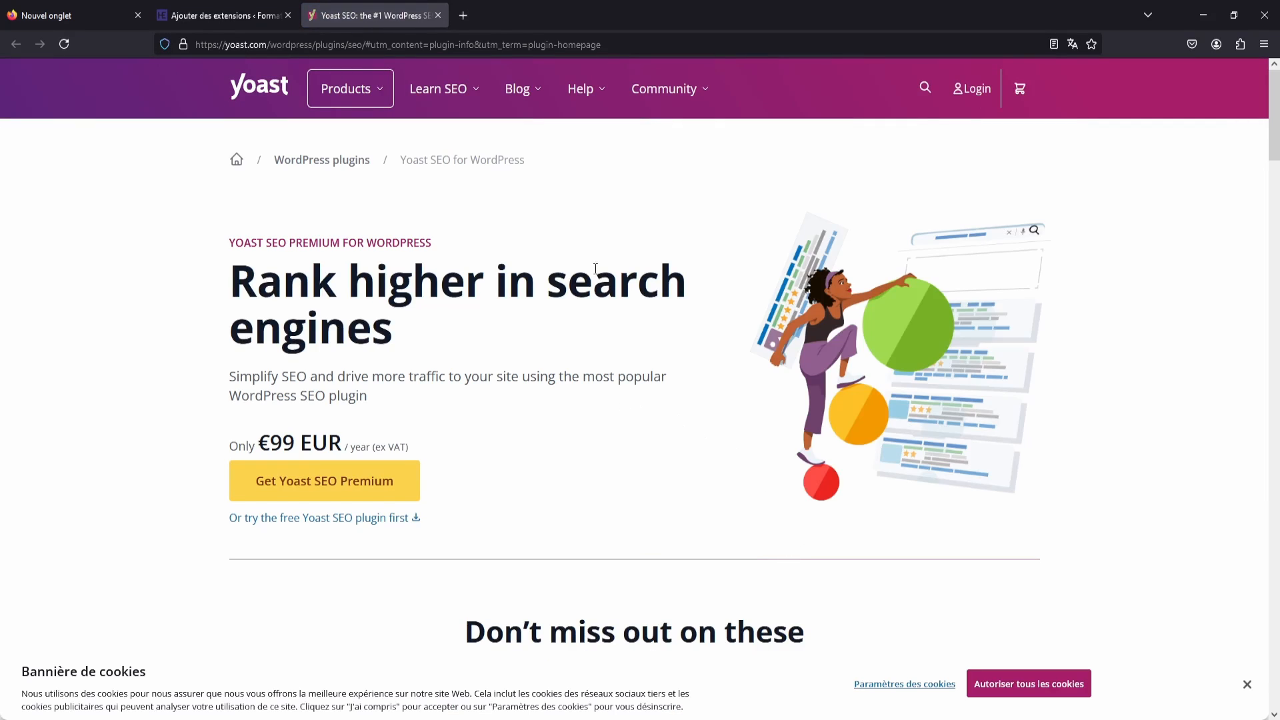
{"action": "scroll", "coordinate": [437, 337], "scroll_direction": "down", "scroll_amount": 10}
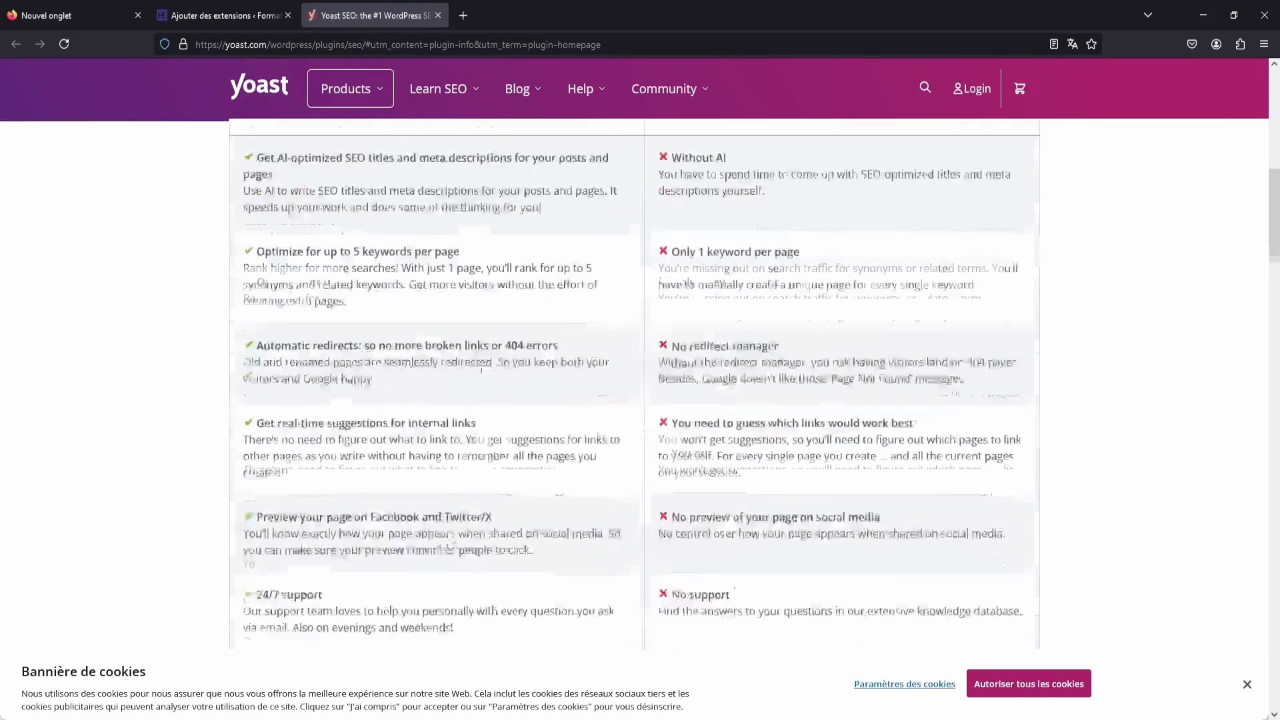
{"action": "scroll", "coordinate": [600, 337], "scroll_direction": "up", "scroll_amount": 8}
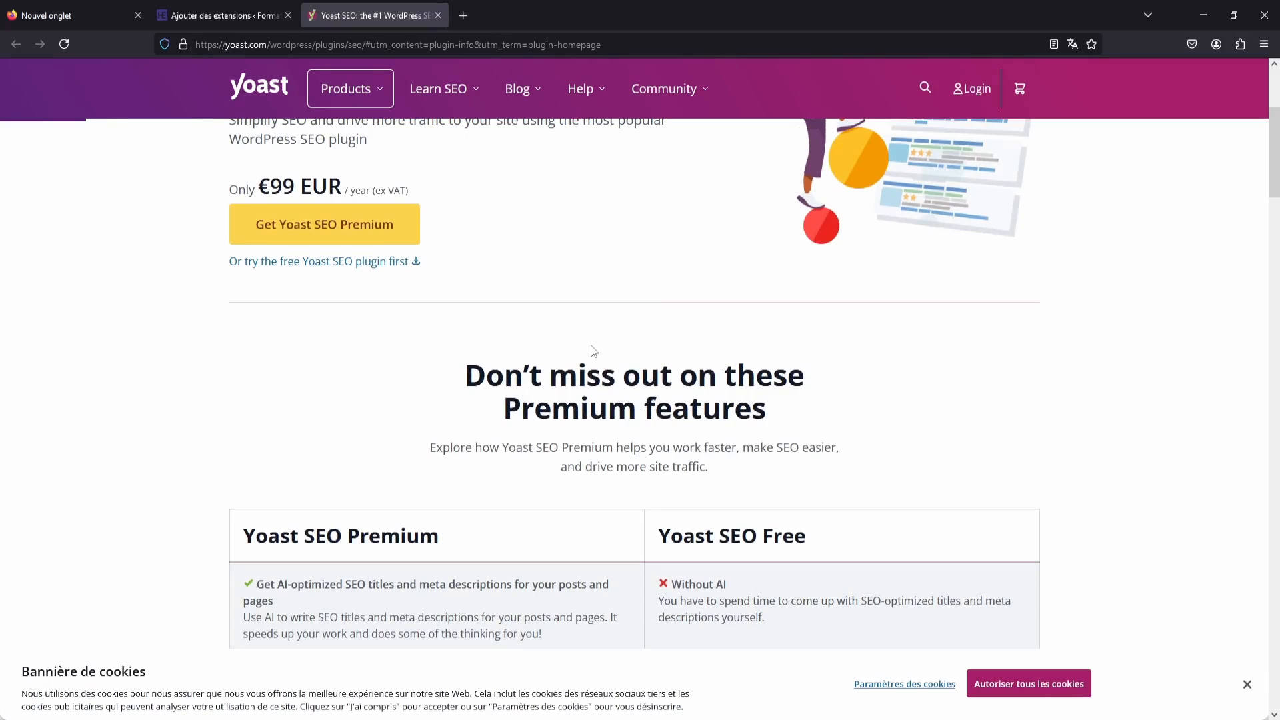
{"action": "scroll", "coordinate": [590, 353], "scroll_direction": "down", "scroll_amount": 1}
{"action": "scroll", "coordinate": [466, 340], "scroll_direction": "down", "scroll_amount": 3}
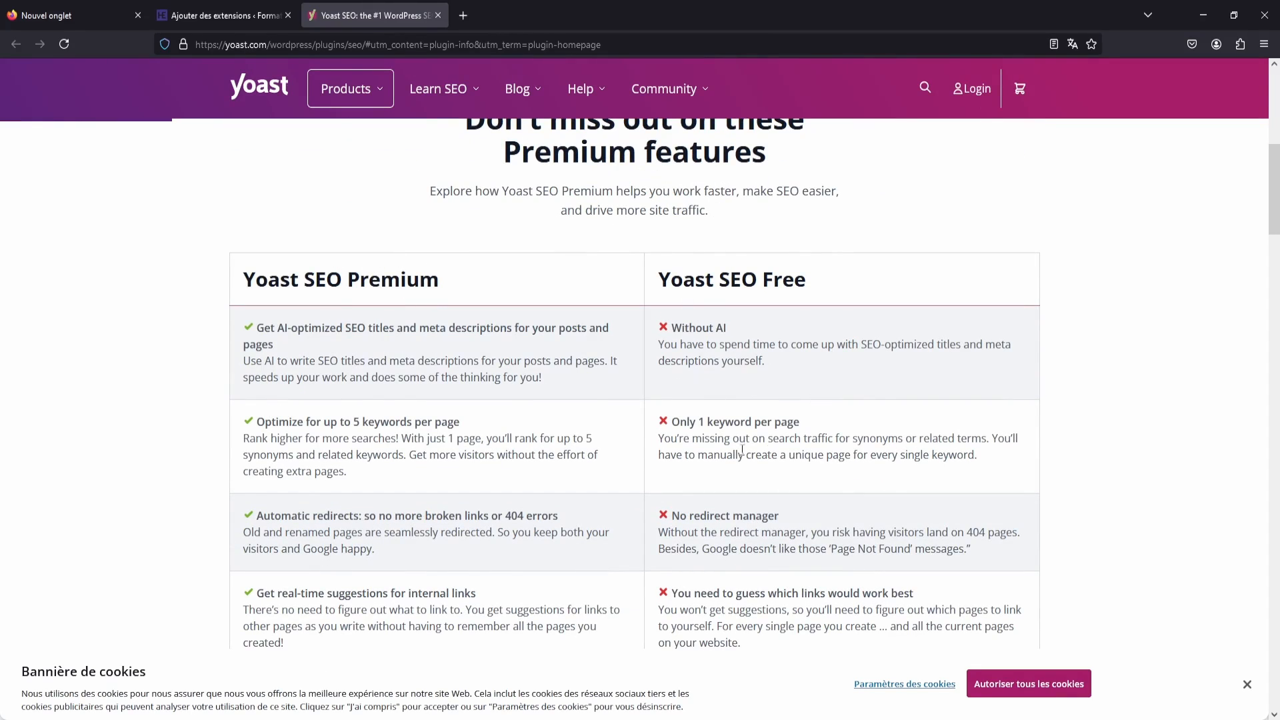
{"action": "left_click", "coordinate": [438, 15]}
{"action": "left_click", "coordinate": [963, 95]}
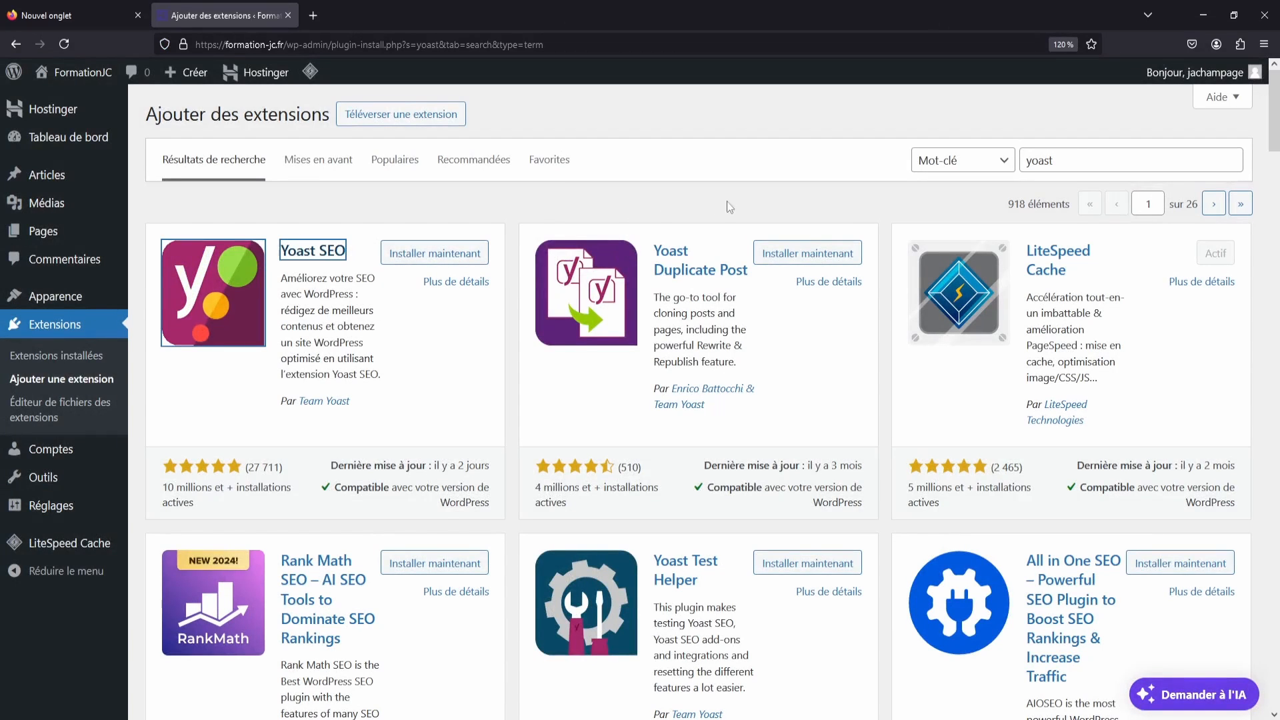
Step: Search the extension catalogue for "seo press" and look through the results
{"action": "left_click_drag", "start_coordinate": [1057, 160], "coordinate": [992, 158]}
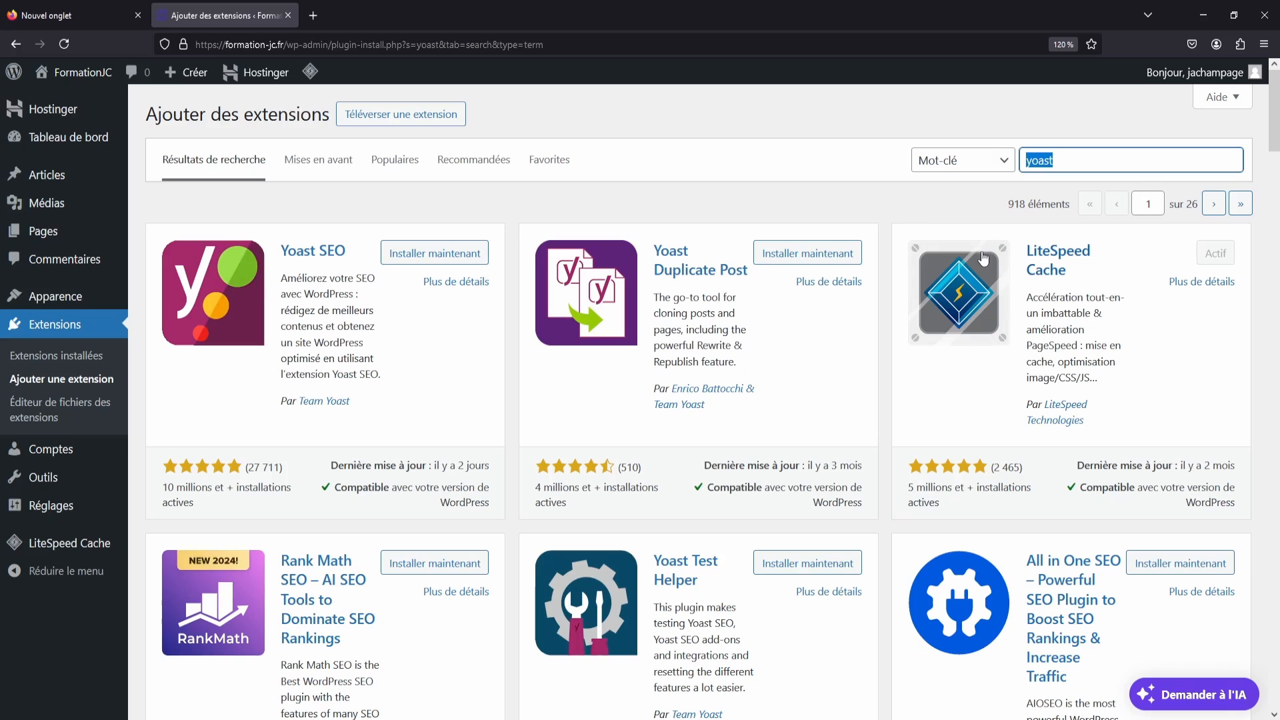
{"action": "type", "text": "seo pres"}
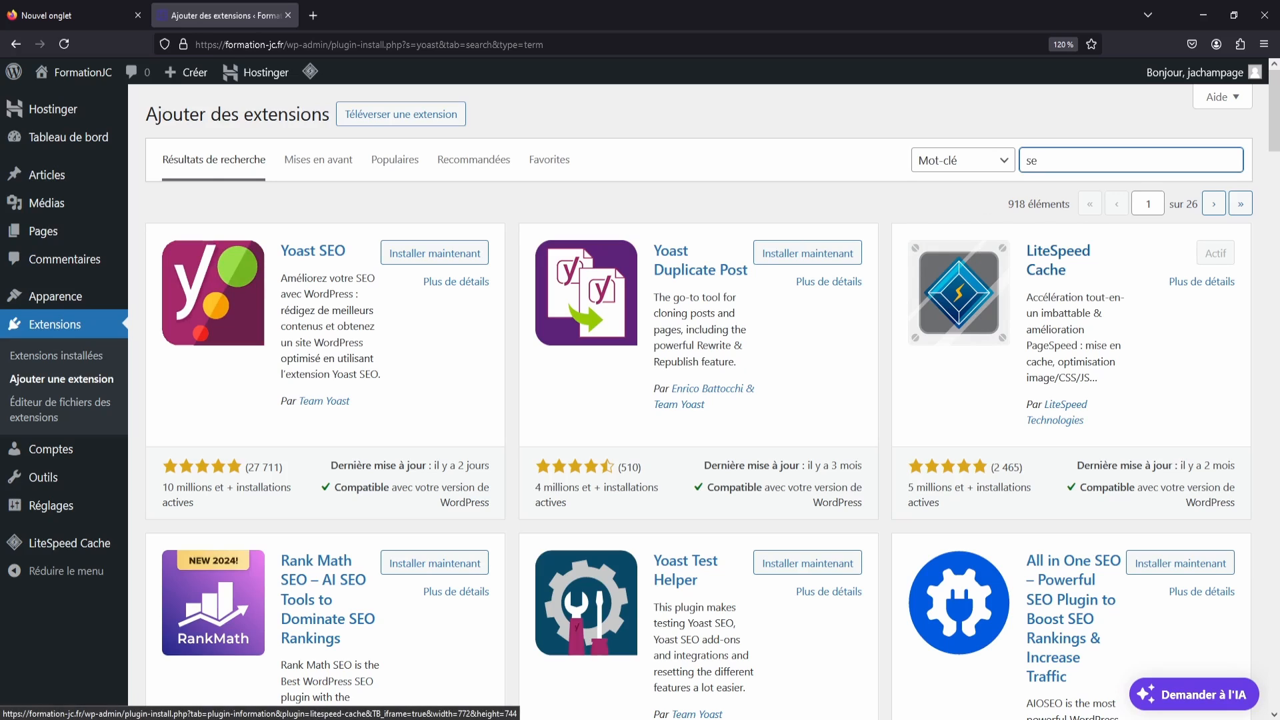
{"action": "type", "text": "s"}
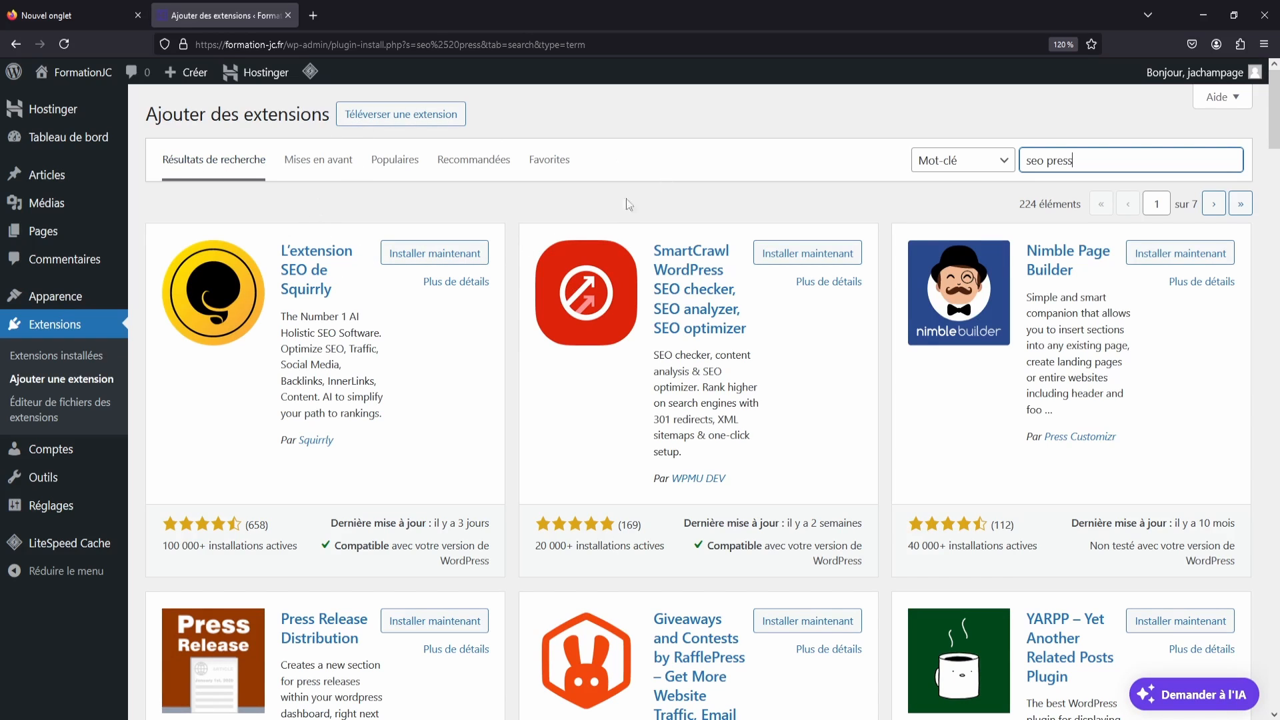
{"action": "scroll", "coordinate": [654, 204], "scroll_direction": "down", "scroll_amount": 4}
{"action": "scroll", "coordinate": [656, 205], "scroll_direction": "up", "scroll_amount": 4}
Step: Broaden the extension search to "seo" and browse the results
{"action": "triple_click", "coordinate": [1098, 157]}
{"action": "type", "text": "seo"}
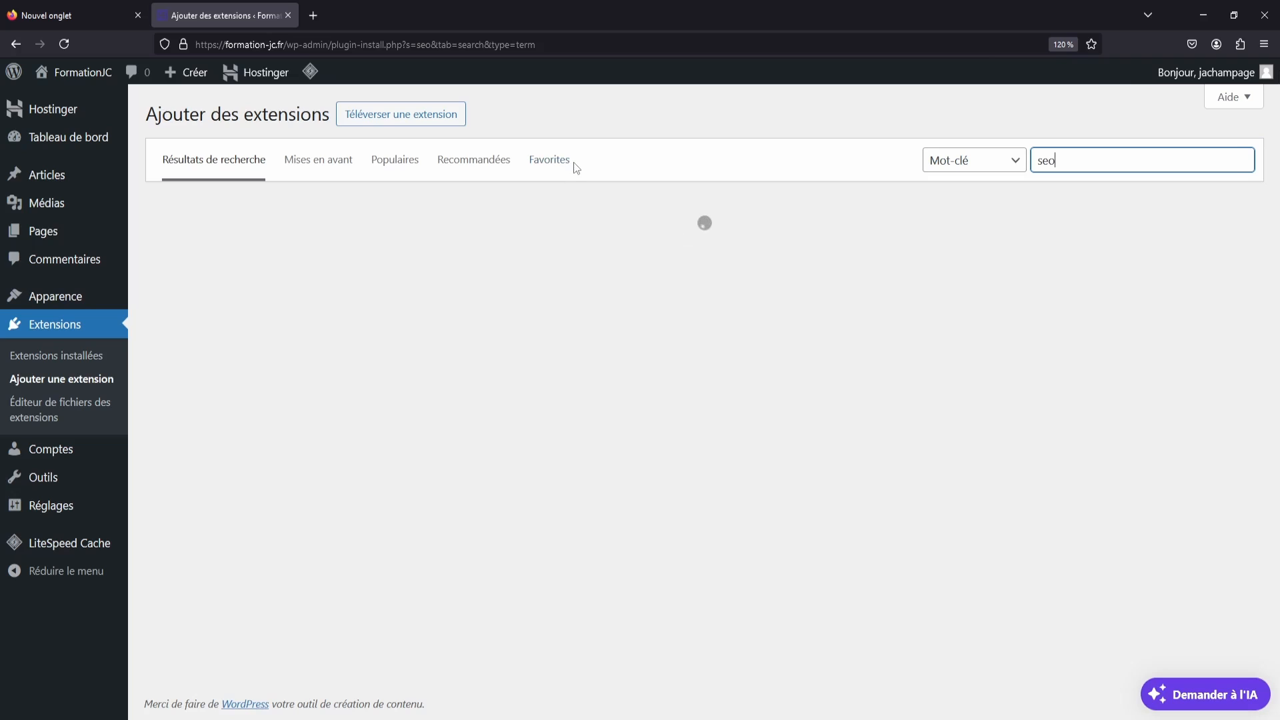
{"action": "scroll", "coordinate": [763, 182], "scroll_direction": "down", "scroll_amount": 10}
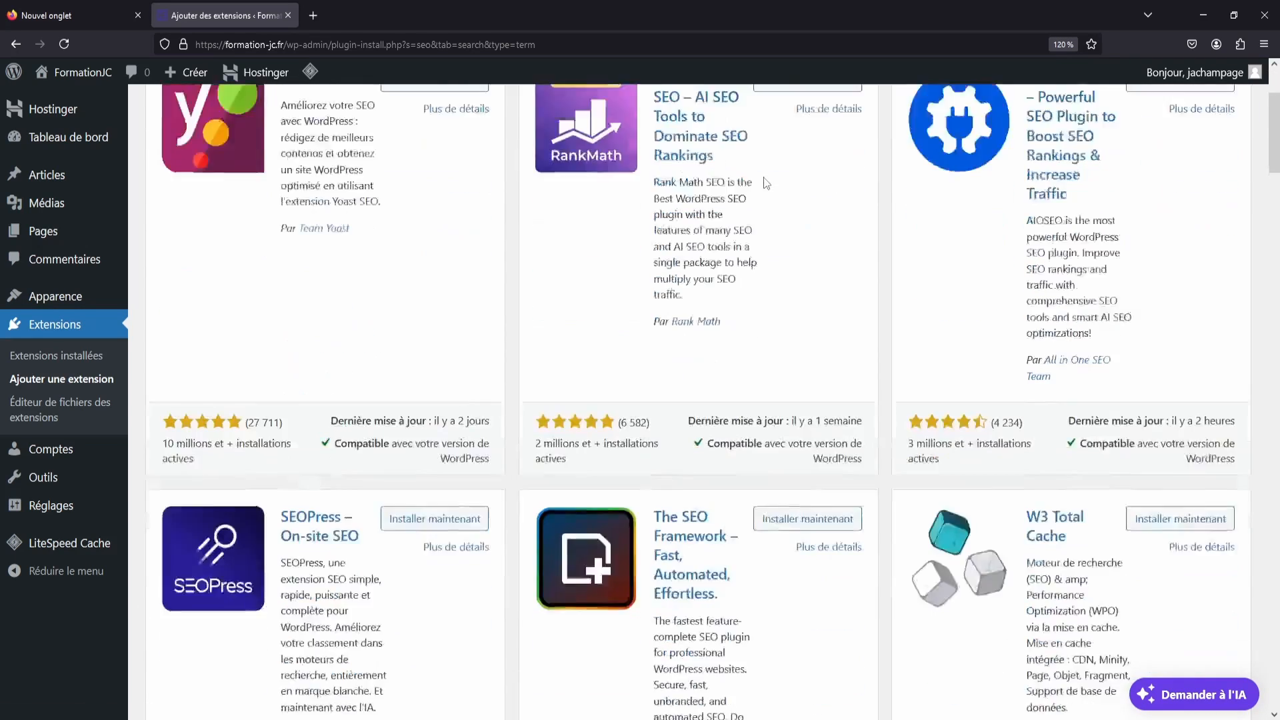
{"action": "scroll", "coordinate": [766, 183], "scroll_direction": "up", "scroll_amount": 10}
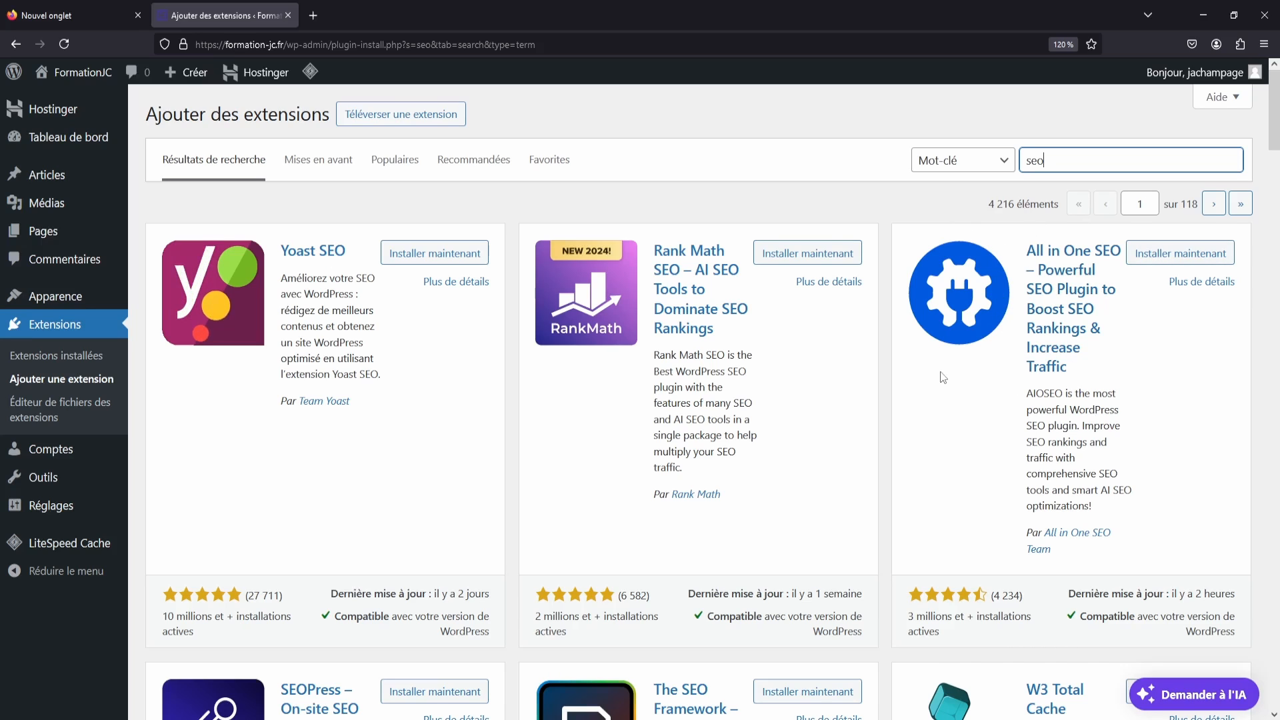
Step: Open the details of the SEOPress – On-site SEO extension, read through its description, and close them
{"action": "scroll", "coordinate": [322, 404], "scroll_direction": "down", "scroll_amount": 5}
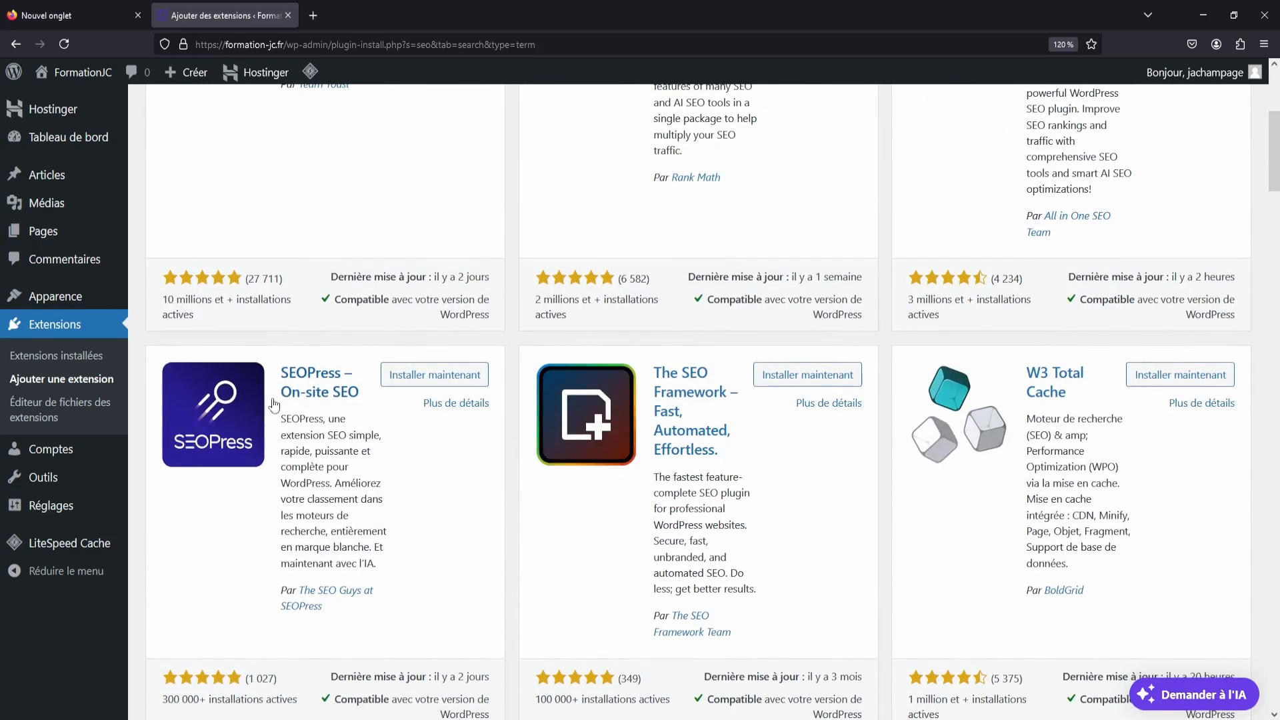
{"action": "left_click", "coordinate": [317, 408]}
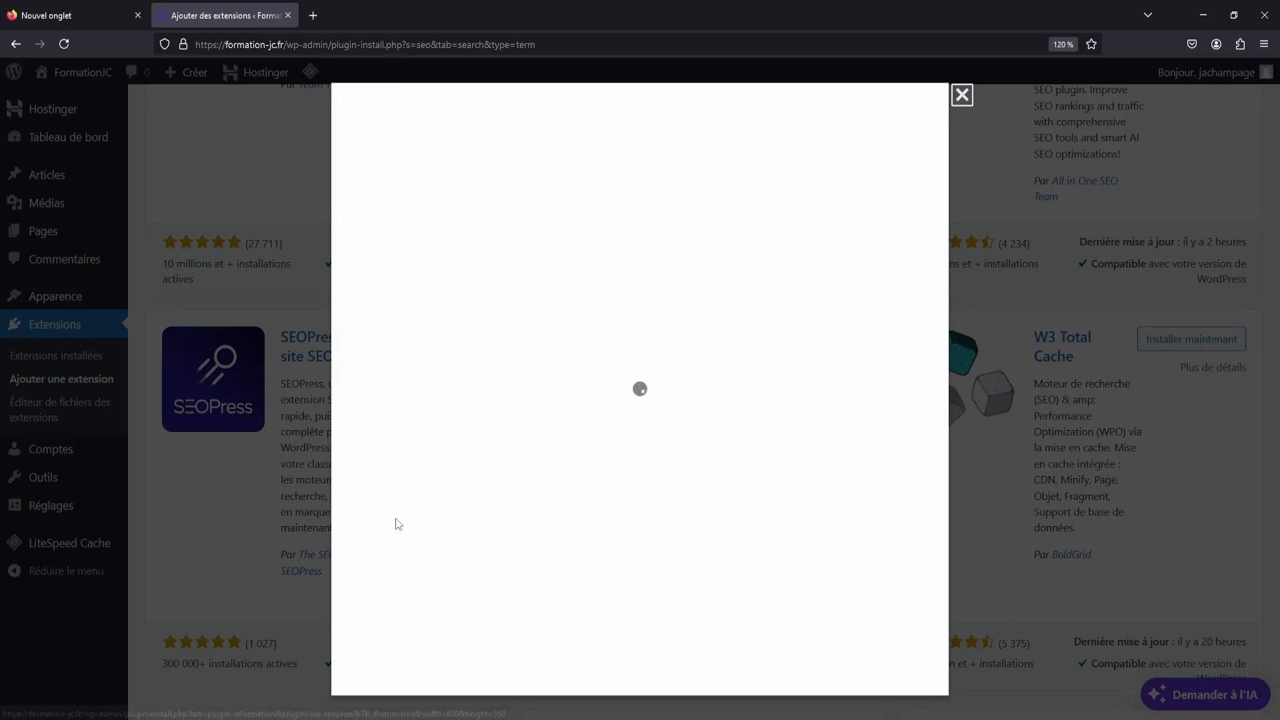
{"action": "scroll", "coordinate": [661, 427], "scroll_direction": "down", "scroll_amount": 20}
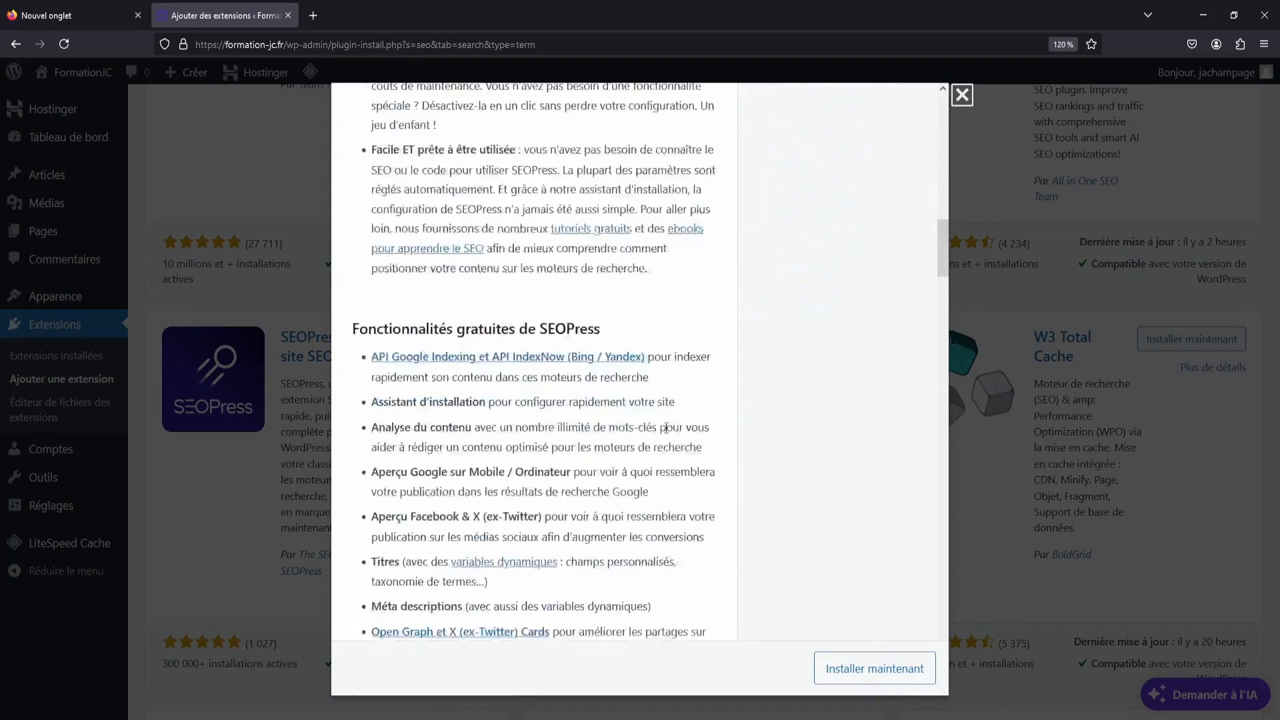
{"action": "scroll", "coordinate": [666, 428], "scroll_direction": "up", "scroll_amount": 20}
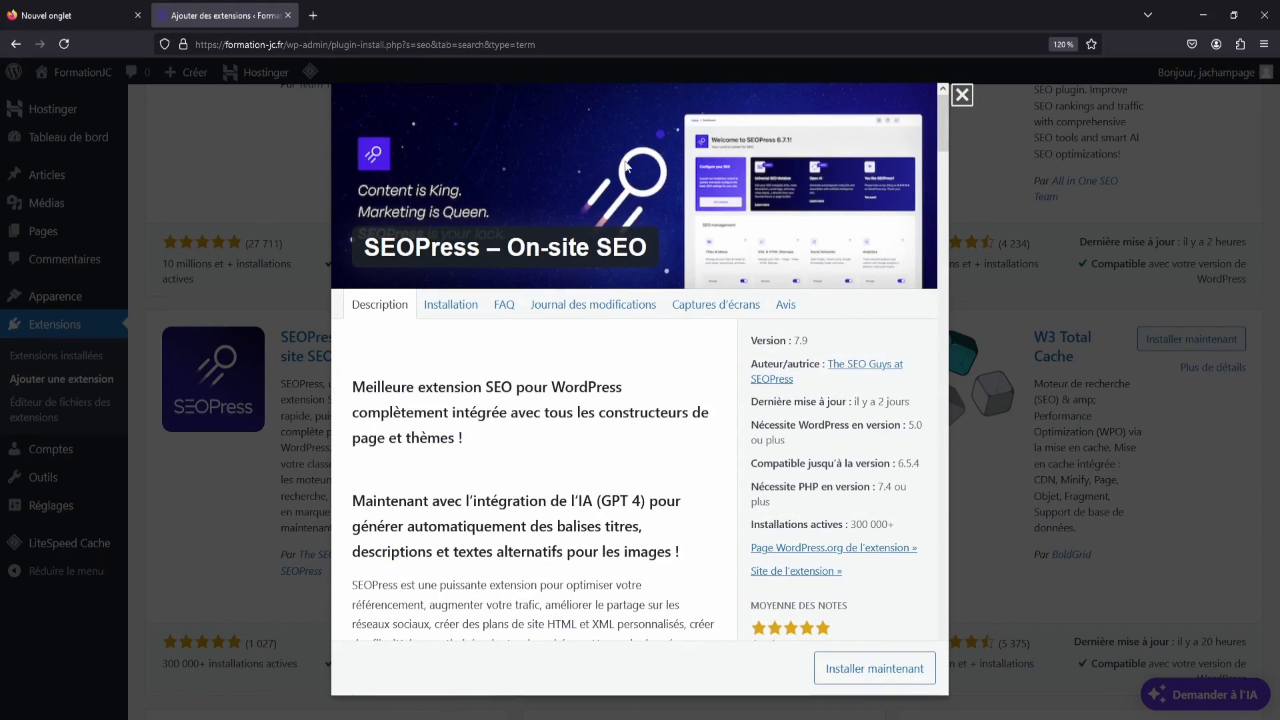
{"action": "scroll", "coordinate": [670, 399], "scroll_direction": "down", "scroll_amount": 10}
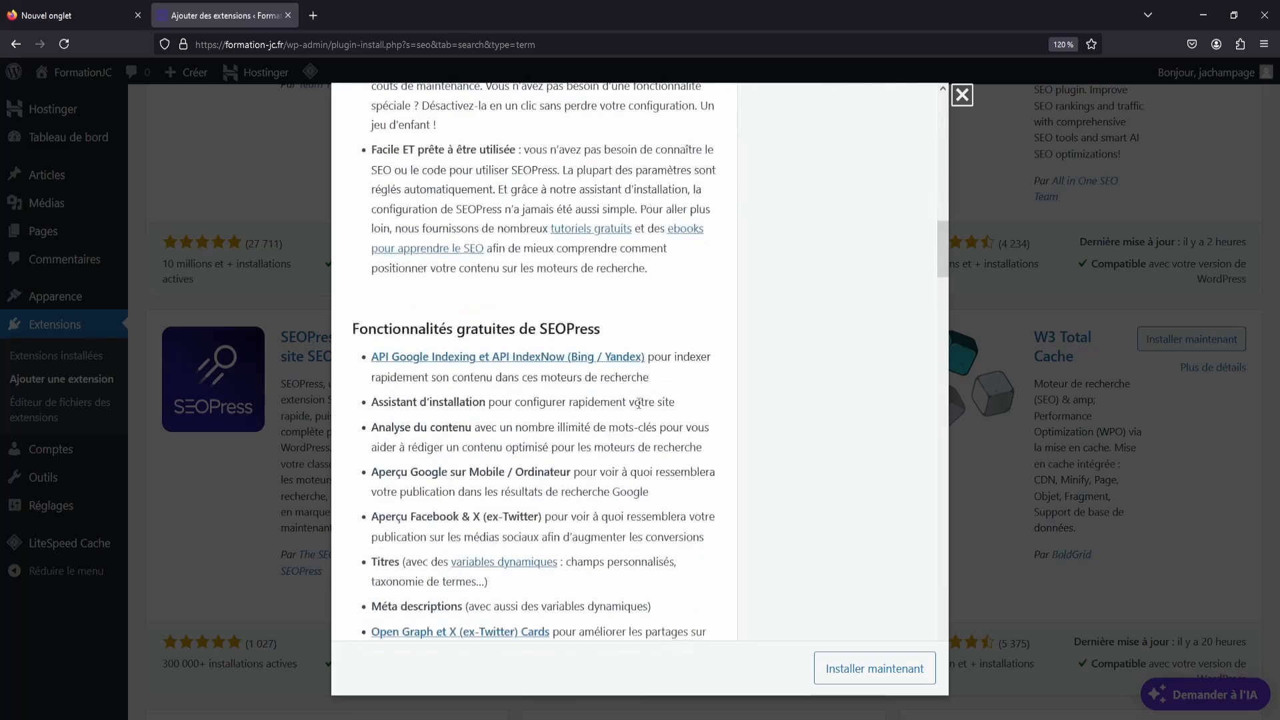
{"action": "scroll", "coordinate": [638, 403], "scroll_direction": "up", "scroll_amount": 10}
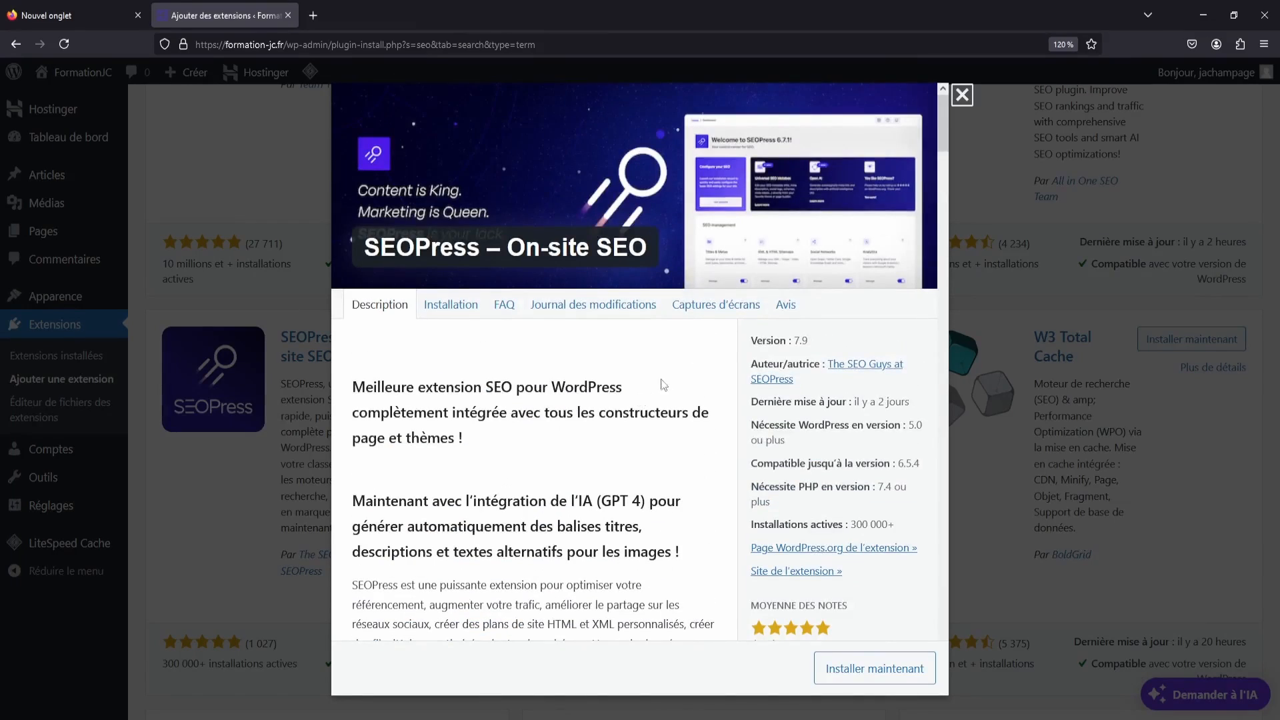
{"action": "left_click", "coordinate": [963, 96]}
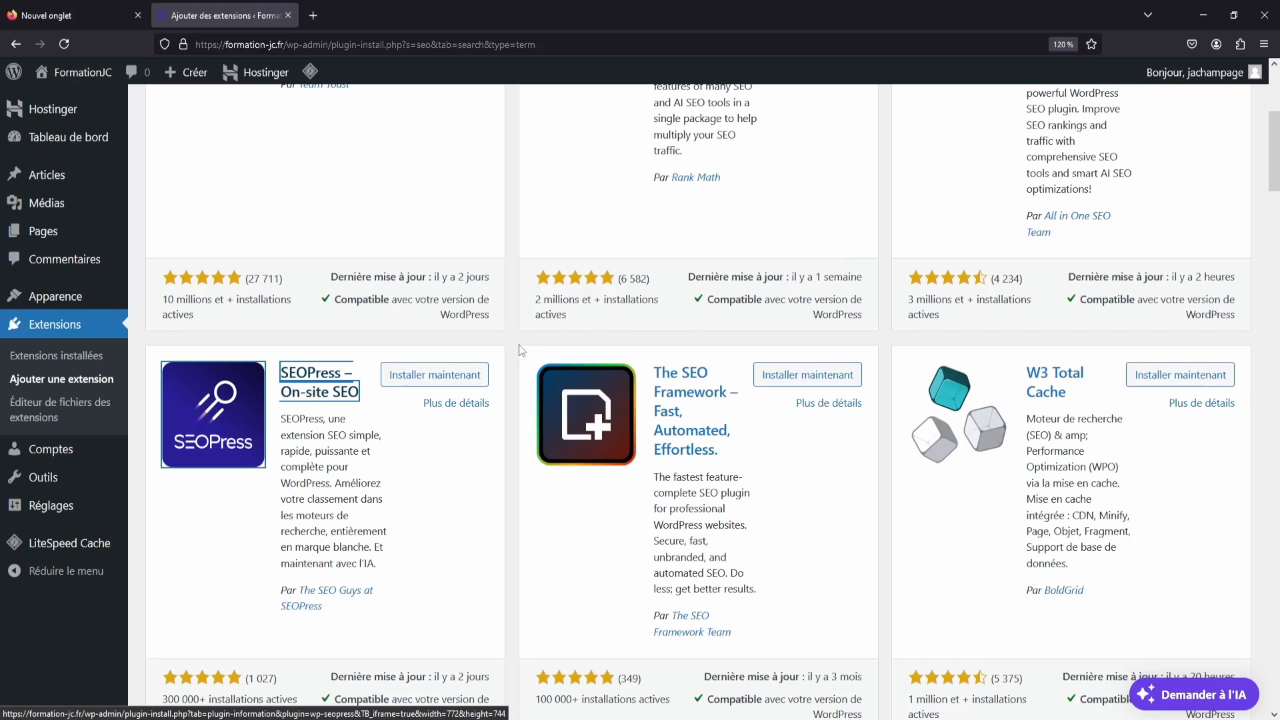
Step: Search the extension catalogue for "ithemes security" and look through the results
{"action": "scroll", "coordinate": [540, 337], "scroll_direction": "up", "scroll_amount": 5}
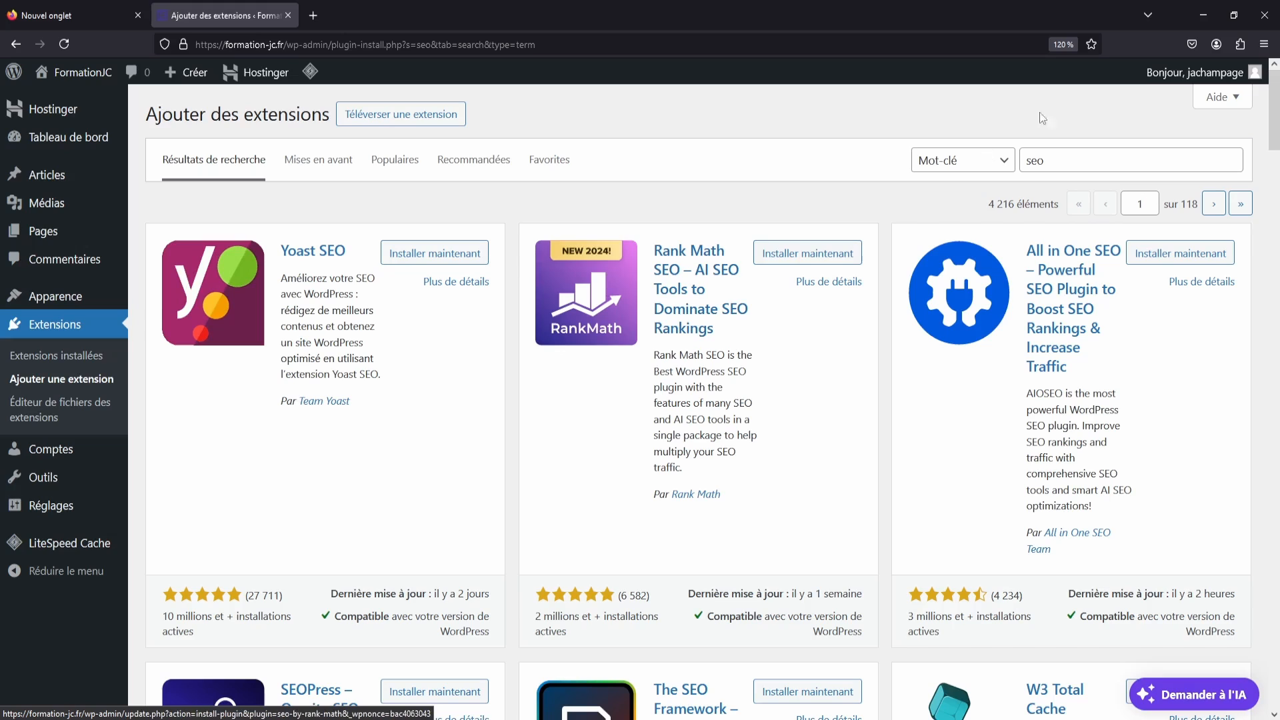
{"action": "double_click", "coordinate": [1067, 158]}
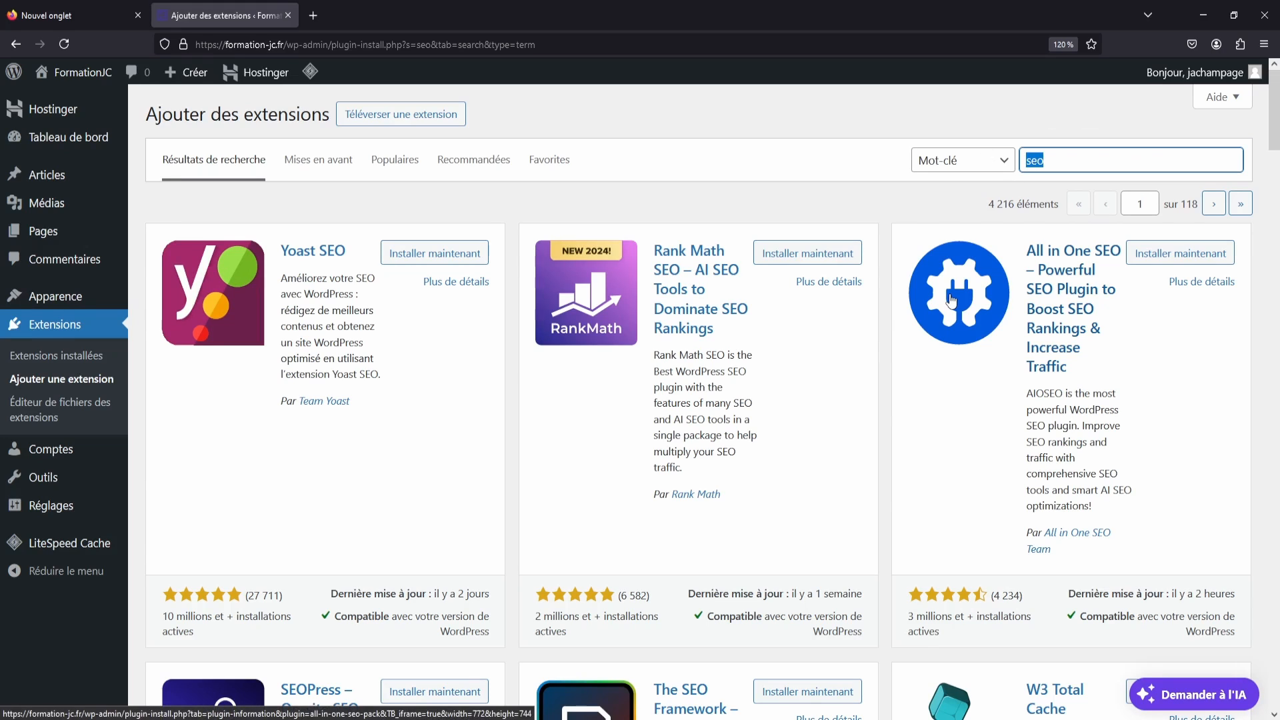
{"action": "key", "text": "BackSpace"}
{"action": "type", "text": "ithemes security"}
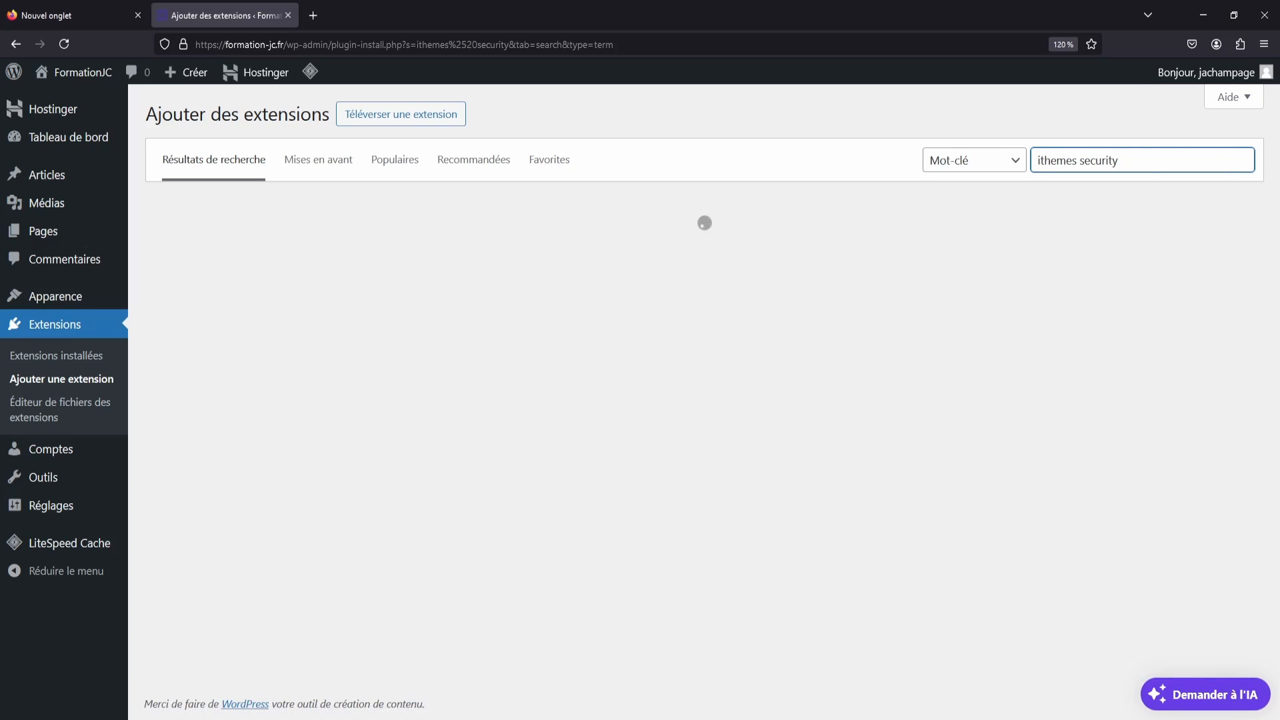
{"action": "scroll", "coordinate": [693, 248], "scroll_direction": "down", "scroll_amount": 5}
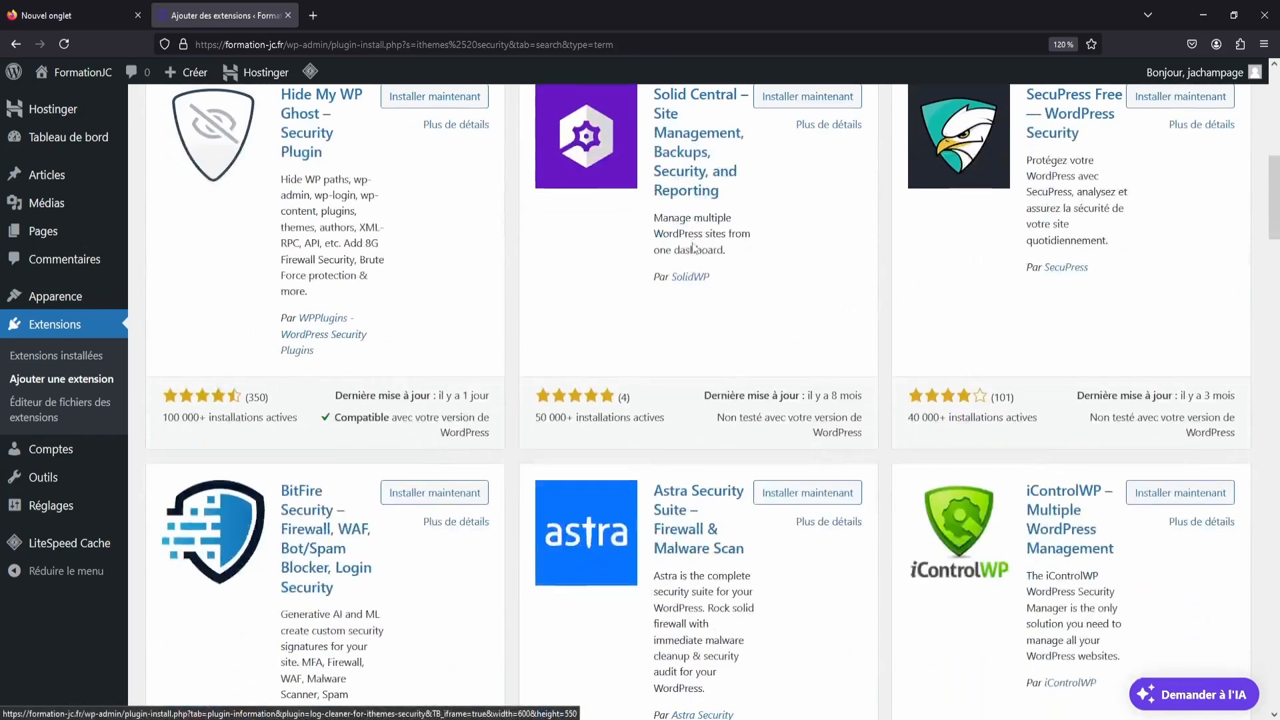
{"action": "scroll", "coordinate": [694, 248], "scroll_direction": "up", "scroll_amount": 5}
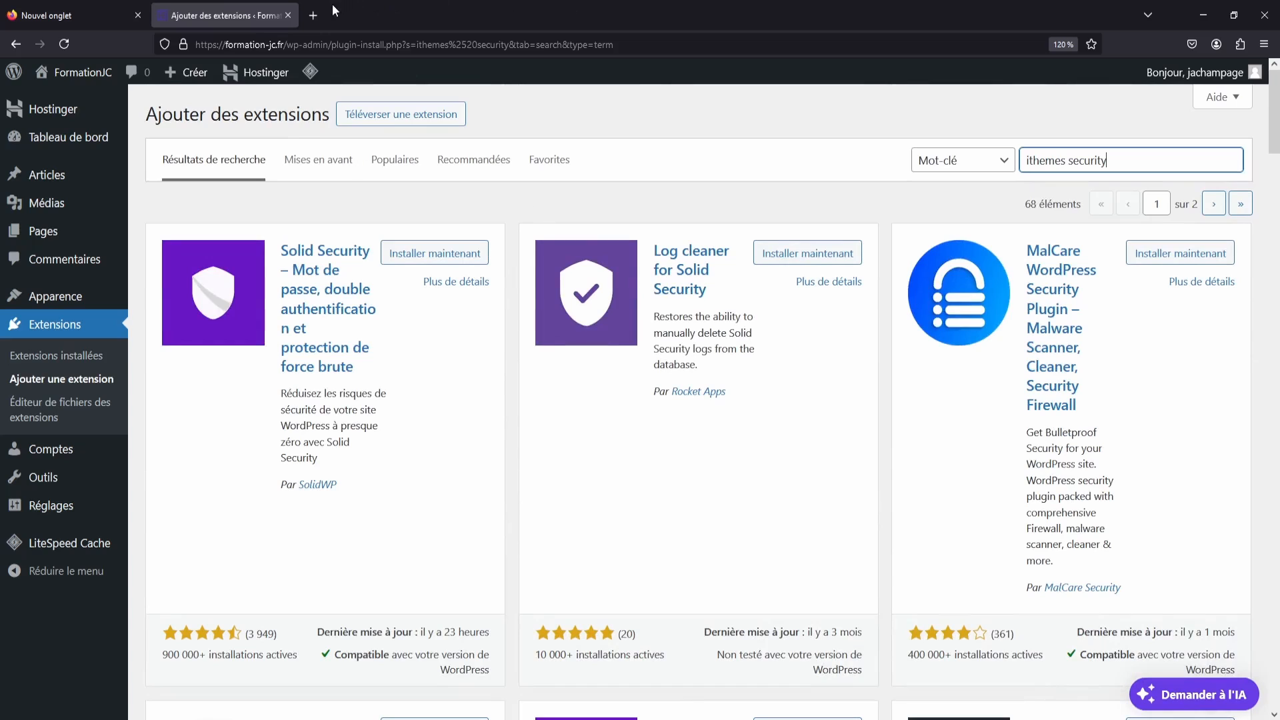
Step: Search the web for "ithemes security" in a new browser tab and refine the query to "ithemes security plugin"
{"action": "left_click", "coordinate": [313, 14]}
{"action": "type", "text": "ithemes s"}
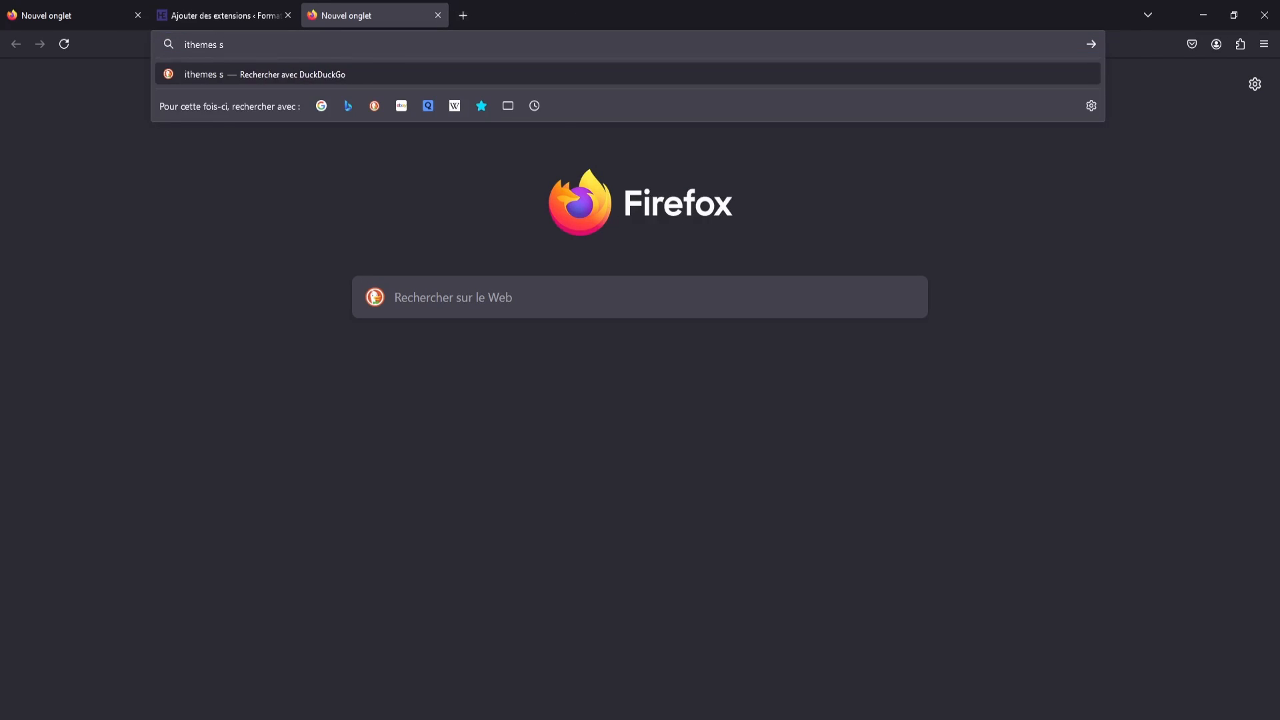
{"action": "type", "text": "ecurity"}
{"action": "key", "text": "Return"}
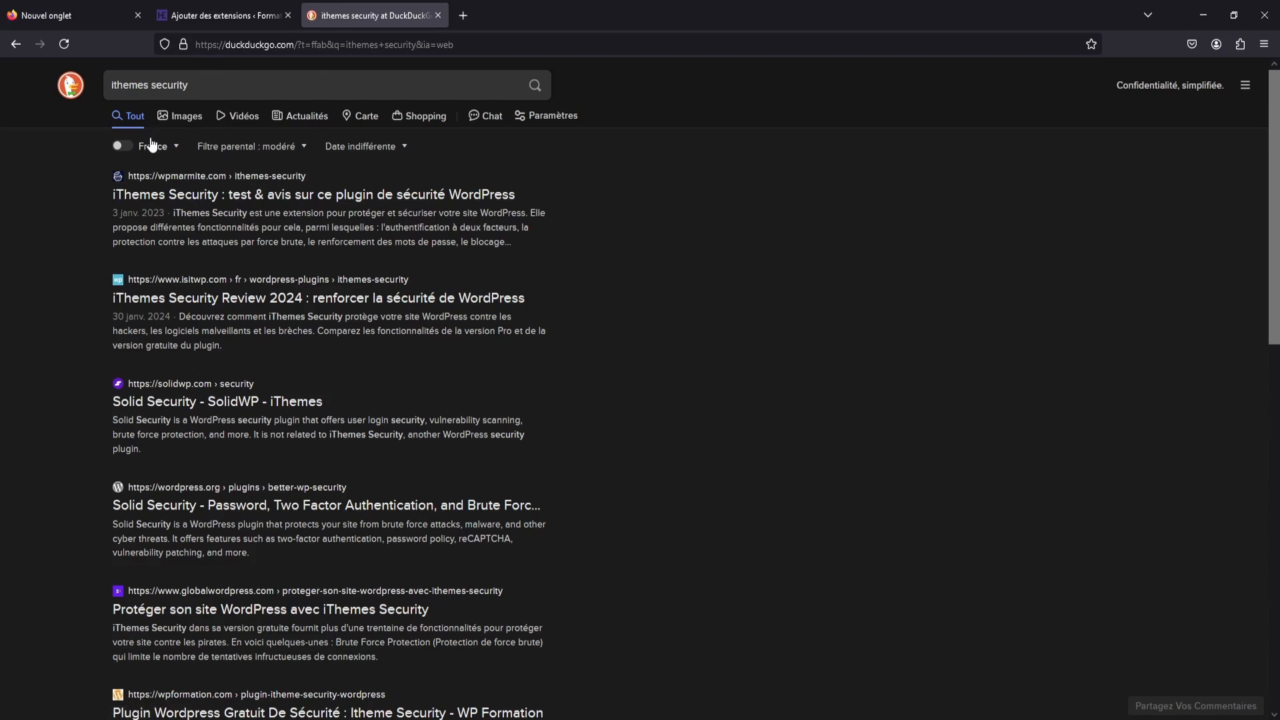
{"action": "left_click", "coordinate": [215, 86]}
{"action": "type", "text": "plugin"}
{"action": "key", "text": "Return"}
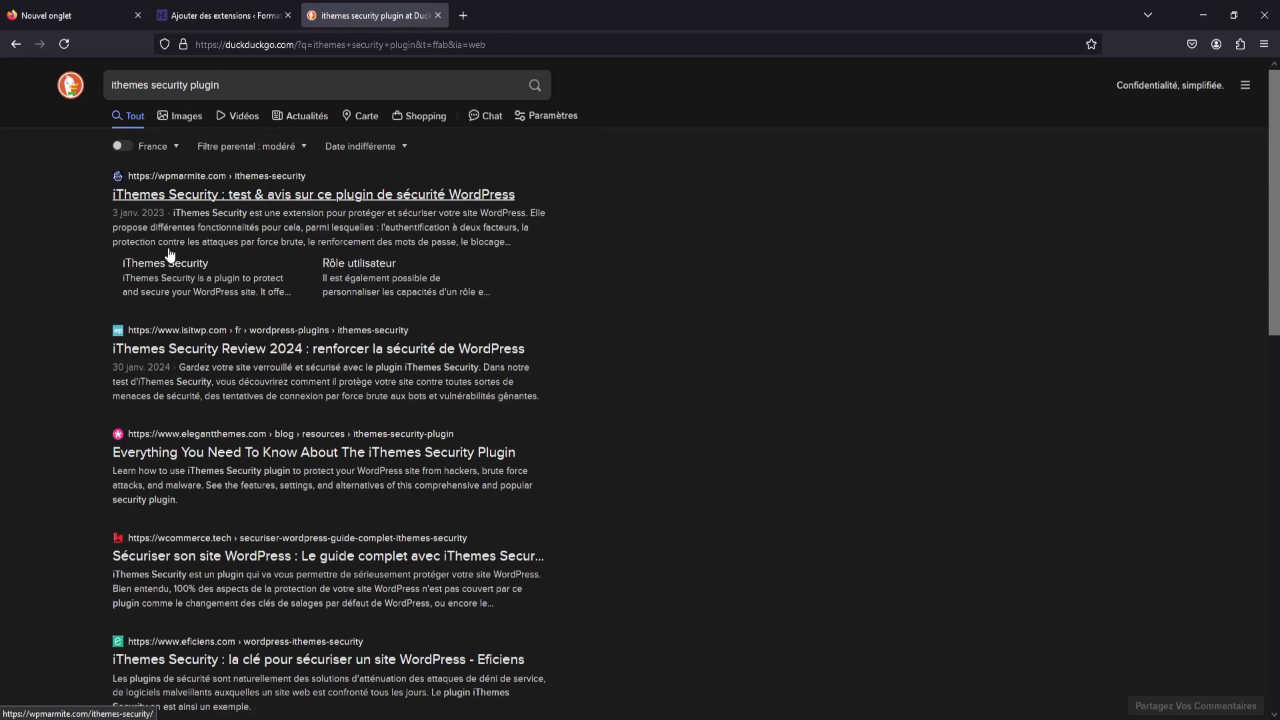
Step: Return to the WordPress page for adding extensions and look further down the "ithemes security" results
{"action": "left_click", "coordinate": [252, 6]}
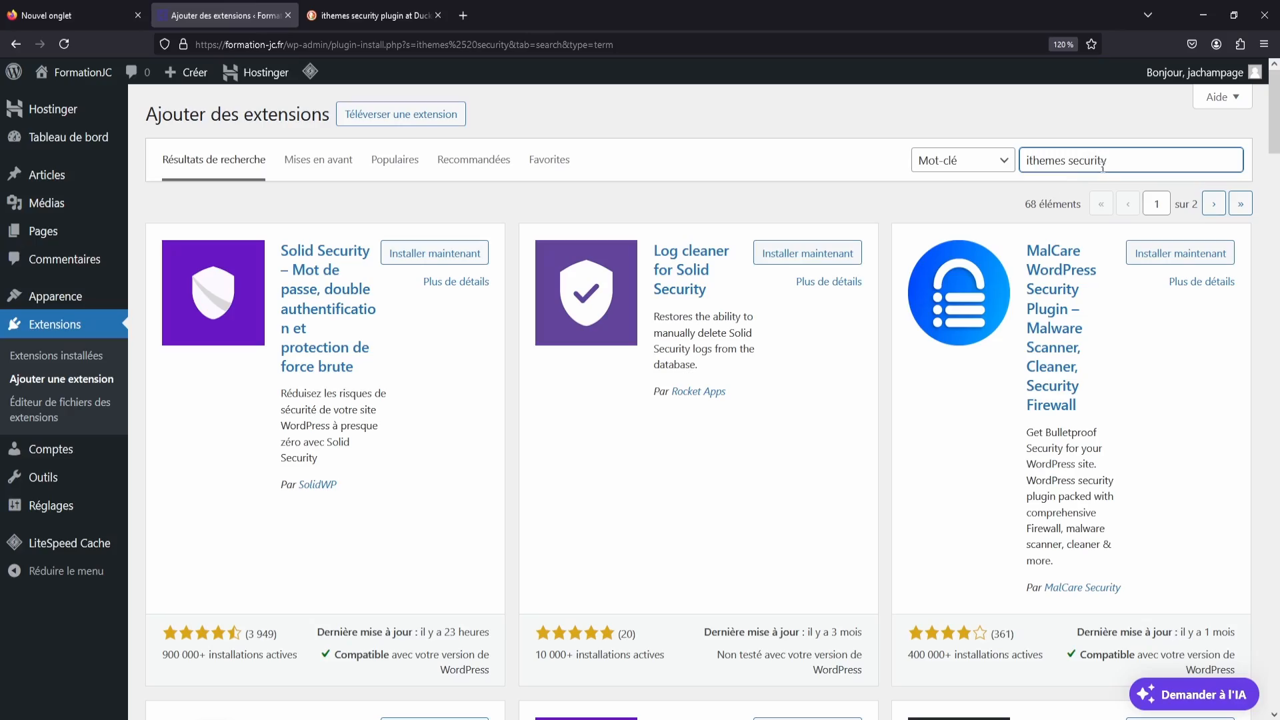
{"action": "scroll", "coordinate": [834, 294], "scroll_direction": "down", "scroll_amount": 5}
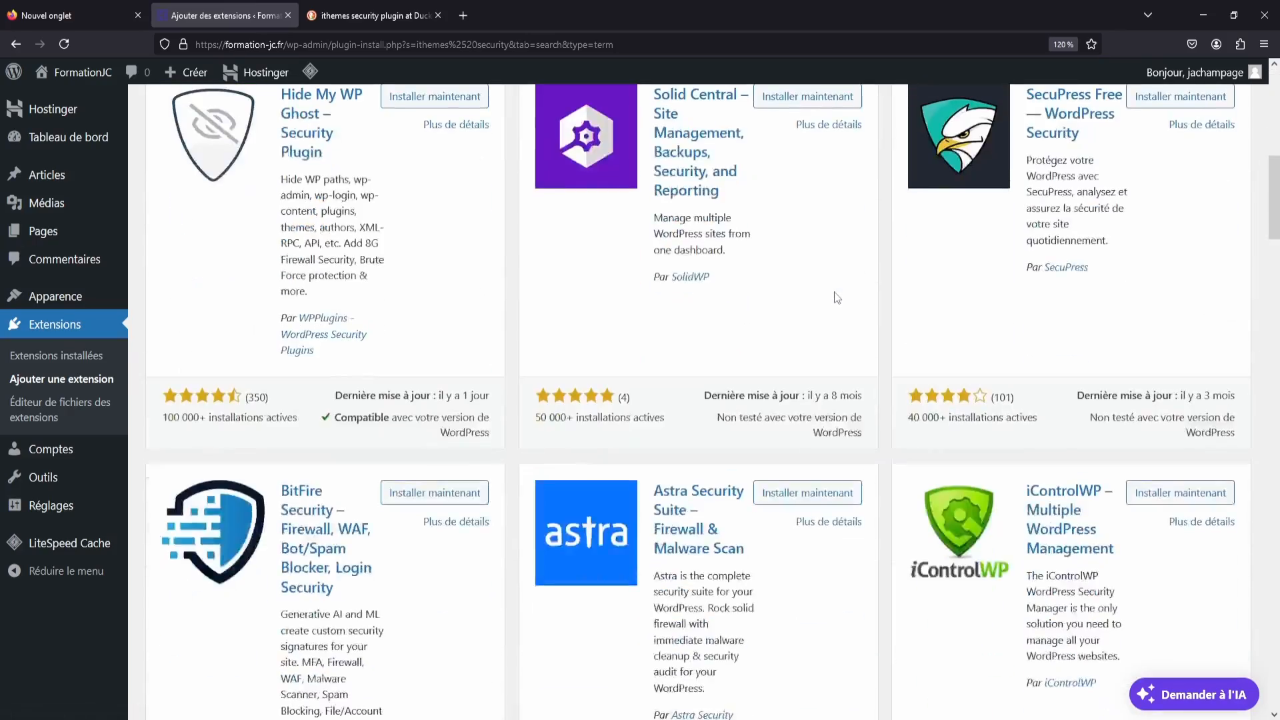
{"action": "scroll", "coordinate": [839, 290], "scroll_direction": "up", "scroll_amount": 1}
{"action": "scroll", "coordinate": [839, 290], "scroll_direction": "down", "scroll_amount": 15}
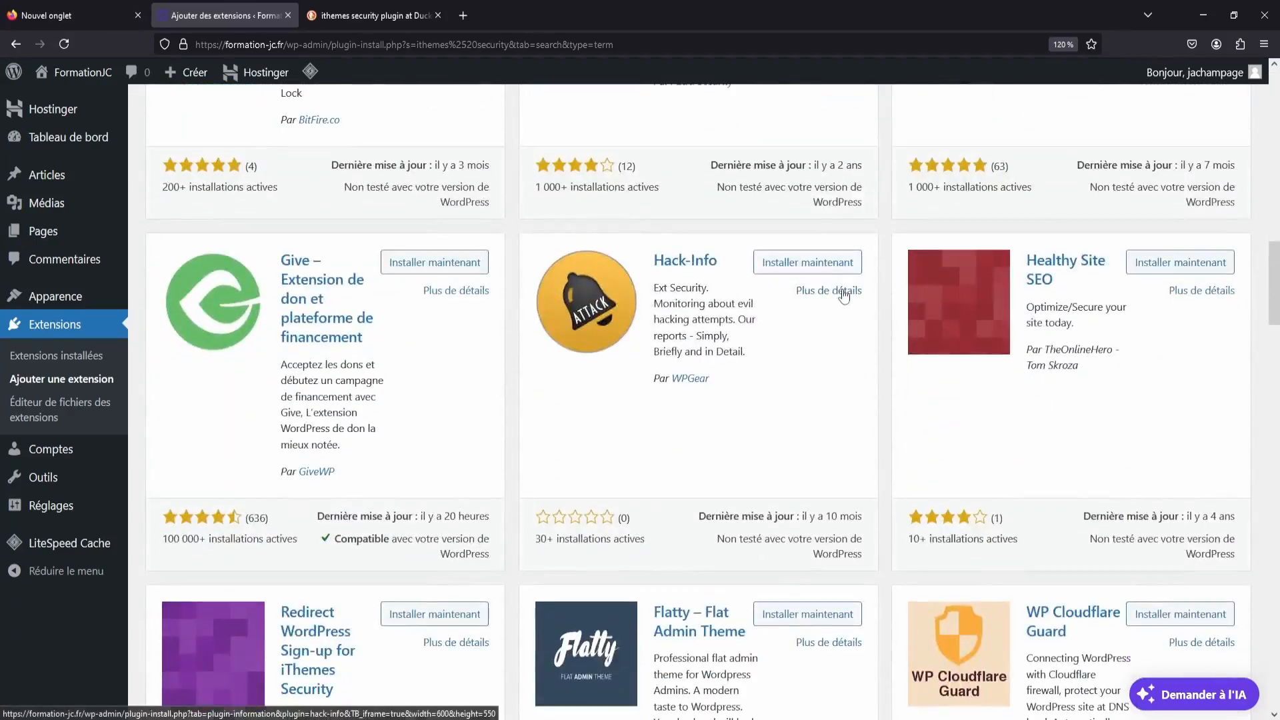
{"action": "scroll", "coordinate": [846, 294], "scroll_direction": "down", "scroll_amount": 4}
{"action": "scroll", "coordinate": [843, 289], "scroll_direction": "up", "scroll_amount": 20}
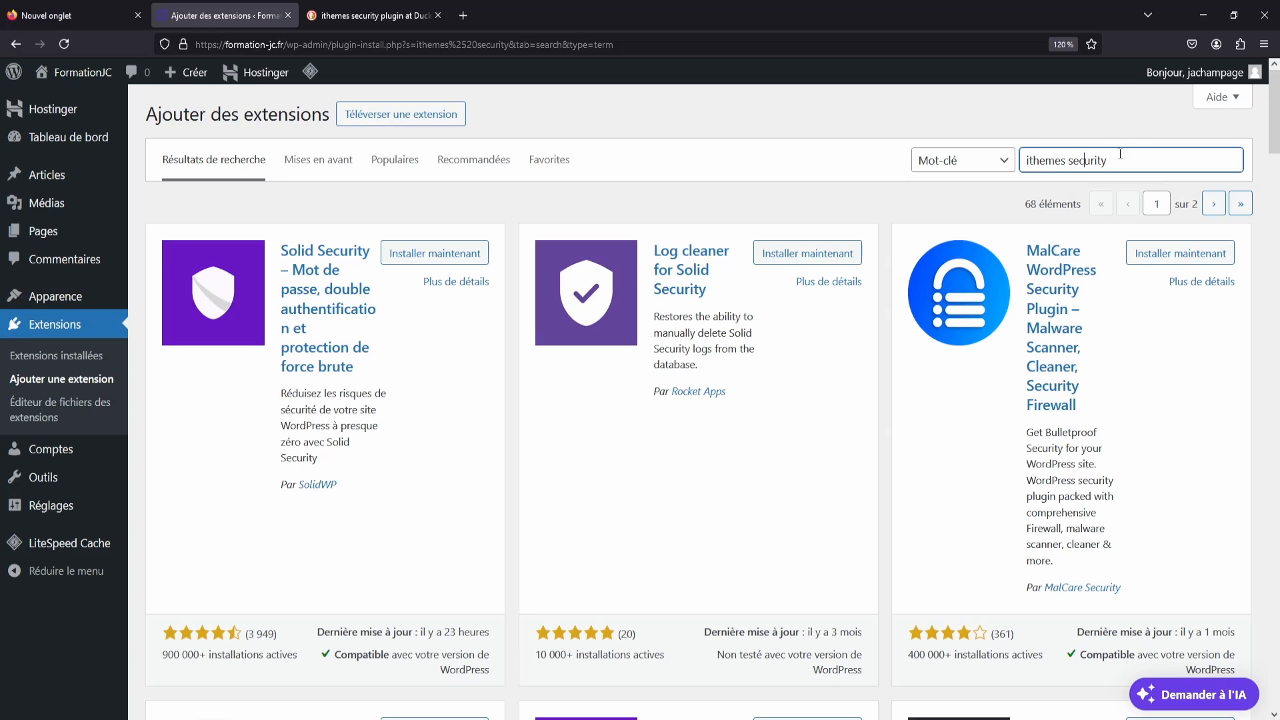
Step: Search the extension catalogue for "akismet" and browse the results
{"action": "left_click_drag", "start_coordinate": [1121, 153], "coordinate": [944, 140]}
{"action": "type", "text": "akismet"}
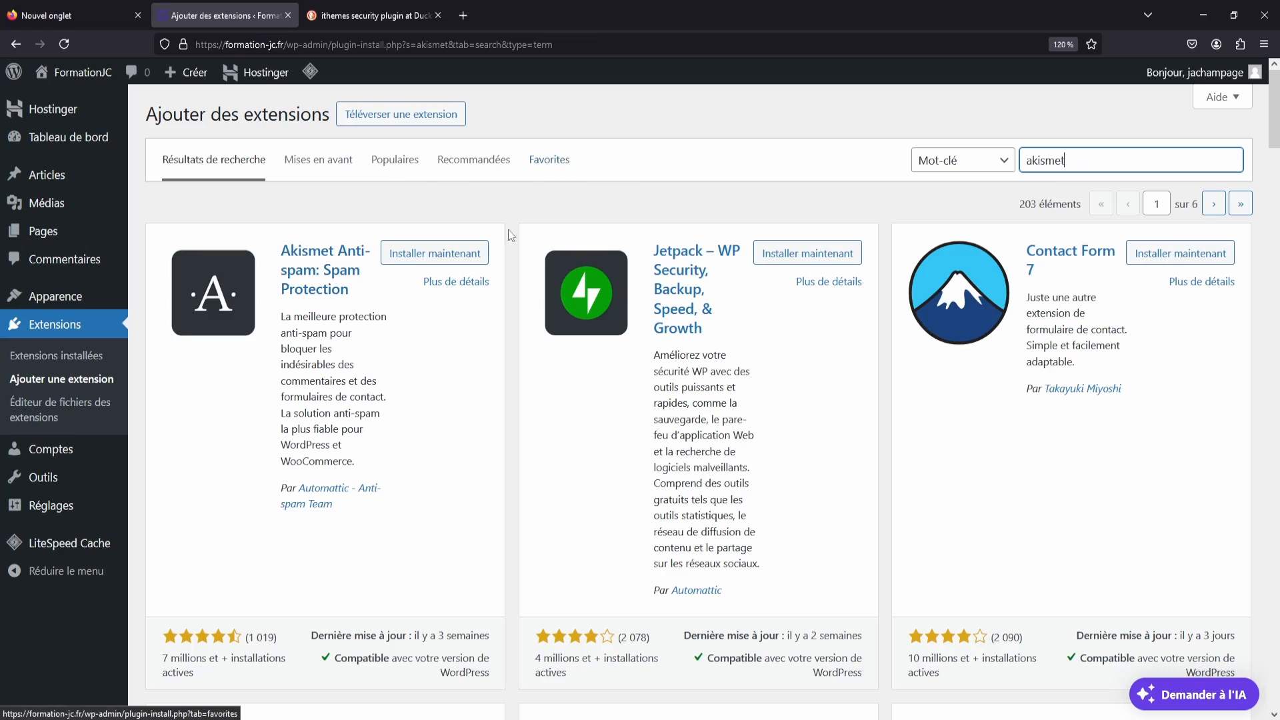
{"action": "left_click", "coordinate": [468, 198]}
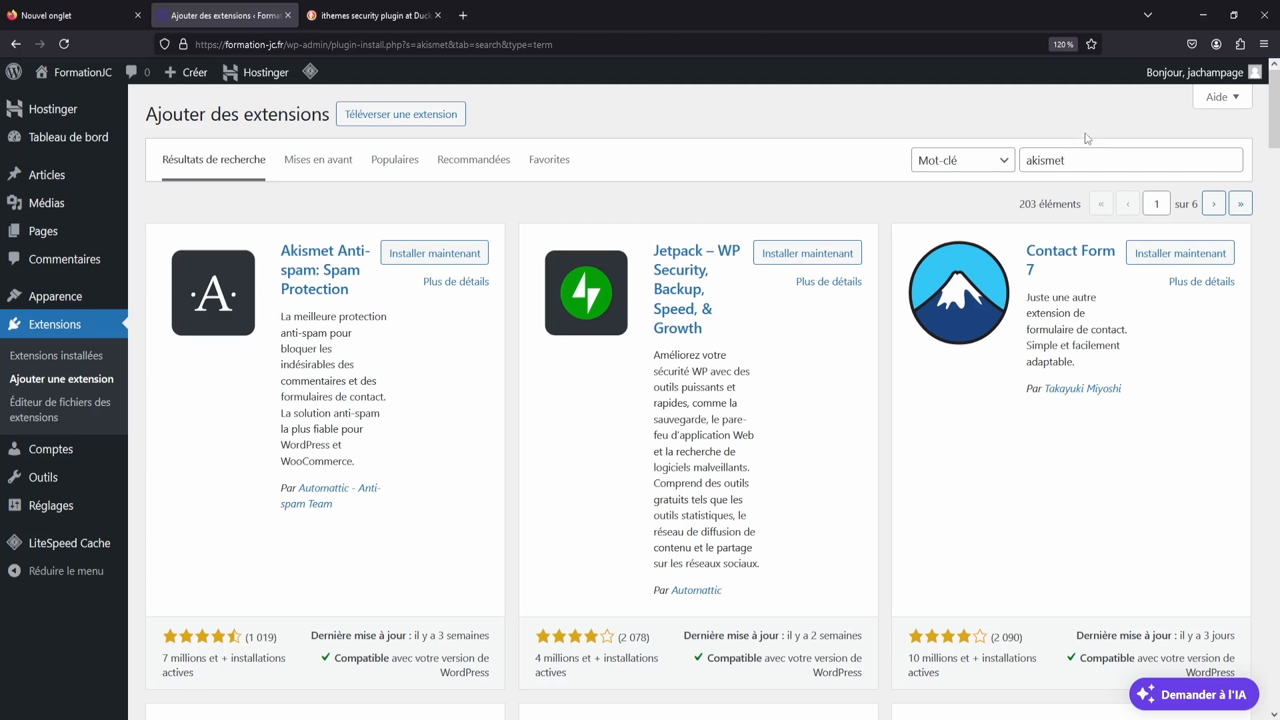
{"action": "scroll", "coordinate": [969, 163], "scroll_direction": "down", "scroll_amount": 10}
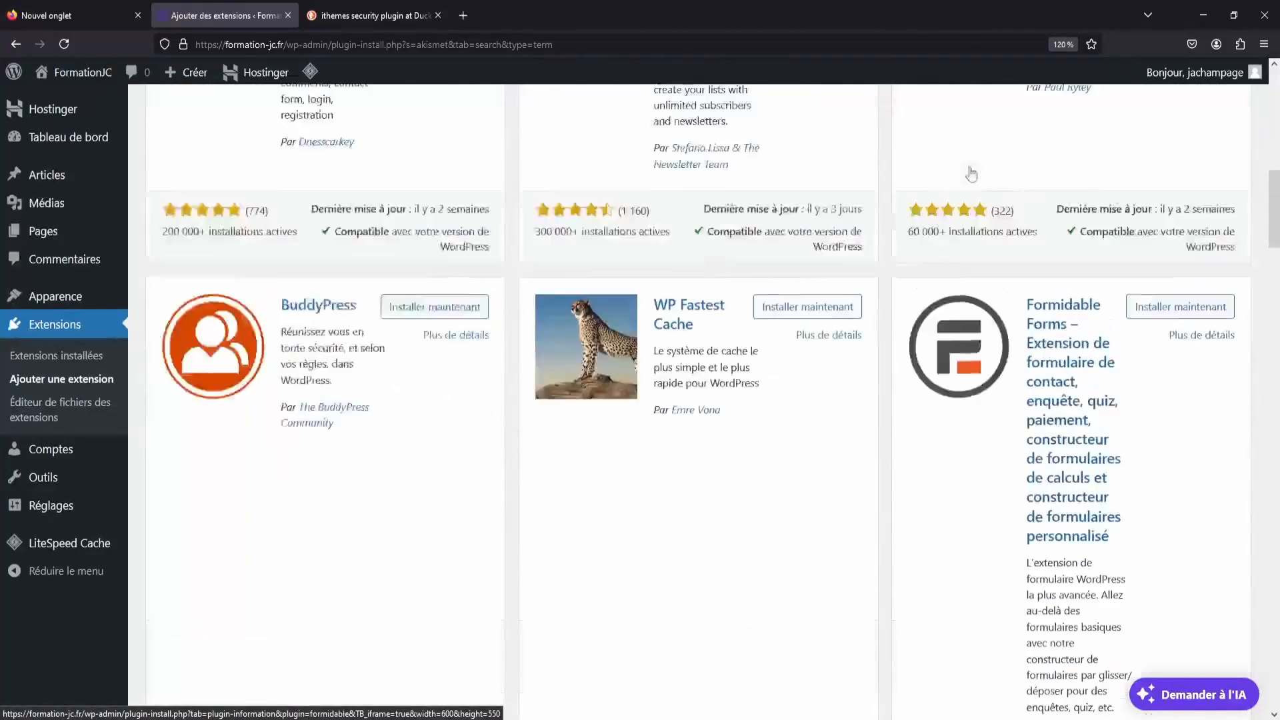
{"action": "scroll", "coordinate": [970, 171], "scroll_direction": "up", "scroll_amount": 10}
Step: Clear the extension search and go back to the list of installed extensions
{"action": "double_click", "coordinate": [1118, 157]}
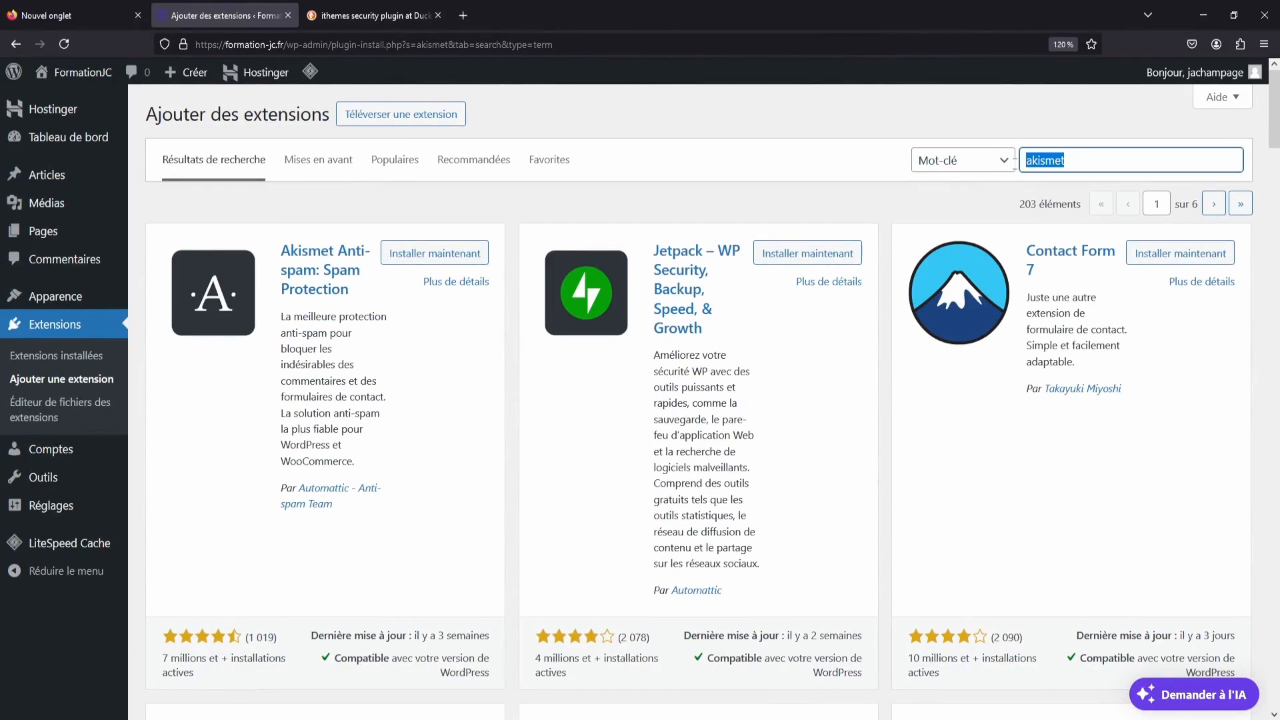
{"action": "key", "text": "BackSpace"}
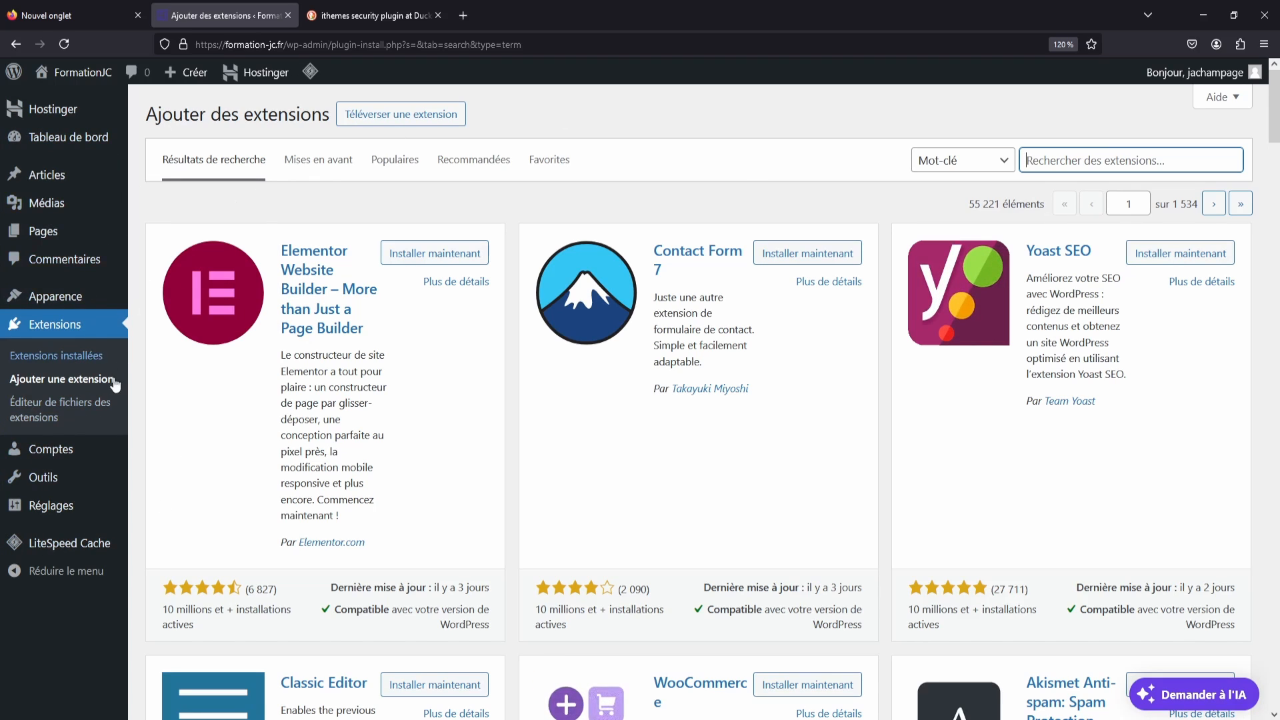
{"action": "left_click", "coordinate": [67, 325]}
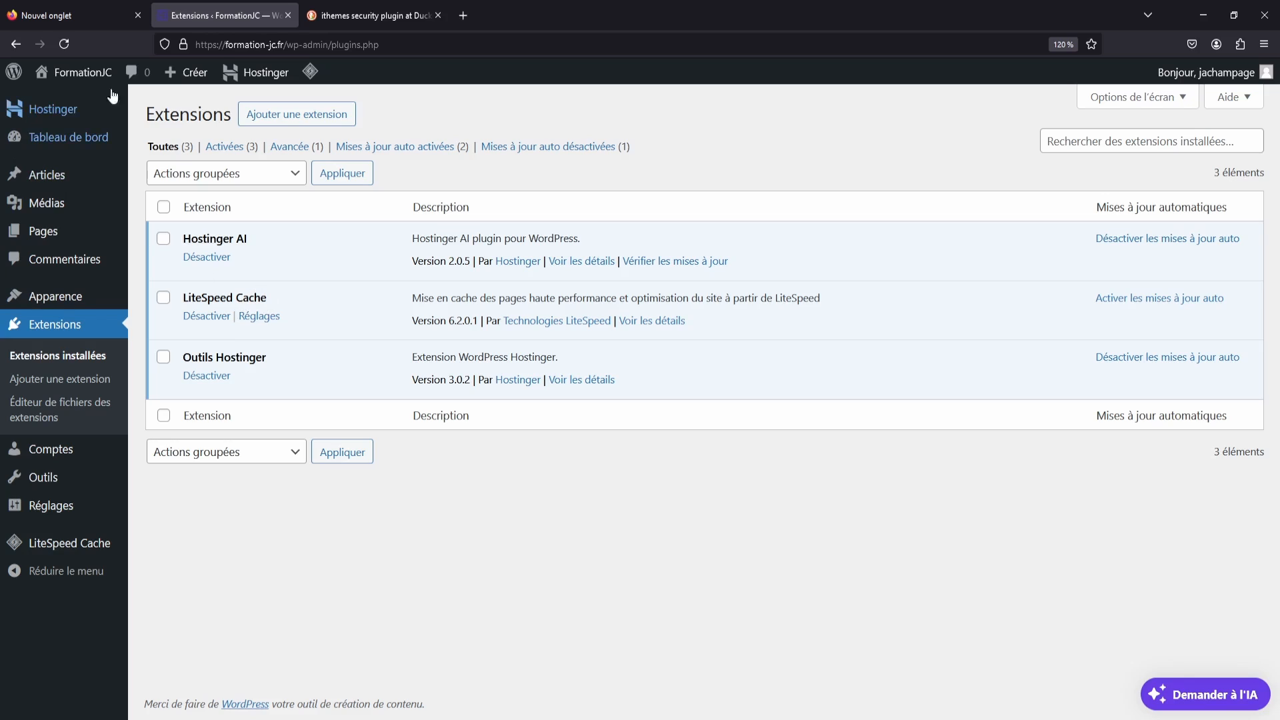
Step: Load hostinger.fr/formationvideo in the other open browser tab and view the hosting plans and their prices
{"action": "left_click", "coordinate": [67, 14]}
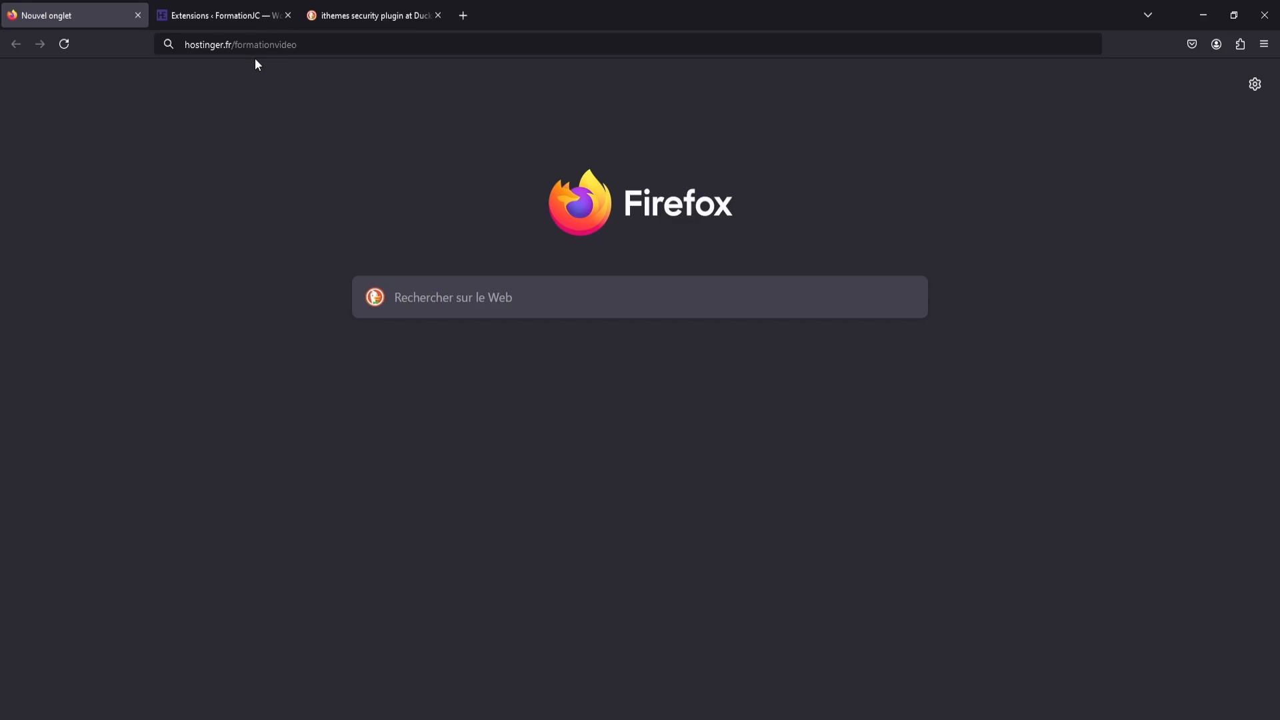
{"action": "left_click", "coordinate": [325, 46]}
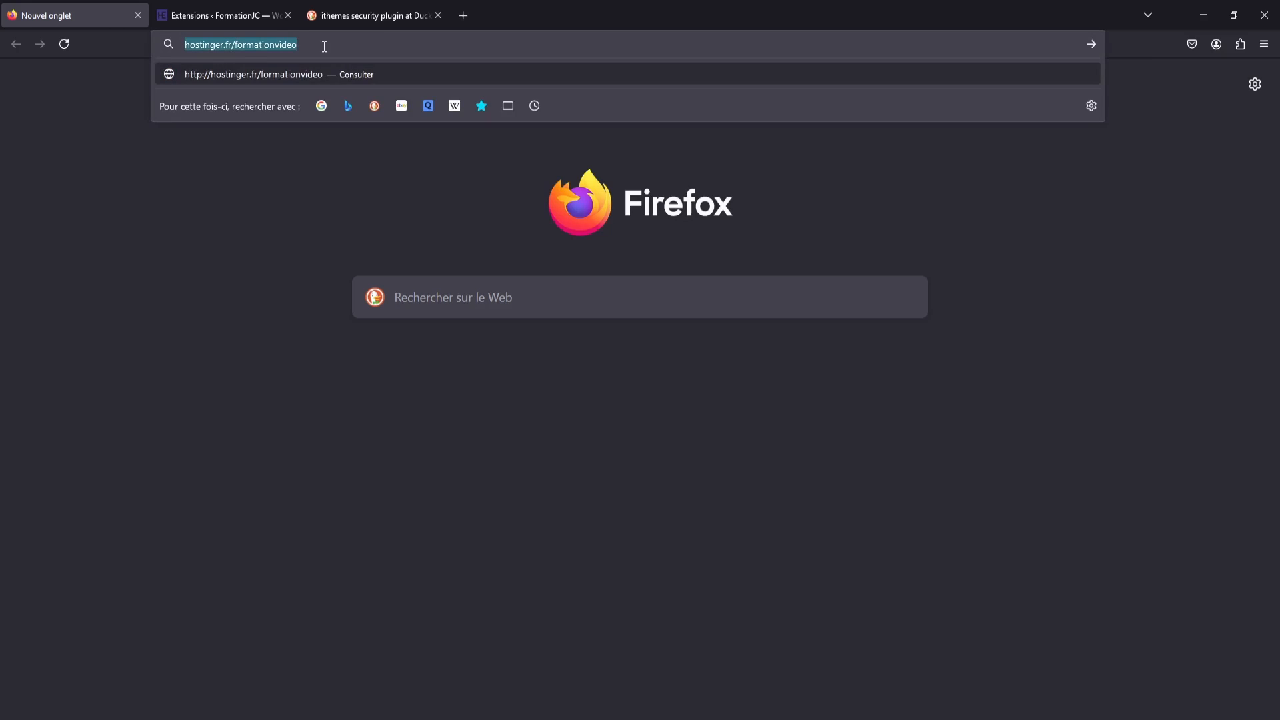
{"action": "key", "text": "Return"}
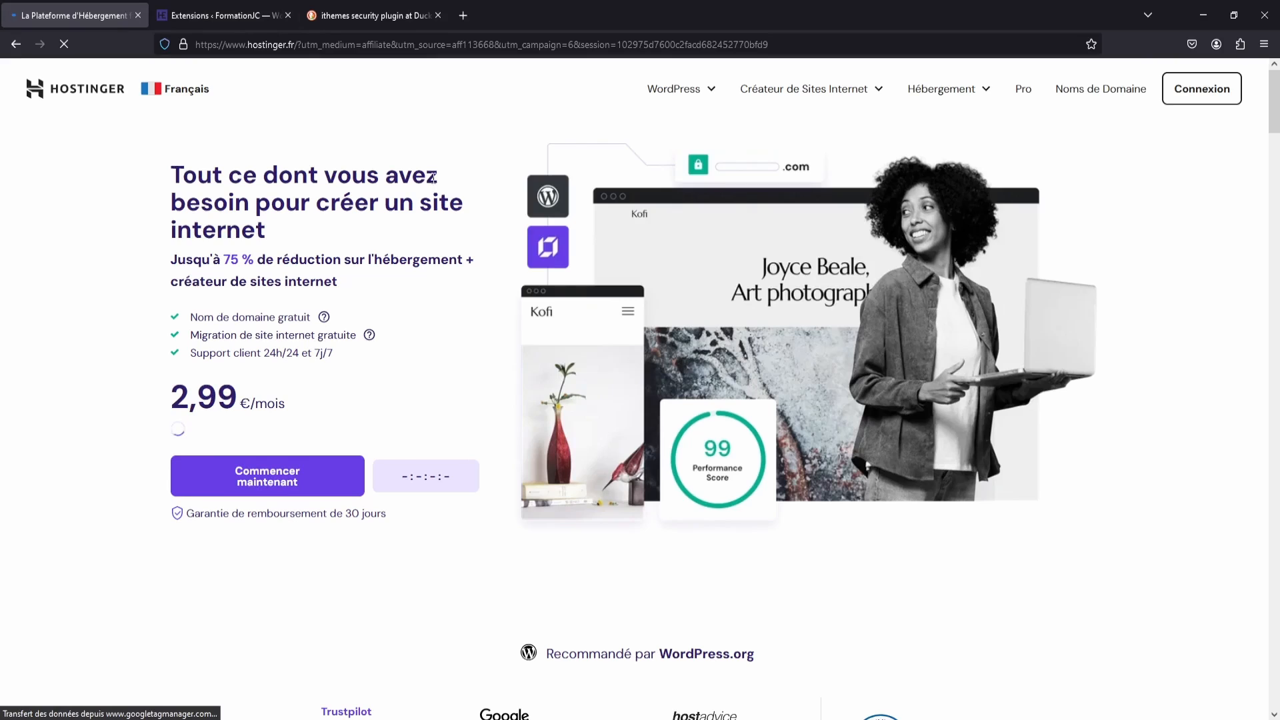
{"action": "scroll", "coordinate": [579, 258], "scroll_direction": "down", "scroll_amount": 10}
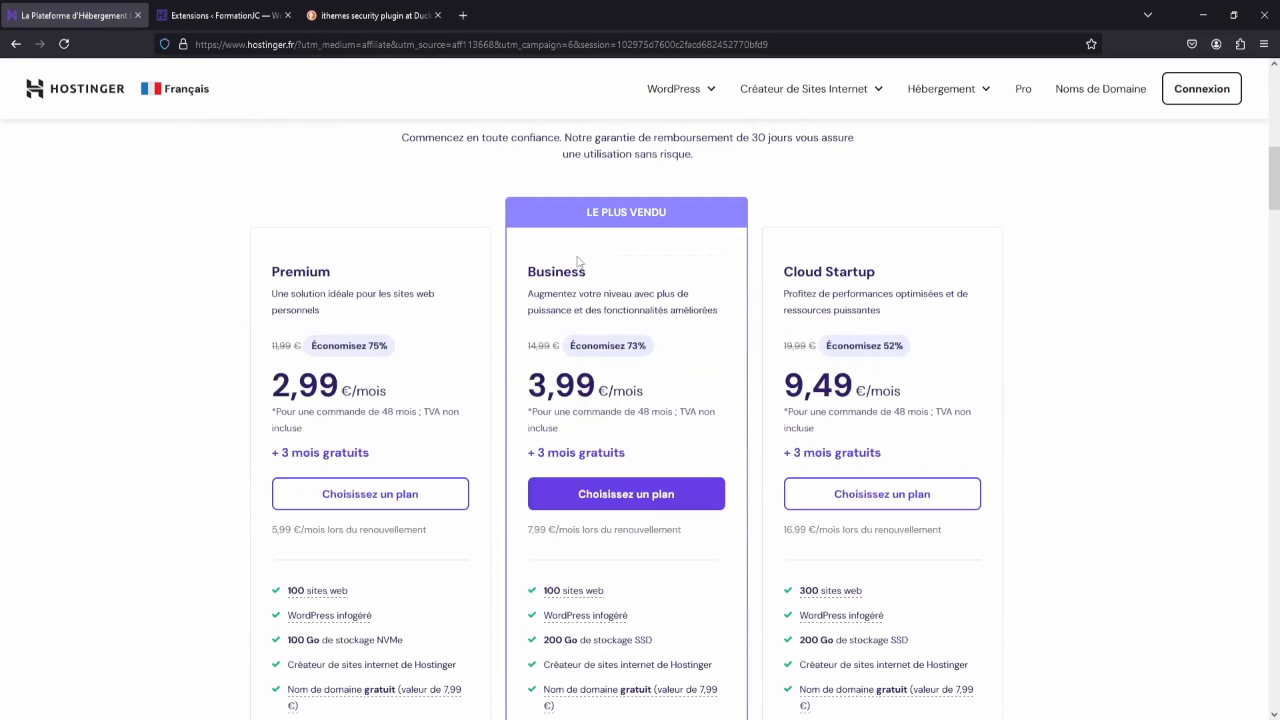
Step: Compare the Premium, Business and Cloud Startup hosting plans, expanding their full feature lists to read through them
{"action": "scroll", "coordinate": [577, 256], "scroll_direction": "up", "scroll_amount": 5}
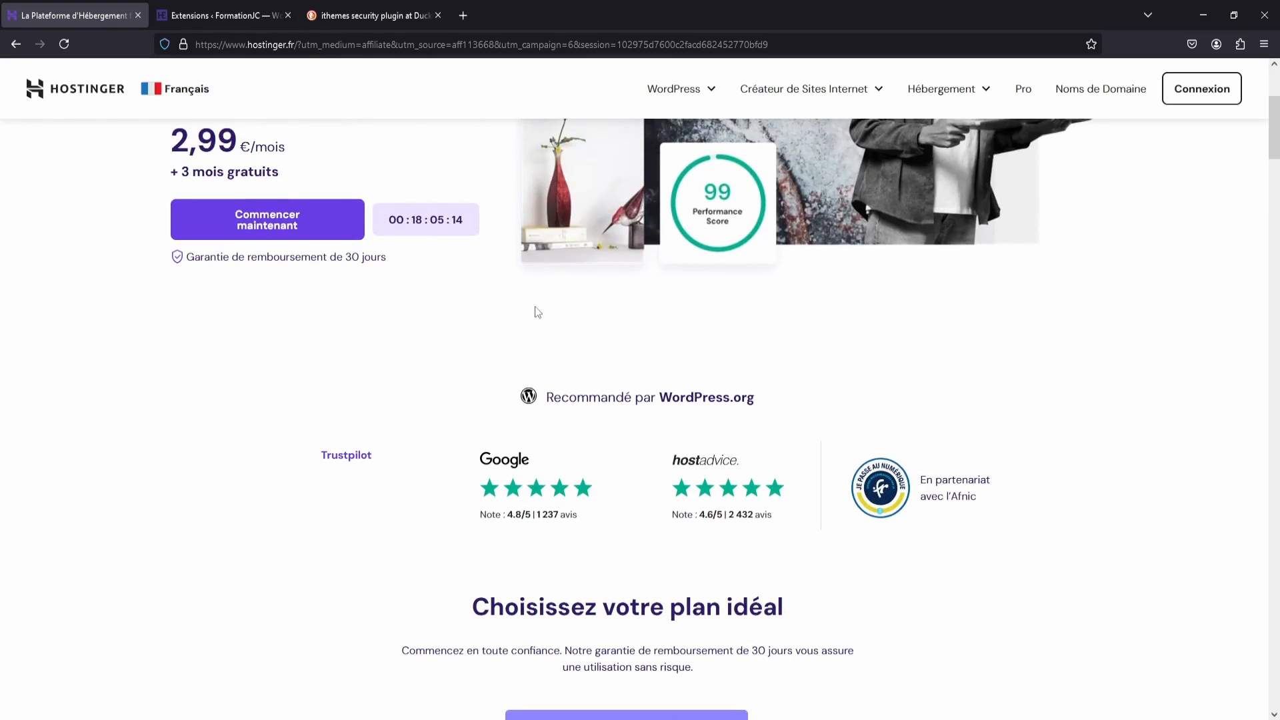
{"action": "scroll", "coordinate": [537, 312], "scroll_direction": "up", "scroll_amount": 5}
{"action": "scroll", "coordinate": [727, 454], "scroll_direction": "down", "scroll_amount": 13}
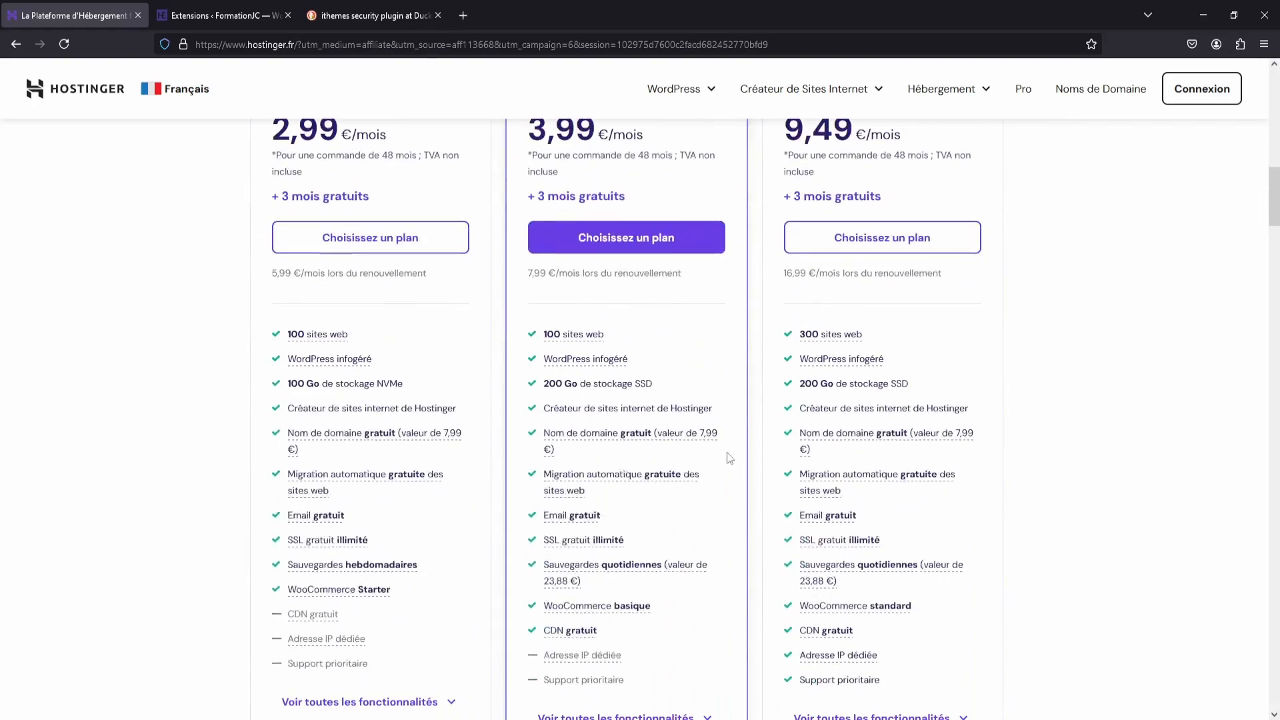
{"action": "scroll", "coordinate": [595, 324], "scroll_direction": "down", "scroll_amount": 7}
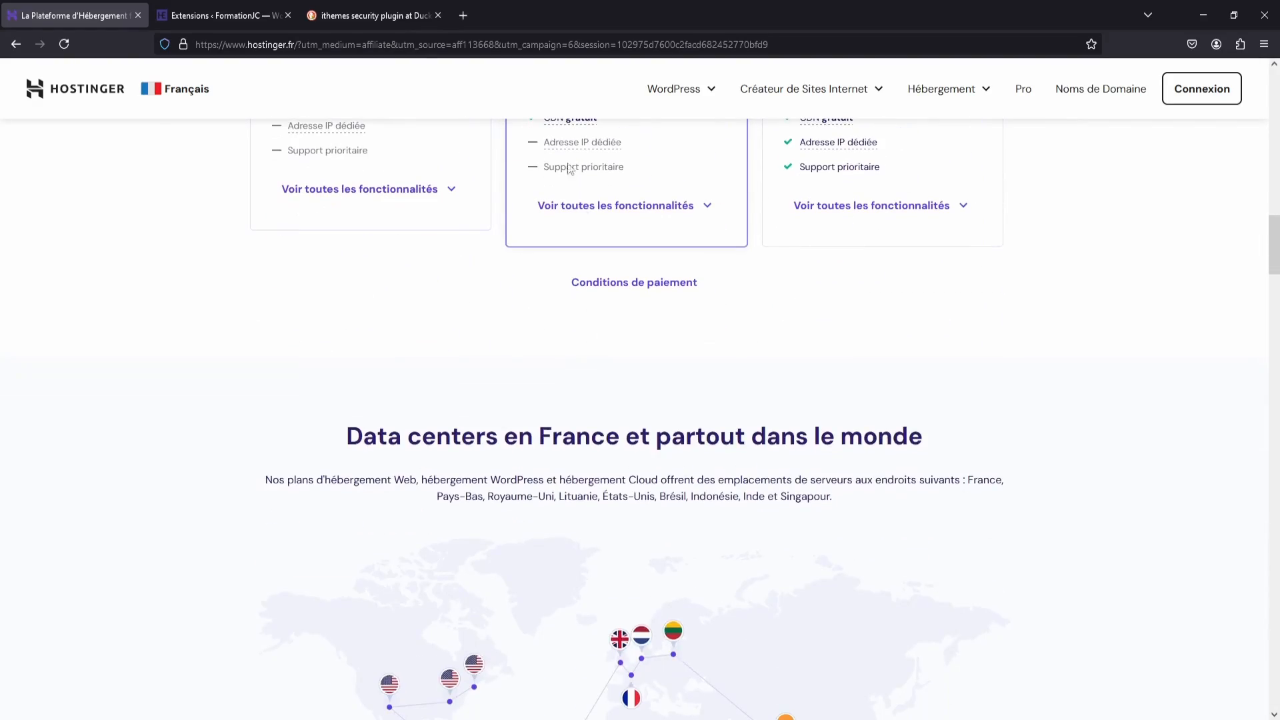
{"action": "scroll", "coordinate": [575, 286], "scroll_direction": "up", "scroll_amount": 10}
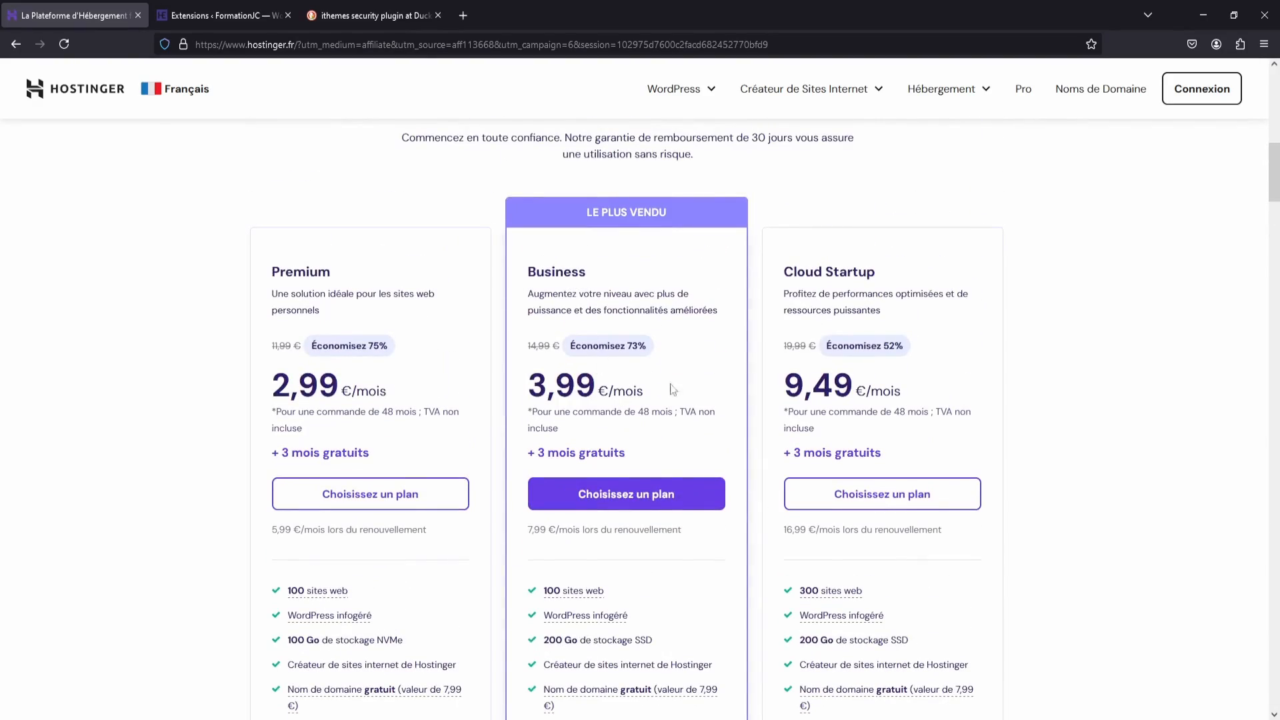
{"action": "scroll", "coordinate": [672, 389], "scroll_direction": "down", "scroll_amount": 7}
{"action": "left_click", "coordinate": [687, 475]}
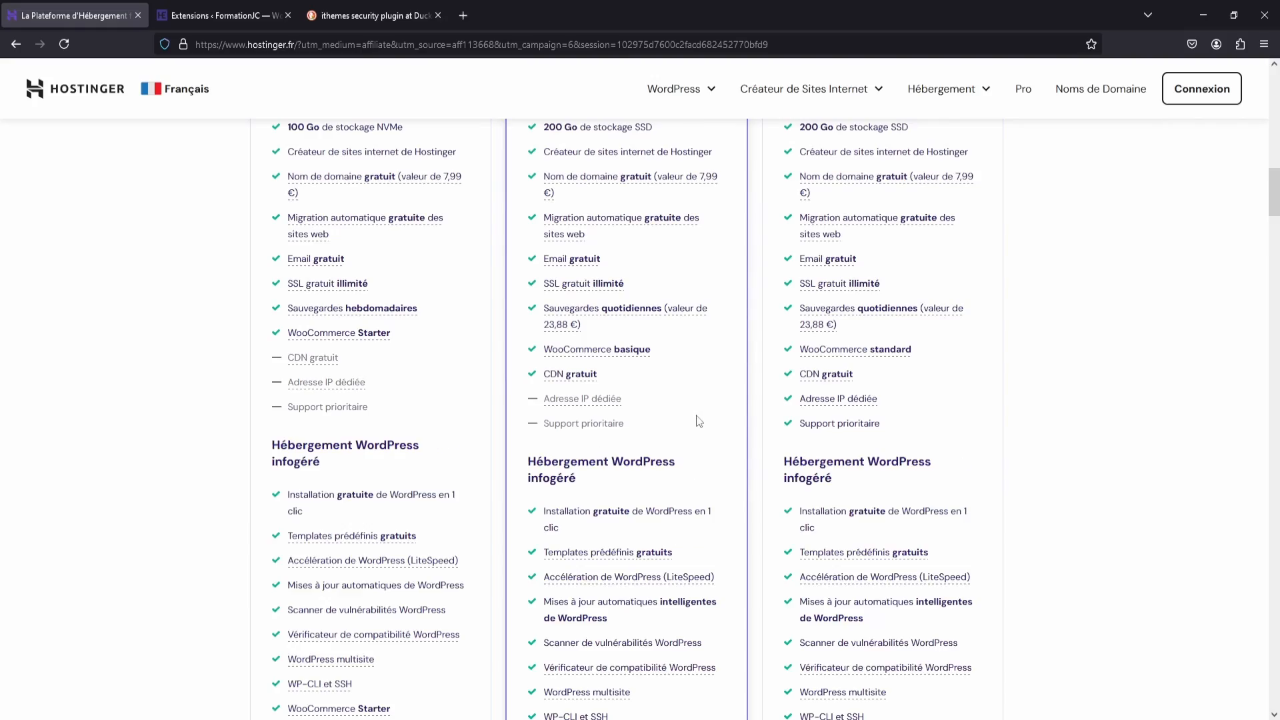
{"action": "scroll", "coordinate": [628, 347], "scroll_direction": "down", "scroll_amount": 4}
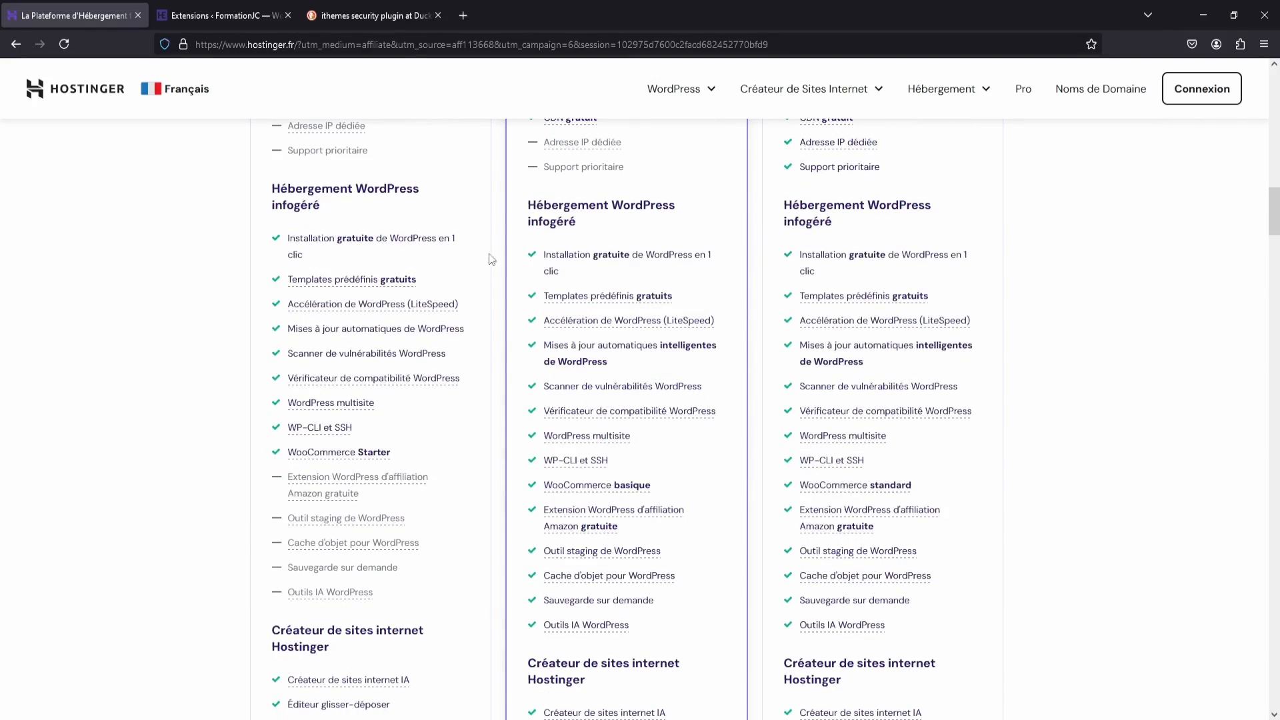
{"action": "scroll", "coordinate": [712, 306], "scroll_direction": "down", "scroll_amount": 12}
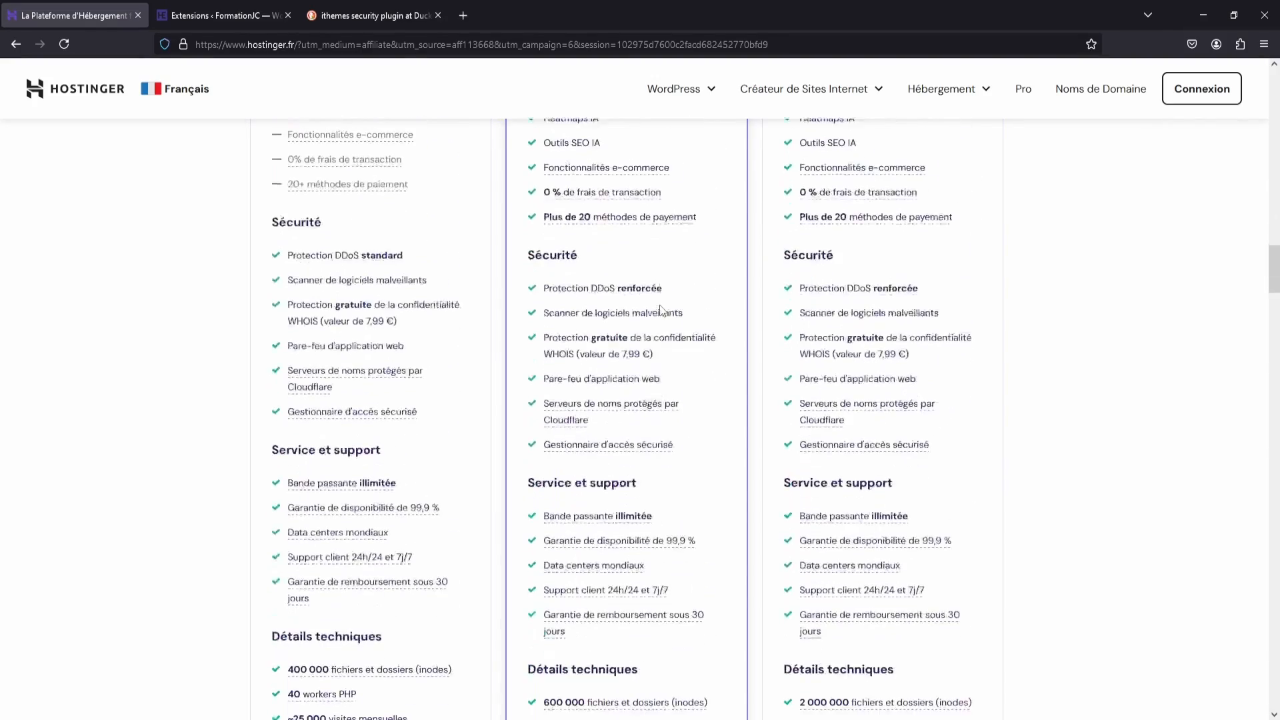
{"action": "scroll", "coordinate": [680, 364], "scroll_direction": "up", "scroll_amount": 10}
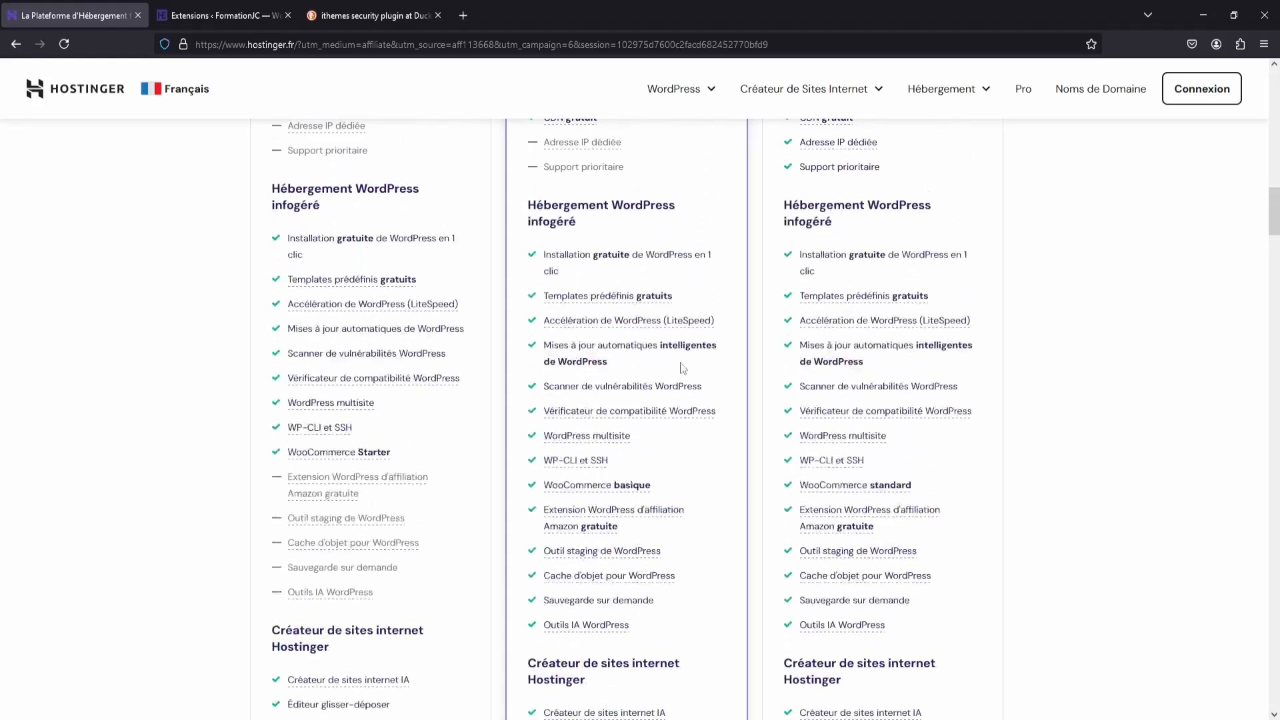
Step: Search the hosting page for "litespeed" to locate it in the plans' feature lists
{"action": "key", "text": "ctrl+f"}
{"action": "type", "text": "litespeed"}
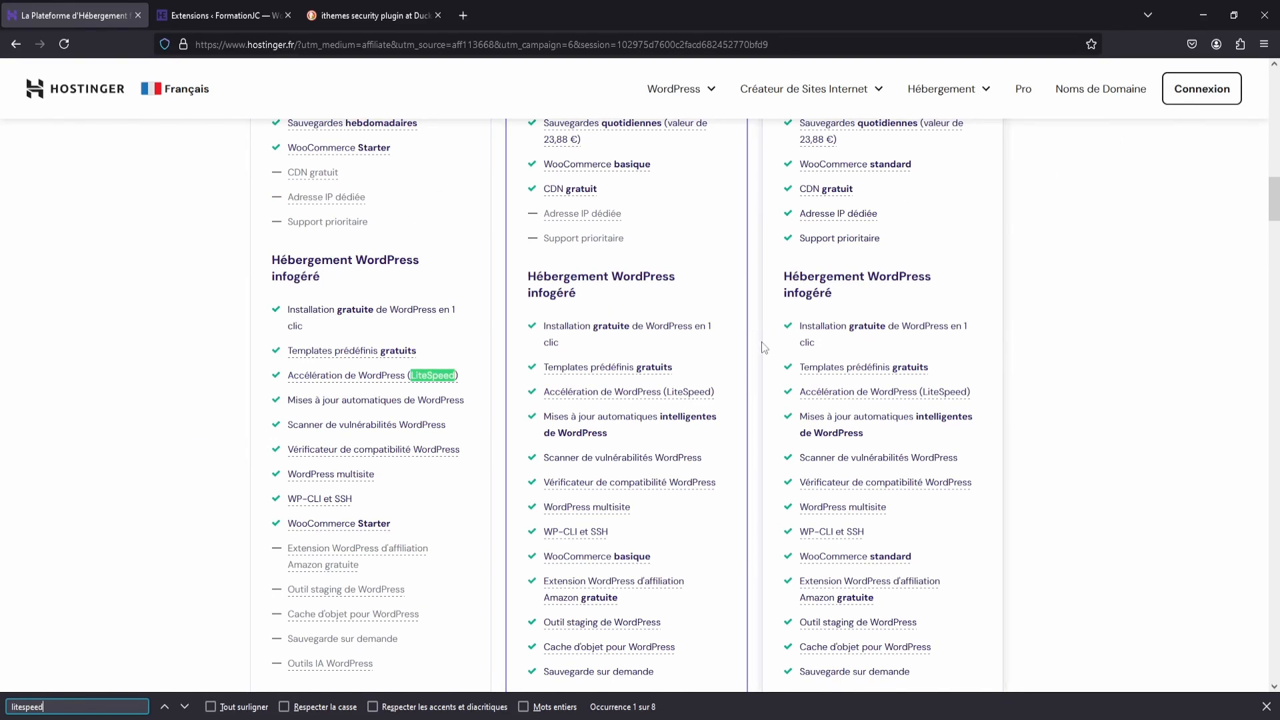
{"action": "mouse_move", "coordinate": [594, 405]}
{"action": "left_click", "coordinate": [1043, 396]}
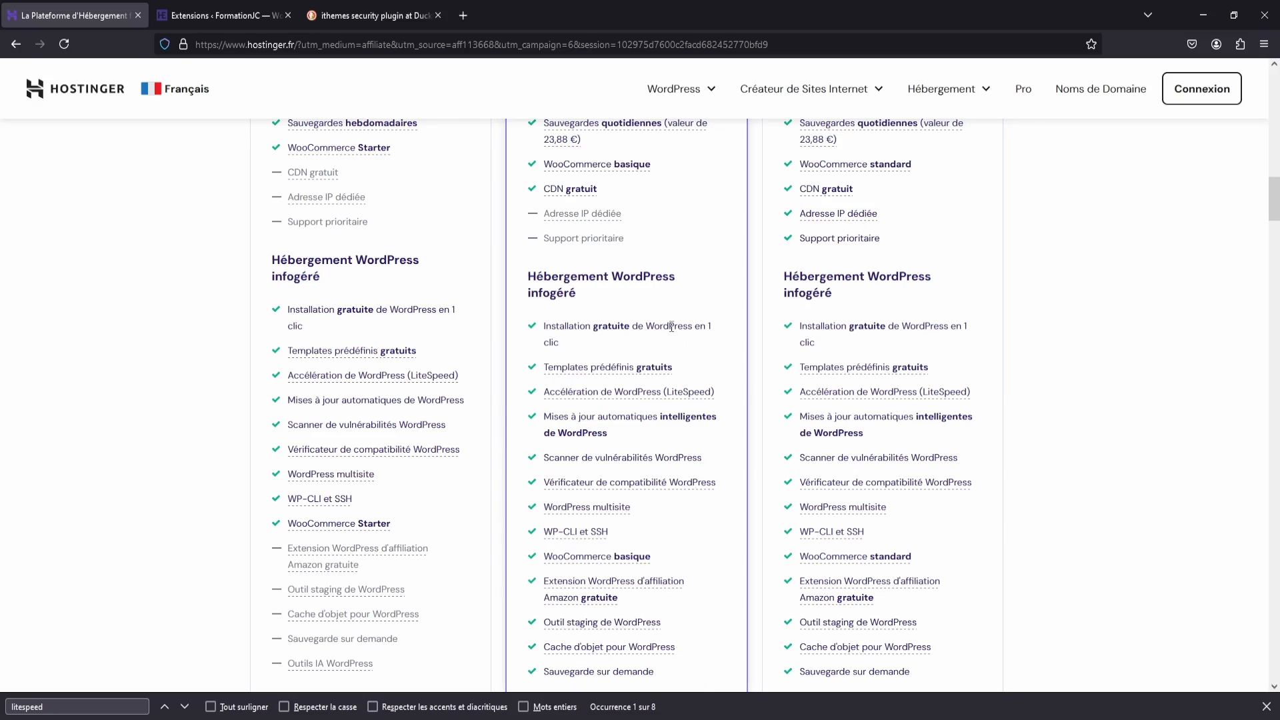
Step: Look over the plans' features and prices once more and choose the Business plan to open its order page
{"action": "scroll", "coordinate": [651, 426], "scroll_direction": "up", "scroll_amount": 15}
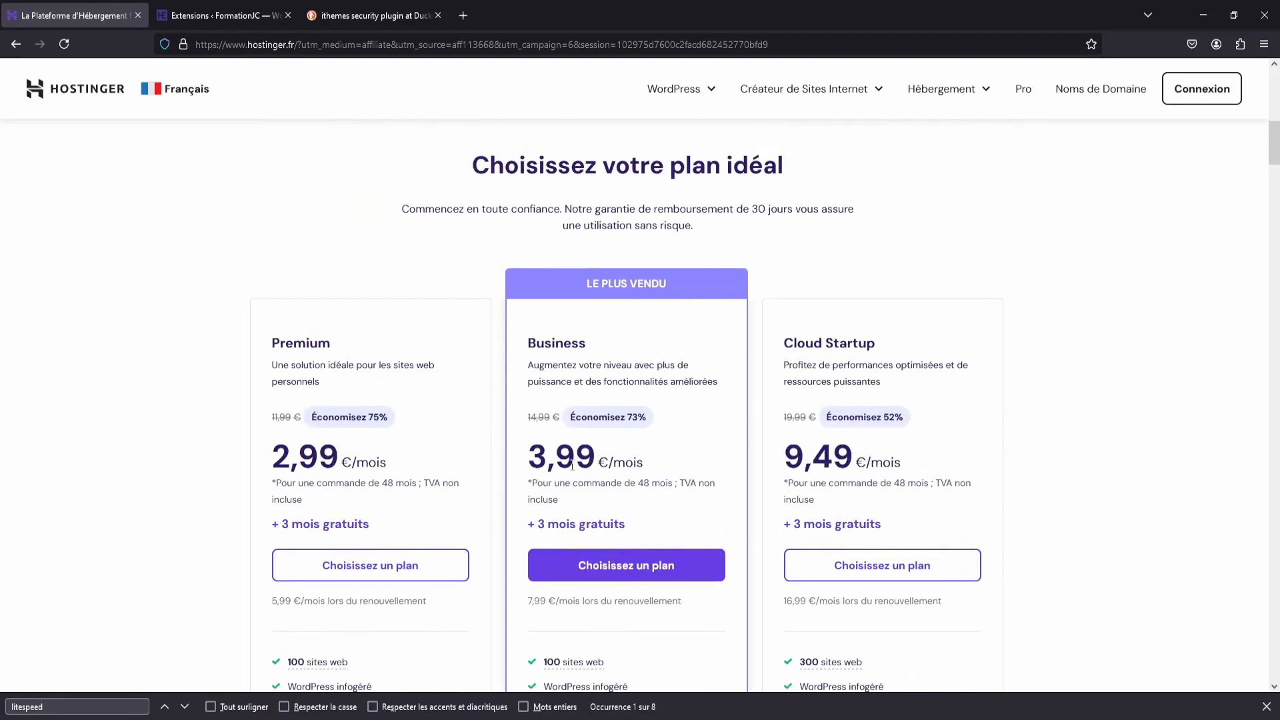
{"action": "scroll", "coordinate": [615, 250], "scroll_direction": "down", "scroll_amount": 15}
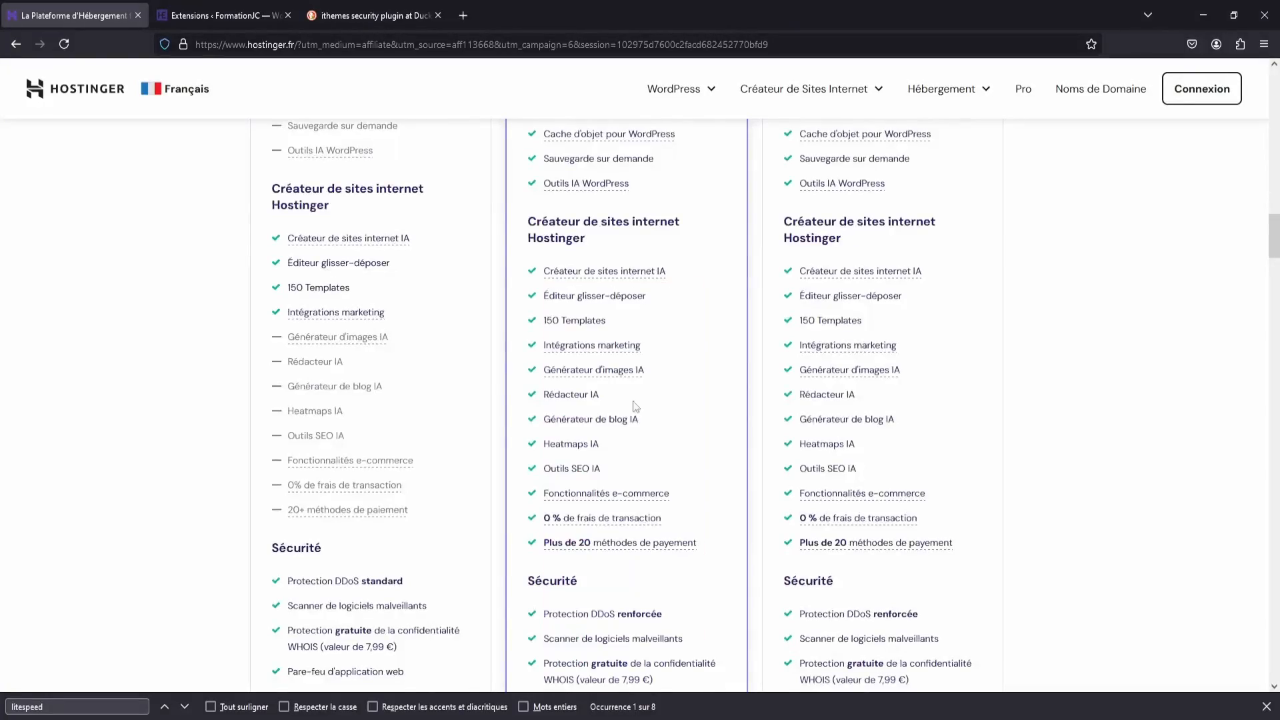
{"action": "mouse_move", "coordinate": [634, 398]}
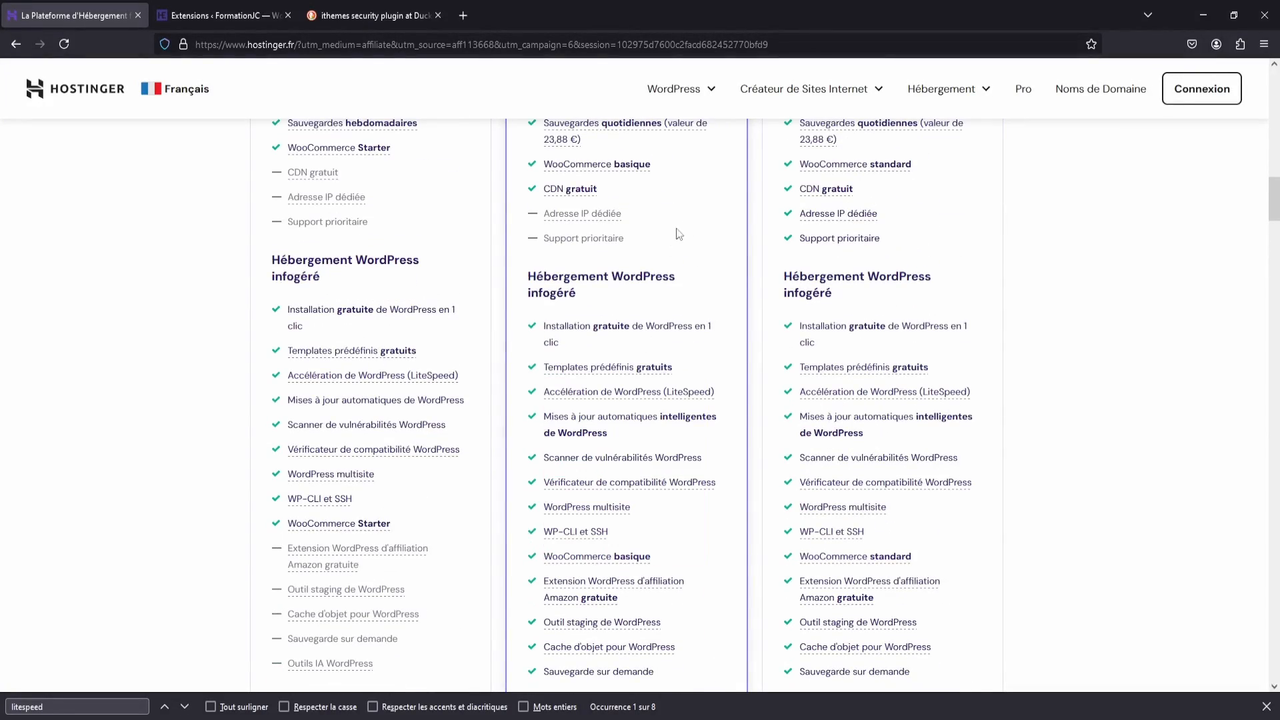
{"action": "scroll", "coordinate": [674, 250], "scroll_direction": "up", "scroll_amount": 8}
{"action": "scroll", "coordinate": [534, 280], "scroll_direction": "down", "scroll_amount": 15}
{"action": "scroll", "coordinate": [406, 298], "scroll_direction": "up", "scroll_amount": 11}
{"action": "scroll", "coordinate": [414, 298], "scroll_direction": "up", "scroll_amount": 8}
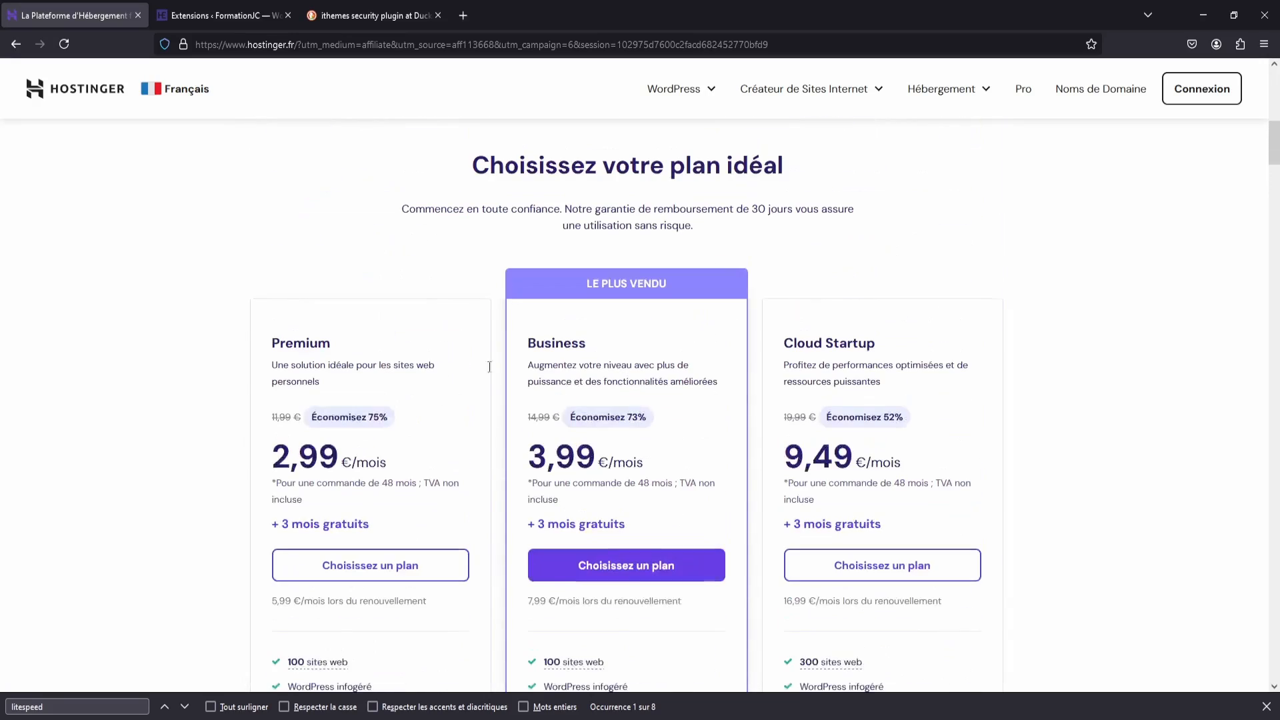
{"action": "left_click", "coordinate": [641, 570]}
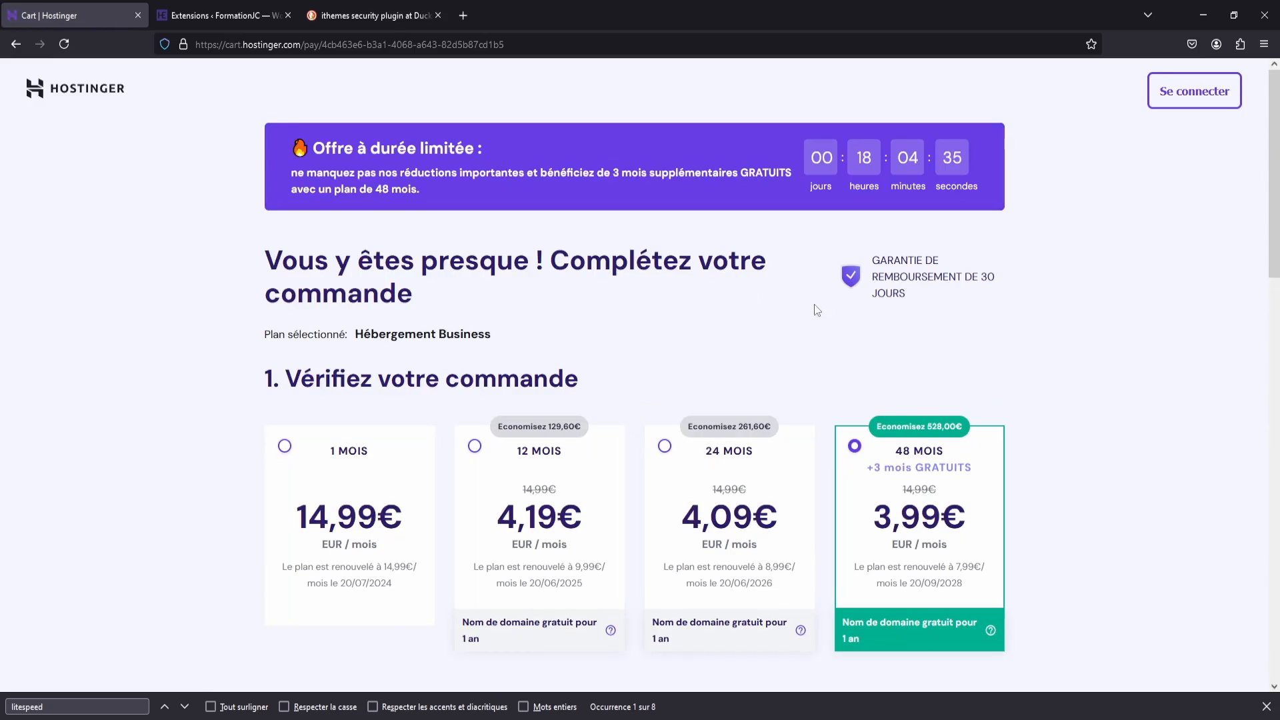
Step: Apply the promo code FORMATIONVIDEO to the 48-month Business hosting order and review the order summary
{"action": "scroll", "coordinate": [654, 323], "scroll_direction": "down", "scroll_amount": 8}
{"action": "scroll", "coordinate": [663, 325], "scroll_direction": "up", "scroll_amount": 8}
{"action": "scroll", "coordinate": [730, 314], "scroll_direction": "down", "scroll_amount": 10}
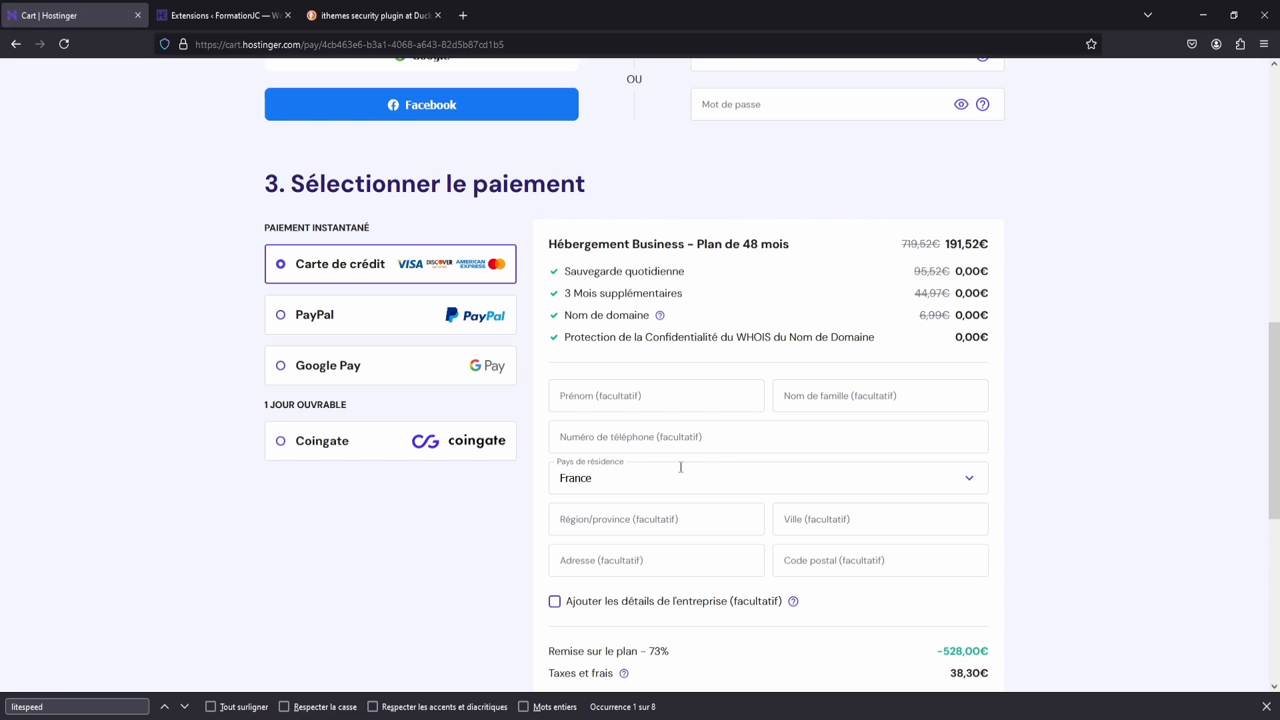
{"action": "scroll", "coordinate": [695, 357], "scroll_direction": "down", "scroll_amount": 7}
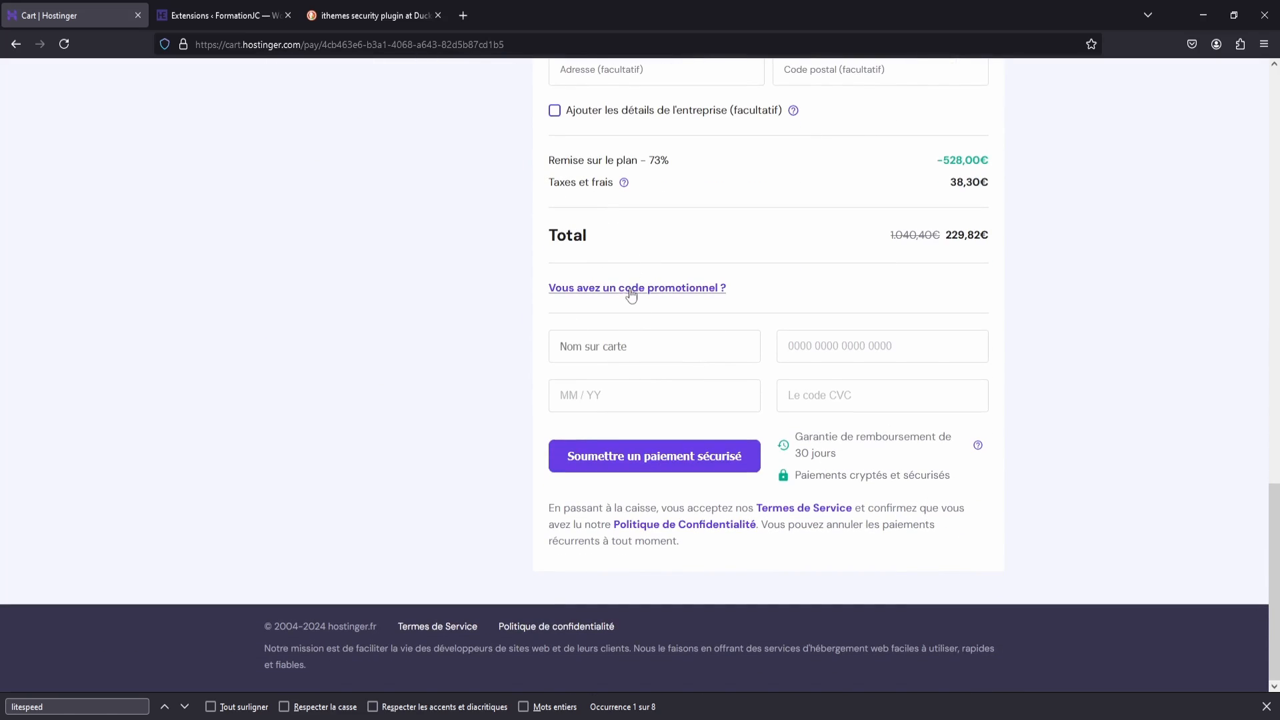
{"action": "left_click", "coordinate": [615, 316]}
{"action": "type", "text": "FORM"}
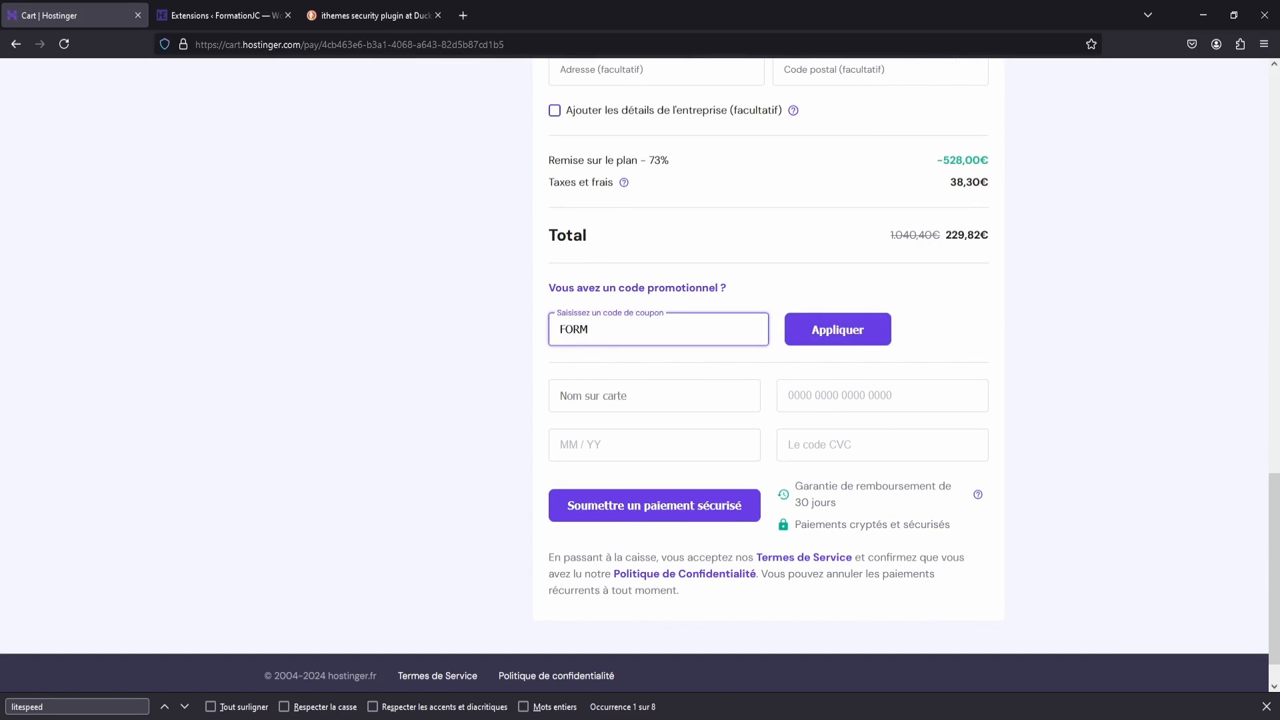
{"action": "type", "text": "ATIONVIDEO"}
{"action": "left_click", "coordinate": [836, 329]}
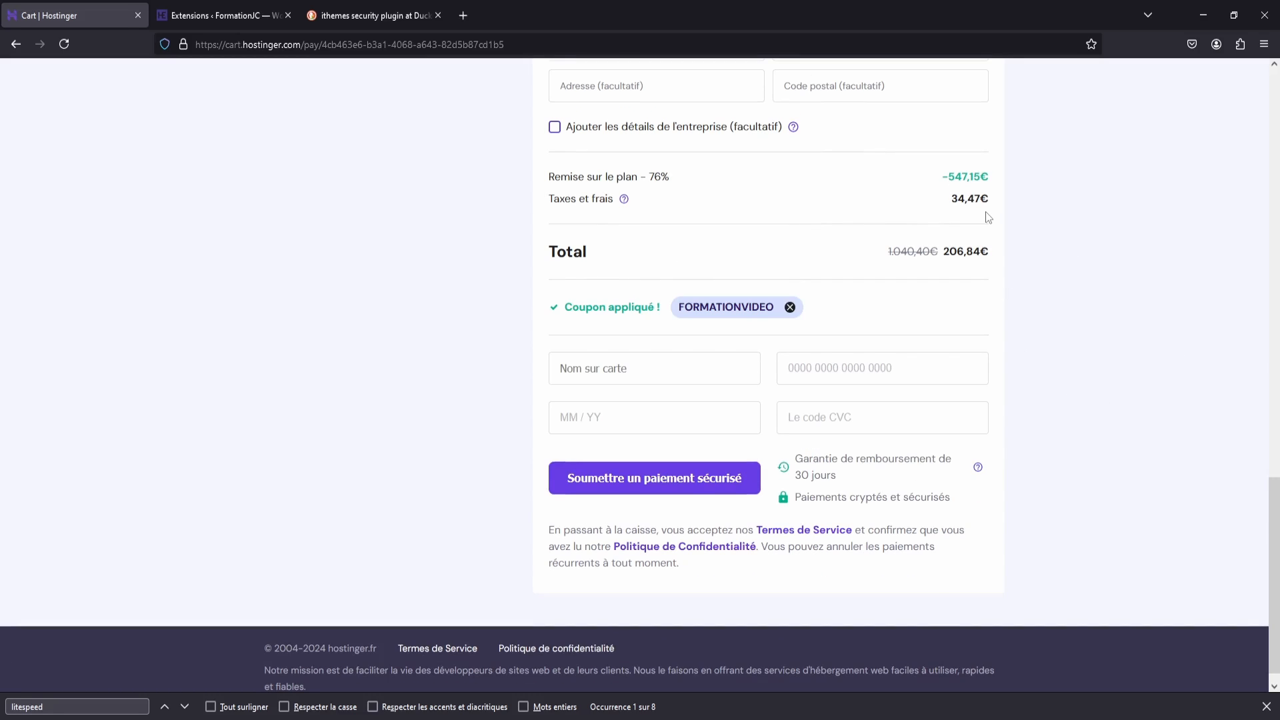
{"action": "scroll", "coordinate": [1068, 375], "scroll_direction": "up", "scroll_amount": 8}
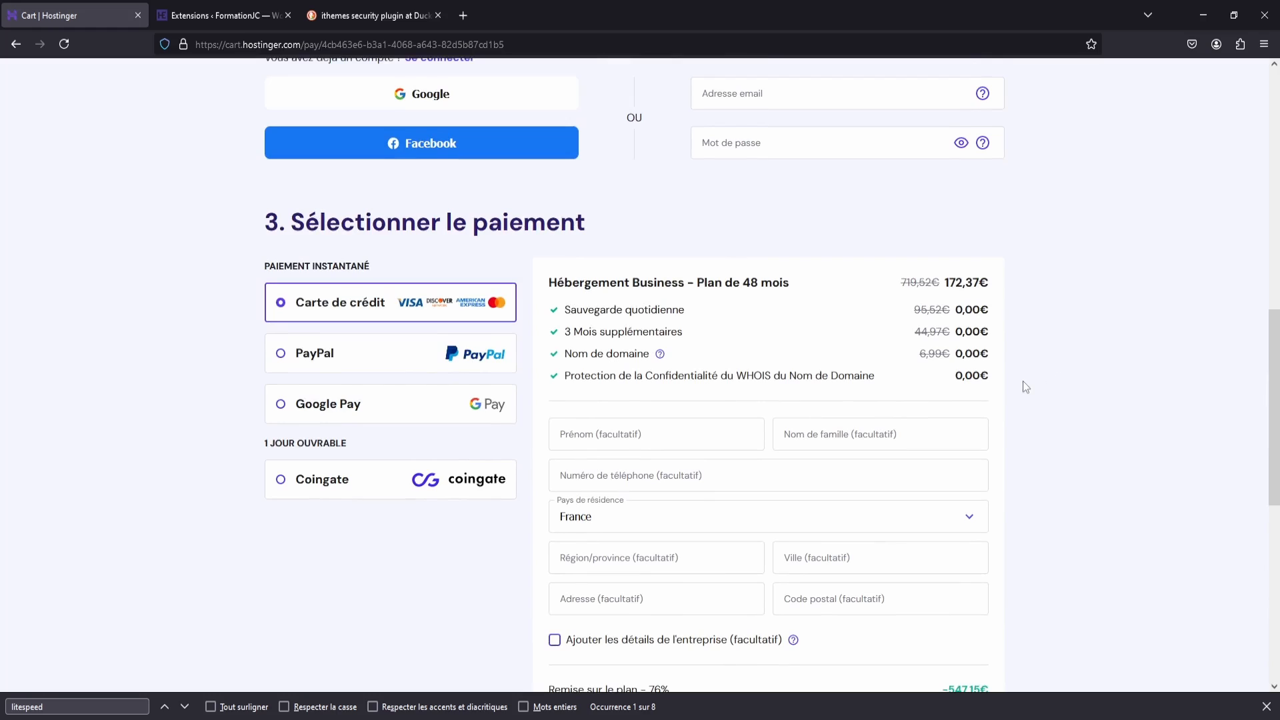
{"action": "scroll", "coordinate": [1026, 386], "scroll_direction": "down", "scroll_amount": 8}
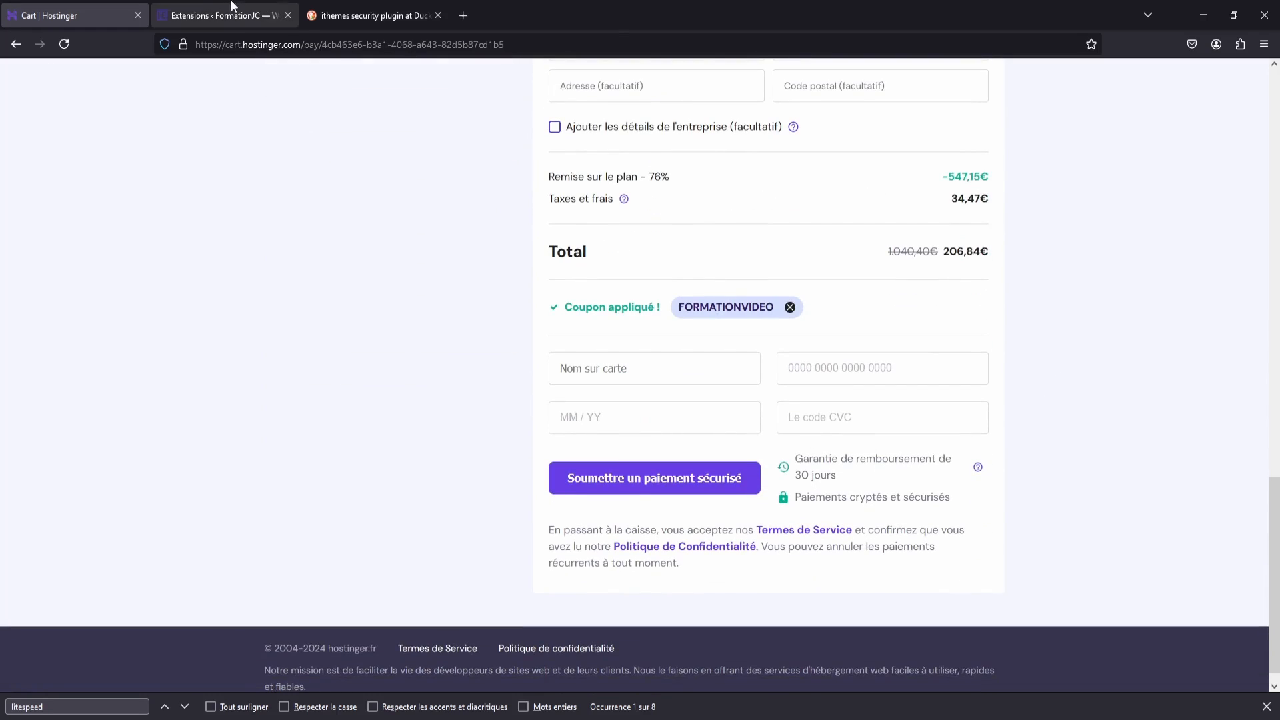
Step: Return to the WordPress list of installed extensions and close the "ithemes security plugin" web search page
{"action": "left_click", "coordinate": [257, 13]}
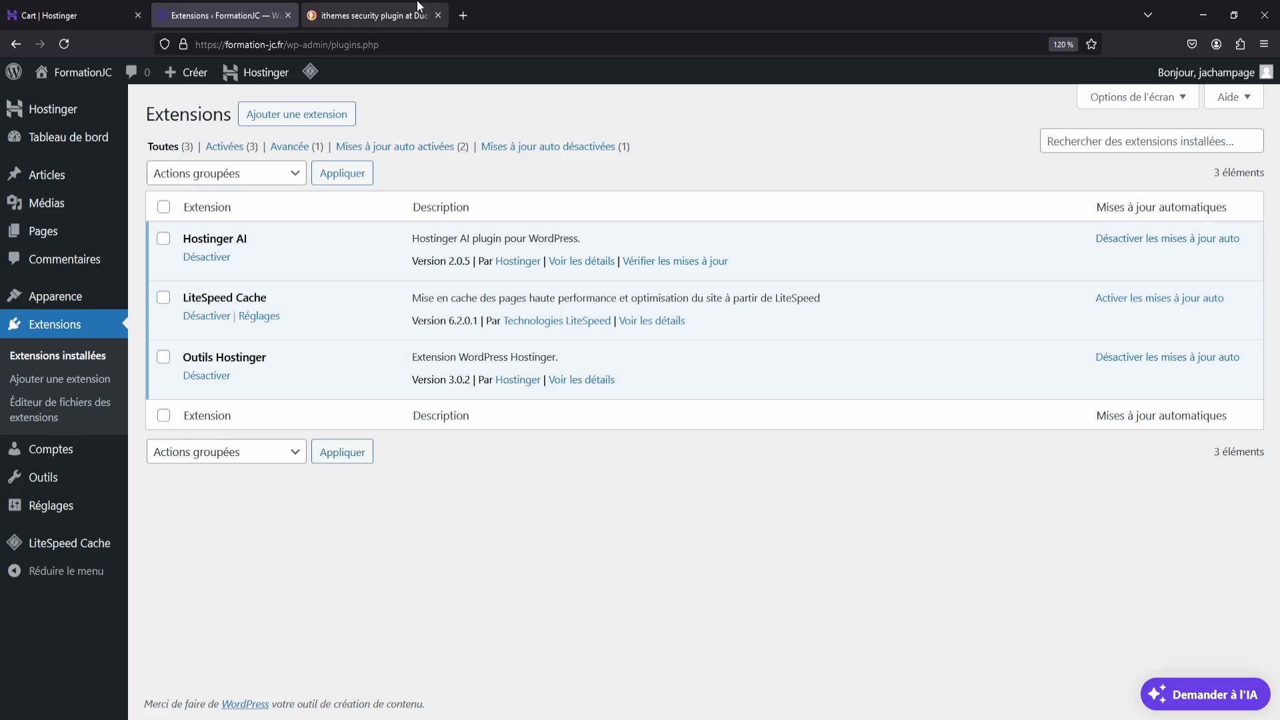
{"action": "left_click", "coordinate": [393, 14]}
{"action": "left_click", "coordinate": [438, 15]}
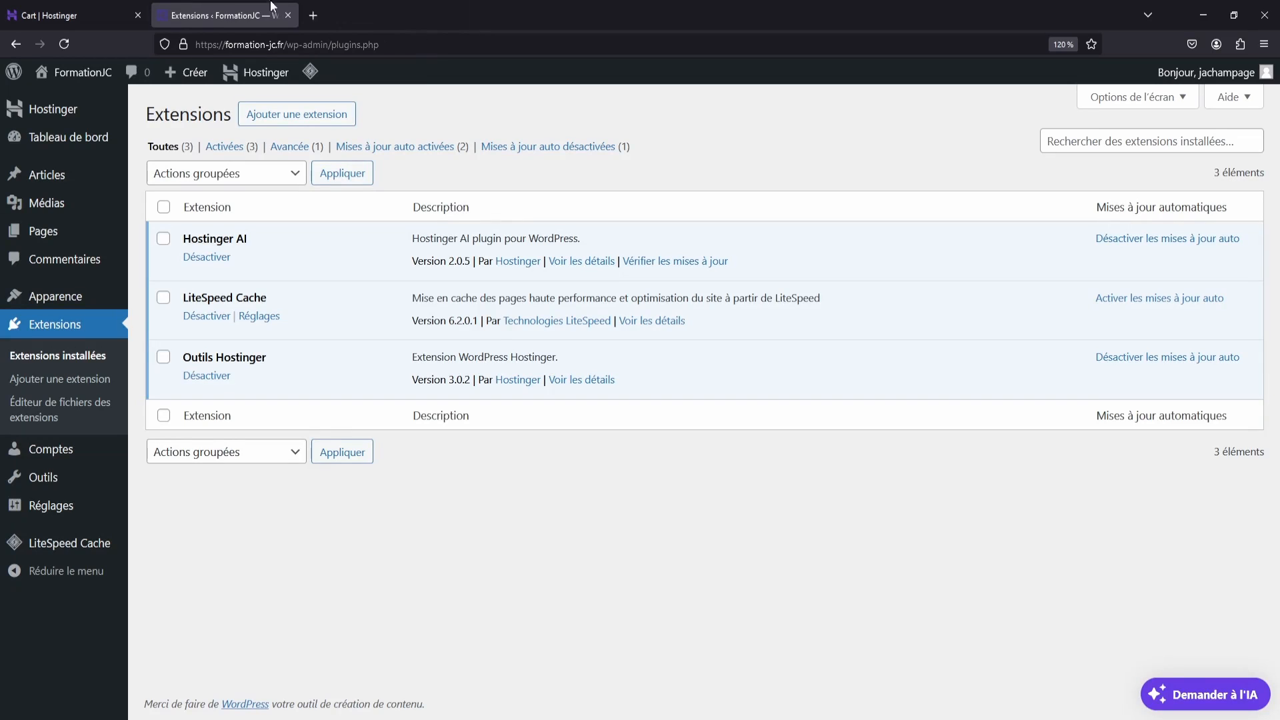
Step: Search the web for "wp rocket" in a new browser tab and open the French WP Rocket site
{"action": "left_click", "coordinate": [313, 14]}
{"action": "type", "text": "wp rocket"}
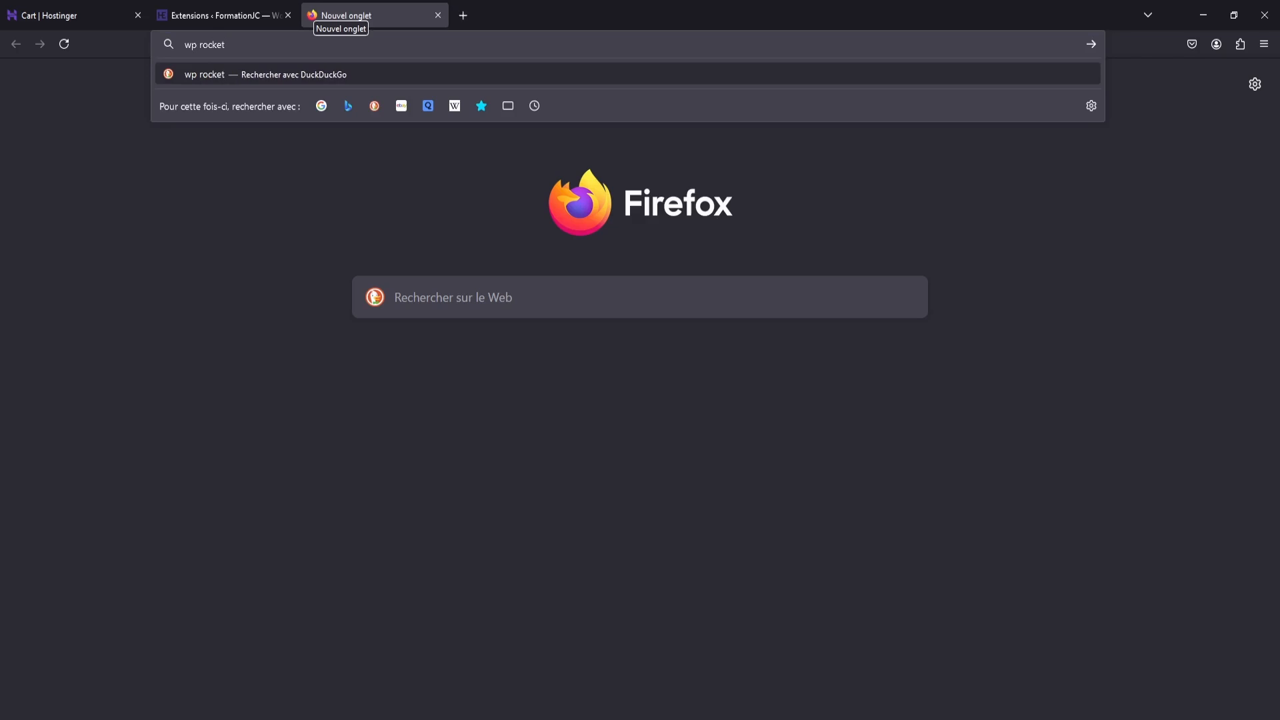
{"action": "key", "text": "Return"}
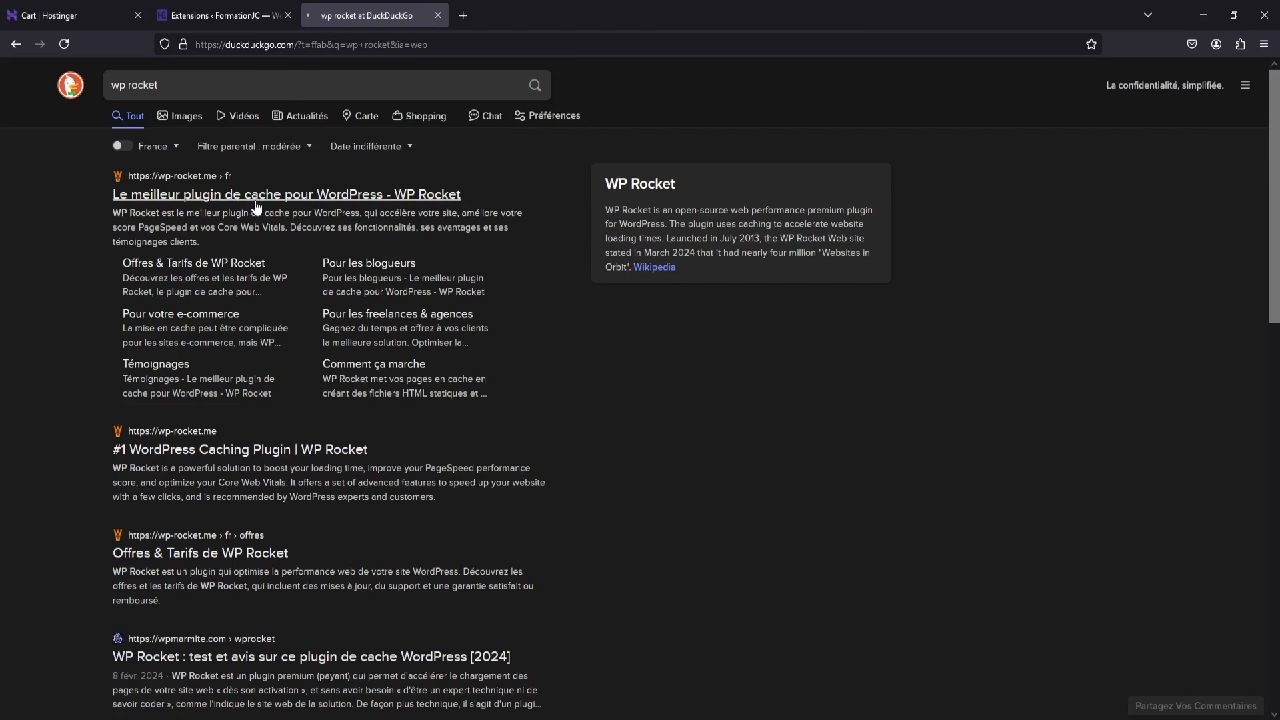
{"action": "left_click", "coordinate": [257, 208]}
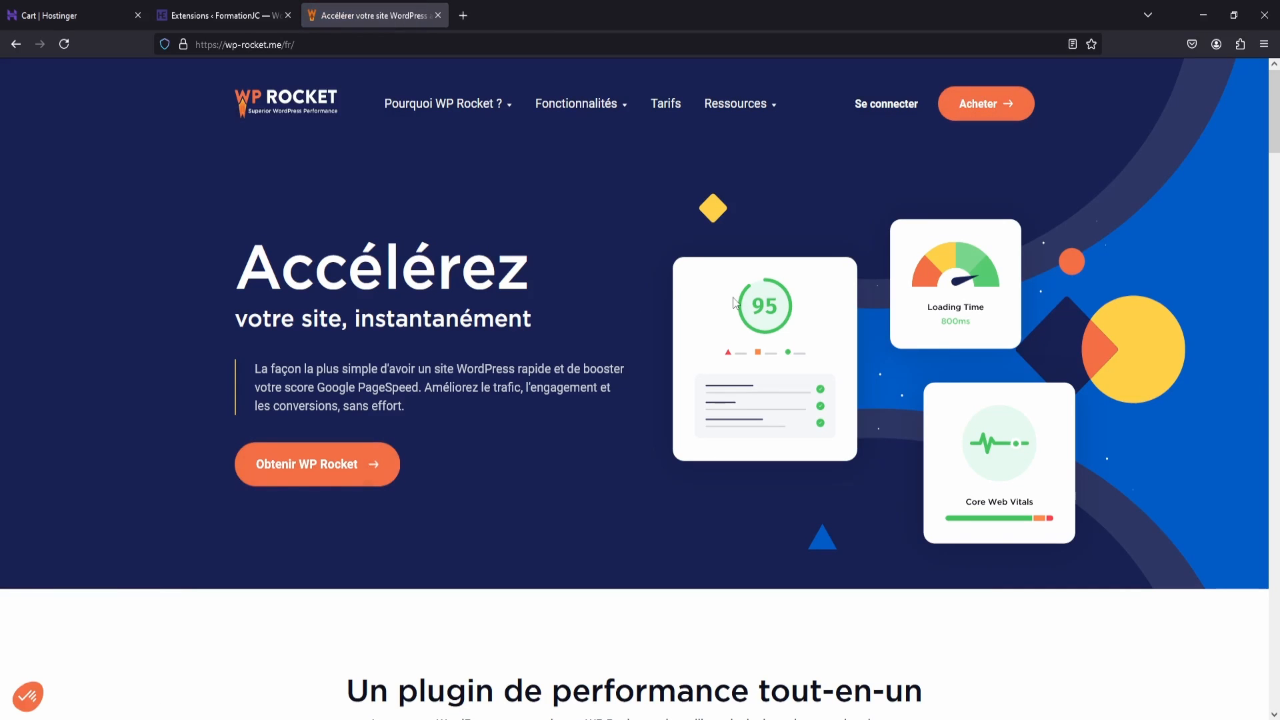
Step: Open WP Rocket's pricing page and review the Infinite, Plus and Single licences and what they include
{"action": "left_click", "coordinate": [671, 107]}
{"action": "scroll", "coordinate": [475, 432], "scroll_direction": "down", "scroll_amount": 3}
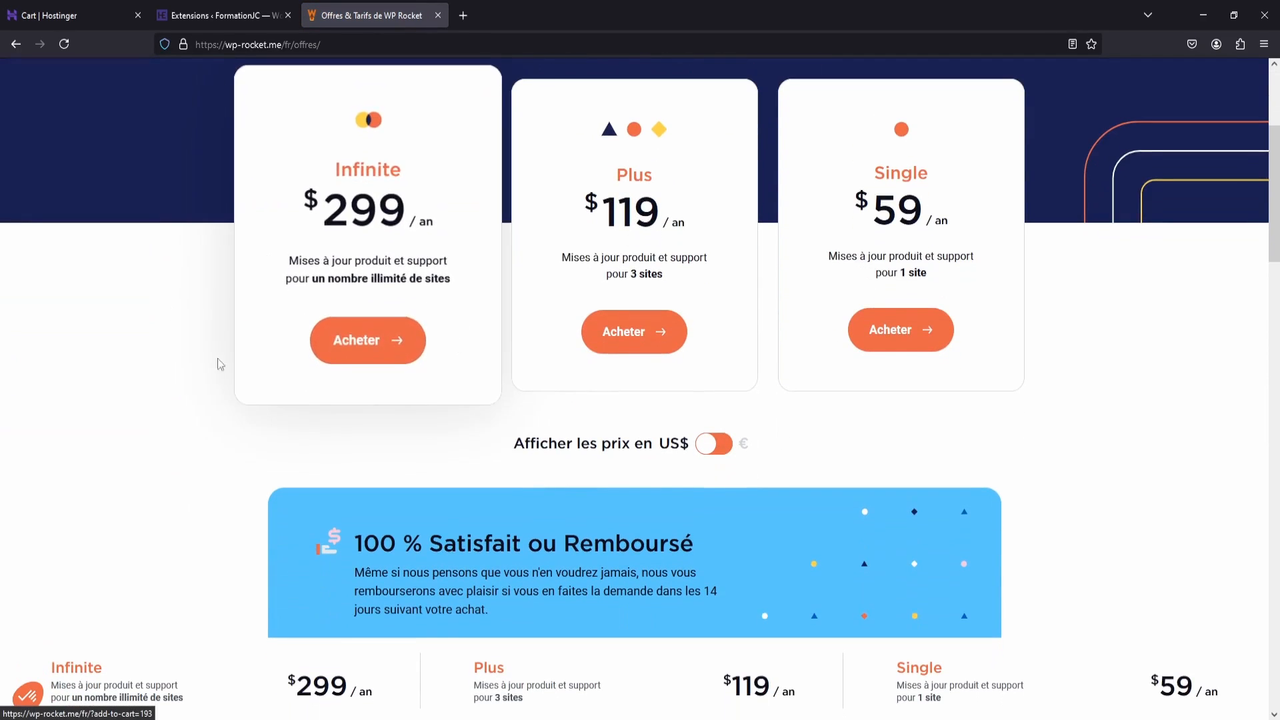
{"action": "scroll", "coordinate": [1044, 429], "scroll_direction": "down", "scroll_amount": 10}
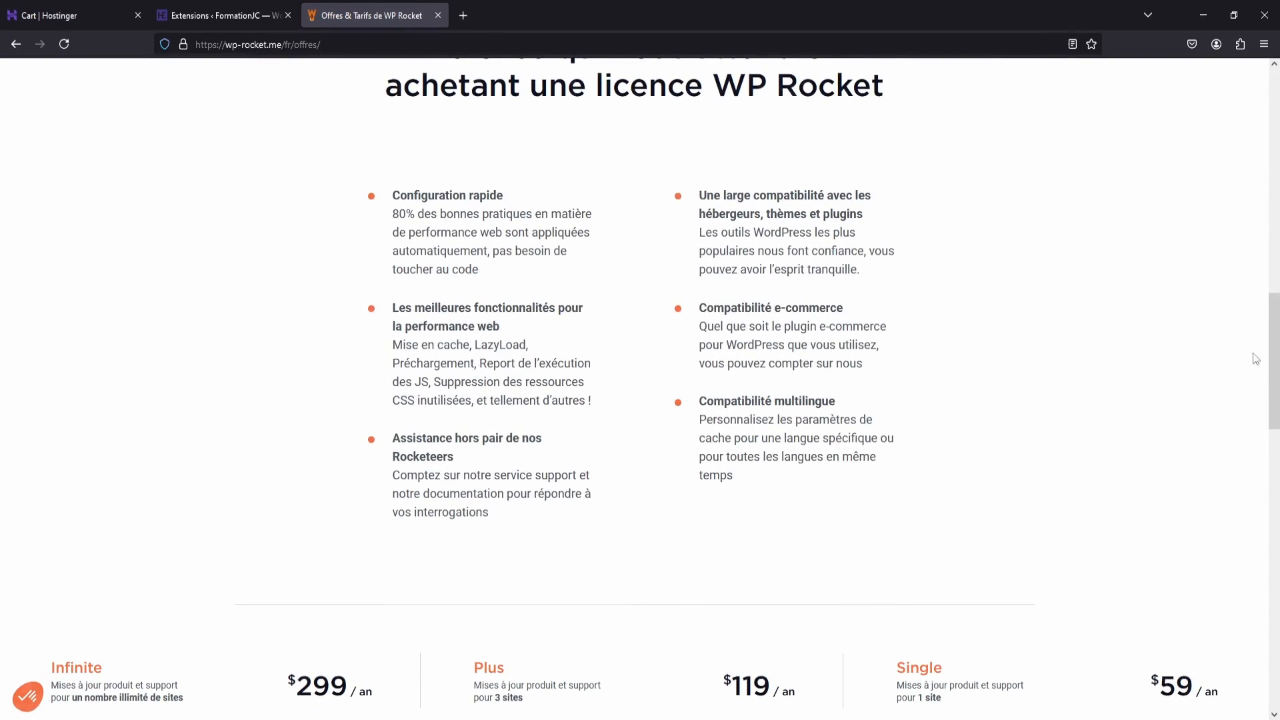
{"action": "scroll", "coordinate": [1257, 359], "scroll_direction": "up", "scroll_amount": 10}
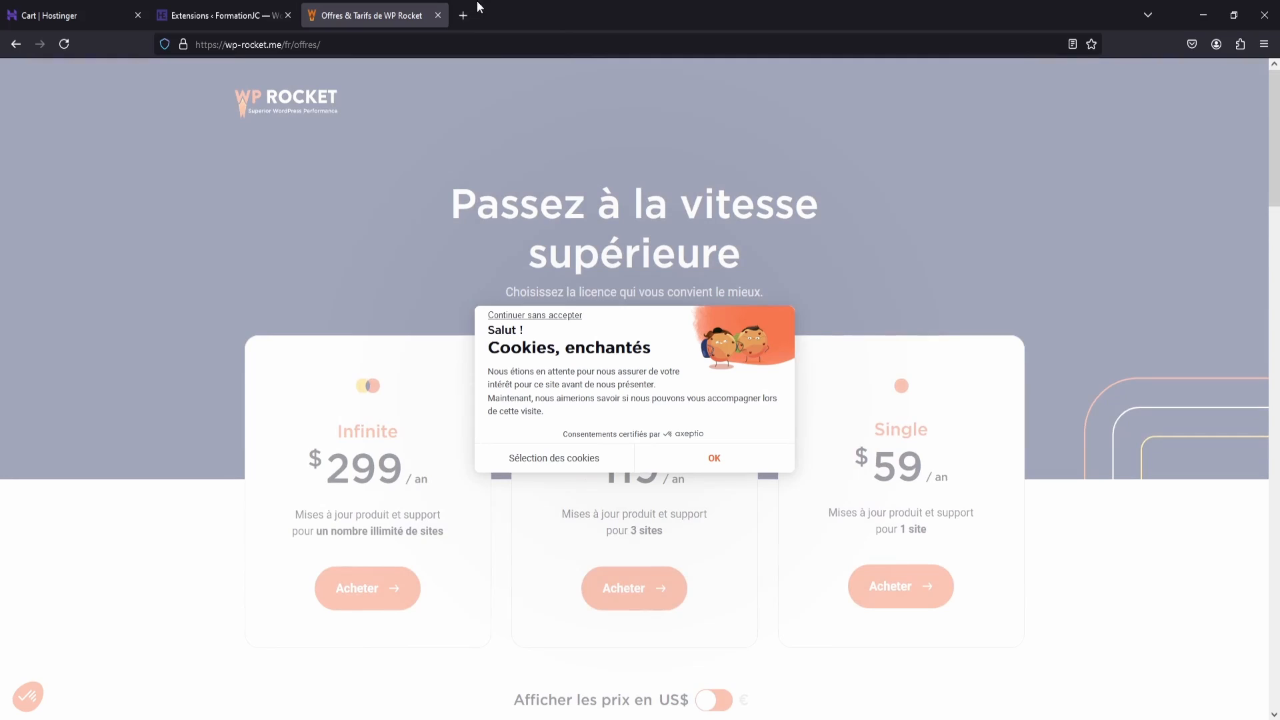
Step: Close the WP Rocket page and enable automatic updates for the LiteSpeed Cache extension in WordPress
{"action": "left_click", "coordinate": [438, 14]}
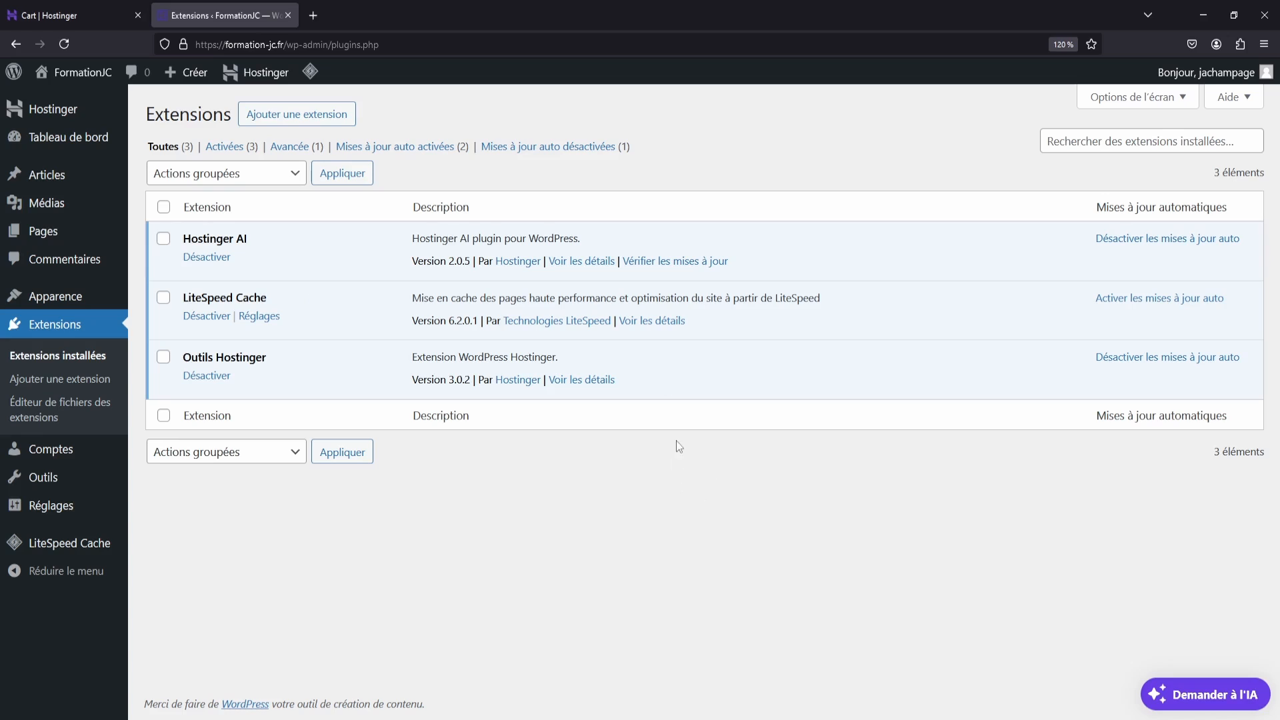
{"action": "left_click", "coordinate": [1138, 299]}
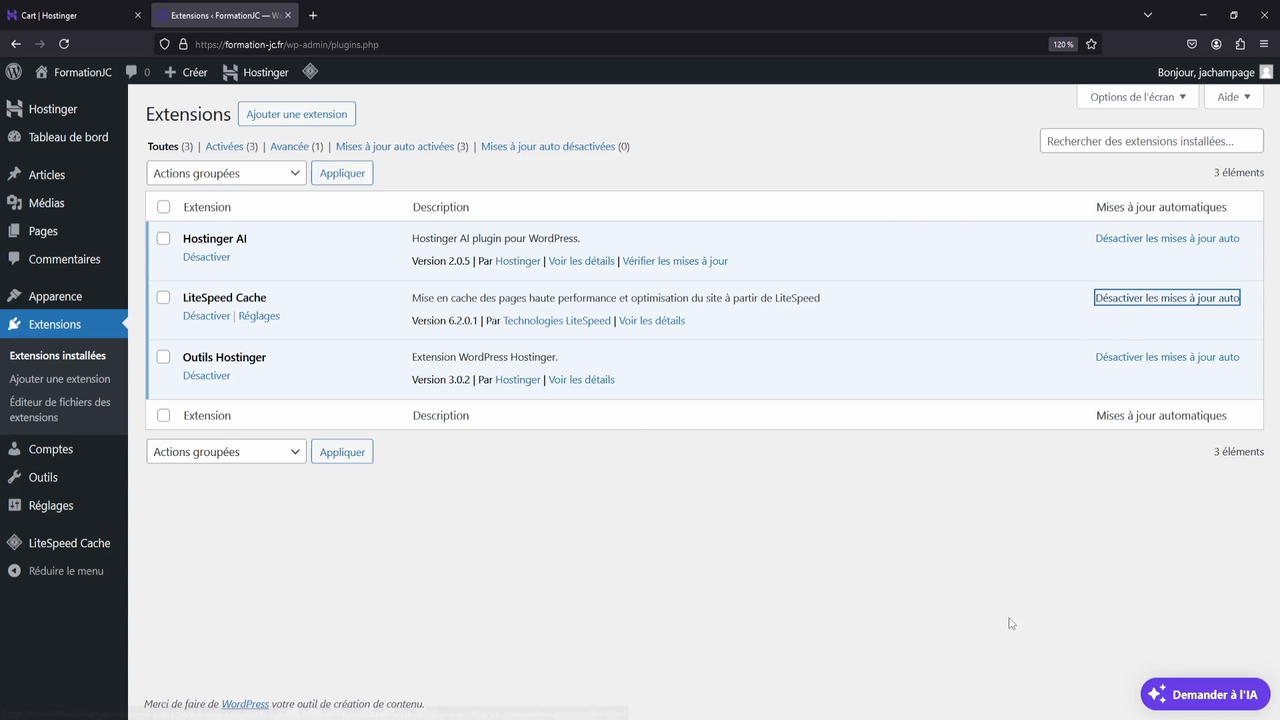
{"action": "left_click", "coordinate": [614, 517]}
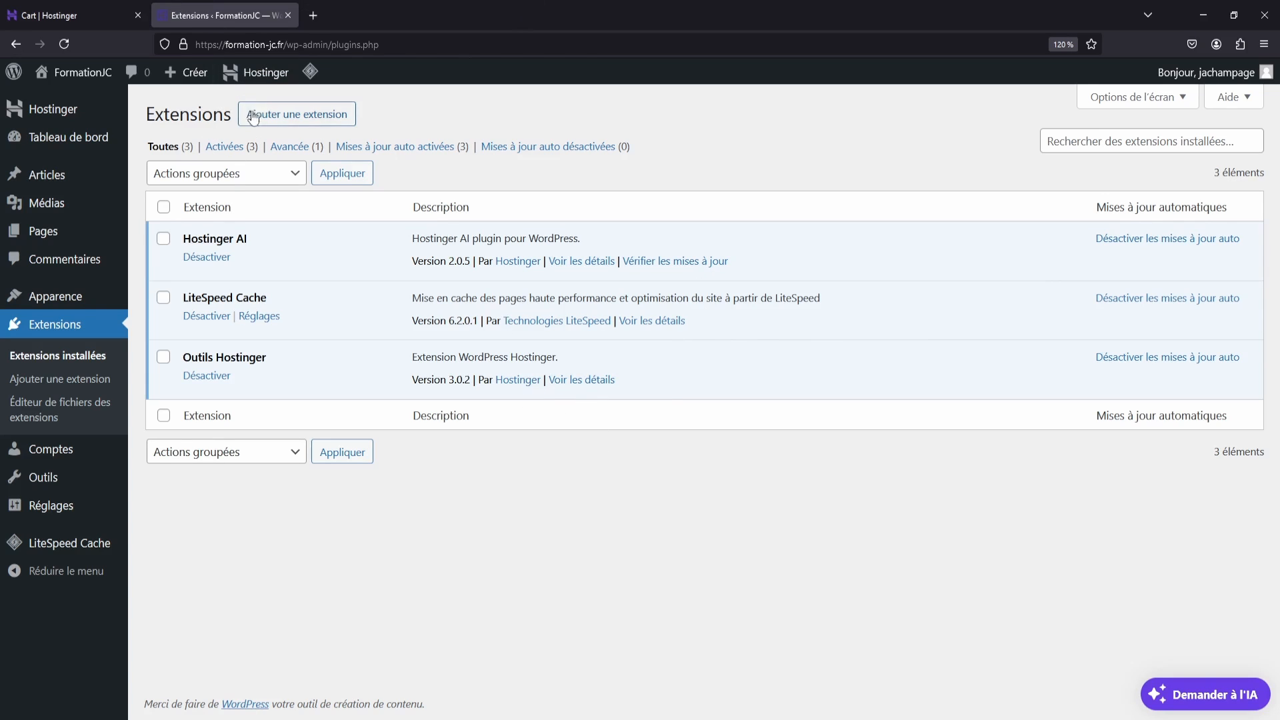
Step: Open the WordPress page for adding extensions and search the catalogue for "imagify"
{"action": "left_click", "coordinate": [283, 114]}
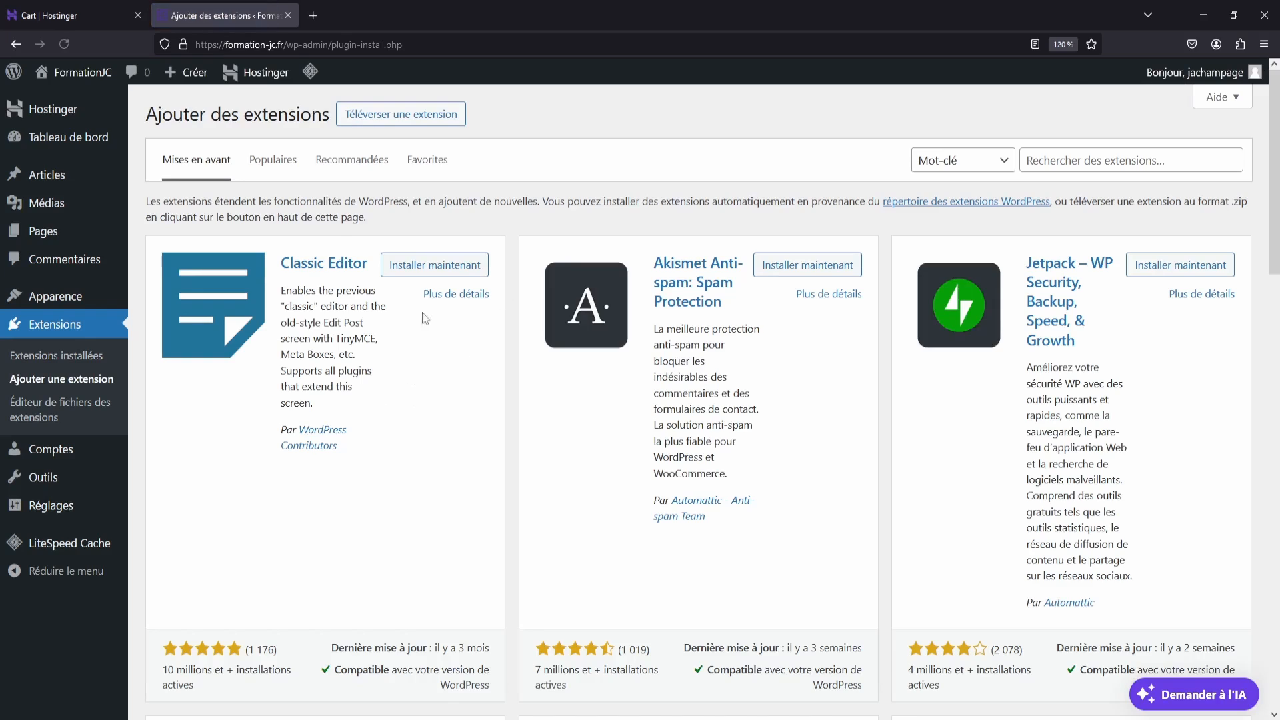
{"action": "left_click", "coordinate": [1127, 162]}
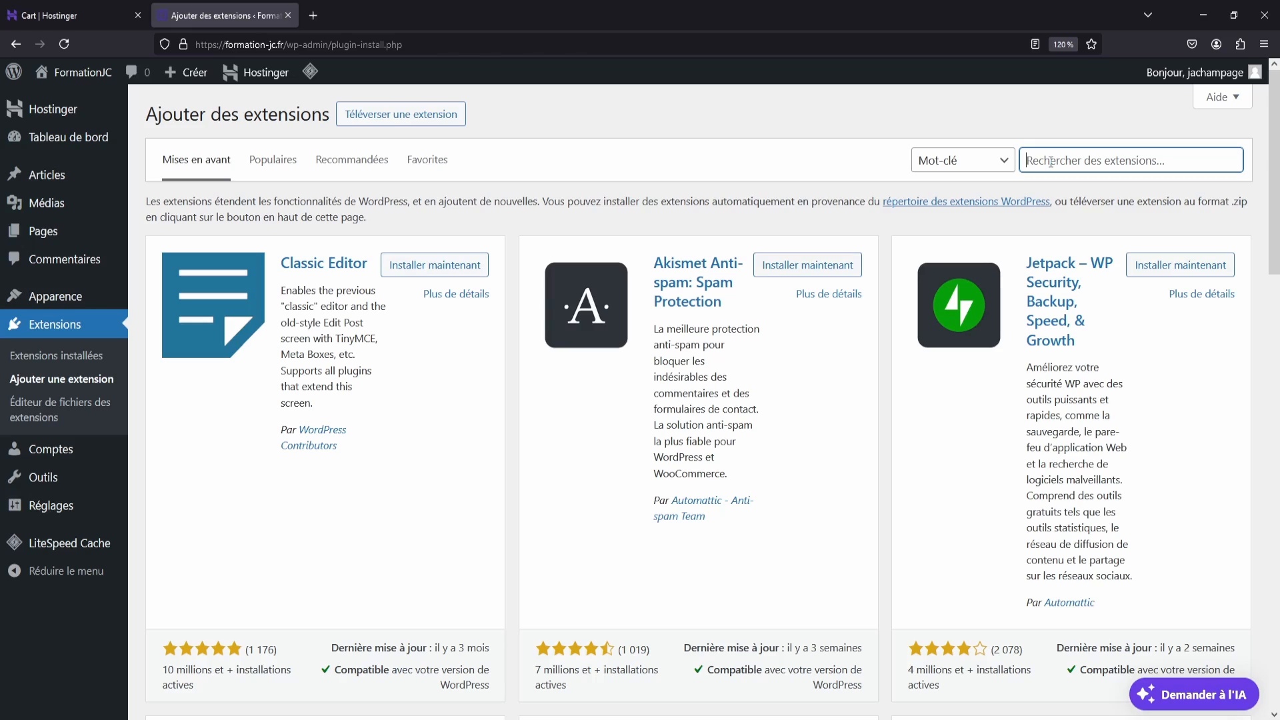
{"action": "type", "text": "imagify"}
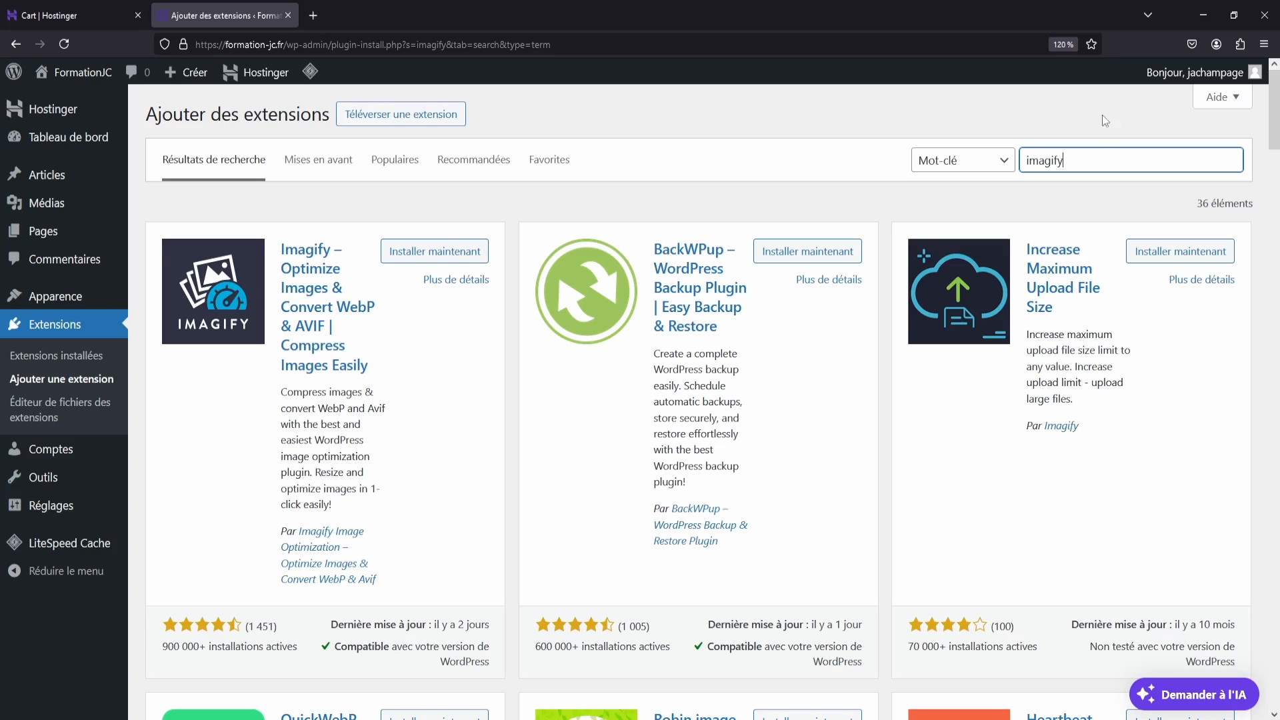
Step: Search the extension catalogue for "smush" and look through the image optimisation results
{"action": "left_click_drag", "start_coordinate": [1100, 157], "coordinate": [963, 163]}
{"action": "type", "text": "smush"}
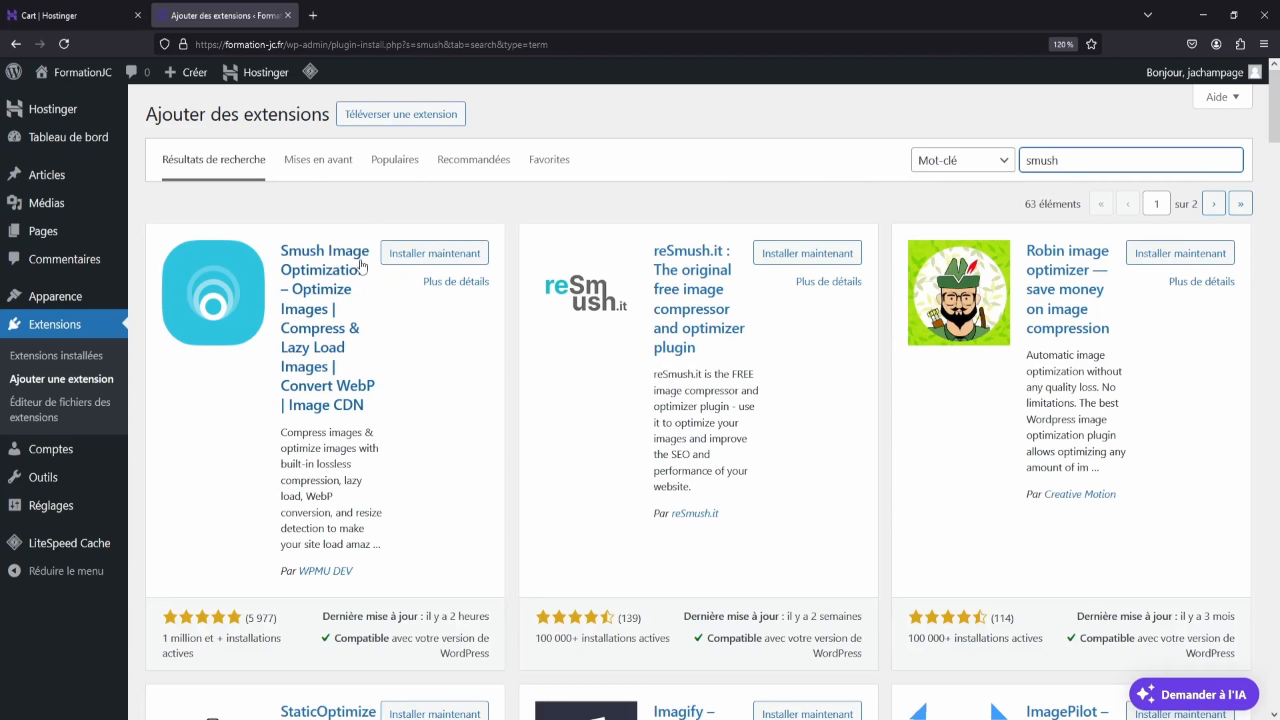
{"action": "scroll", "coordinate": [322, 294], "scroll_direction": "down", "scroll_amount": 5}
{"action": "scroll", "coordinate": [322, 294], "scroll_direction": "up", "scroll_amount": 5}
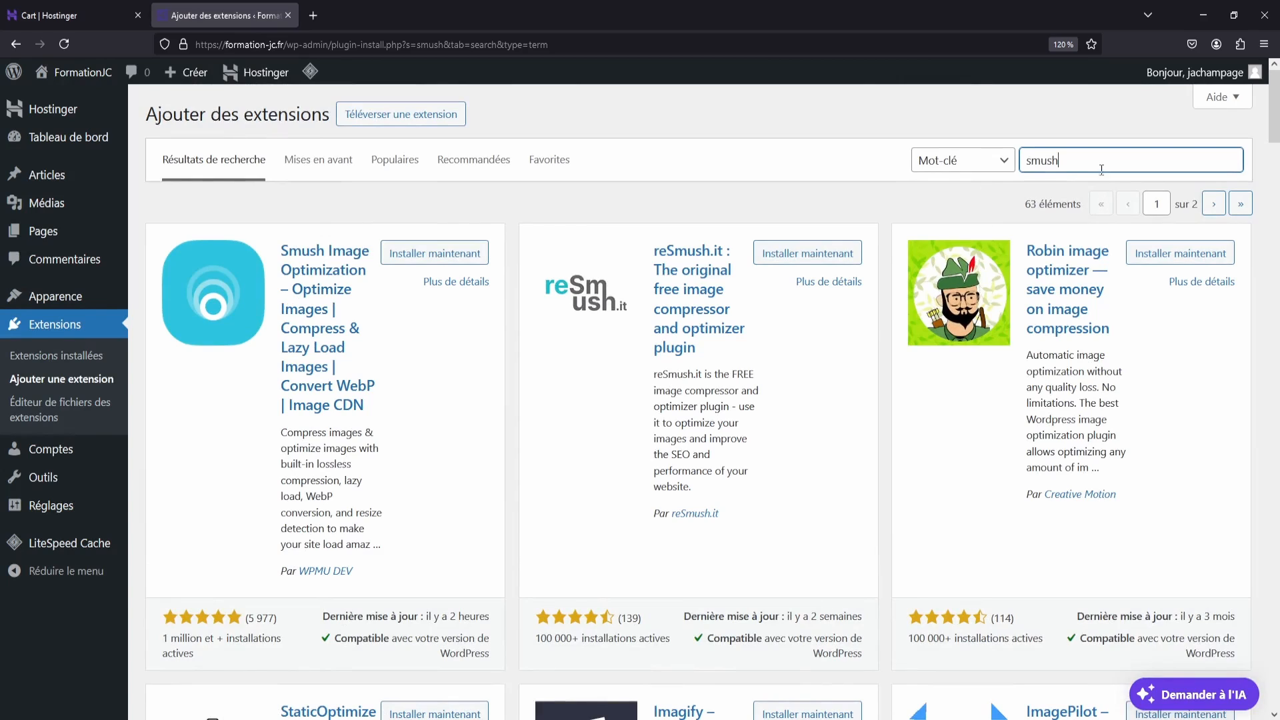
Step: Search the catalogue for "wp optimize", view the WP-Optimize extension's details, and look through the results and their total
{"action": "key", "text": "ctrl+a"}
{"action": "type", "text": "wp optiml"}
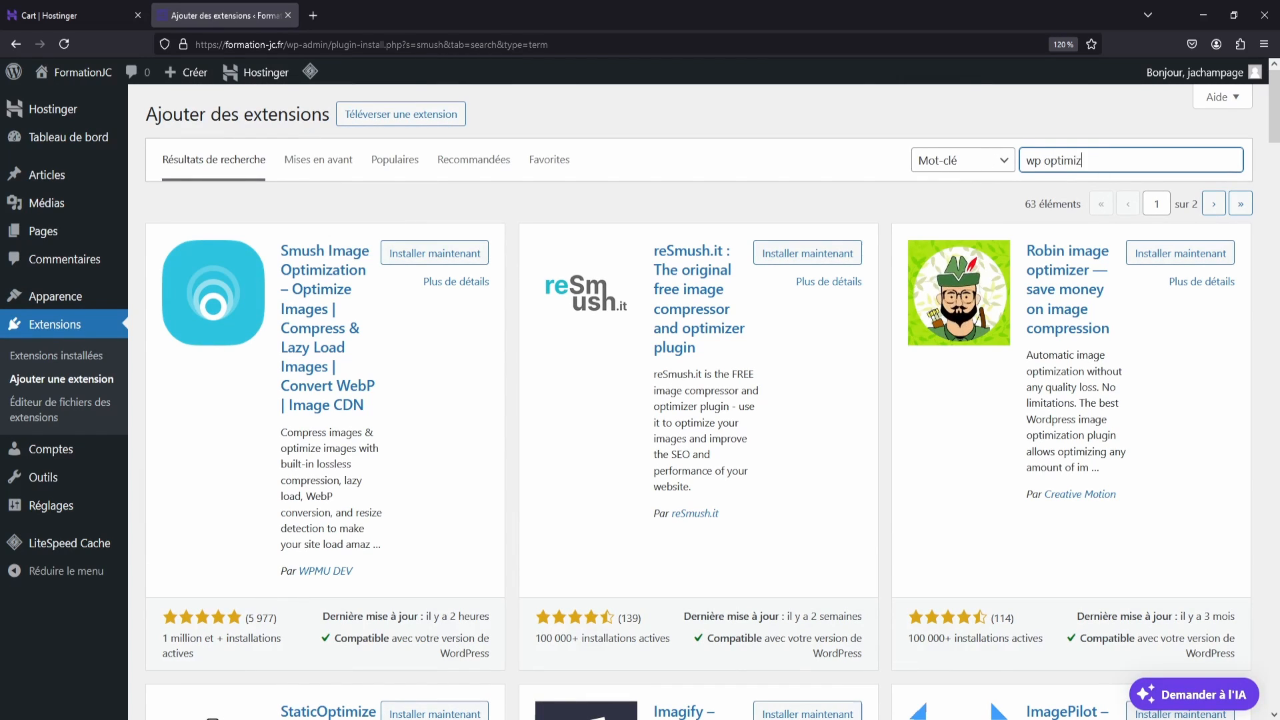
{"action": "type", "text": "ze"}
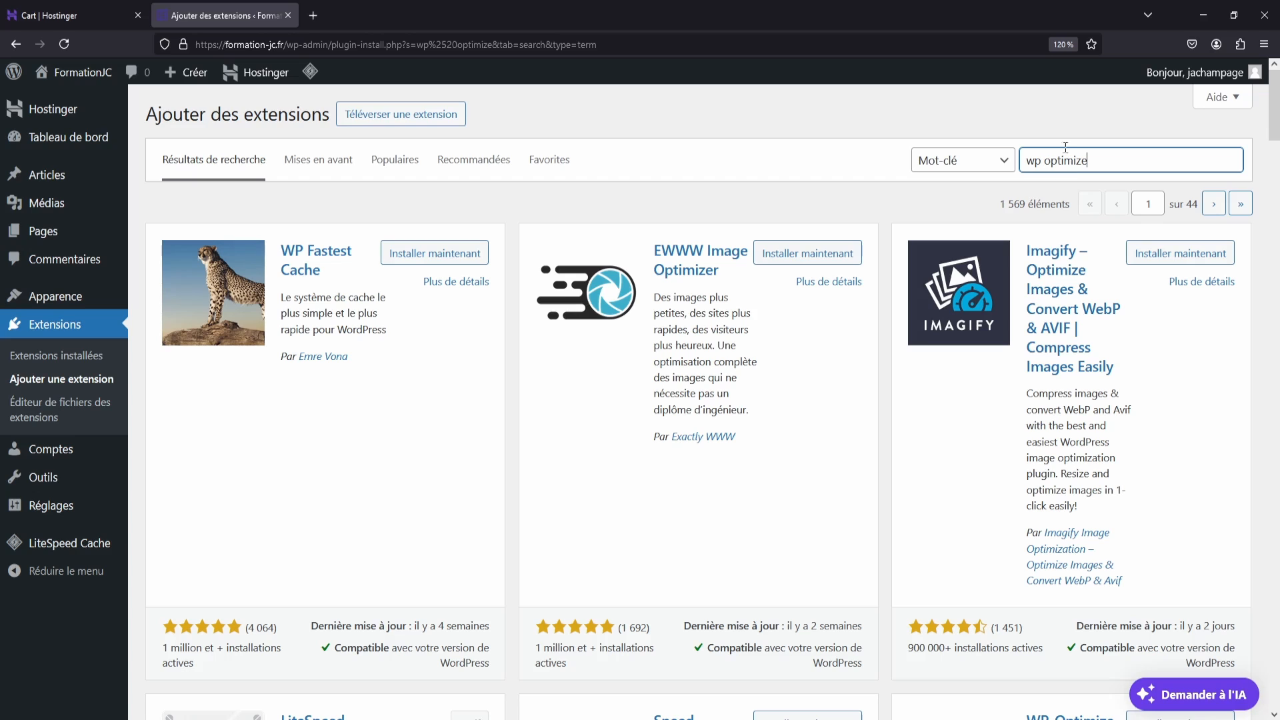
{"action": "scroll", "coordinate": [661, 262], "scroll_direction": "down", "scroll_amount": 4}
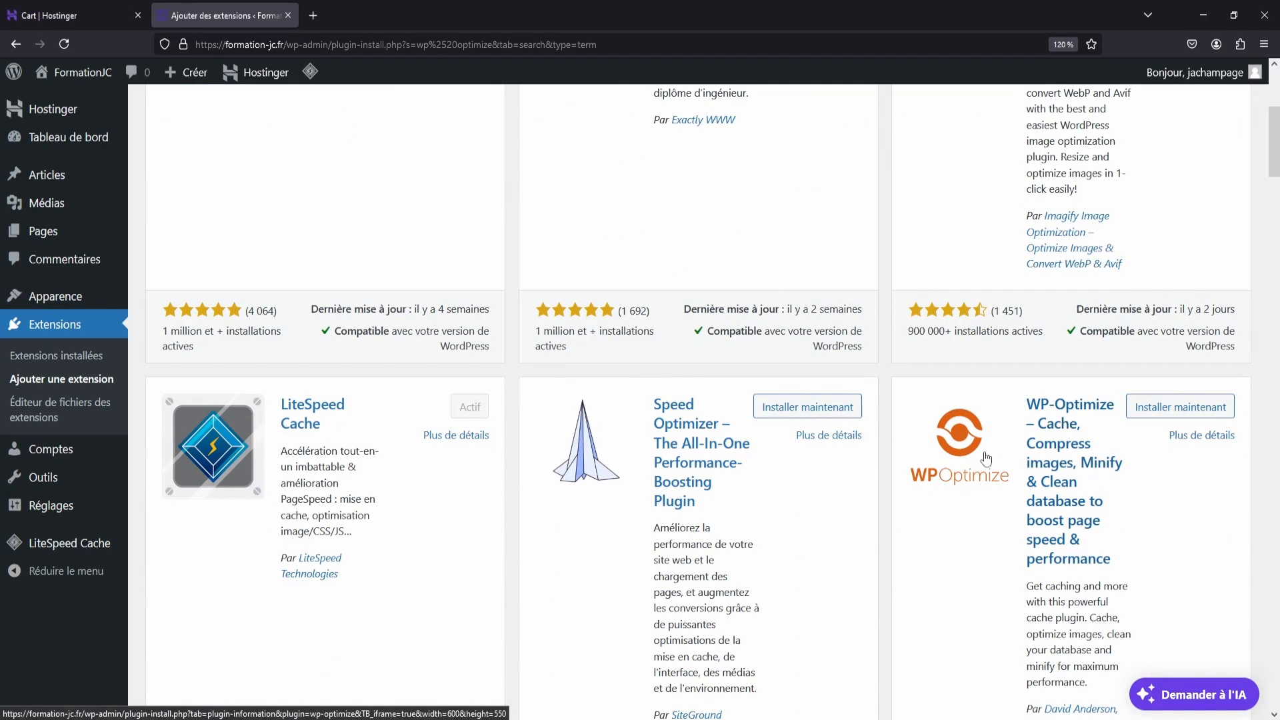
{"action": "left_click", "coordinate": [1060, 422]}
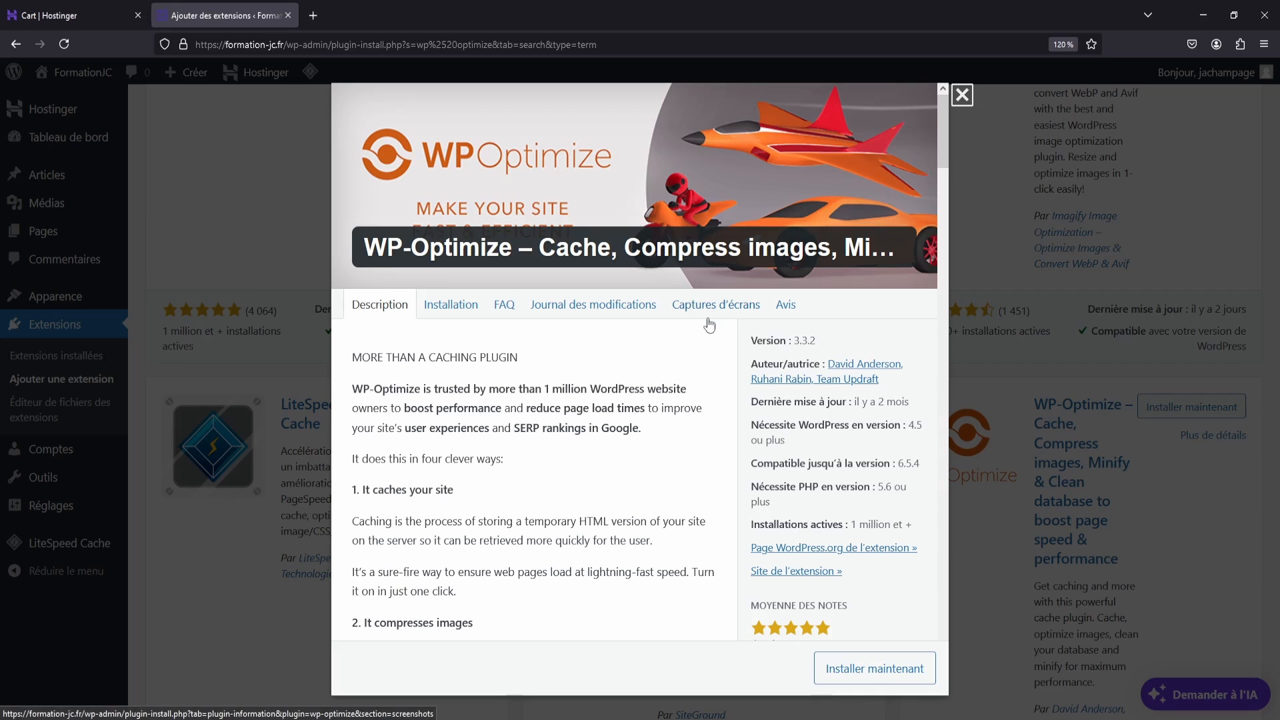
{"action": "left_click", "coordinate": [963, 94]}
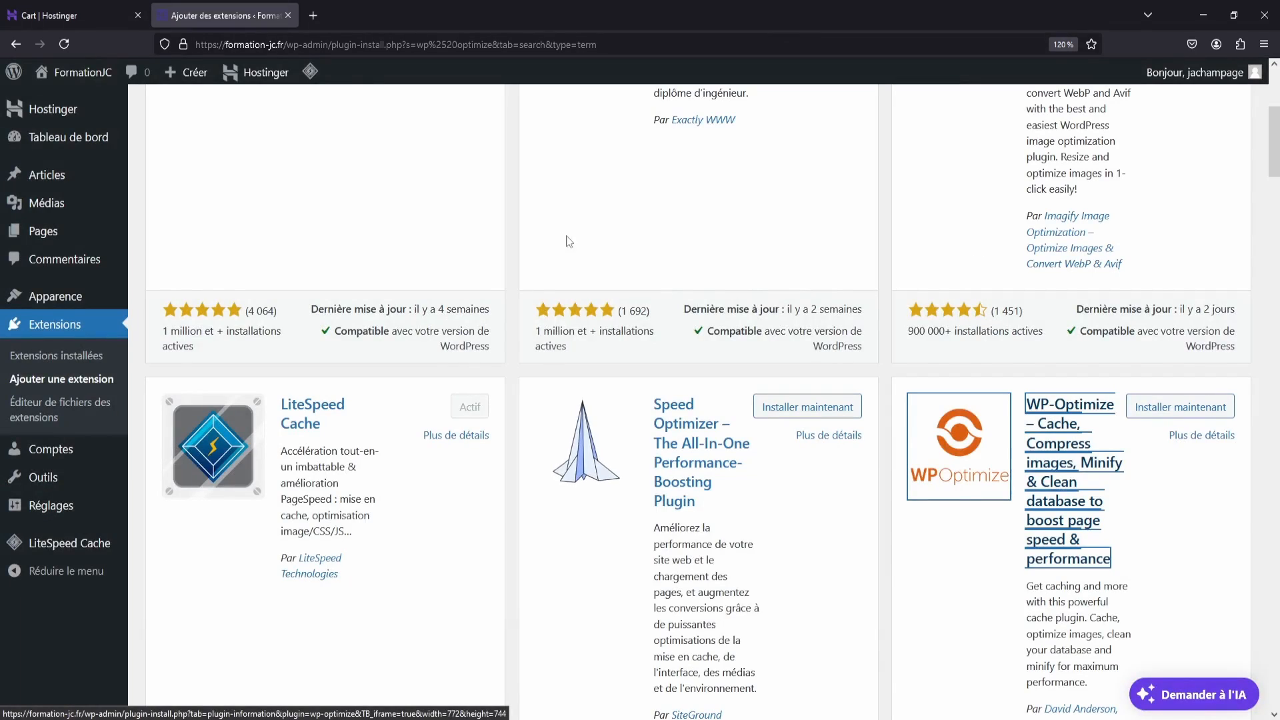
{"action": "scroll", "coordinate": [573, 240], "scroll_direction": "up", "scroll_amount": 5}
{"action": "scroll", "coordinate": [601, 238], "scroll_direction": "down", "scroll_amount": 10}
{"action": "scroll", "coordinate": [601, 238], "scroll_direction": "up", "scroll_amount": 10}
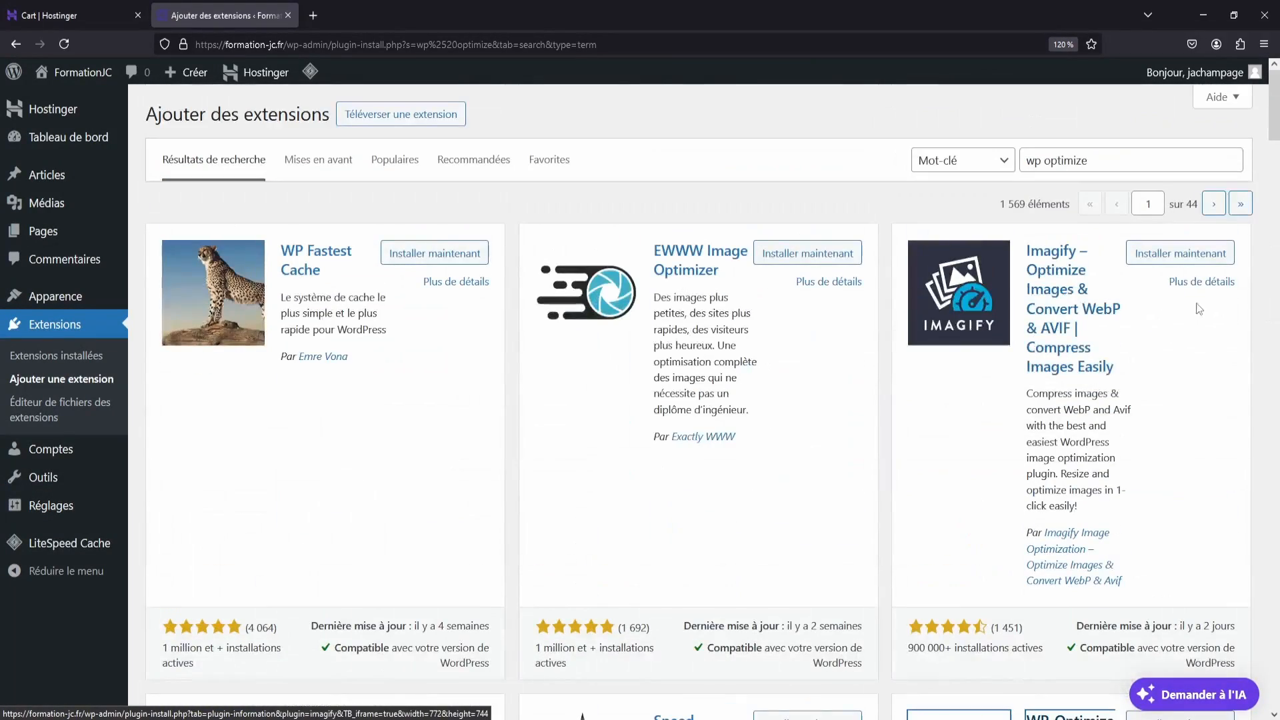
{"action": "left_click_drag", "start_coordinate": [1003, 207], "coordinate": [1041, 206]}
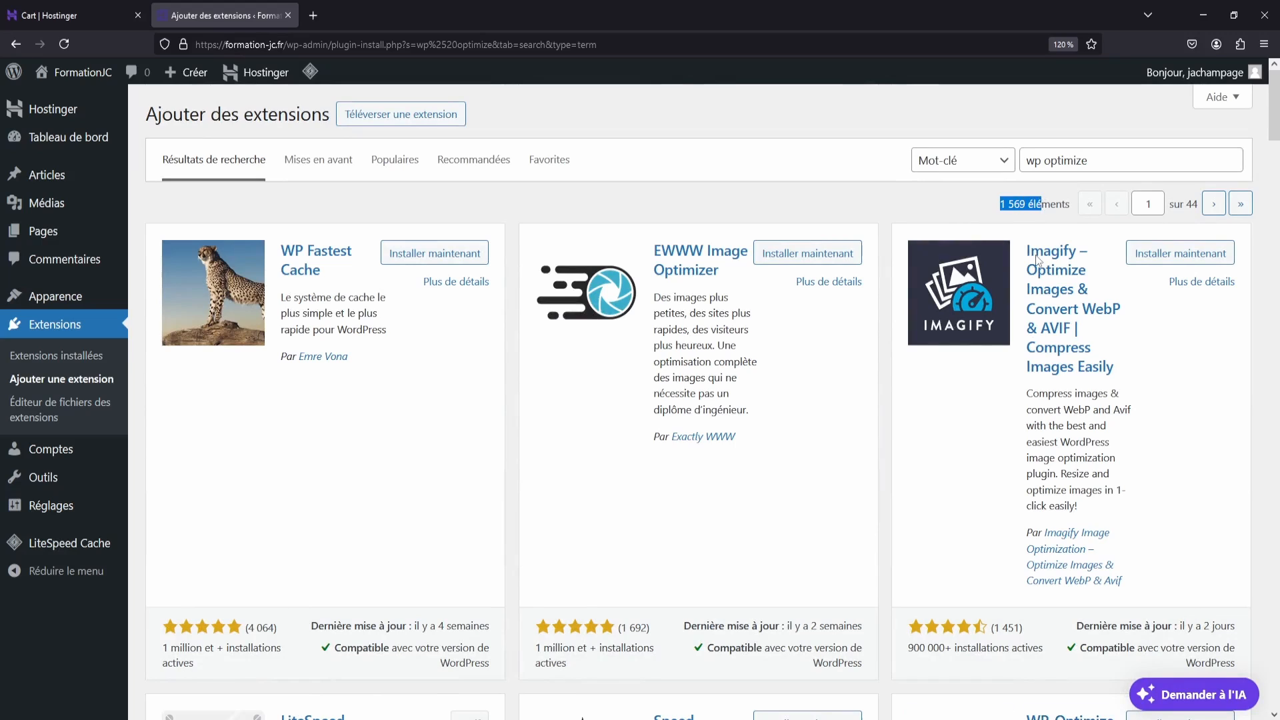
Step: Clear the extension search and browse the unfiltered catalogue, including its total number of extensions
{"action": "triple_click", "coordinate": [1102, 159]}
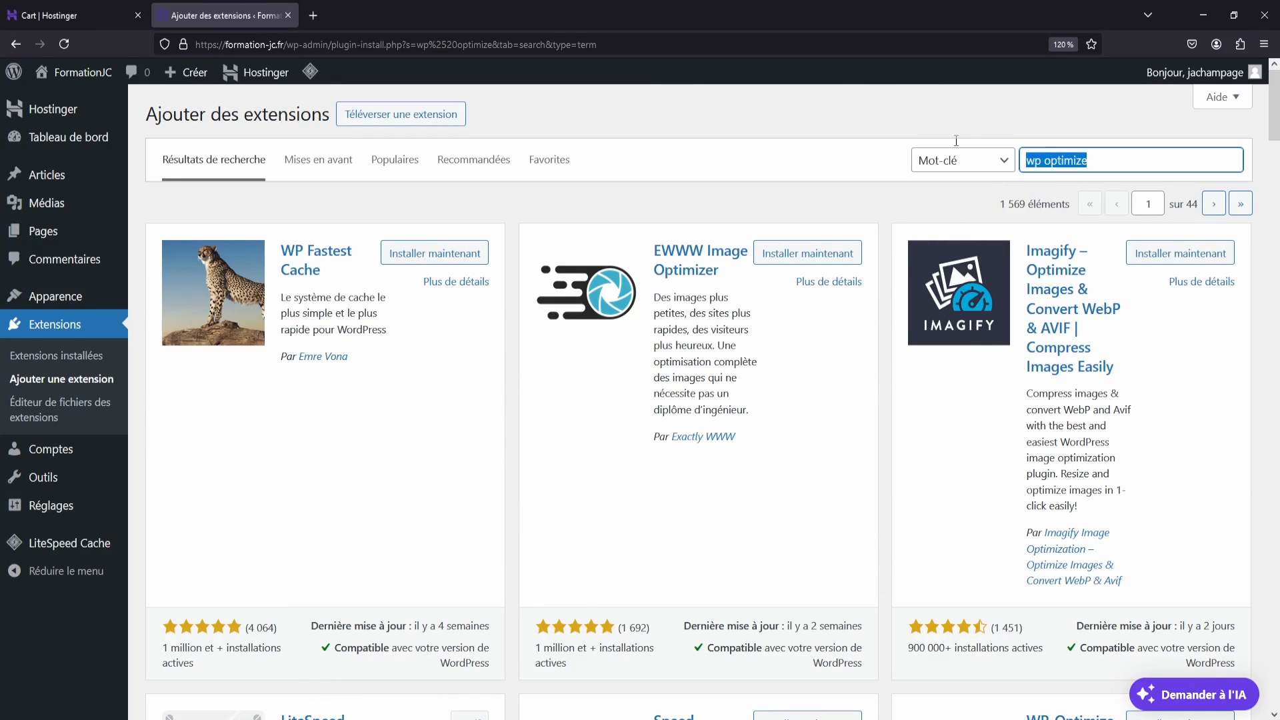
{"action": "key", "text": "BackSpace"}
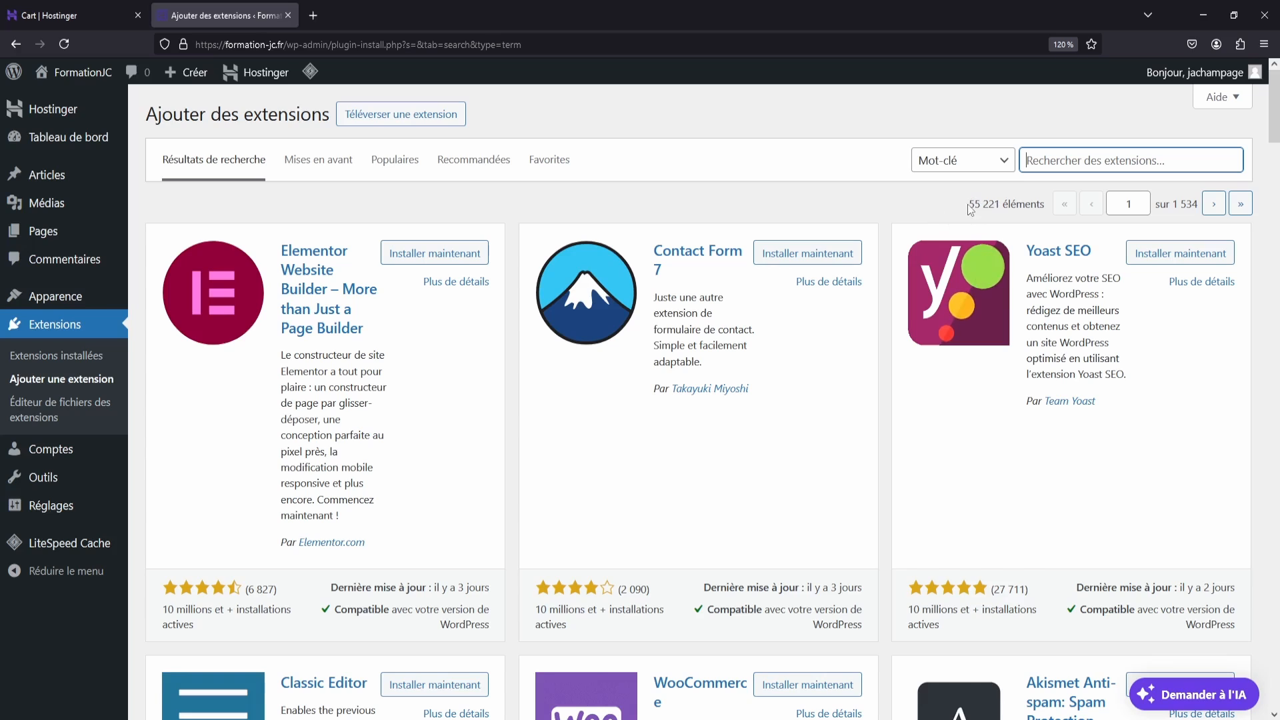
{"action": "left_click_drag", "start_coordinate": [967, 205], "coordinate": [1014, 199]}
{"action": "left_click", "coordinate": [827, 236]}
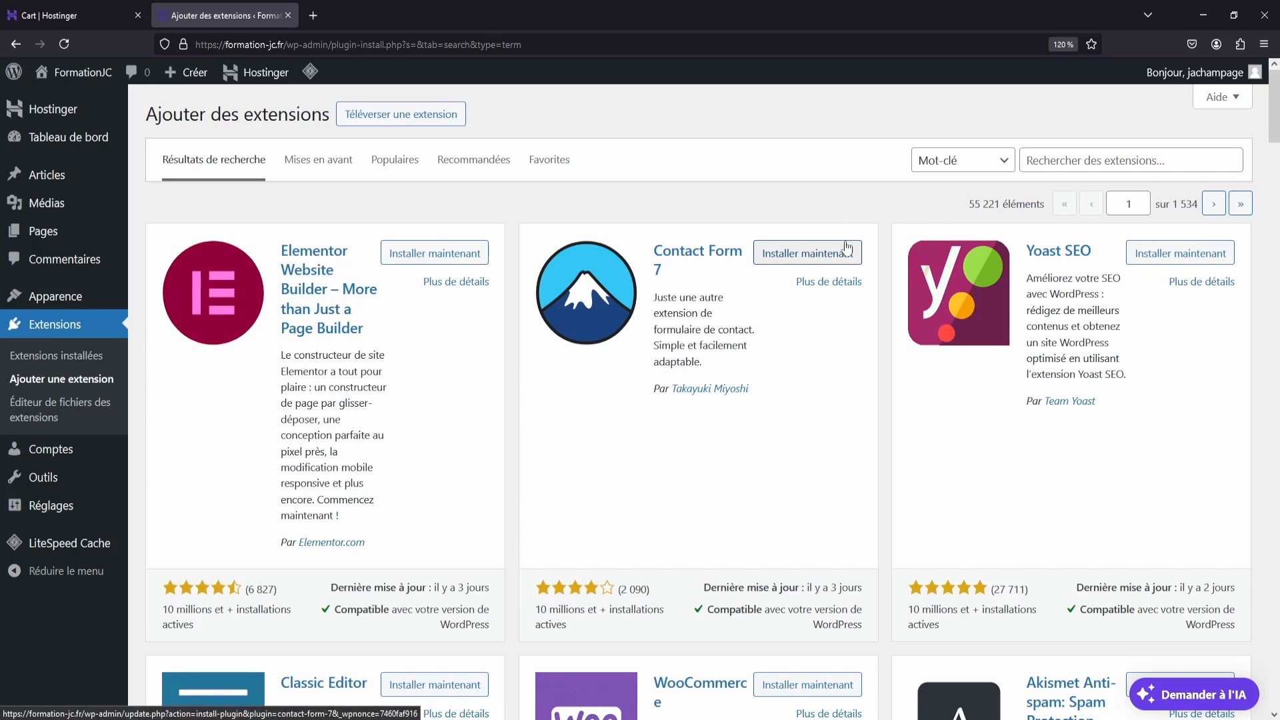
{"action": "scroll", "coordinate": [504, 347], "scroll_direction": "down", "scroll_amount": 5}
{"action": "scroll", "coordinate": [504, 339], "scroll_direction": "up", "scroll_amount": 5}
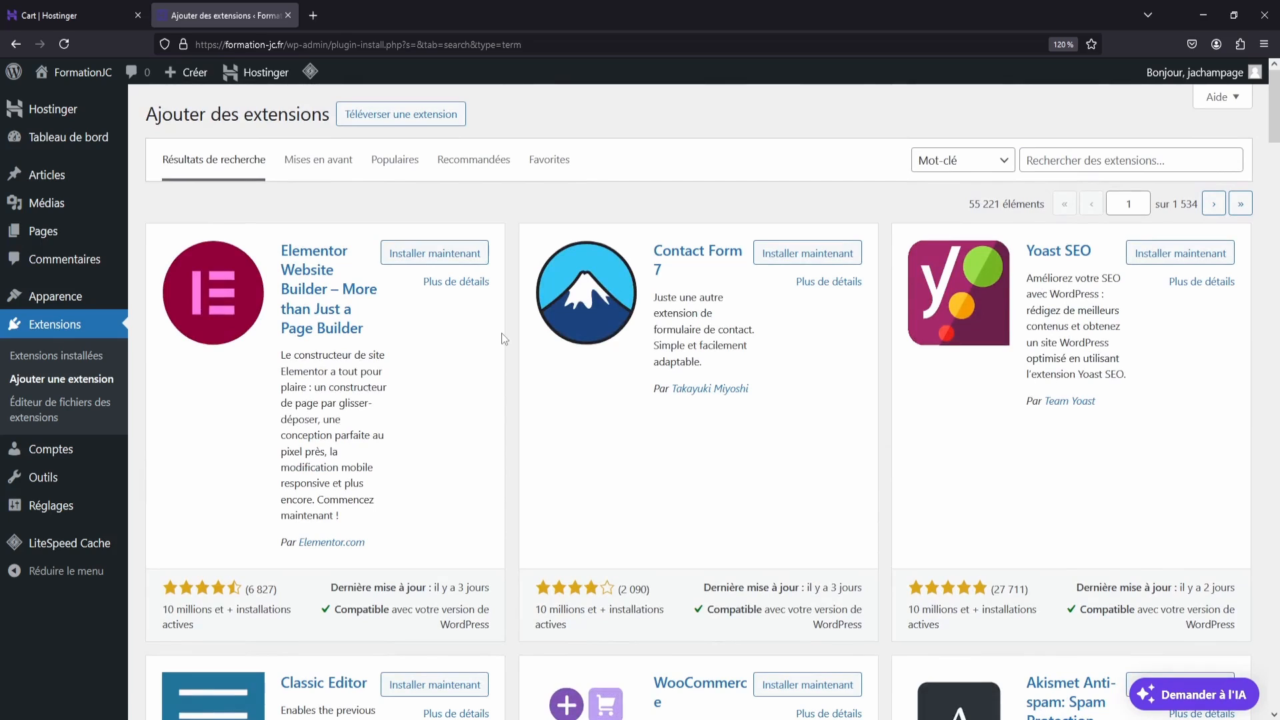
{"action": "scroll", "coordinate": [669, 360], "scroll_direction": "down", "scroll_amount": 5}
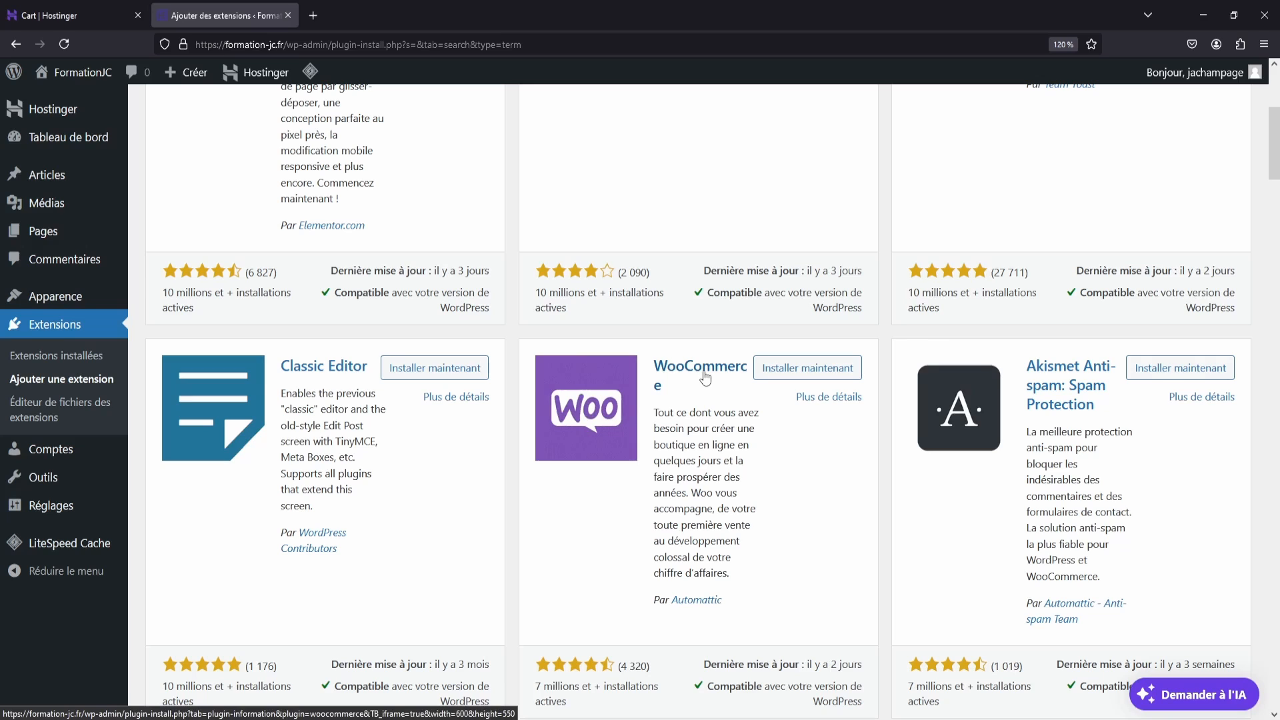
{"action": "scroll", "coordinate": [687, 307], "scroll_direction": "up", "scroll_amount": 5}
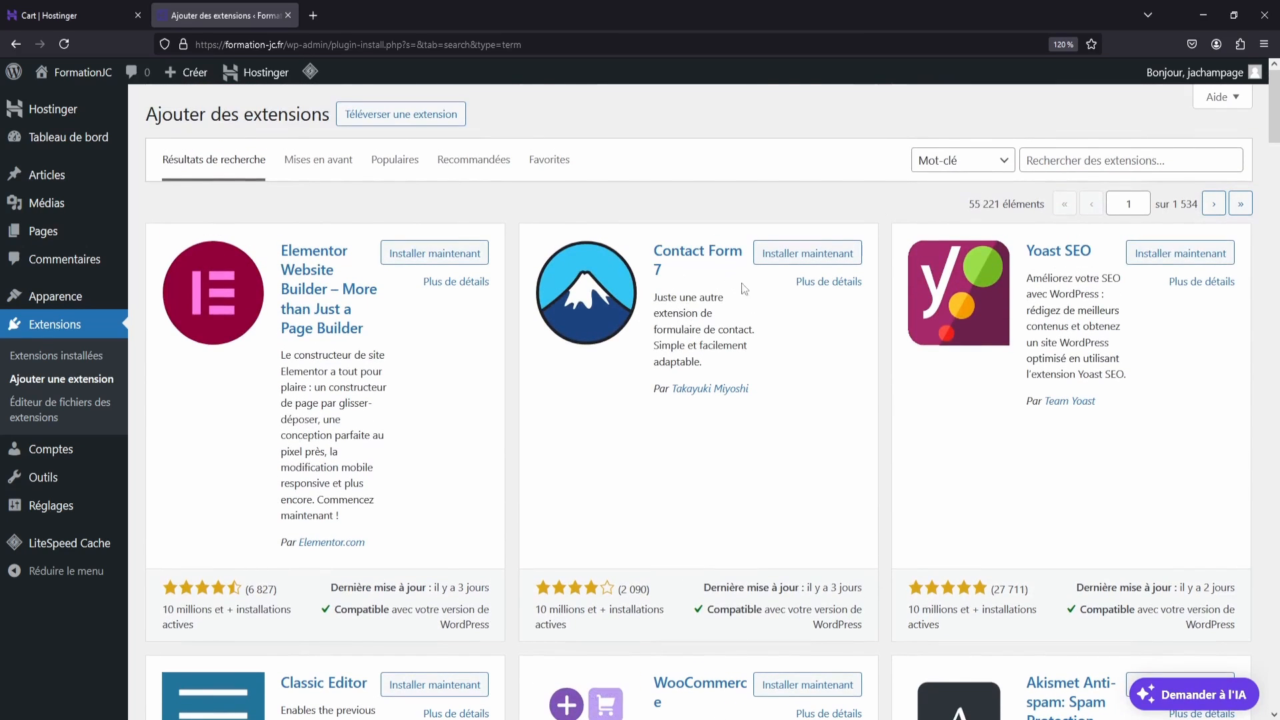
Step: Search the web for "all-in-one wp migration" in a new browser tab and open the extension's French WordPress.org page
{"action": "left_click", "coordinate": [1120, 164]}
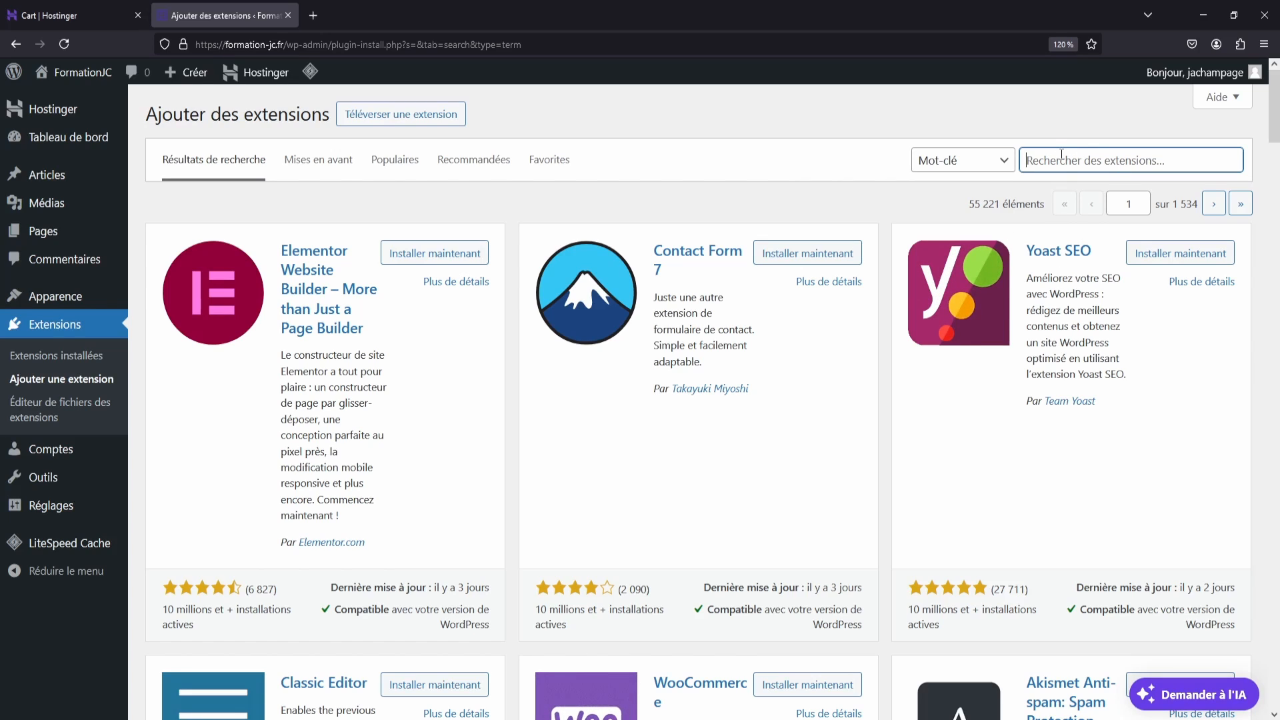
{"action": "left_click", "coordinate": [313, 15]}
{"action": "type", "text": "a"}
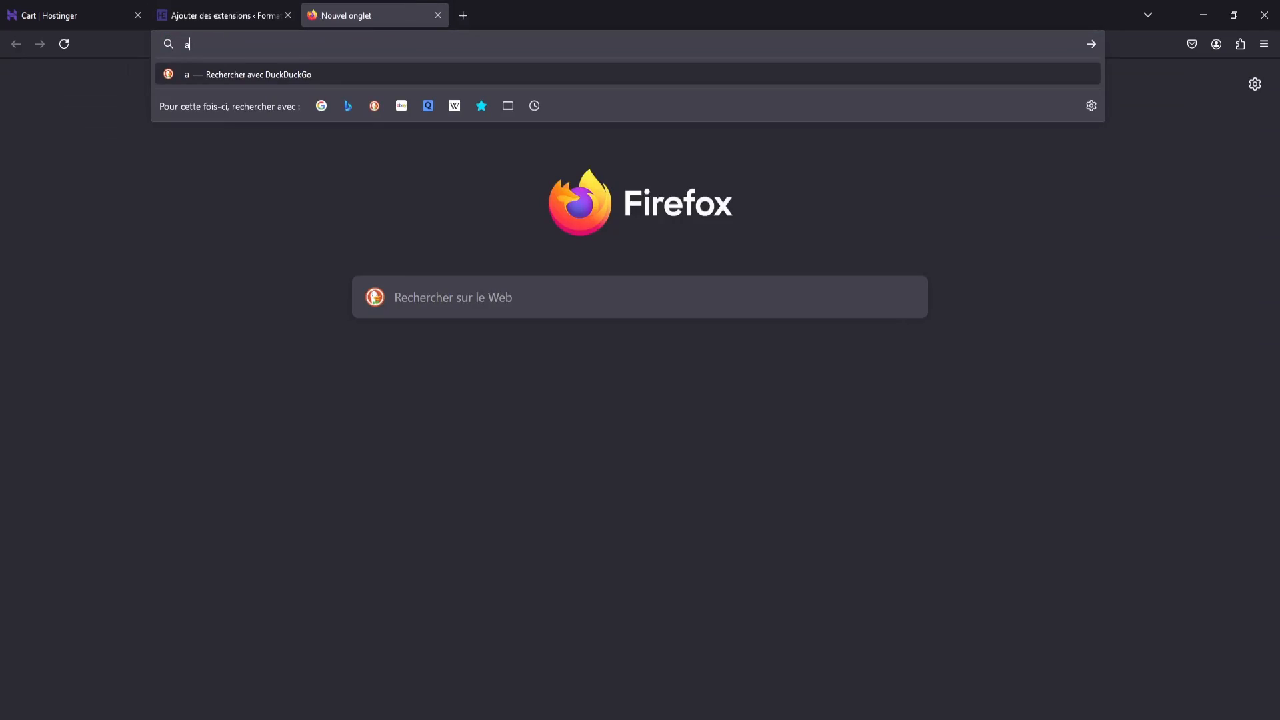
{"action": "type", "text": "ll-in-one wp"}
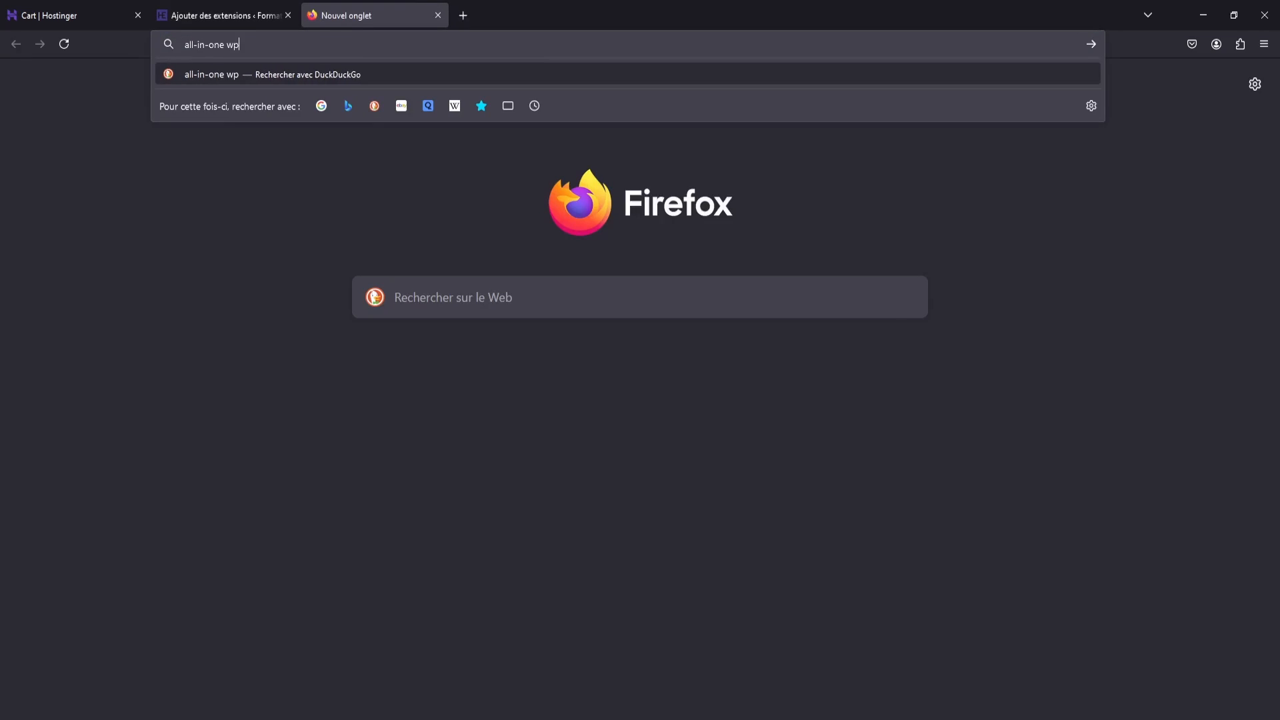
{"action": "type", "text": " migration"}
{"action": "key", "text": "Return"}
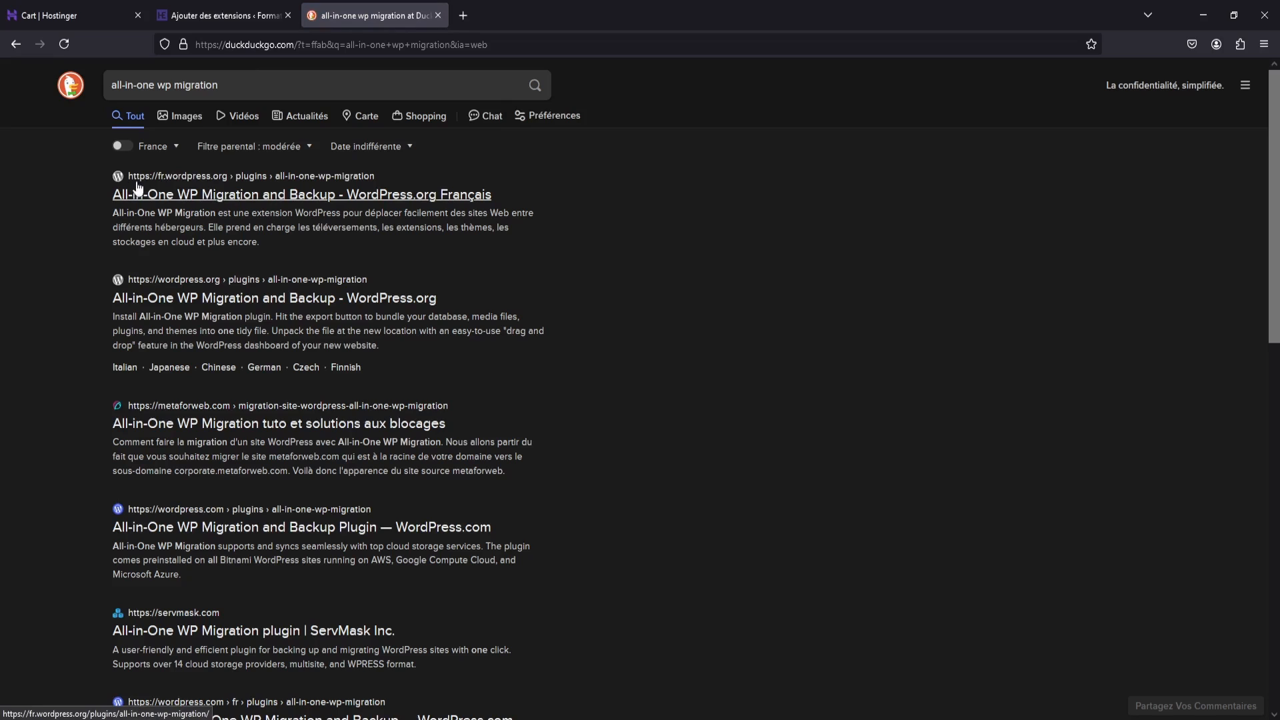
{"action": "left_click", "coordinate": [219, 194]}
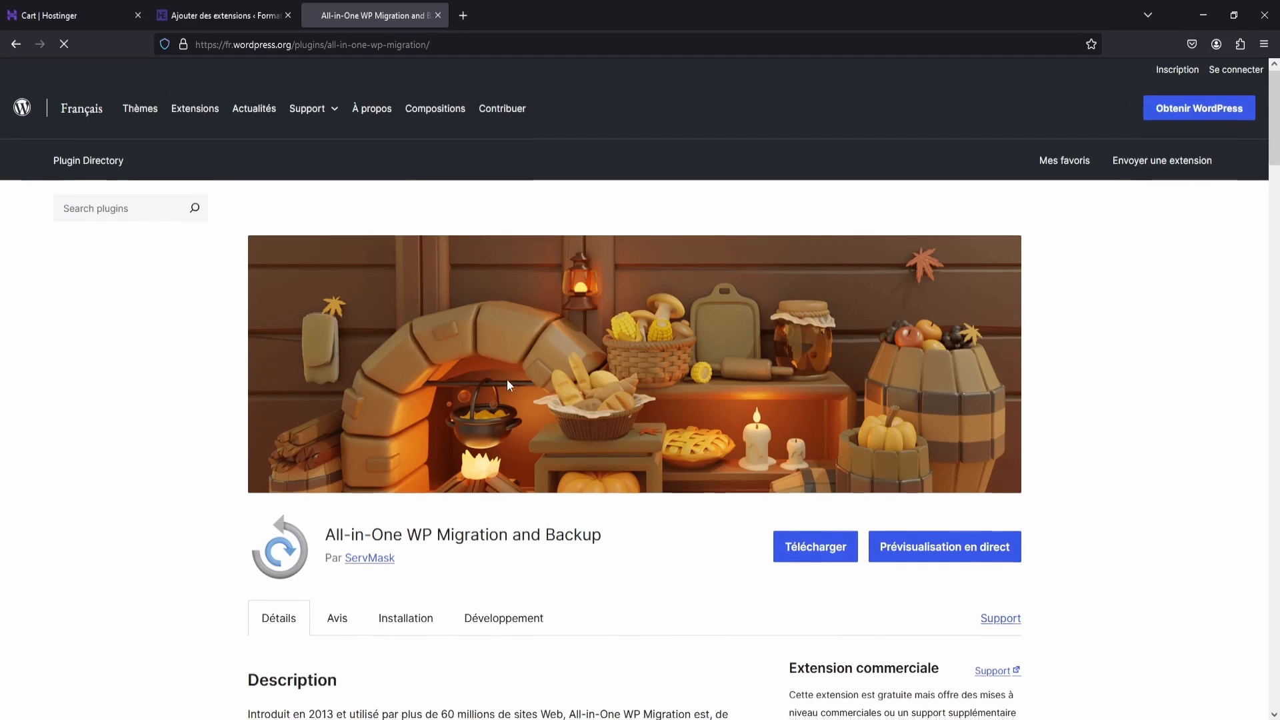
Step: Copy the title "All-in-One WP Migration and Backup" and search the site's extension catalogue for it, reviewing the results
{"action": "scroll", "coordinate": [371, 340], "scroll_direction": "down", "scroll_amount": 4}
{"action": "left_click_drag", "start_coordinate": [602, 281], "coordinate": [325, 280]}
{"action": "key", "text": "ctrl+c"}
{"action": "left_click", "coordinate": [220, 15]}
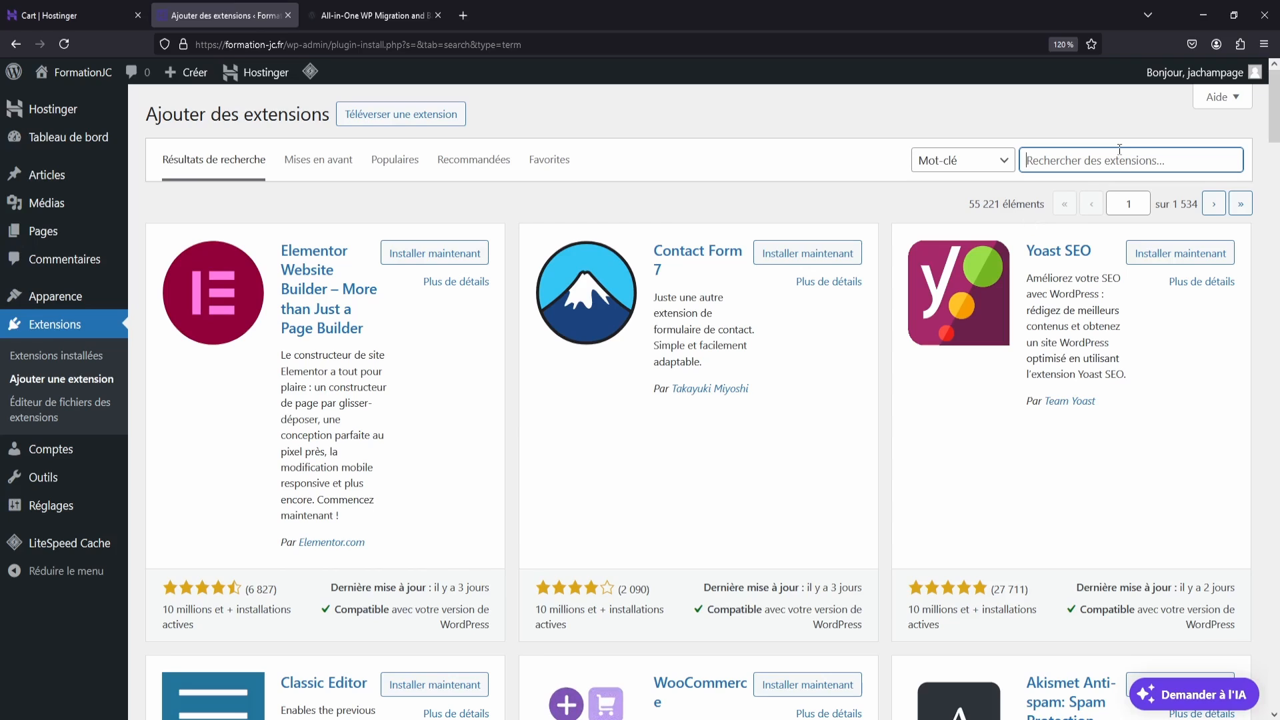
{"action": "key", "text": "ctrl+v"}
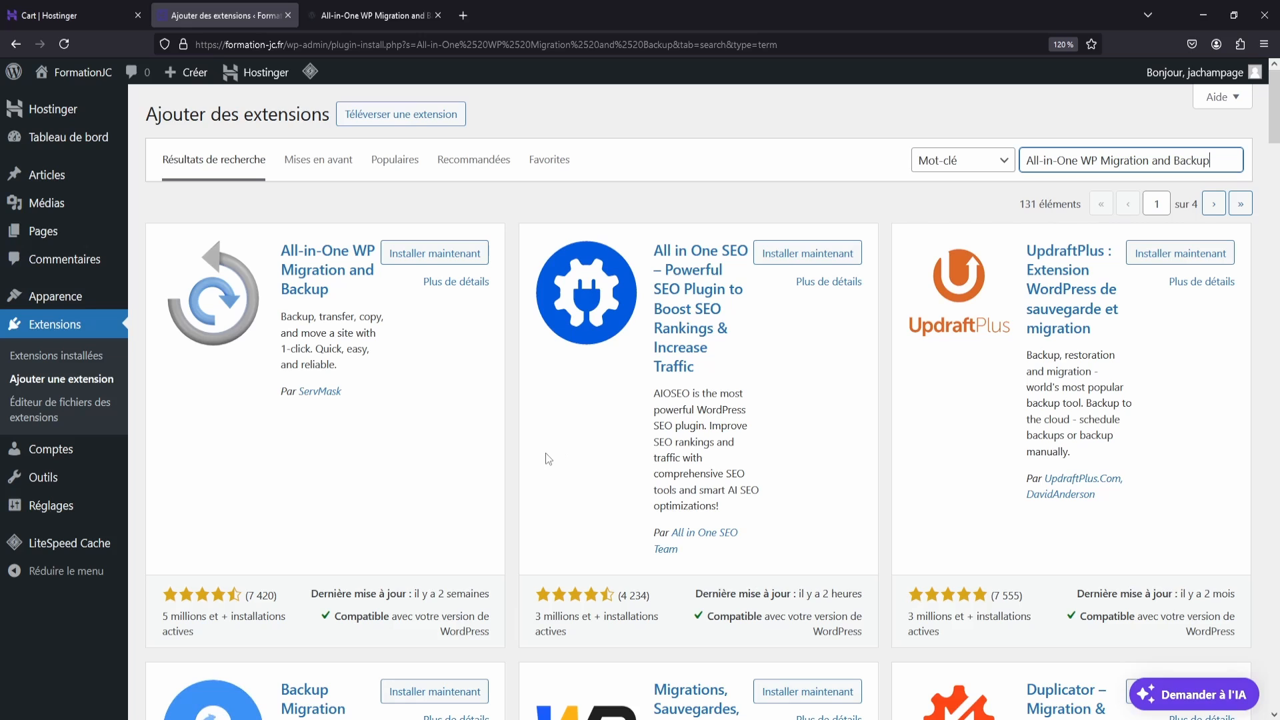
{"action": "scroll", "coordinate": [546, 459], "scroll_direction": "down", "scroll_amount": 4}
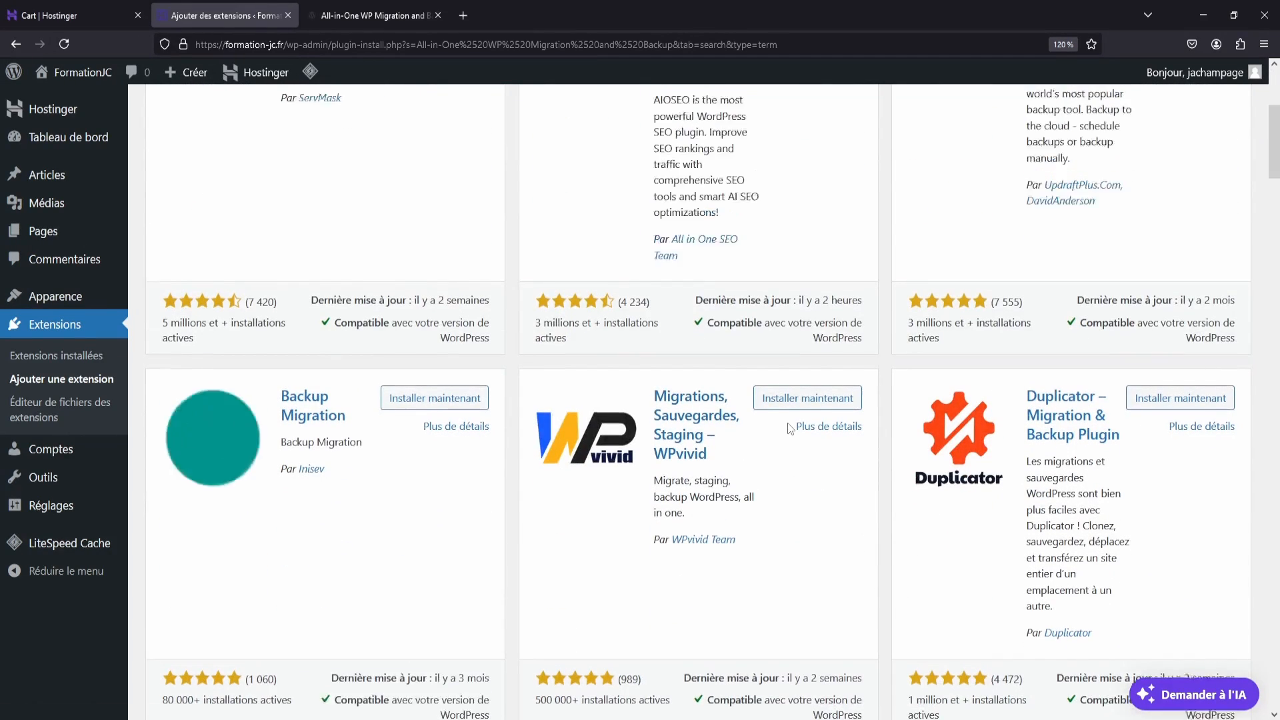
{"action": "scroll", "coordinate": [791, 428], "scroll_direction": "up", "scroll_amount": 4}
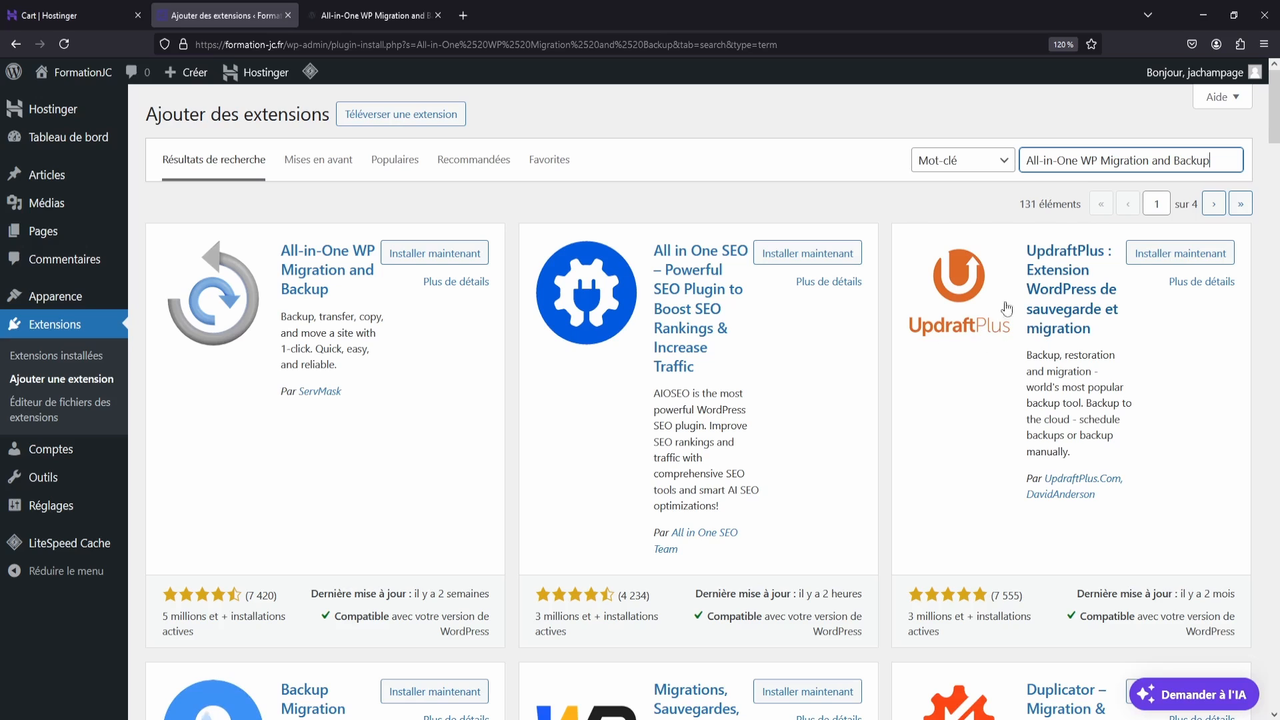
Step: Open the UpdraftPlus extension's details, read its backup, restore and migration description, and close them
{"action": "left_click", "coordinate": [1050, 315]}
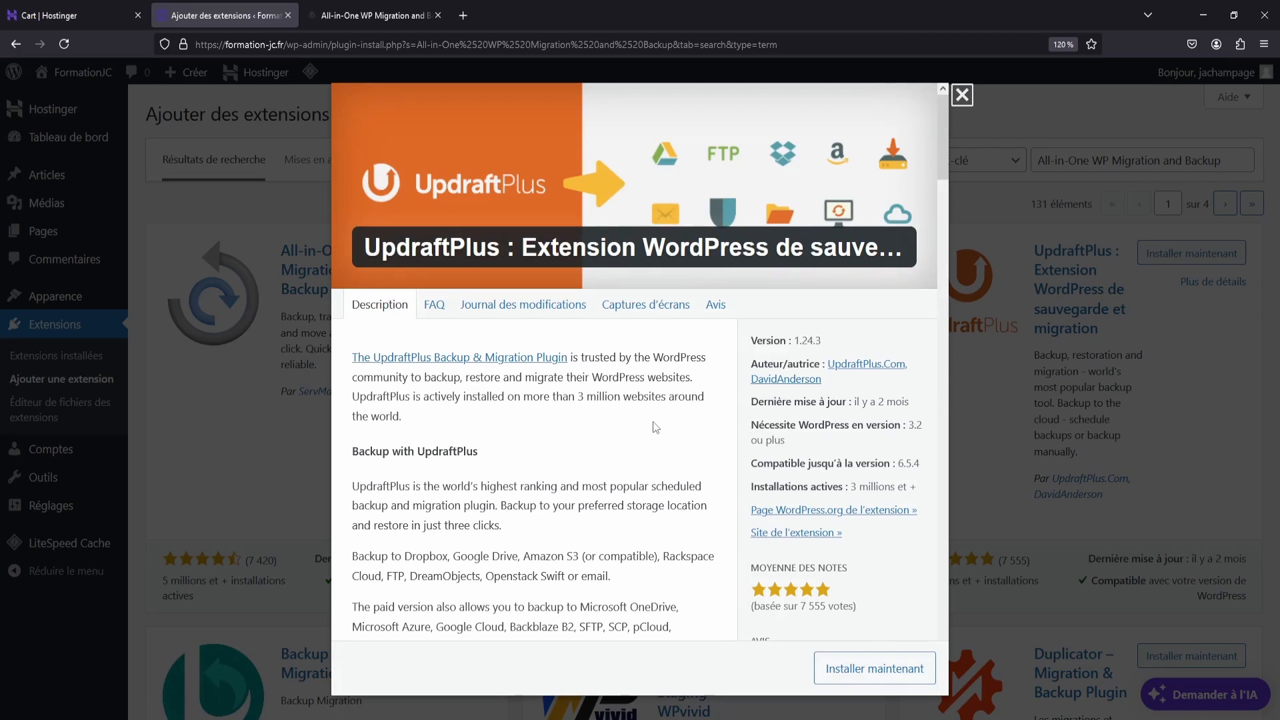
{"action": "scroll", "coordinate": [656, 427], "scroll_direction": "down", "scroll_amount": 10}
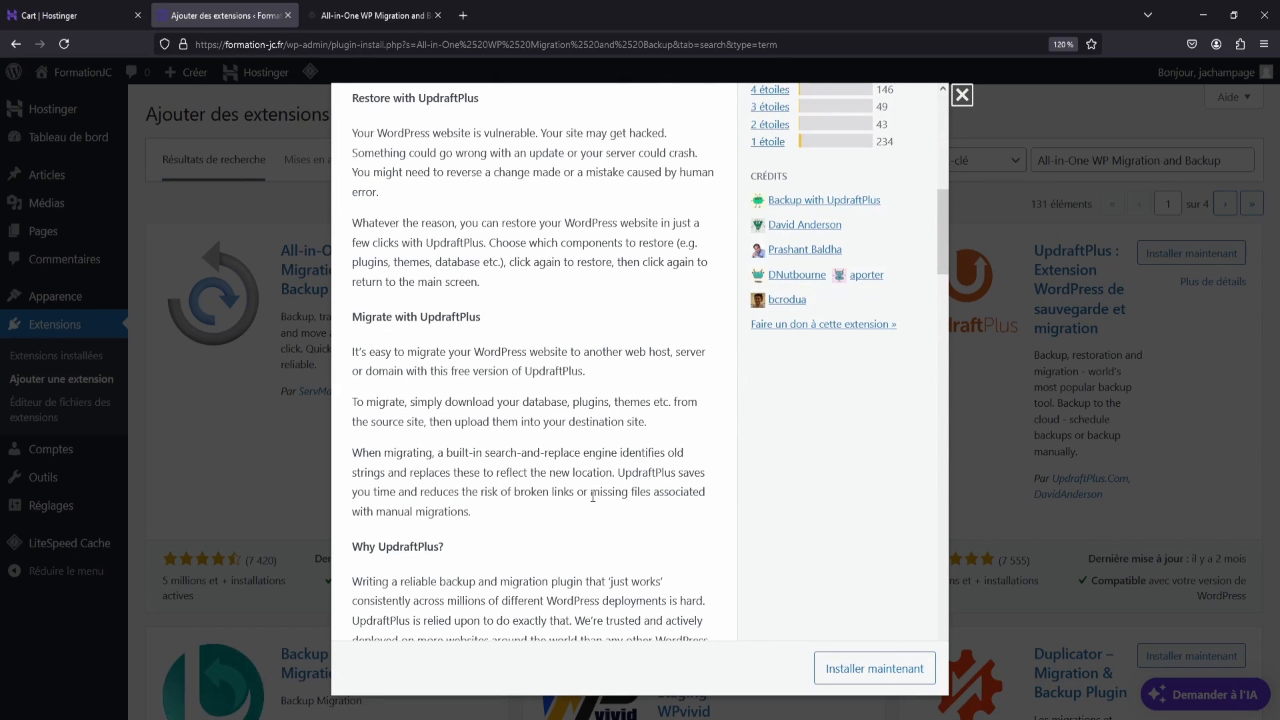
{"action": "scroll", "coordinate": [593, 497], "scroll_direction": "up", "scroll_amount": 10}
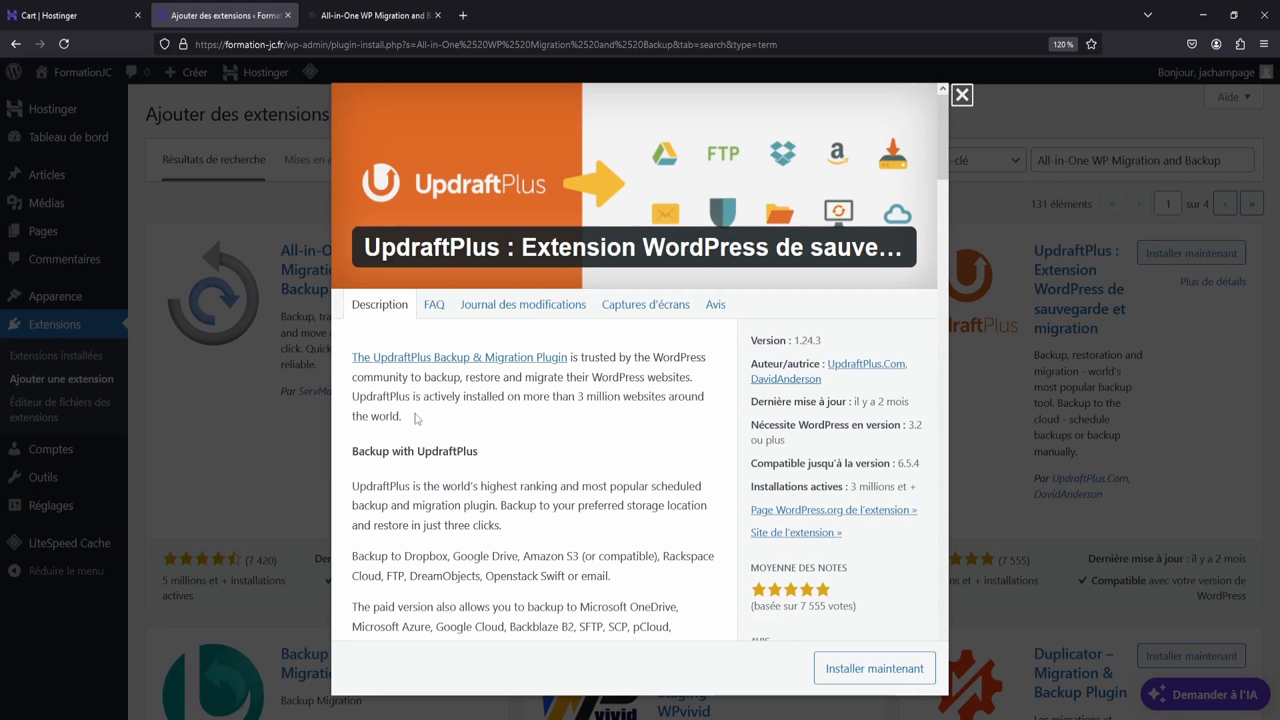
{"action": "left_click", "coordinate": [962, 95]}
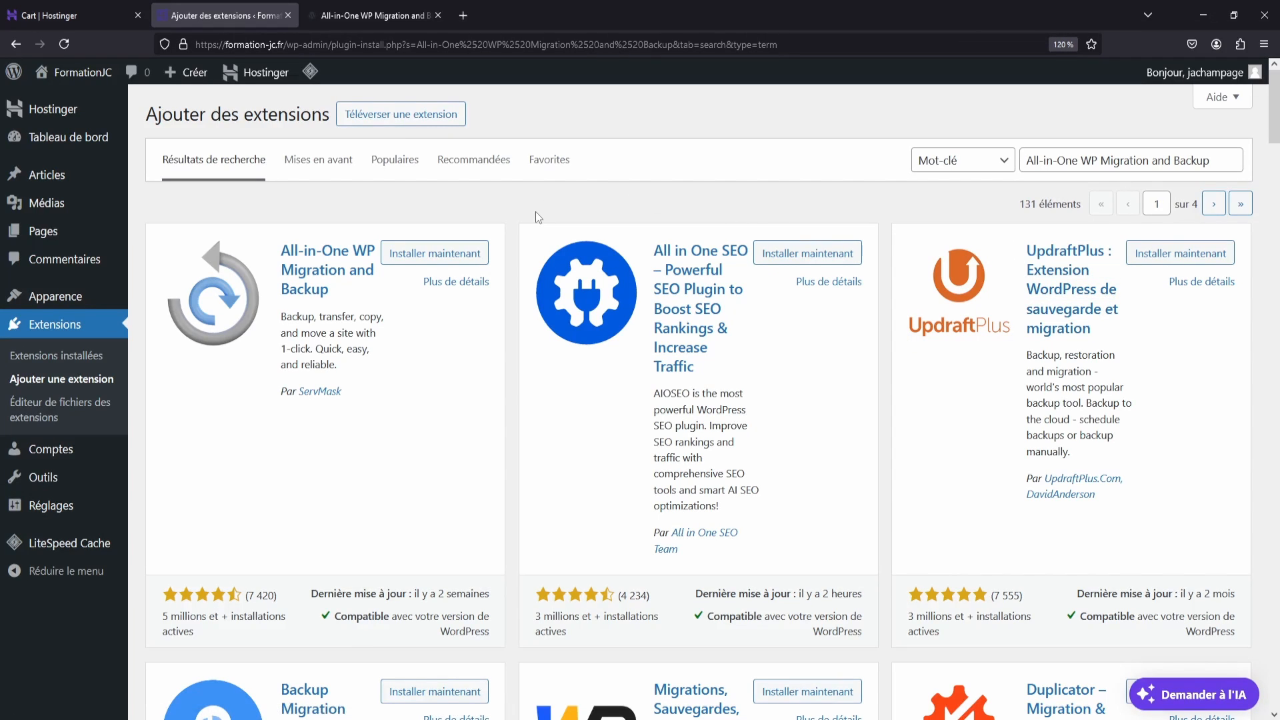
Step: Search the extension catalogue for "loco translate"
{"action": "left_click", "coordinate": [1174, 160]}
{"action": "key", "text": "ctrl+a"}
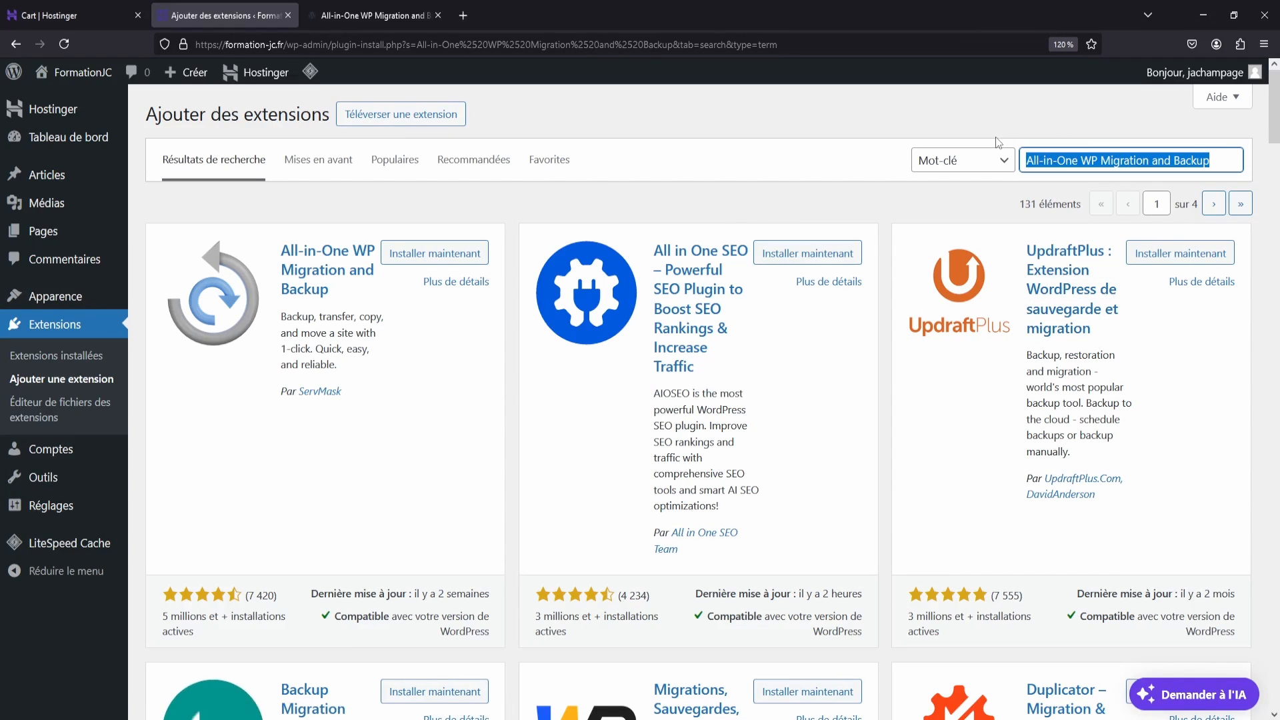
{"action": "type", "text": "loco translate"}
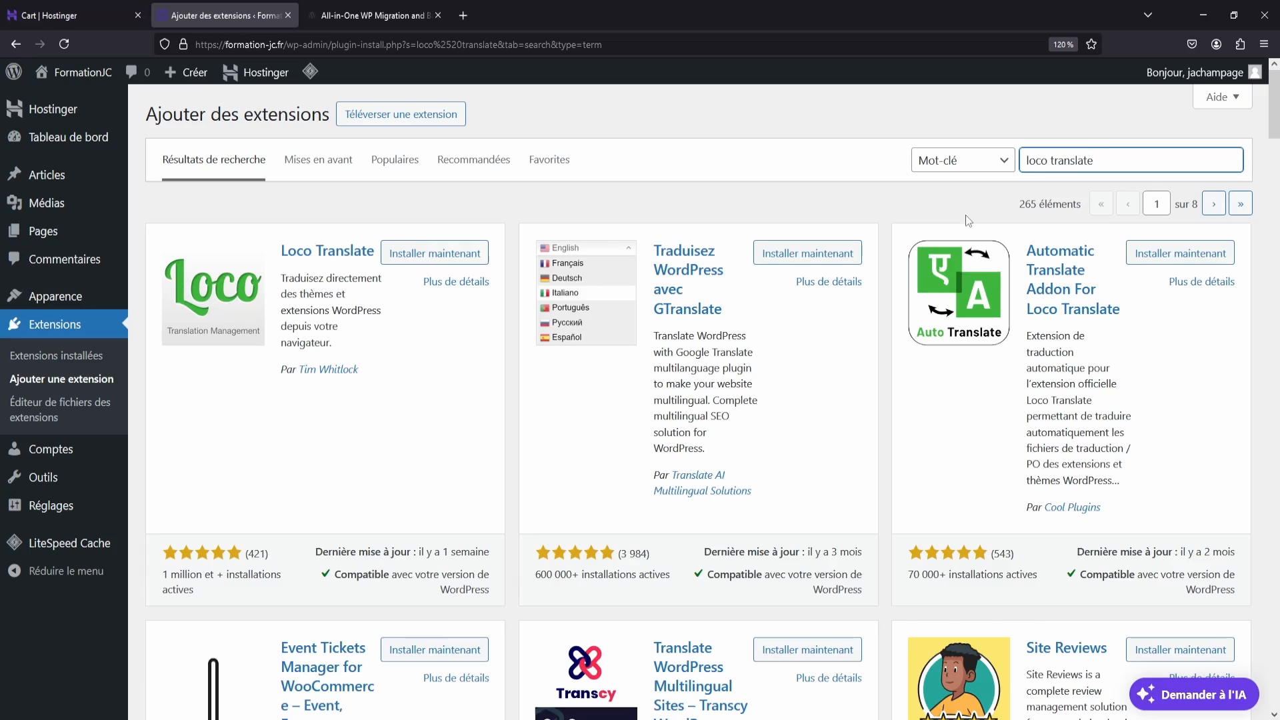
Step: Open the Loco Translate details, view the translation editor screenshot at full size, and return to the search results
{"action": "left_click", "coordinate": [353, 254]}
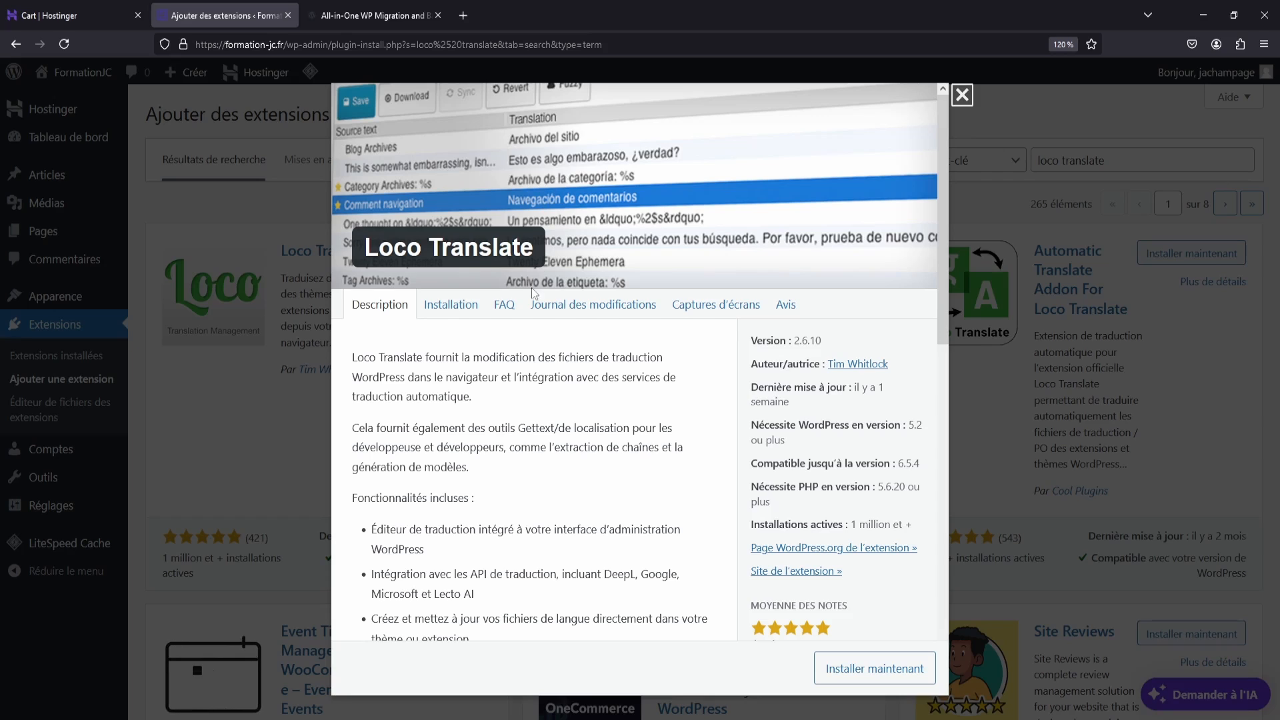
{"action": "left_click", "coordinate": [710, 305]}
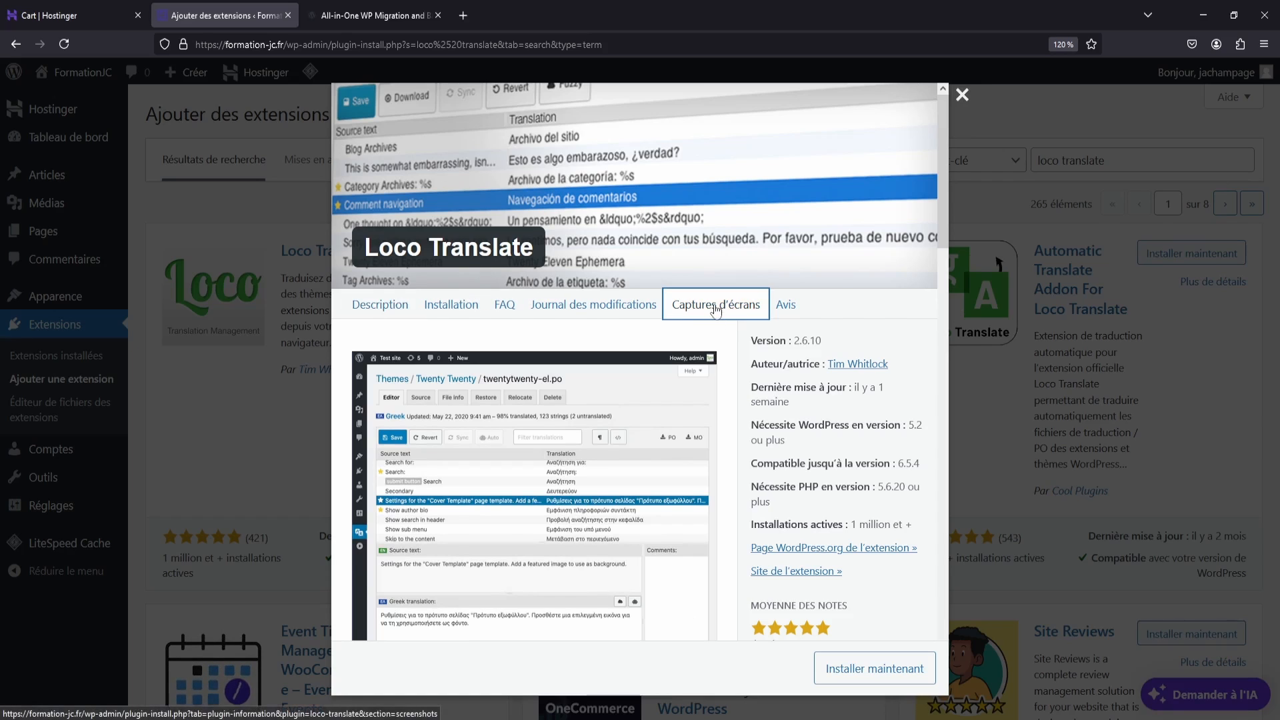
{"action": "scroll", "coordinate": [567, 501], "scroll_direction": "down", "scroll_amount": 5}
{"action": "left_click", "coordinate": [472, 337]}
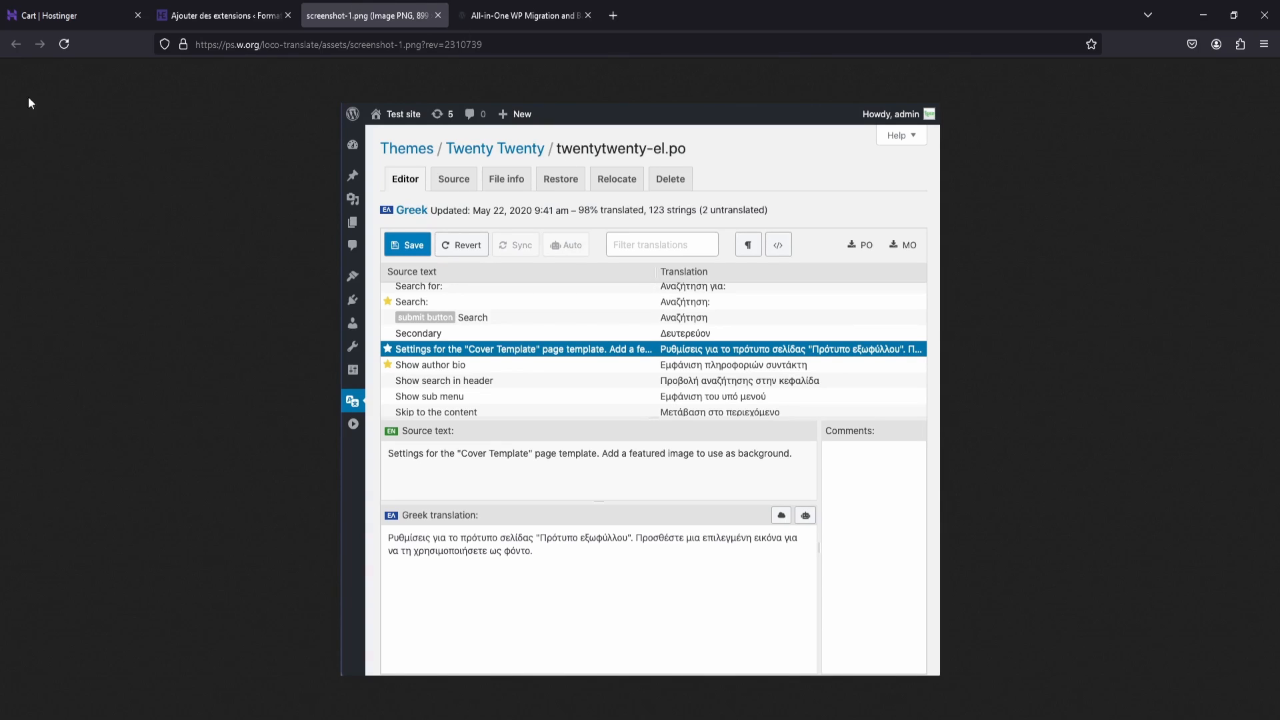
{"action": "left_click", "coordinate": [437, 15]}
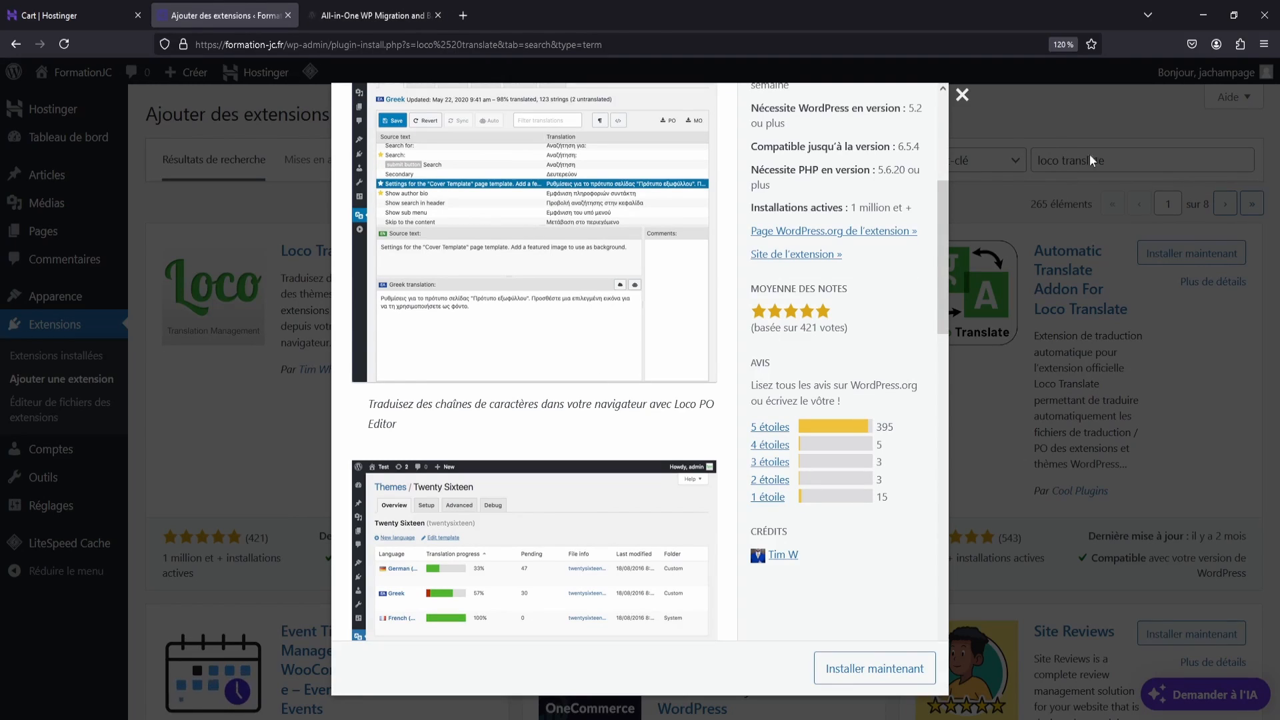
{"action": "left_click", "coordinate": [961, 96]}
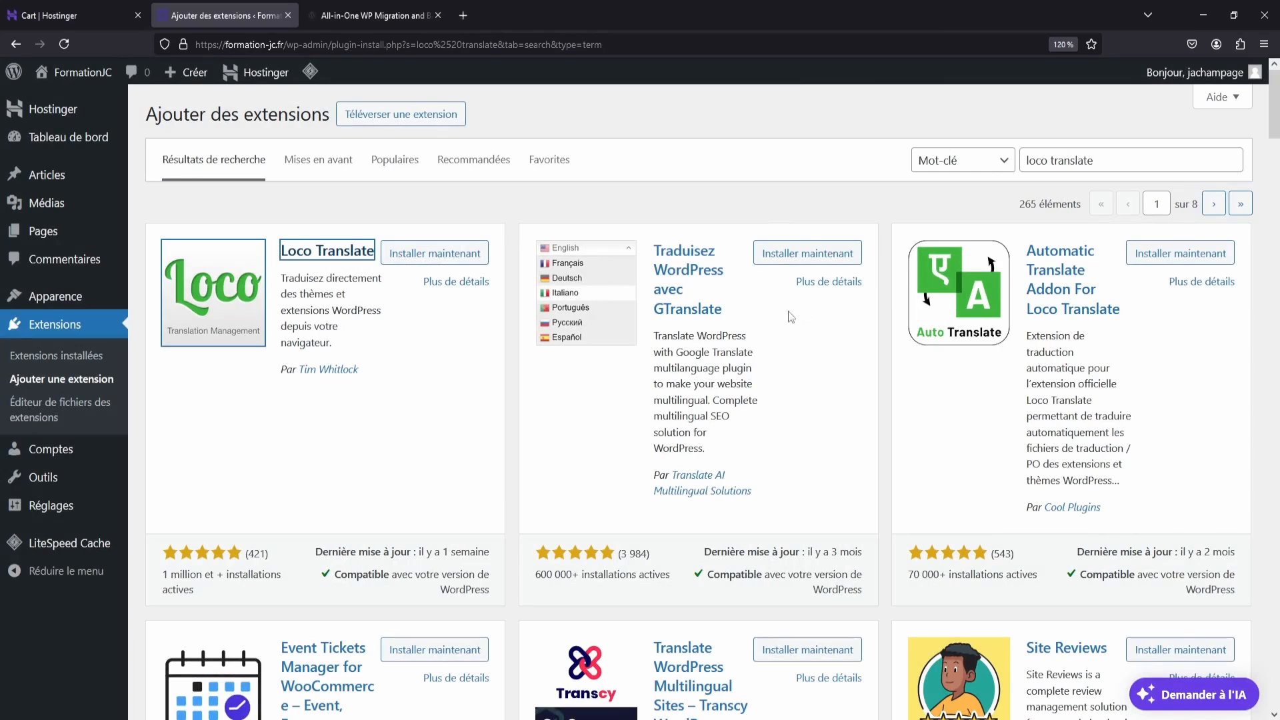
Step: Look through the translation extensions listed, and search the extension catalogue for "user switching"
{"action": "scroll", "coordinate": [478, 387], "scroll_direction": "down", "scroll_amount": 5}
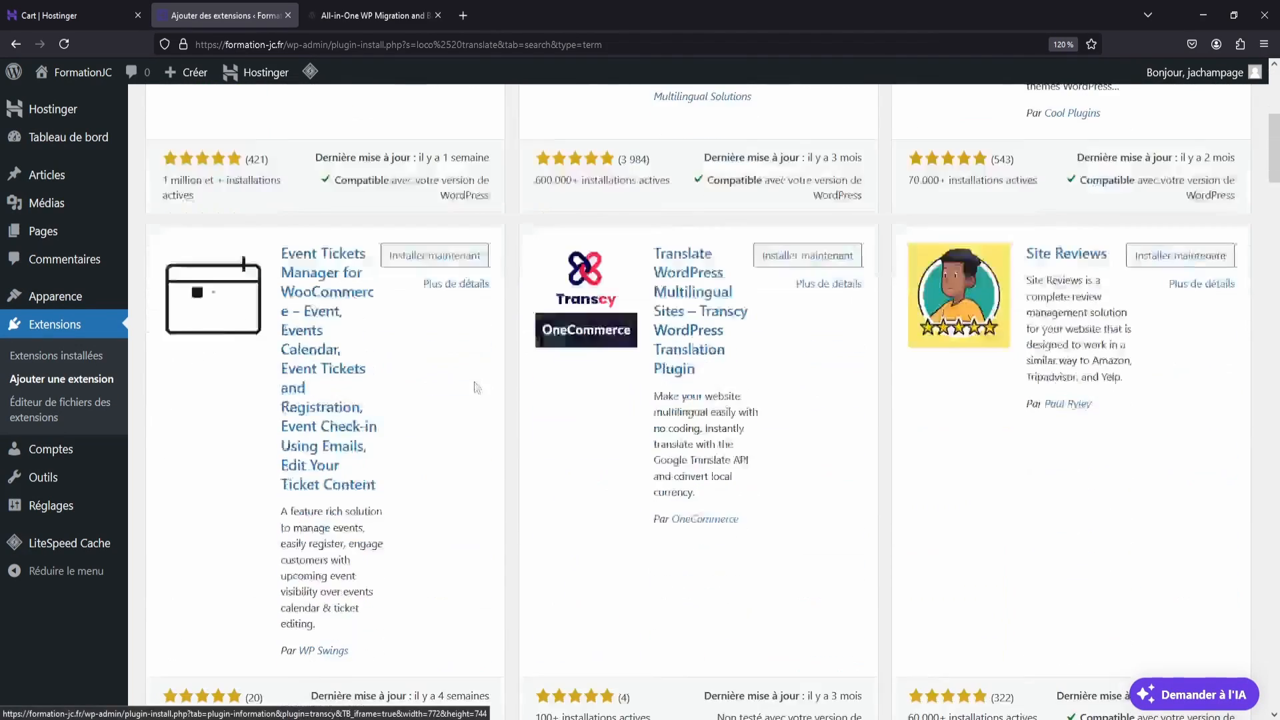
{"action": "scroll", "coordinate": [477, 388], "scroll_direction": "down", "scroll_amount": 7}
{"action": "scroll", "coordinate": [510, 434], "scroll_direction": "up", "scroll_amount": 13}
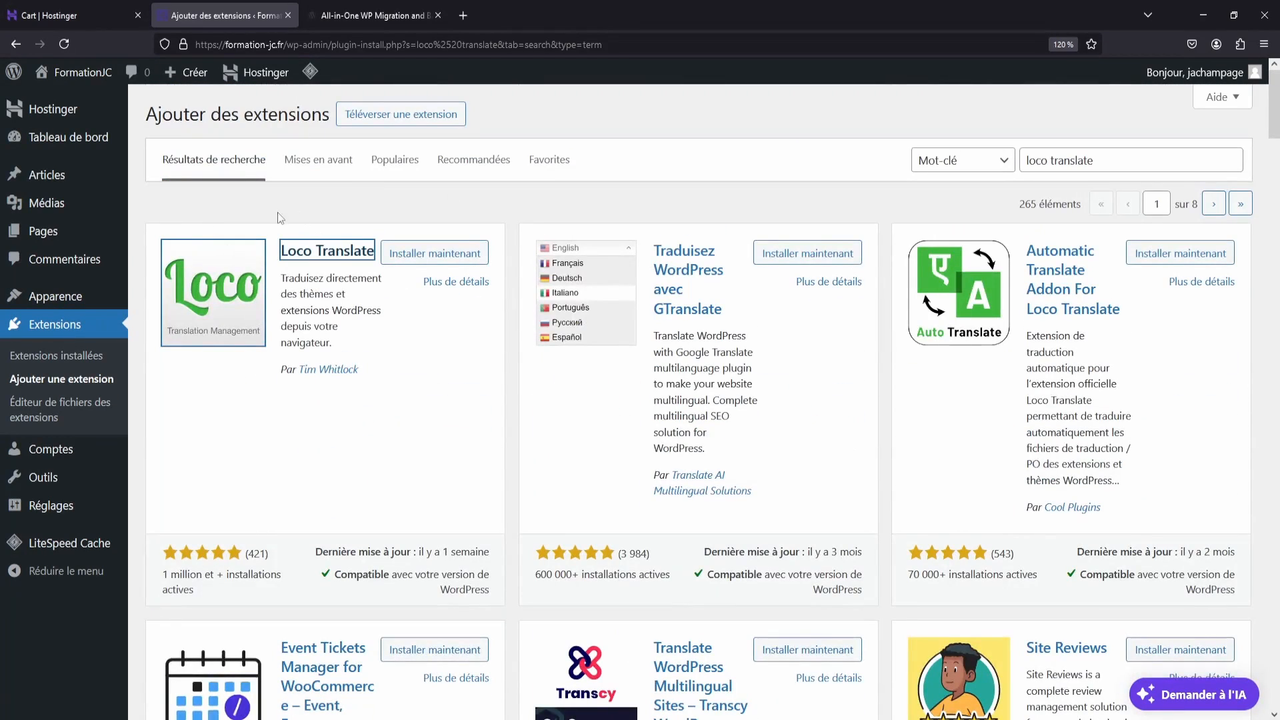
{"action": "left_click", "coordinate": [343, 264]}
{"action": "triple_click", "coordinate": [1123, 161]}
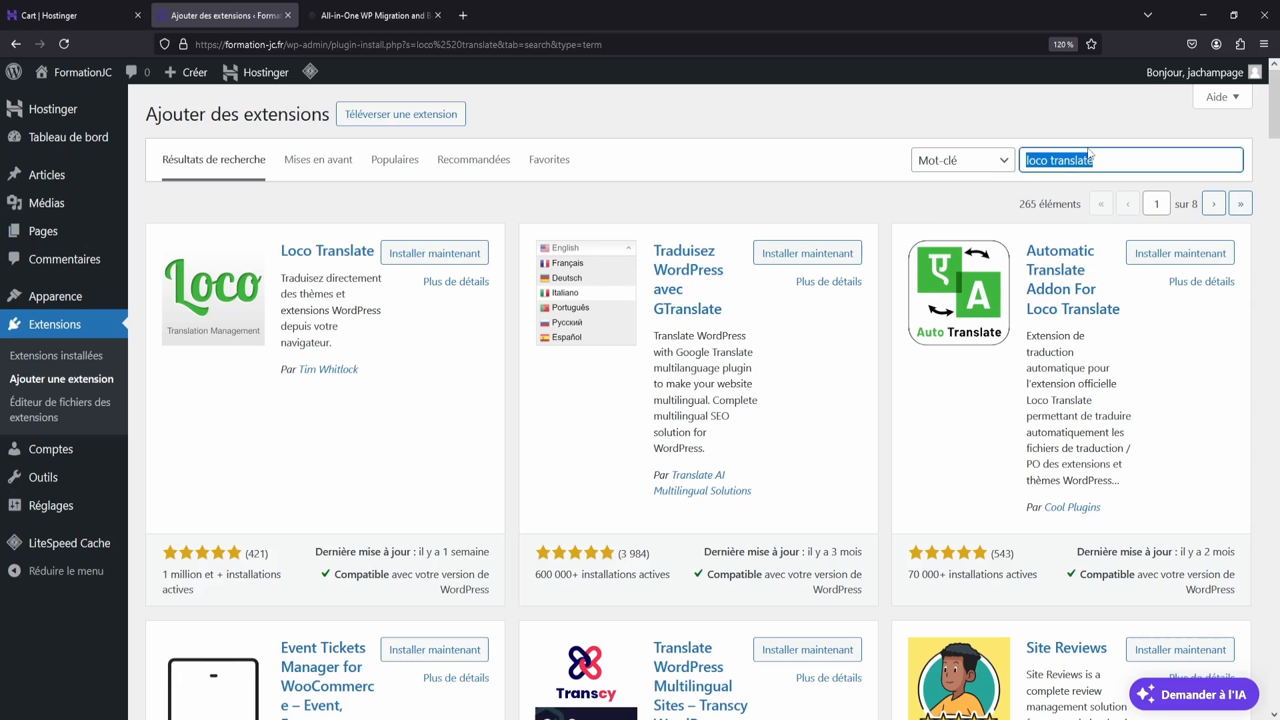
{"action": "type", "text": "user sw"}
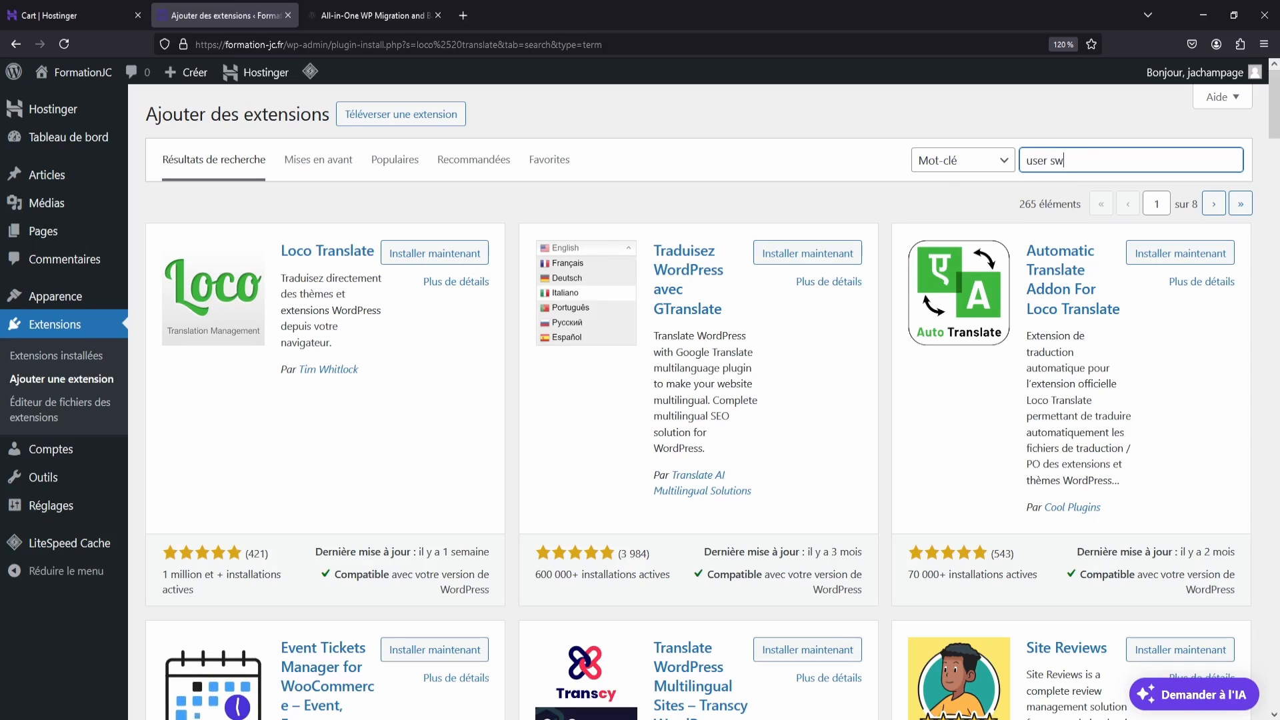
{"action": "type", "text": "itching"}
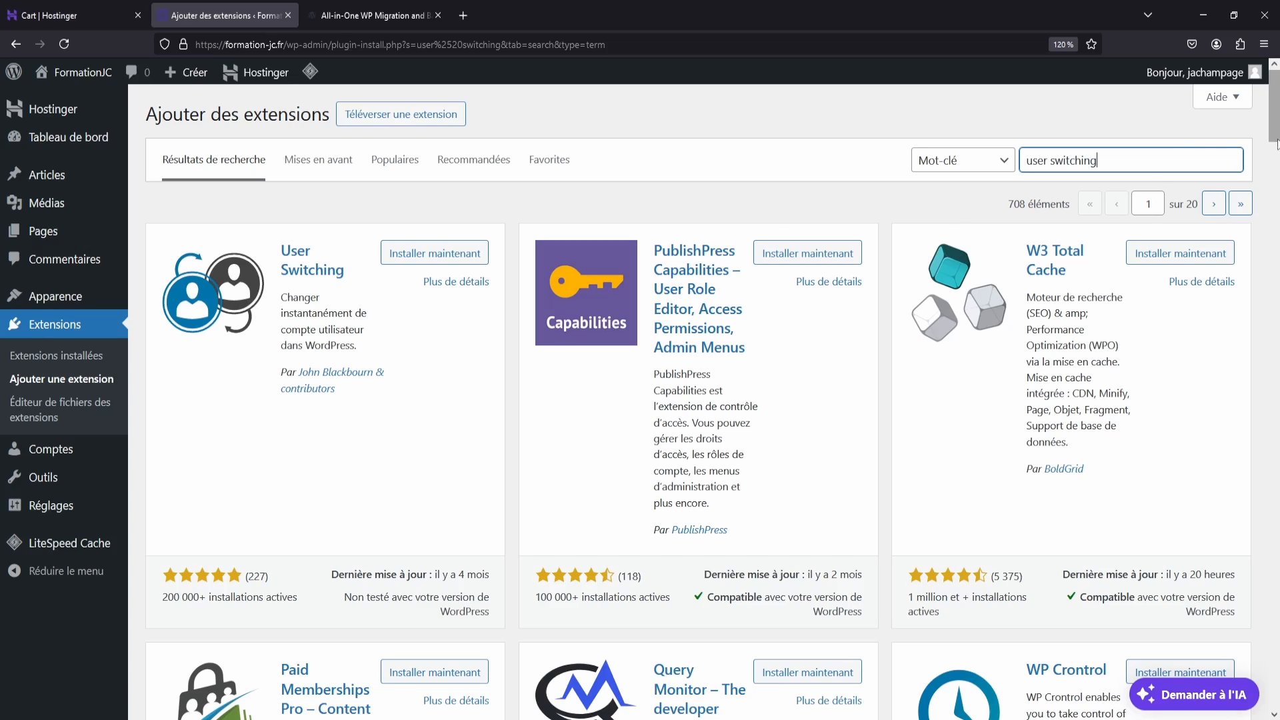
Step: Search the extension catalogue for "wp umbrella"
{"action": "key", "text": "ctrl+a"}
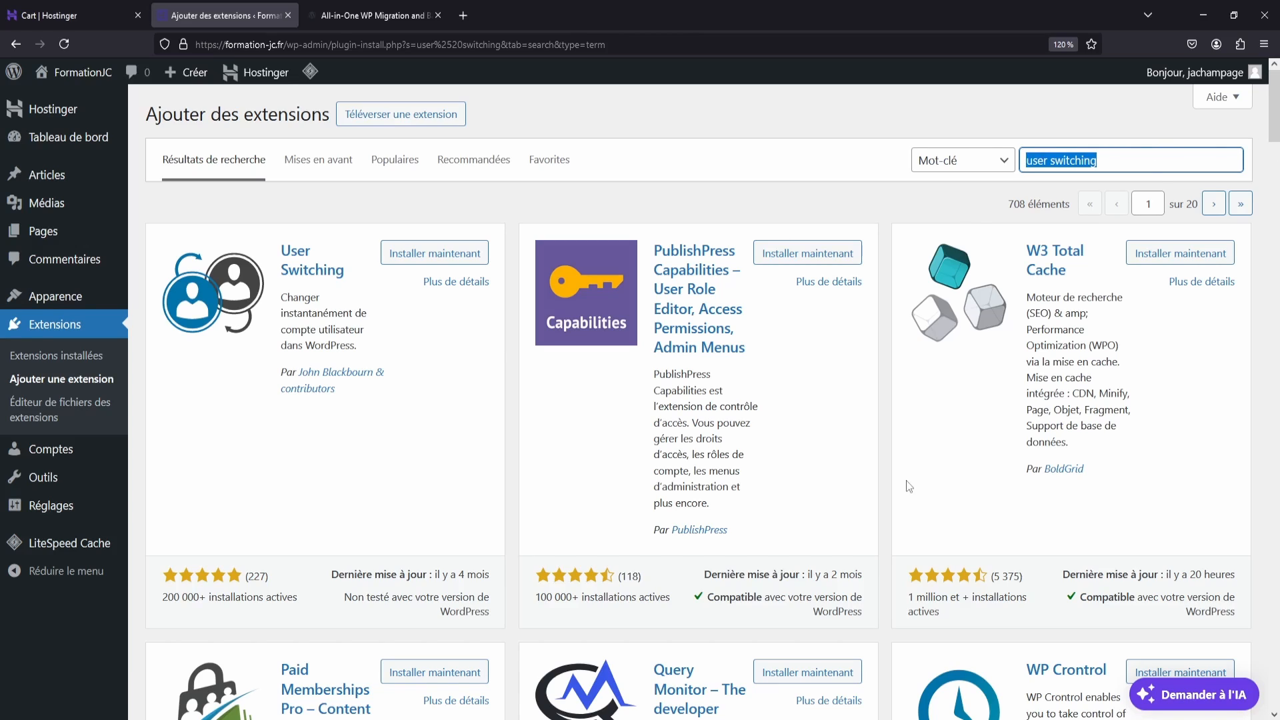
{"action": "key", "text": "BackSpace"}
{"action": "type", "text": "wp umbrella"}
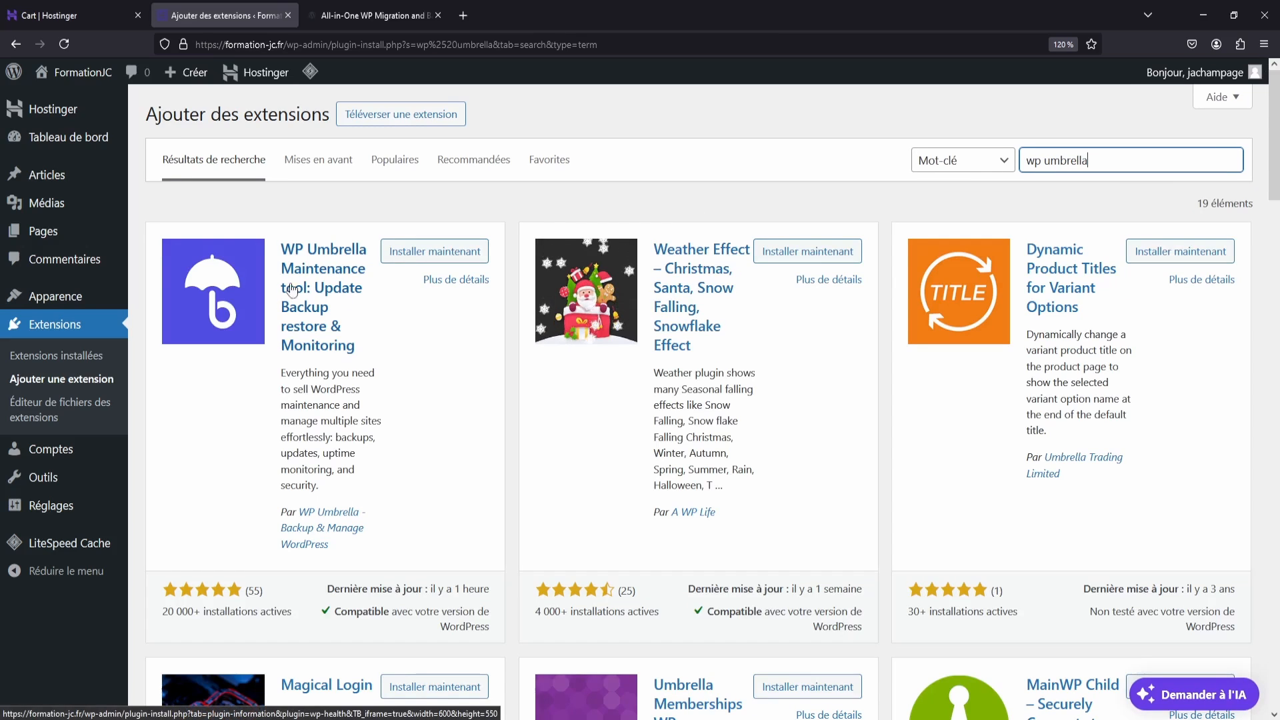
Step: Open the WP Umbrella extension's details, look through its description and screenshots, and close them
{"action": "left_click", "coordinate": [309, 293]}
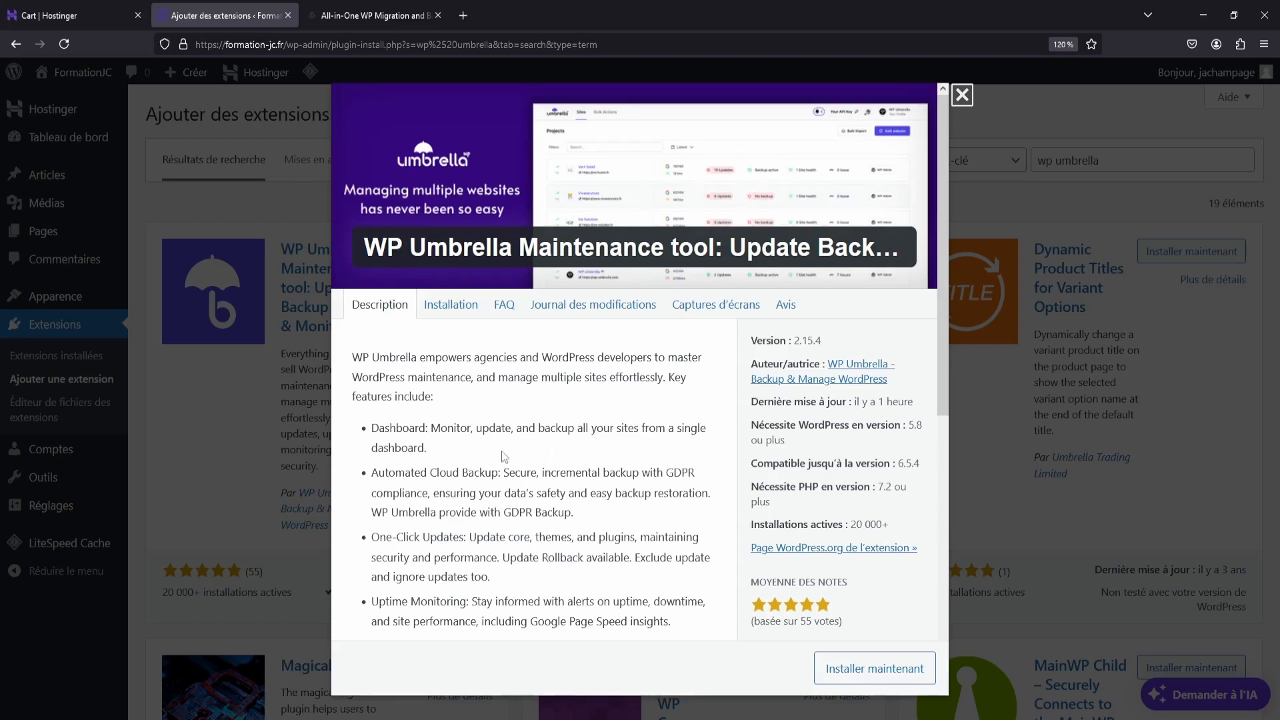
{"action": "left_click", "coordinate": [750, 310]}
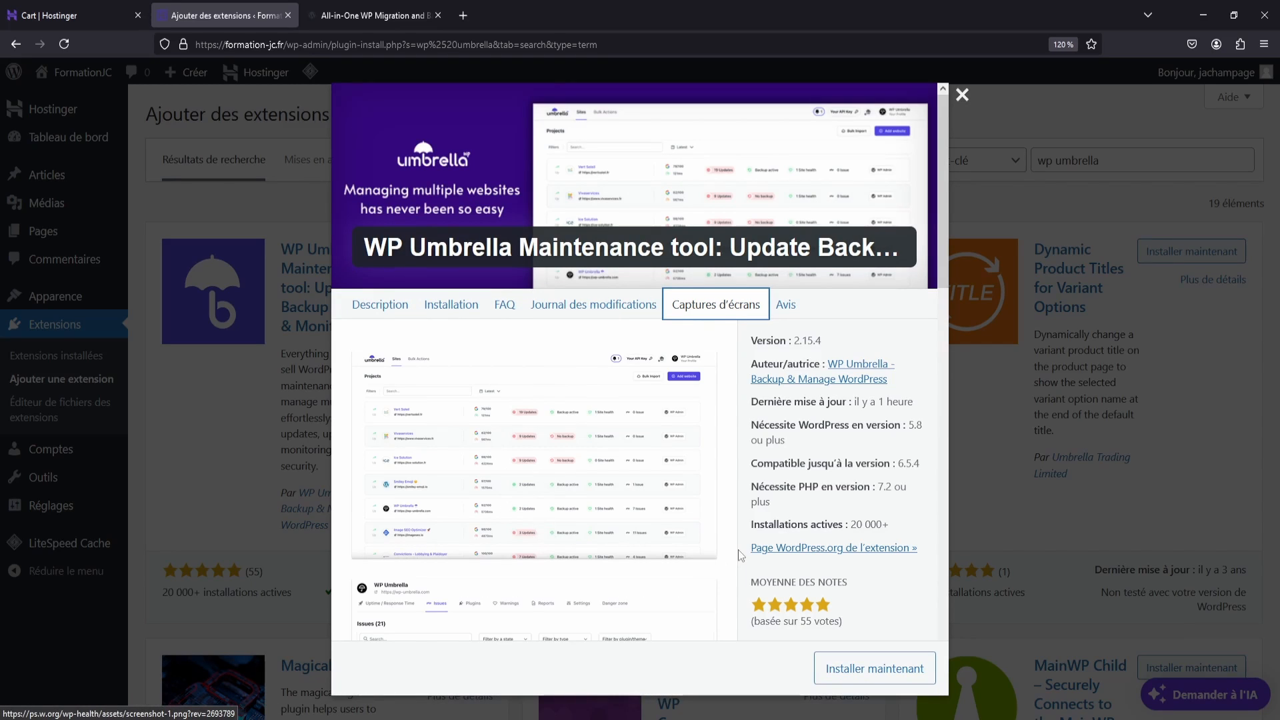
{"action": "scroll", "coordinate": [569, 512], "scroll_direction": "down", "scroll_amount": 10}
{"action": "scroll", "coordinate": [568, 514], "scroll_direction": "up", "scroll_amount": 10}
{"action": "left_click", "coordinate": [962, 94]}
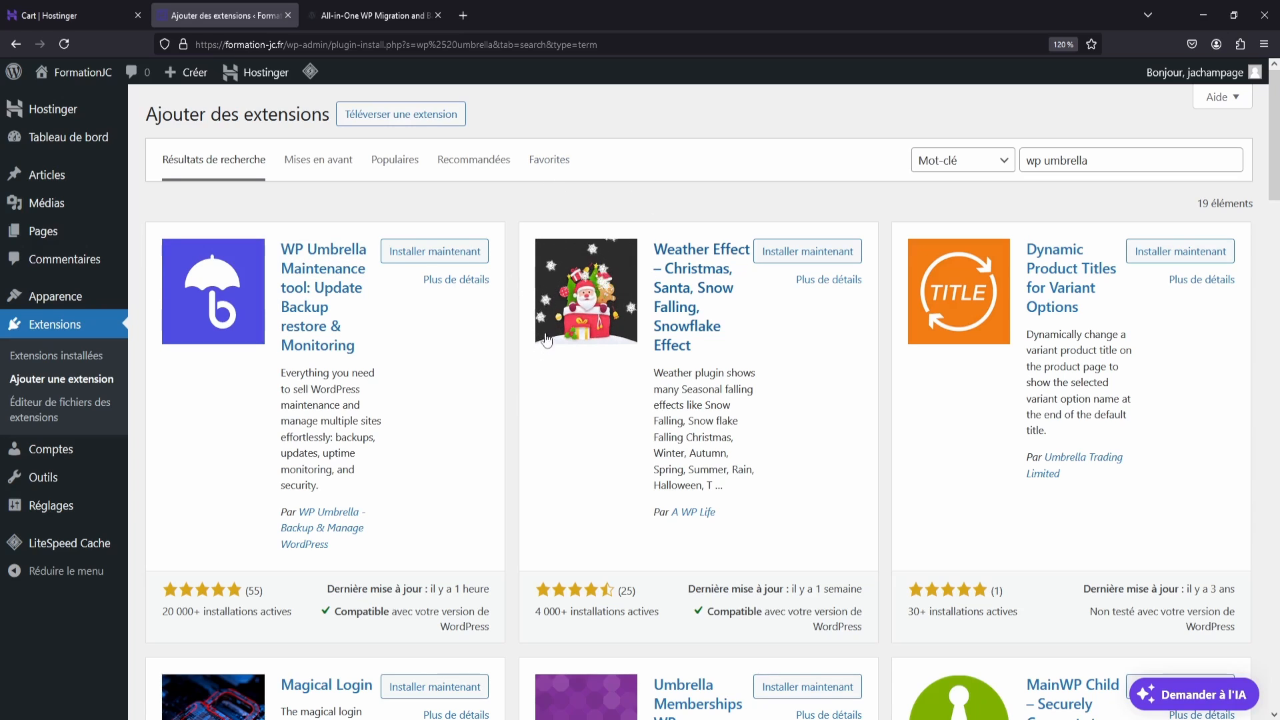
Step: Replace the catalogue search term with "elementor" to find the page builder extension
{"action": "left_click", "coordinate": [1091, 160]}
{"action": "key", "text": "ctrl+a"}
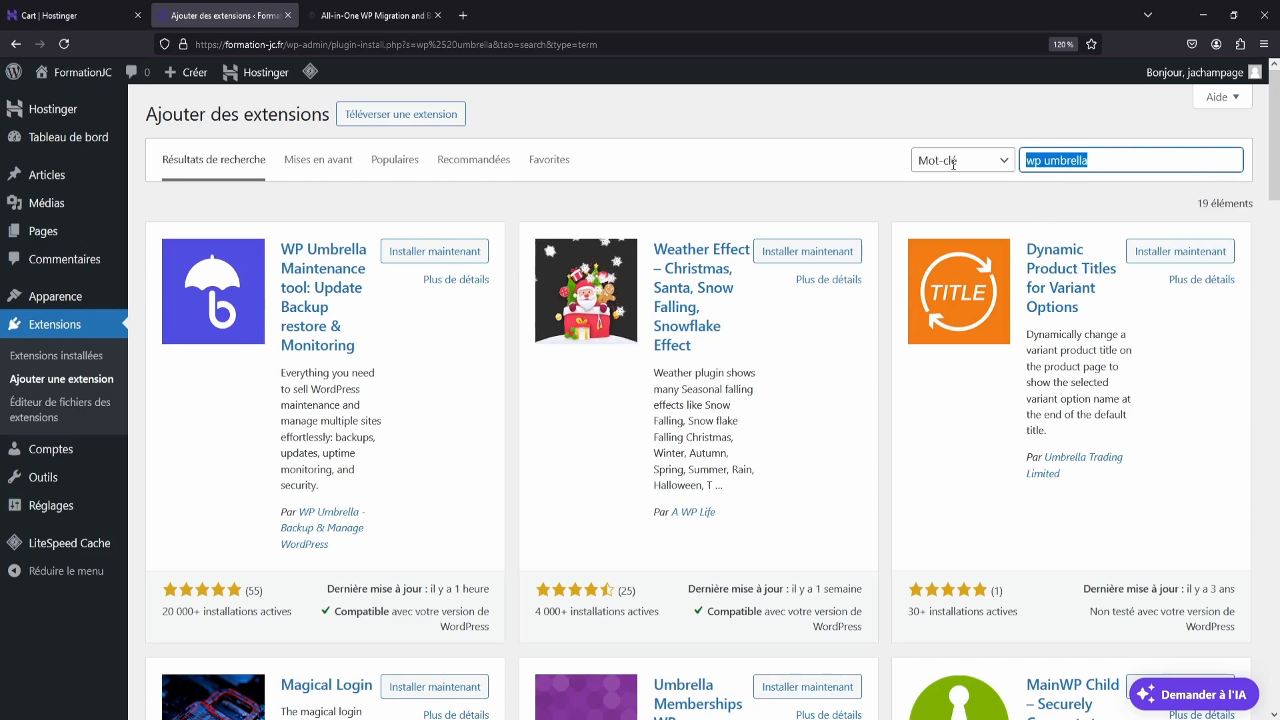
{"action": "key", "text": "BackSpace"}
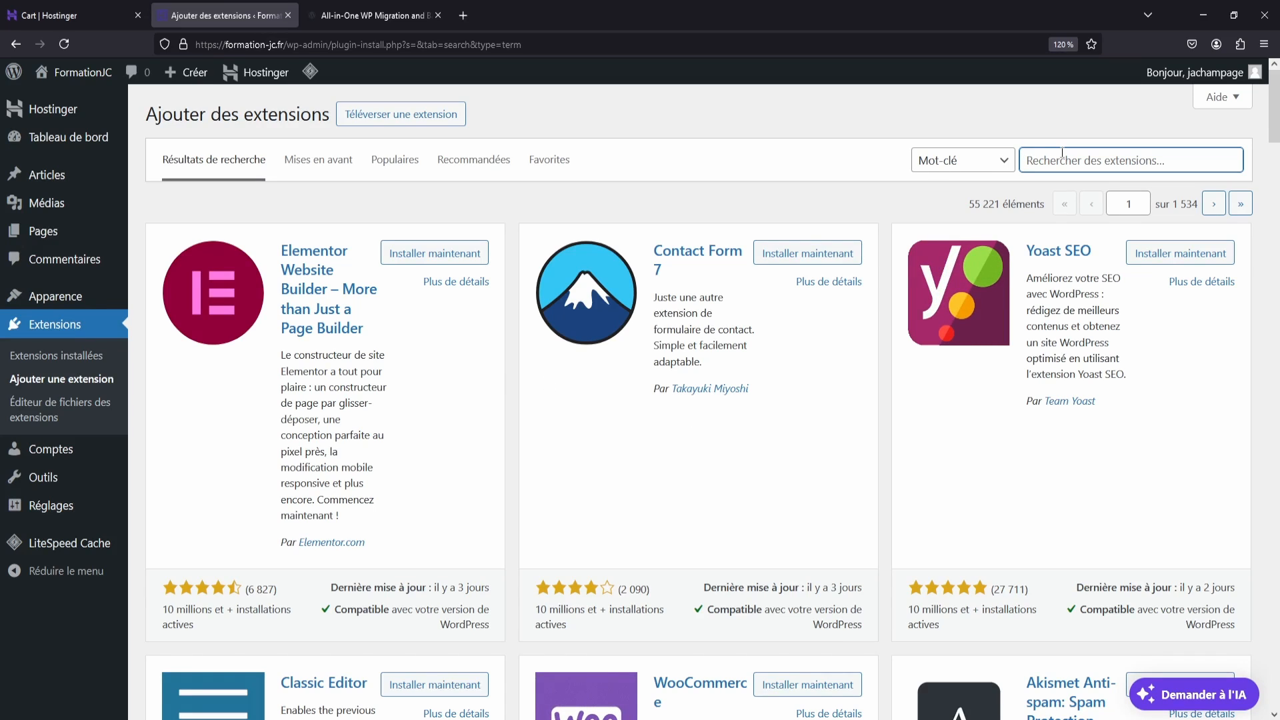
{"action": "type", "text": "ele"}
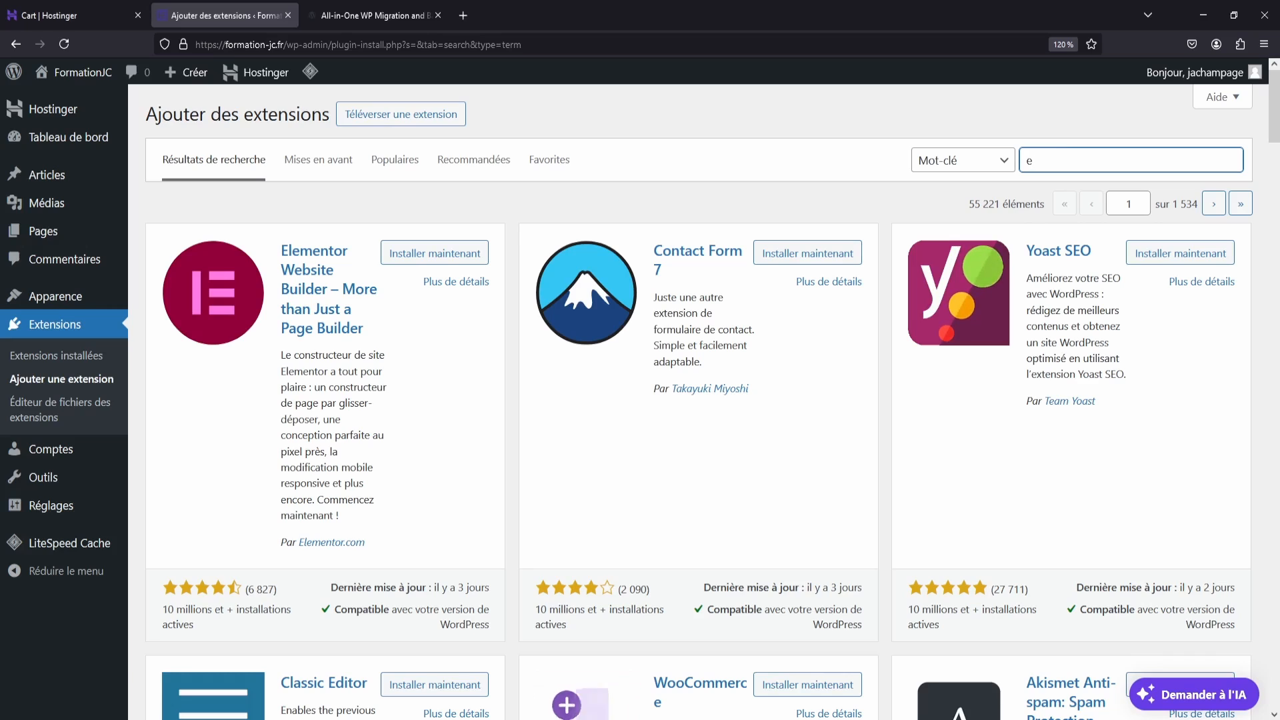
{"action": "type", "text": "mentor"}
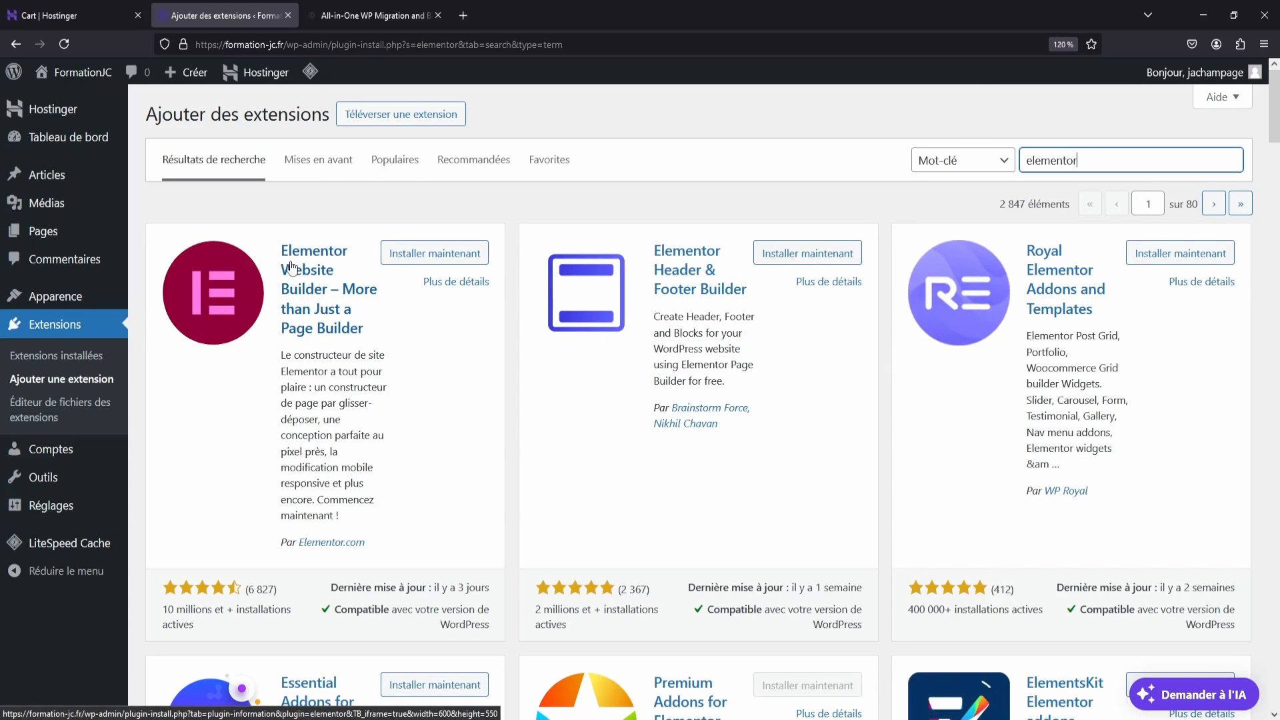
Step: Open the Elementor Website Builder details, view the drag-and-drop editor screenshot at full size, and return to the search results
{"action": "left_click", "coordinate": [327, 296]}
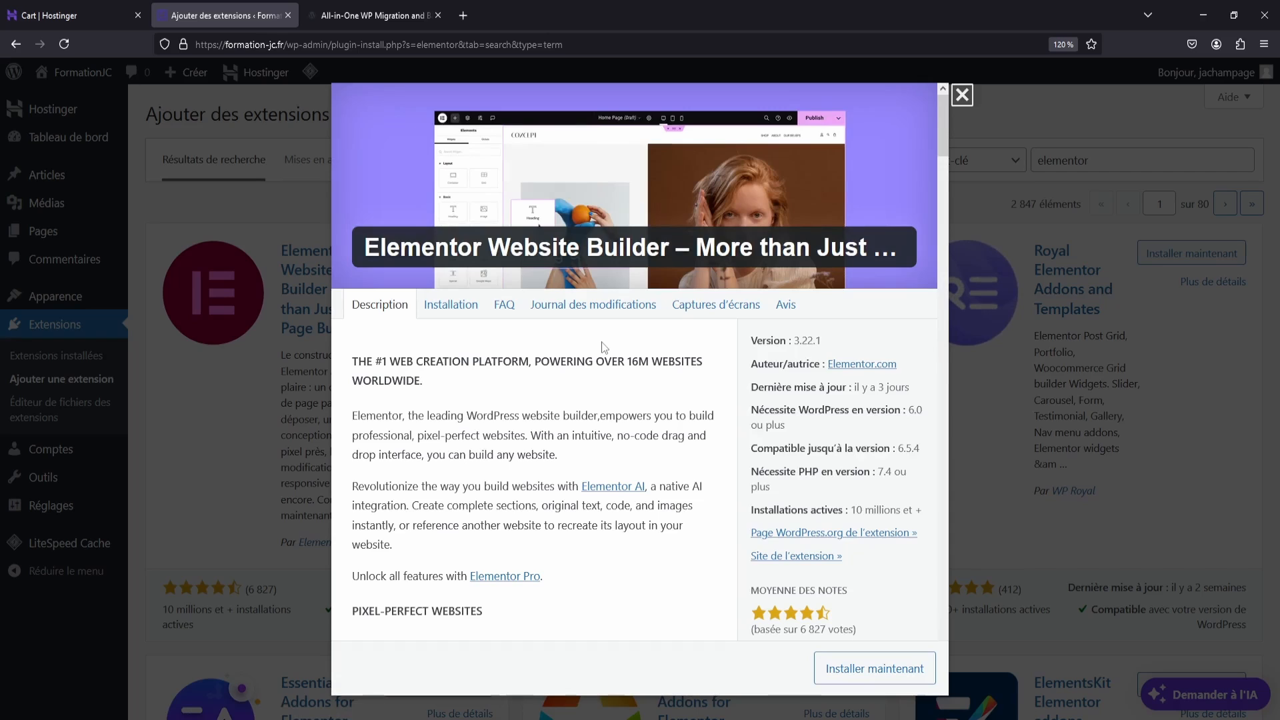
{"action": "left_click", "coordinate": [715, 305]}
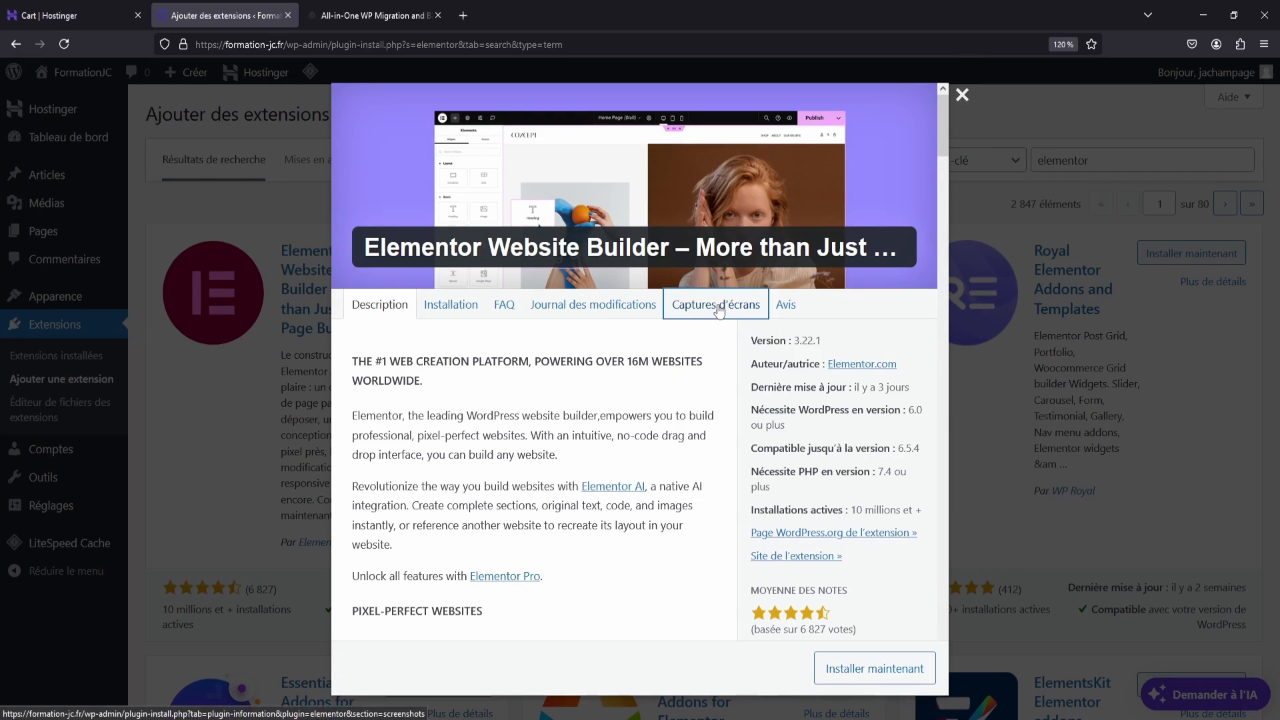
{"action": "left_click", "coordinate": [590, 437]}
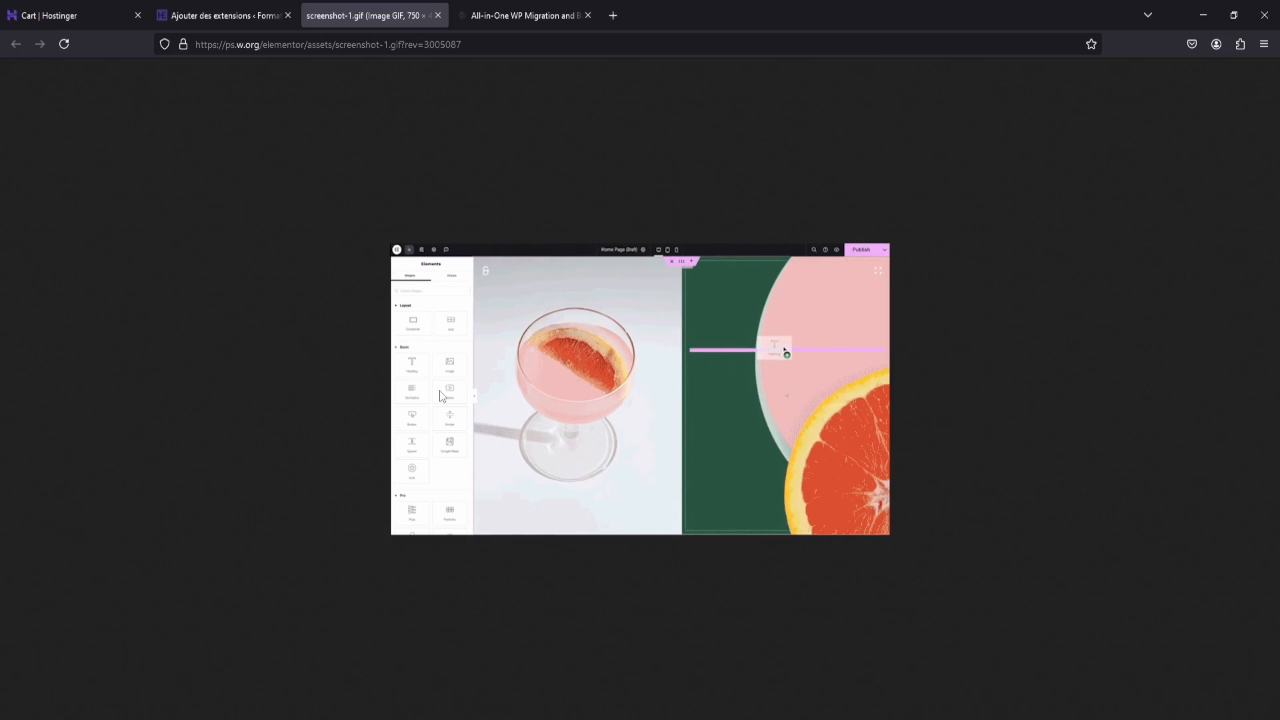
{"action": "left_click", "coordinate": [438, 16]}
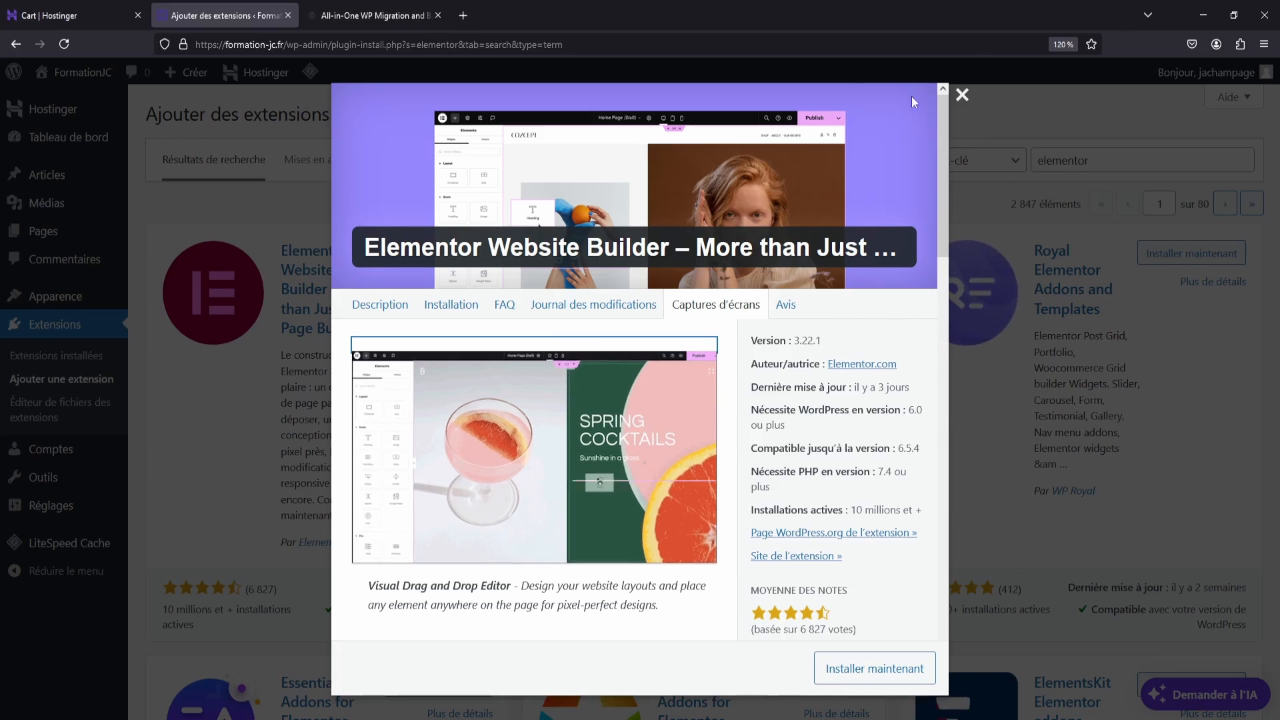
{"action": "left_click", "coordinate": [962, 94]}
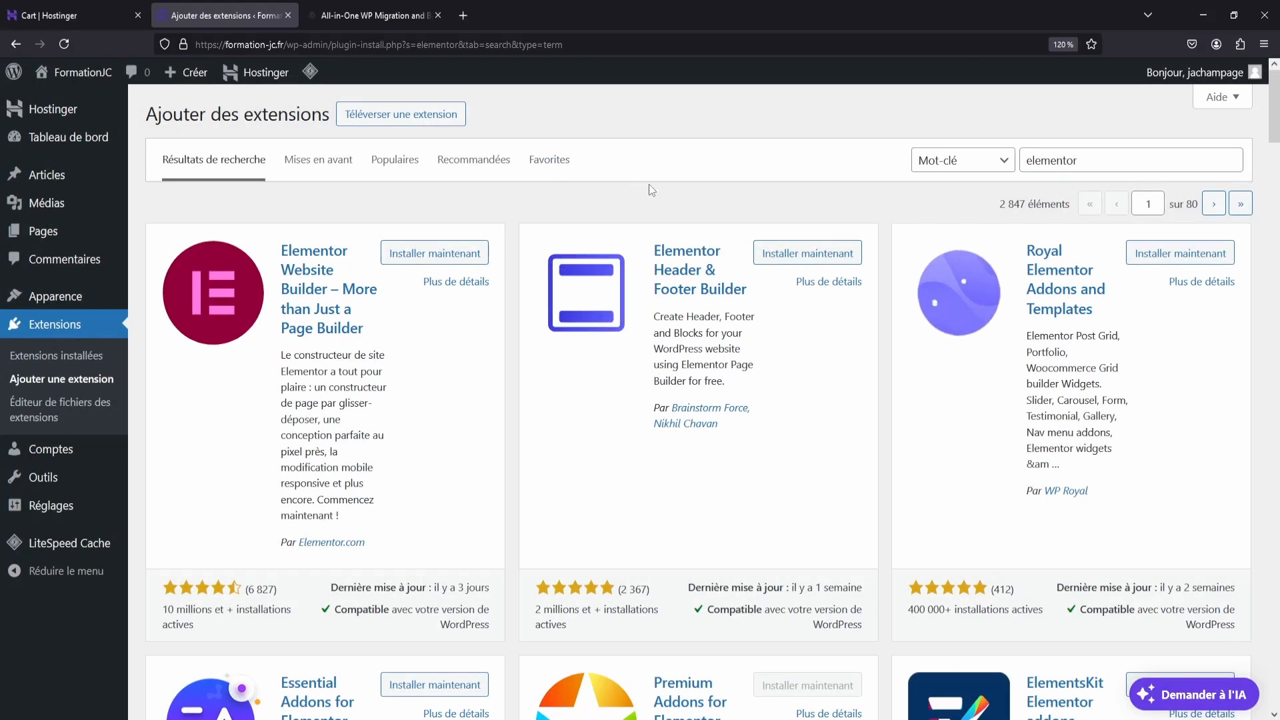
Step: Search the extension catalogue for "wp forms", look through the form extensions, and refine the term to "wp-forms"
{"action": "left_click_drag", "start_coordinate": [1079, 161], "coordinate": [943, 175]}
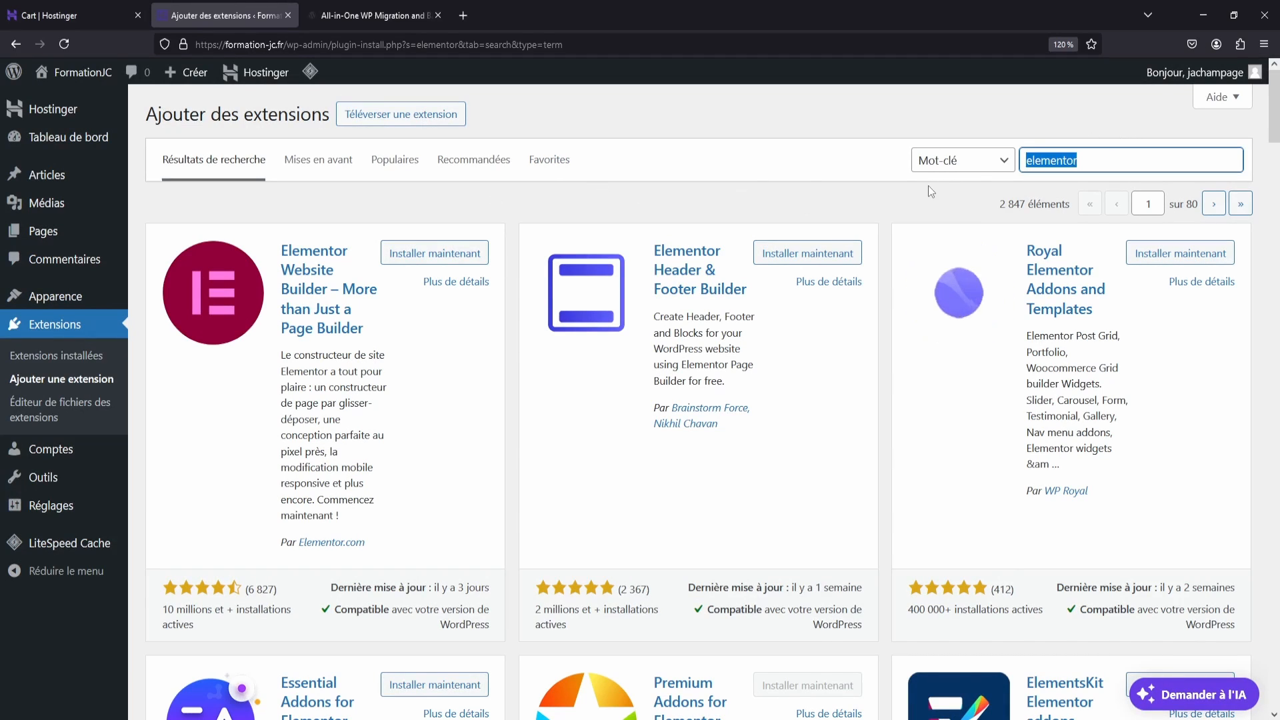
{"action": "key", "text": "BackSpace"}
{"action": "type", "text": "wp forms"}
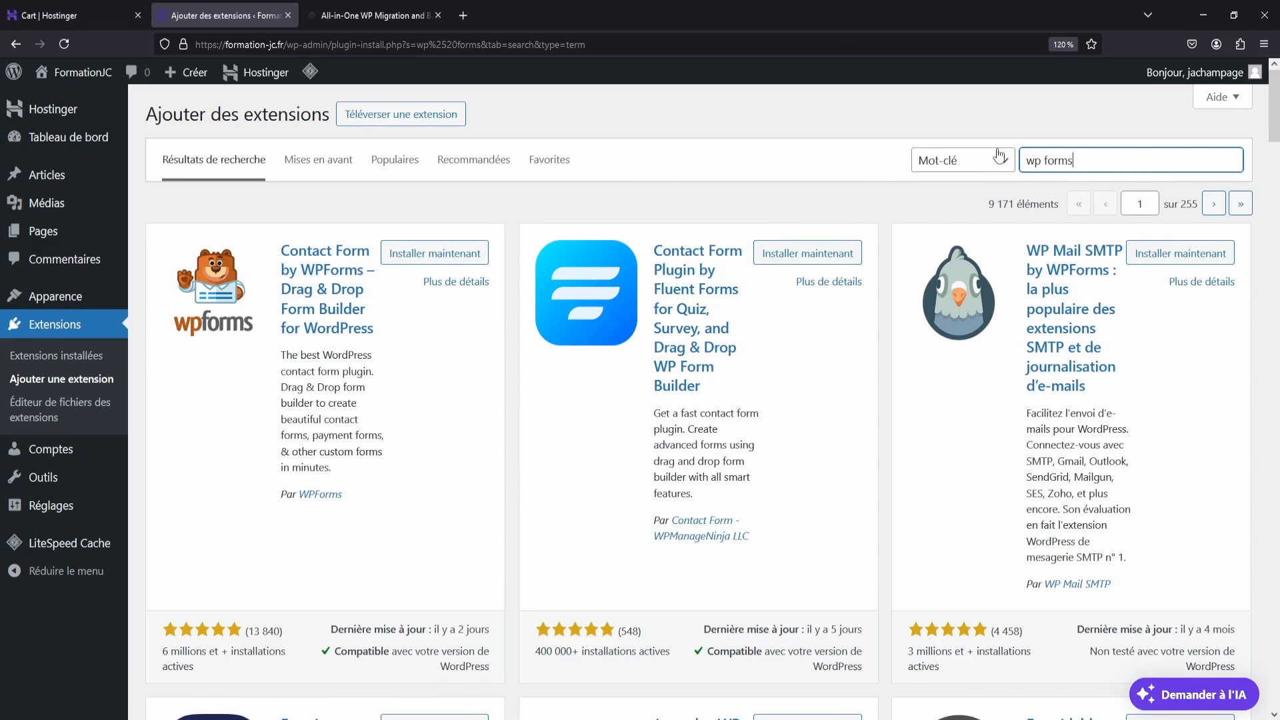
{"action": "scroll", "coordinate": [894, 245], "scroll_direction": "down", "scroll_amount": 6}
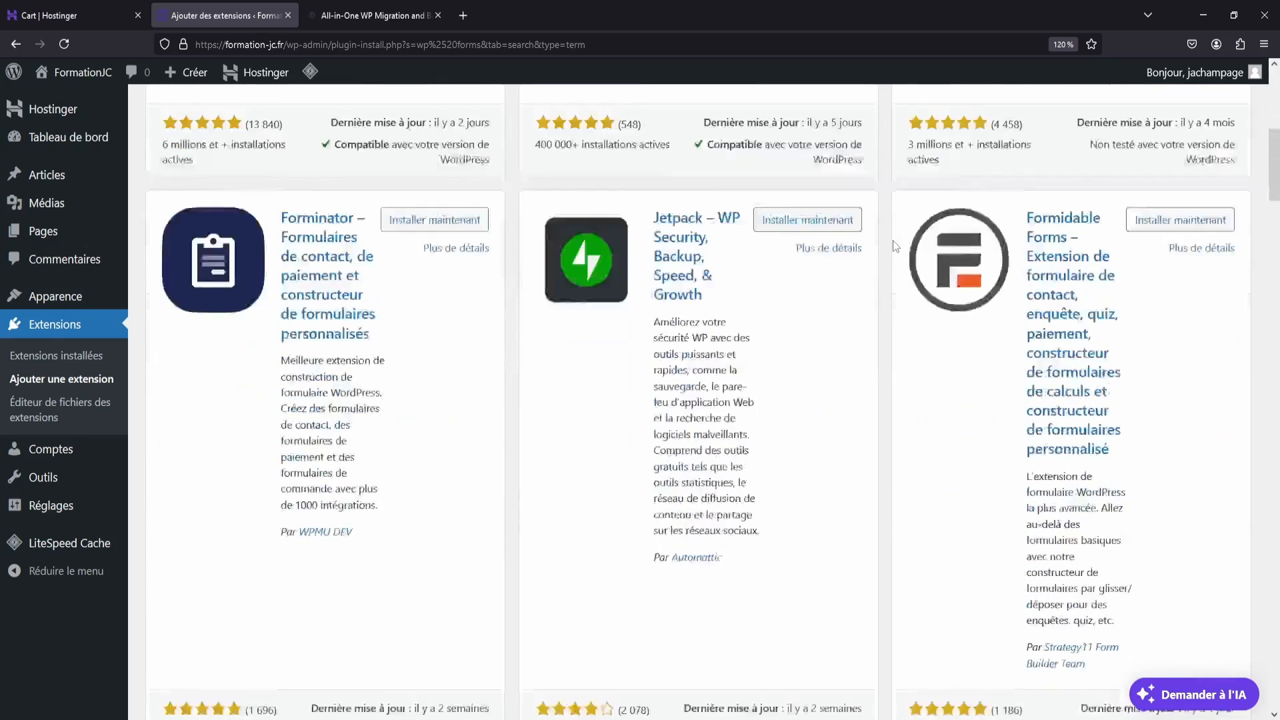
{"action": "scroll", "coordinate": [893, 246], "scroll_direction": "up", "scroll_amount": 3}
{"action": "scroll", "coordinate": [456, 367], "scroll_direction": "up", "scroll_amount": 3}
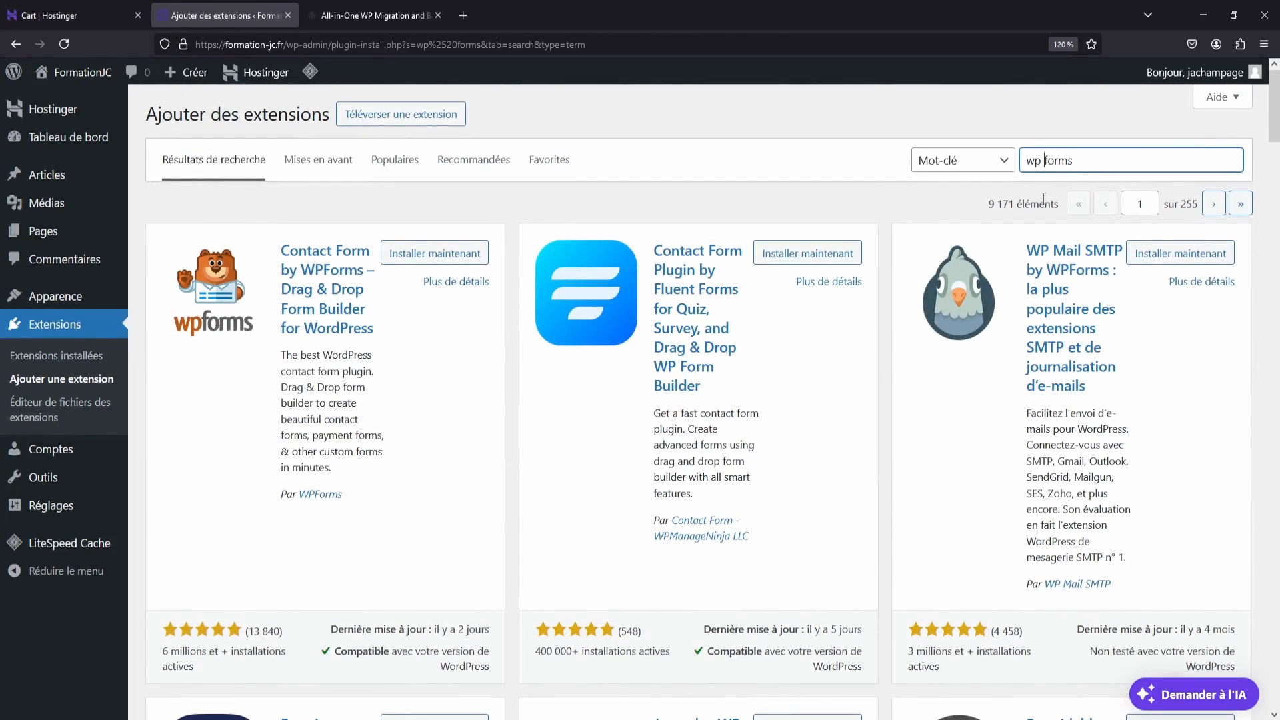
{"action": "left_click", "coordinate": [1032, 160]}
{"action": "key", "text": "BackSpace"}
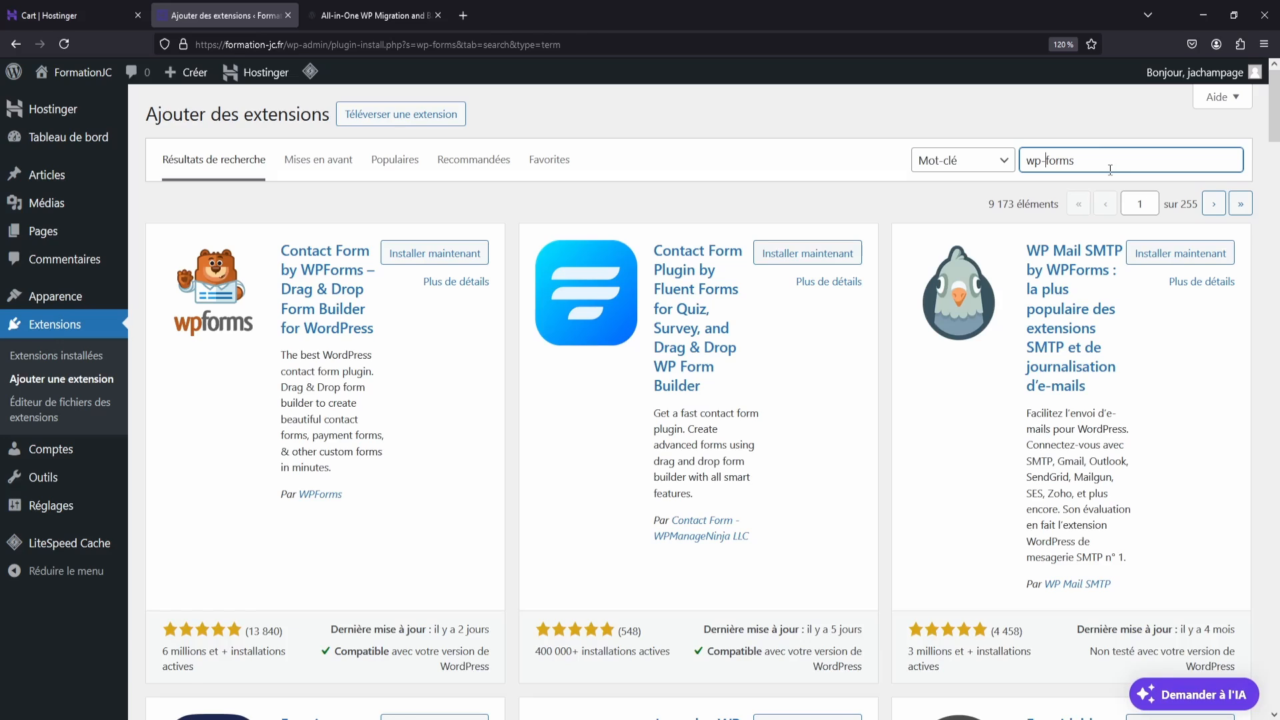
Step: Search the extension catalogue for "gravity forms" and copy that search term
{"action": "left_click_drag", "start_coordinate": [1110, 168], "coordinate": [1006, 162]}
{"action": "type", "text": "gravity"}
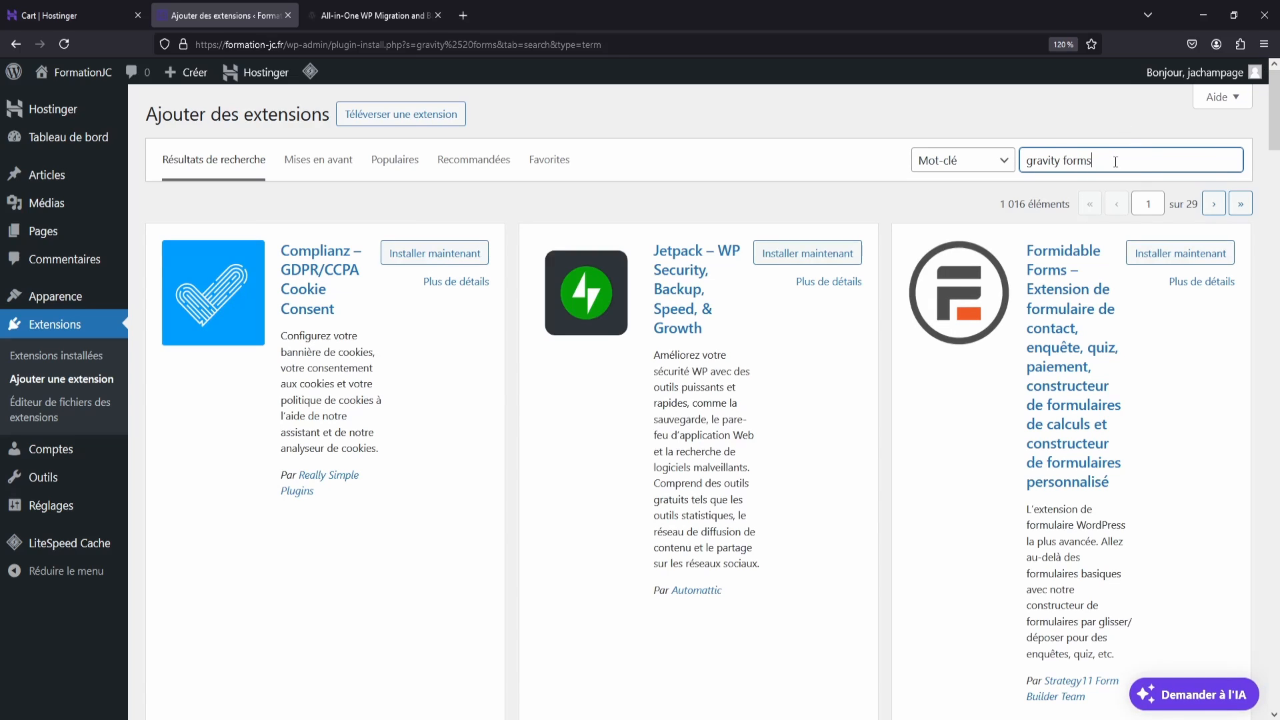
{"action": "triple_click", "coordinate": [1116, 162]}
{"action": "key", "text": "ctrl+c"}
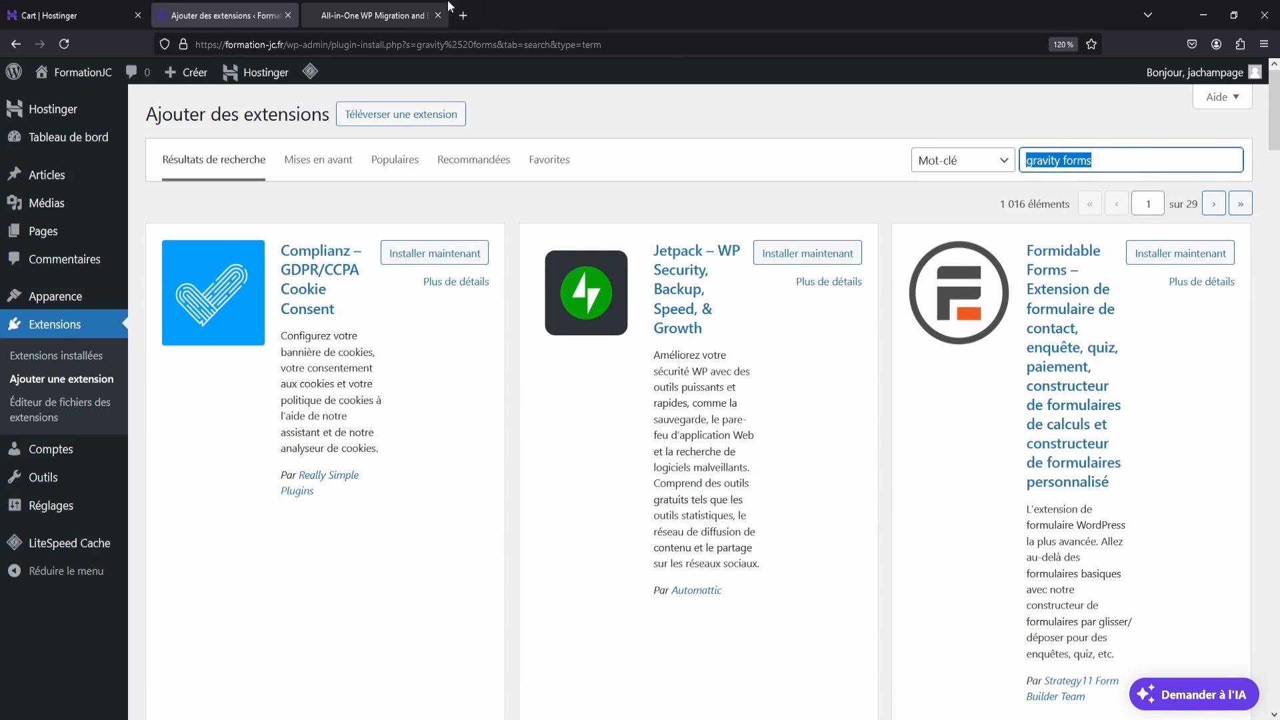
Step: Run a web search for "plugin gravity forms" in the browser tab showing All-in-One WP Migration and Backup
{"action": "left_click", "coordinate": [371, 15]}
{"action": "left_click", "coordinate": [364, 44]}
{"action": "type", "text": "p"}
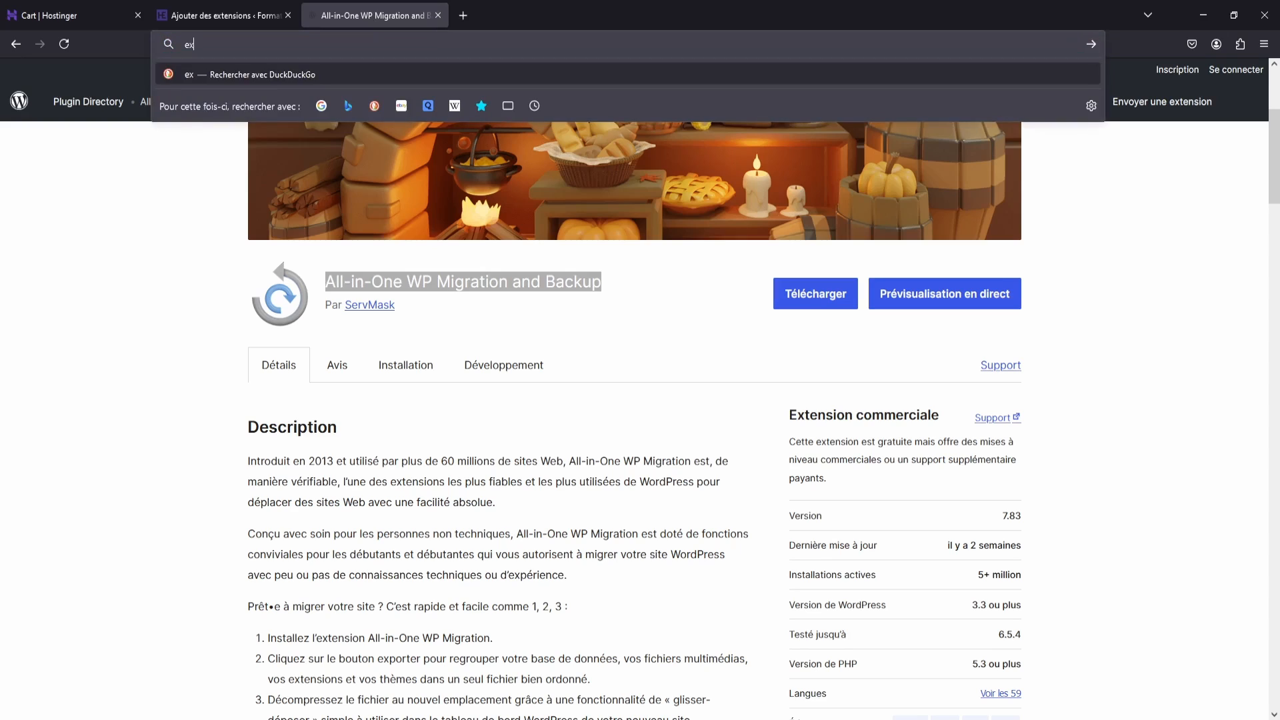
{"action": "key", "text": "BackSpace"}
{"action": "type", "text": "plugin"}
{"action": "key", "text": "ctrl+v"}
{"action": "key", "text": "Return"}
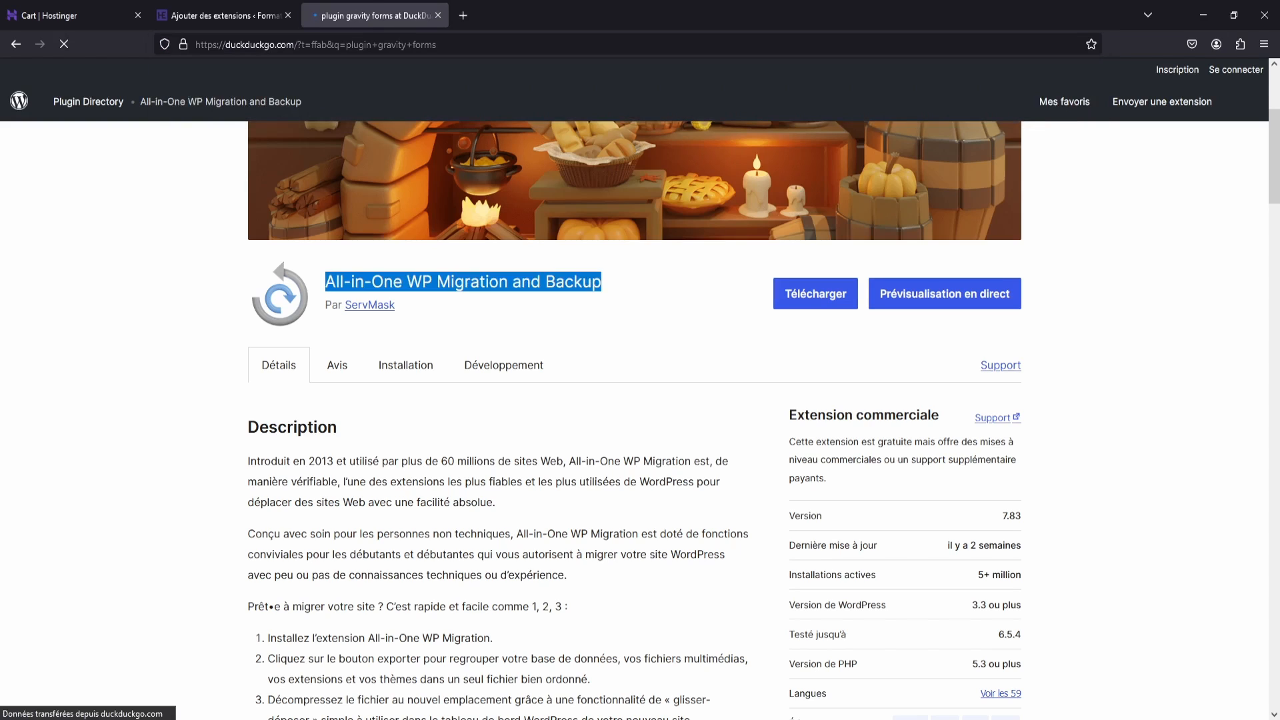
Step: Open the Gravity Forms website from the web results, look over its home page, and close that tab
{"action": "left_click", "coordinate": [256, 204]}
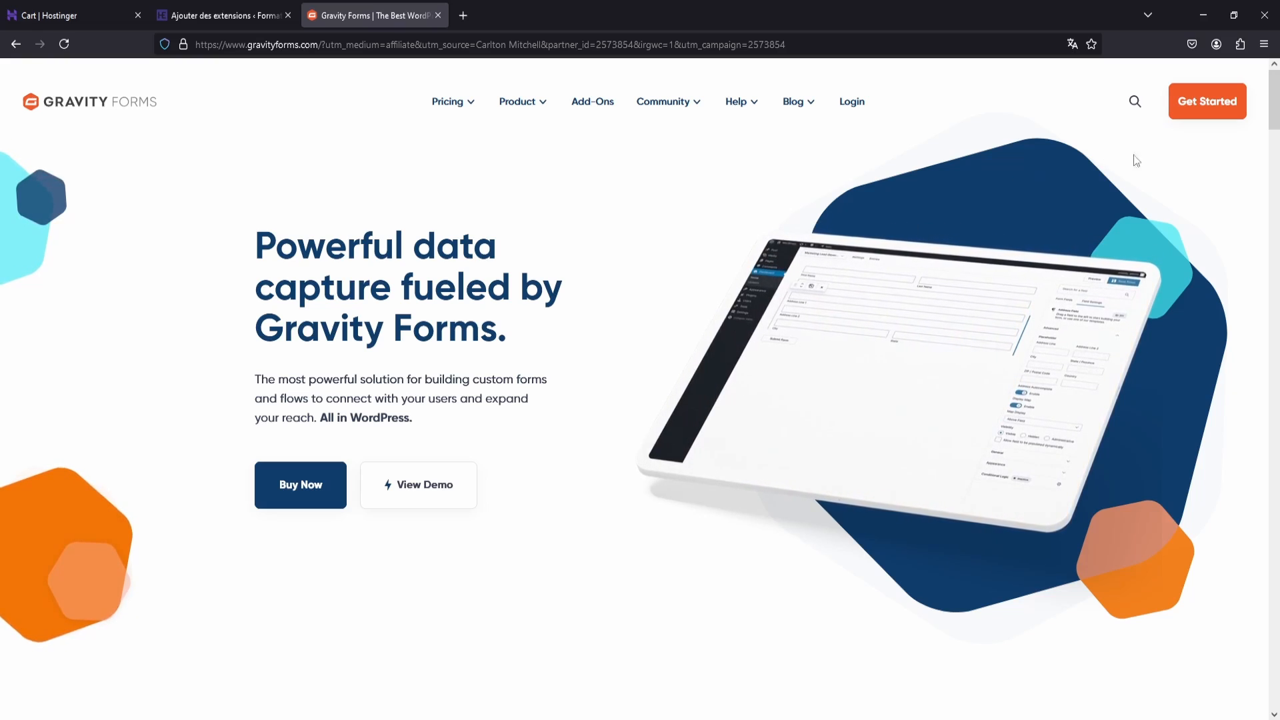
{"action": "mouse_move", "coordinate": [1275, 94]}
{"action": "left_mouse_down"}
{"action": "mouse_move", "coordinate": [1277, 217]}
{"action": "mouse_move", "coordinate": [1276, 75]}
{"action": "left_mouse_up"}
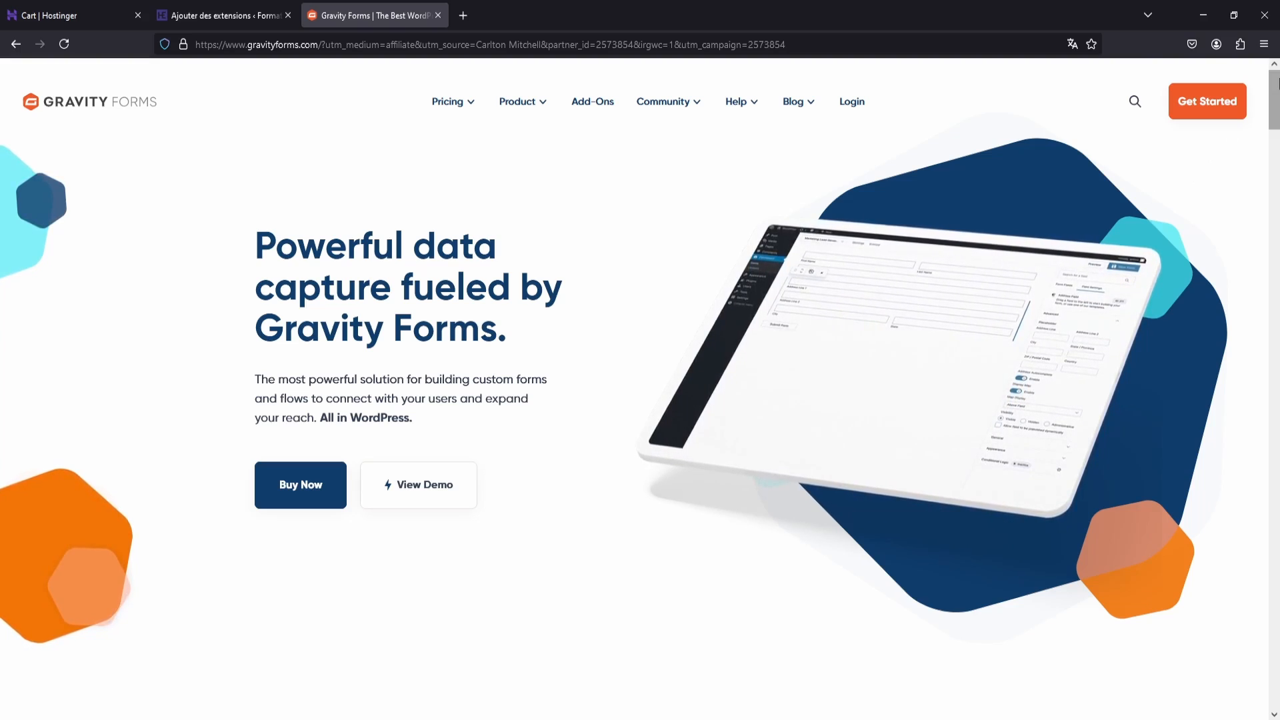
{"action": "scroll", "coordinate": [912, 273], "scroll_direction": "down", "scroll_amount": 10}
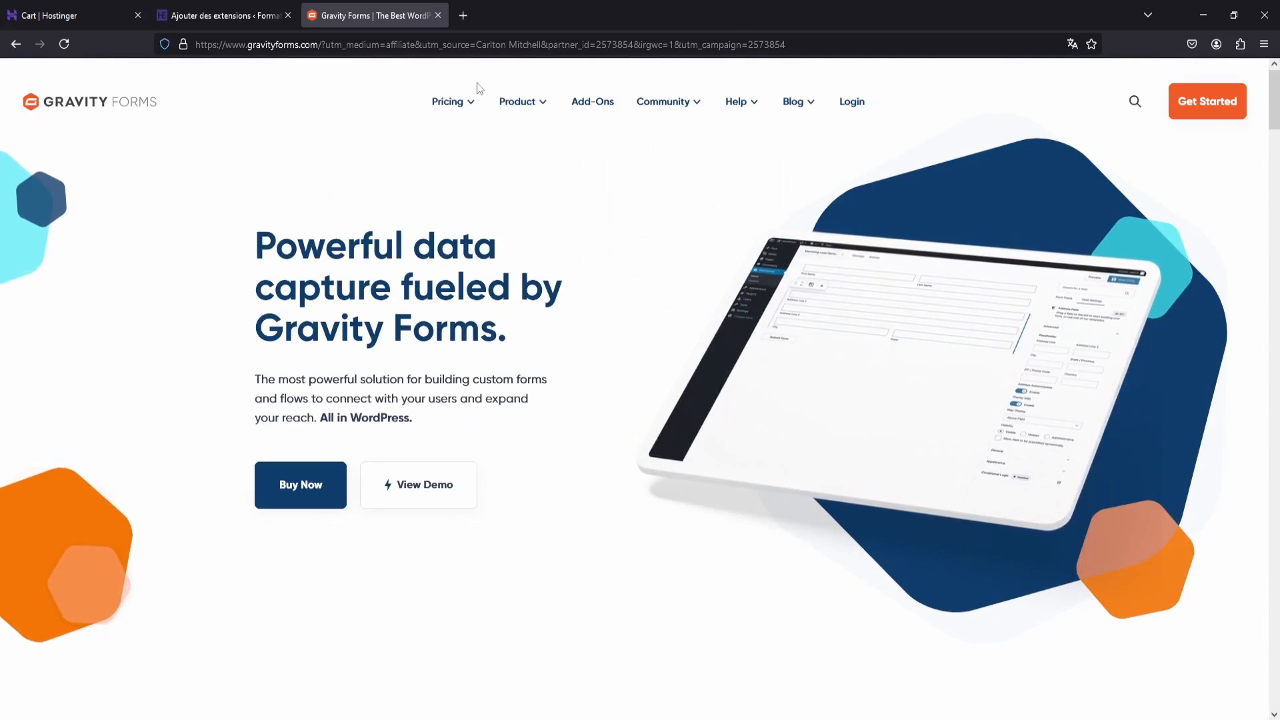
{"action": "left_click", "coordinate": [438, 14]}
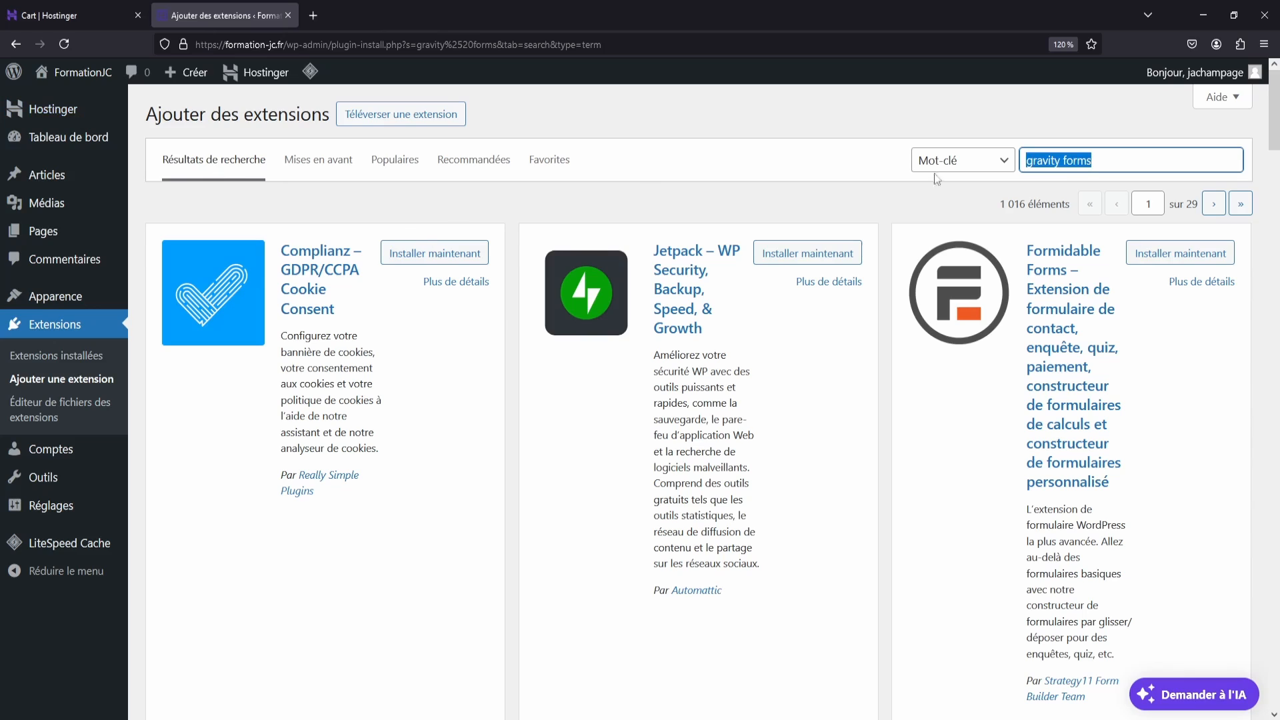
Step: Search the site's extension catalogue for "tablepress"
{"action": "left_click", "coordinate": [1133, 156]}
{"action": "key", "text": "ctrl+a"}
{"action": "key", "text": "BackSpace"}
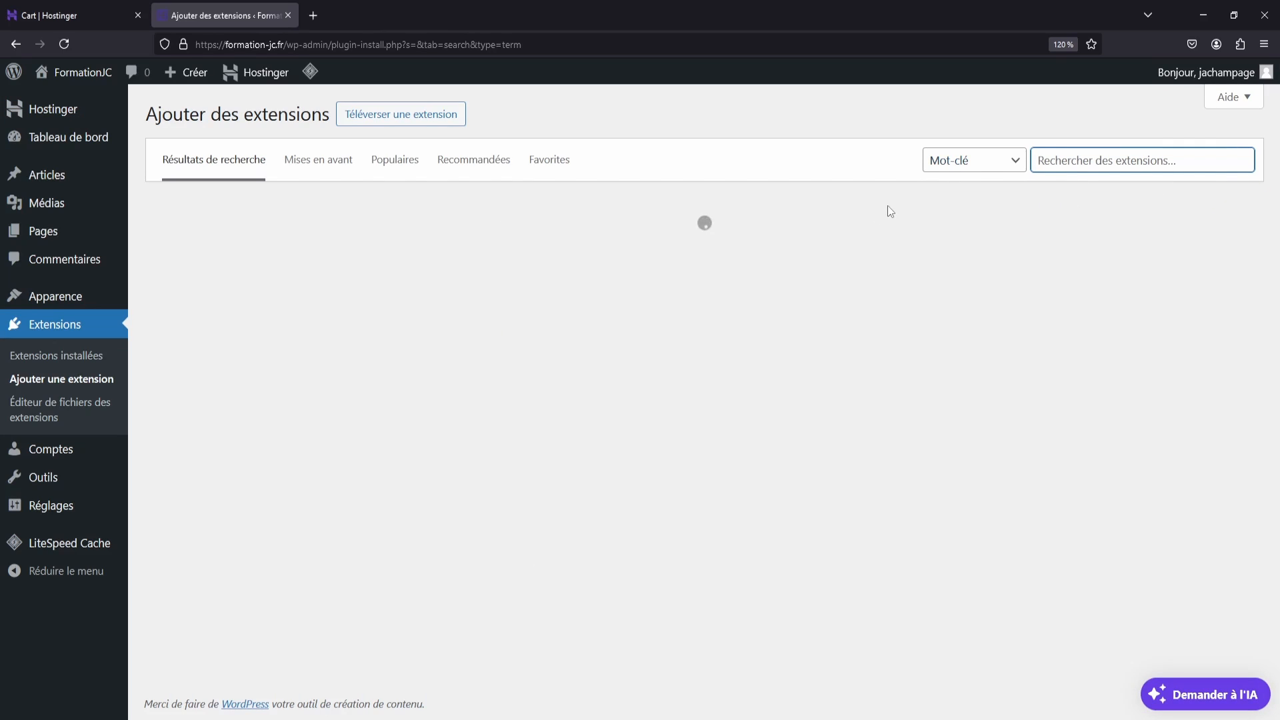
{"action": "type", "text": "tab"}
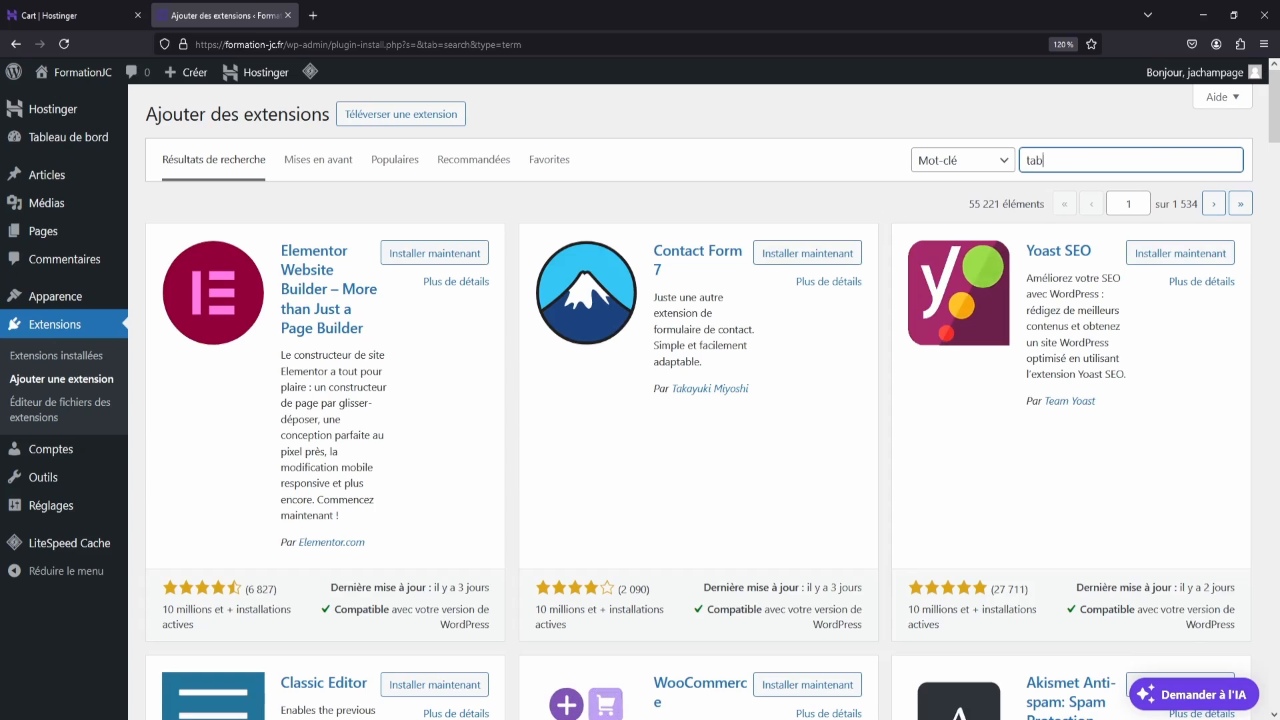
{"action": "type", "text": "lepress"}
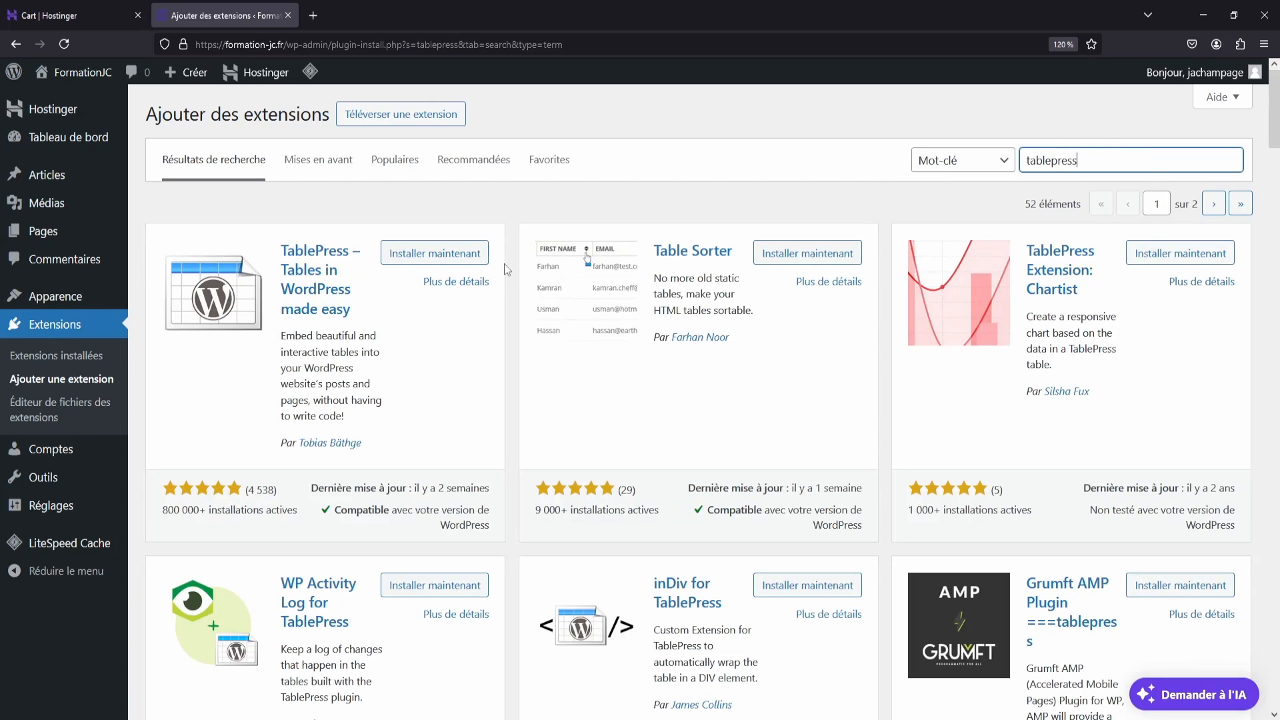
Step: View the TablePress extension's details, enlarge its "All Tables" screenshot in a new tab, and close both the tab and the details
{"action": "left_click", "coordinate": [299, 269]}
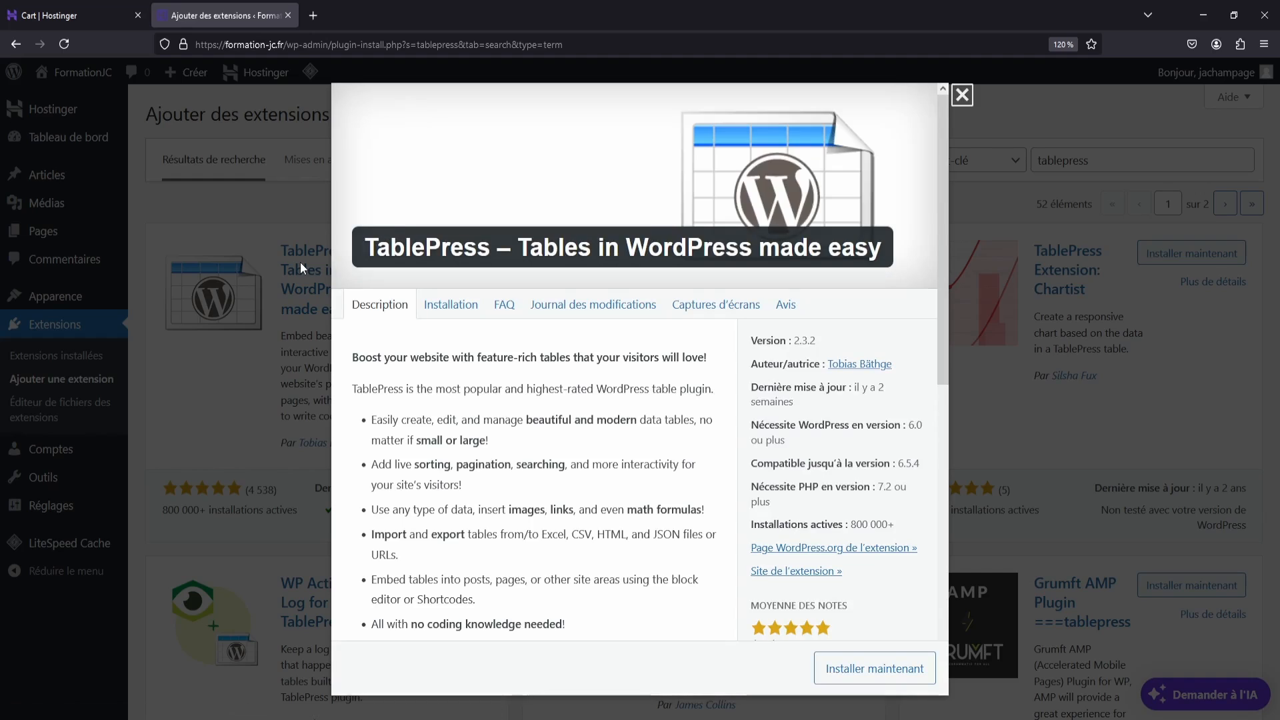
{"action": "scroll", "coordinate": [243, 304], "scroll_direction": "down", "scroll_amount": 15}
{"action": "scroll", "coordinate": [467, 300], "scroll_direction": "up", "scroll_amount": 15}
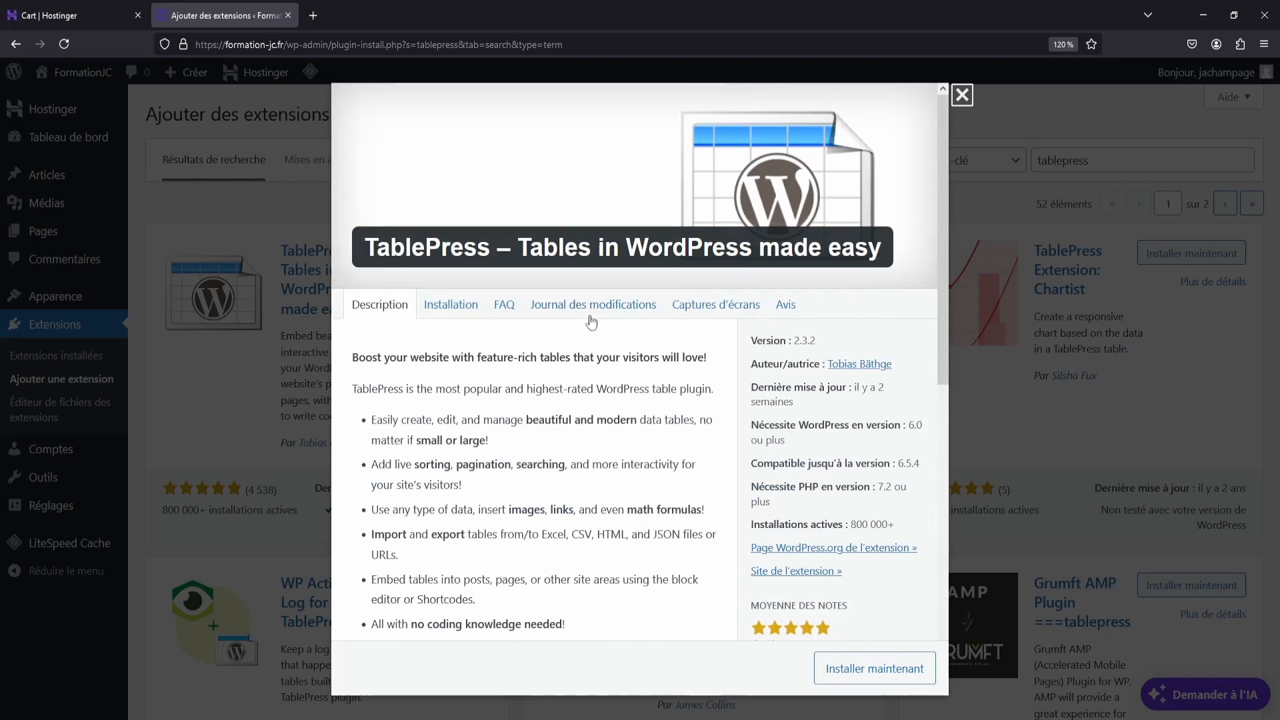
{"action": "left_click", "coordinate": [689, 302]}
{"action": "left_click", "coordinate": [587, 468]}
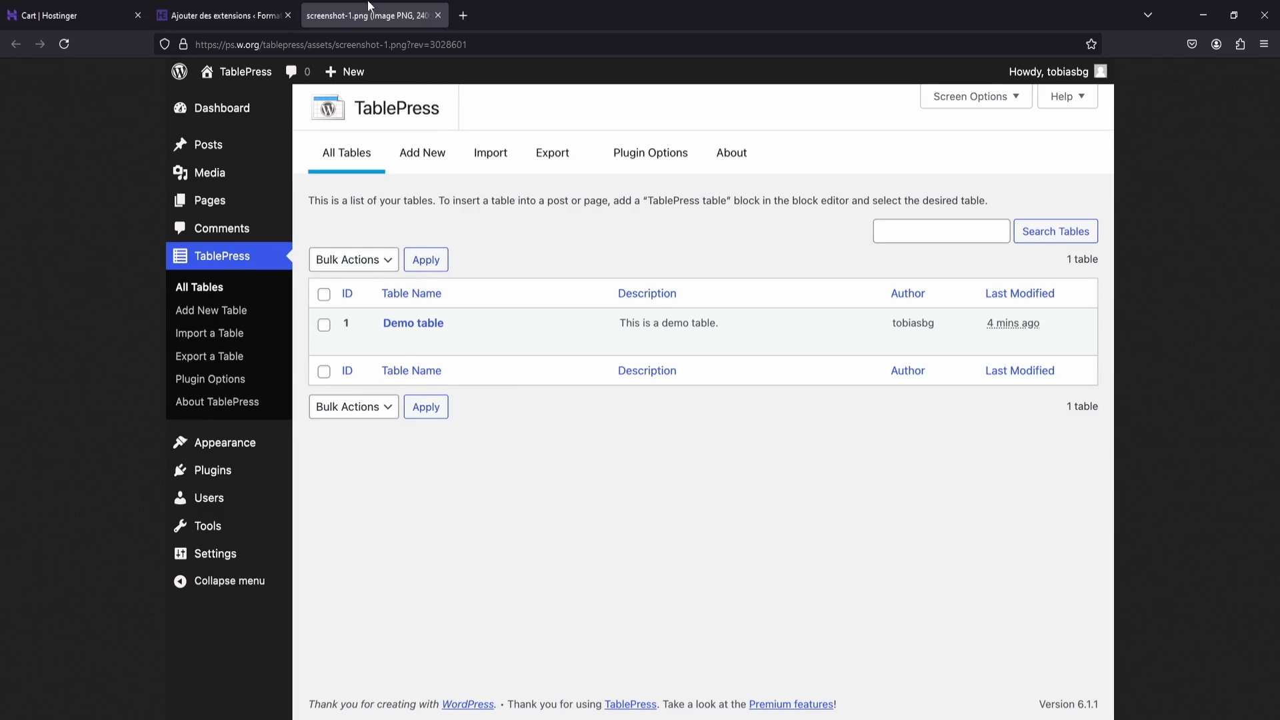
{"action": "left_click", "coordinate": [438, 16]}
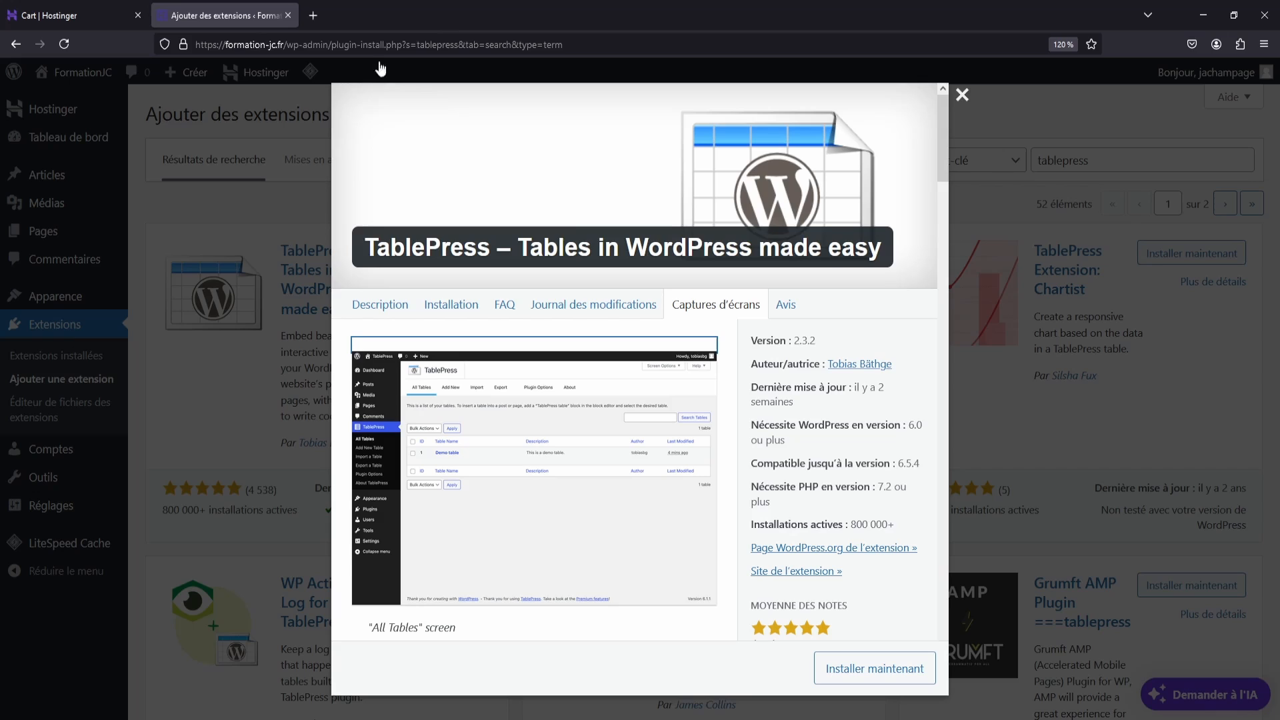
{"action": "left_click", "coordinate": [962, 95]}
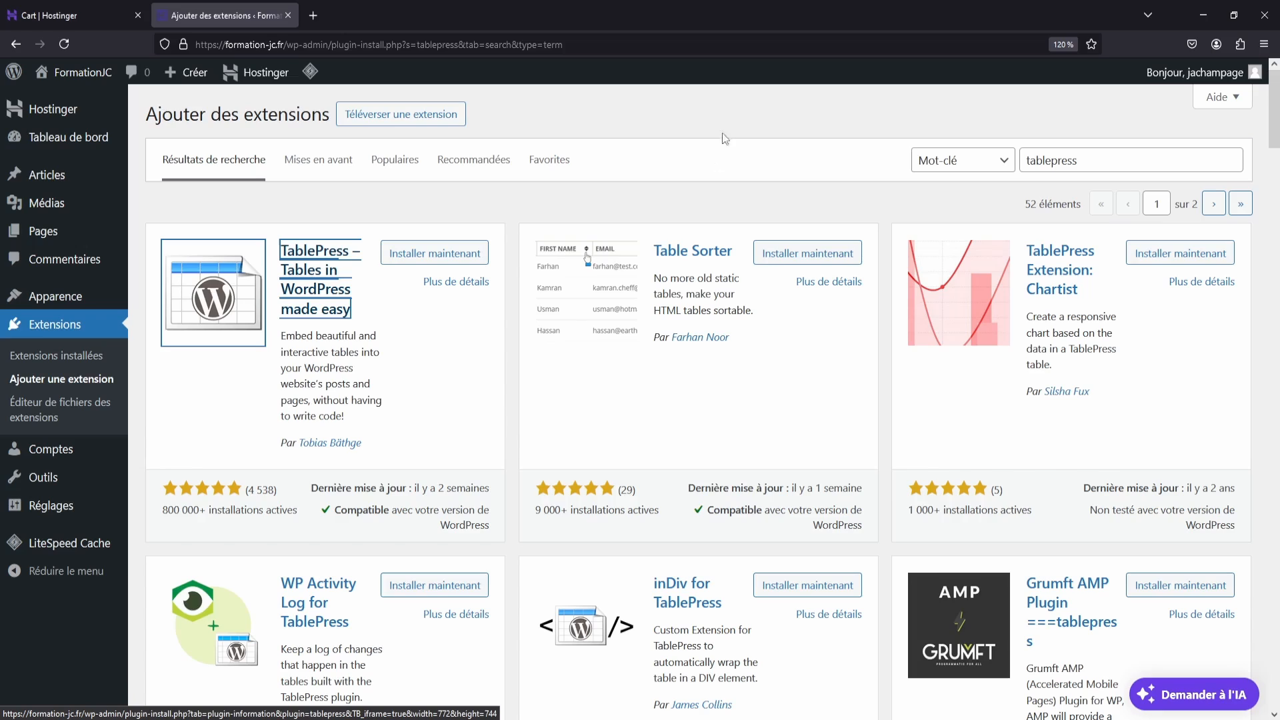
Step: Search the extension catalogue for "spectra", read through the Spectra – WordPress Gutenberg Blocks description, and close its details
{"action": "left_click_drag", "start_coordinate": [1092, 161], "coordinate": [1005, 158]}
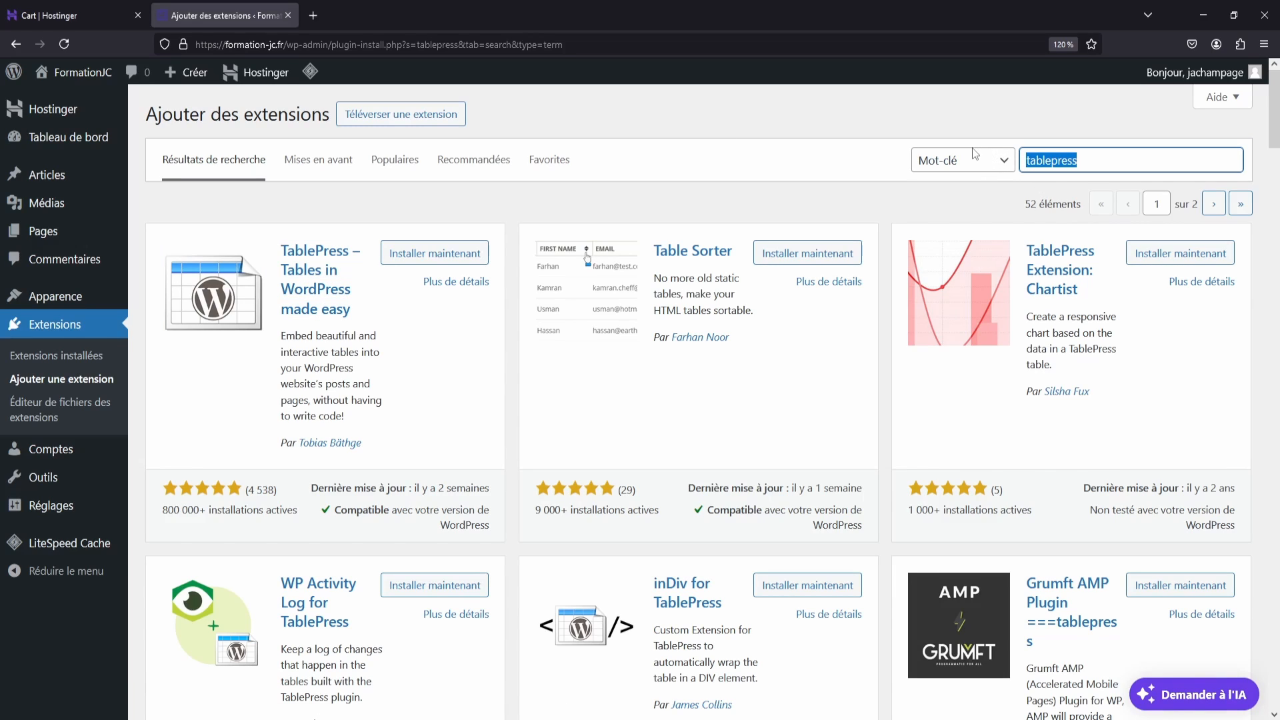
{"action": "type", "text": "spectra"}
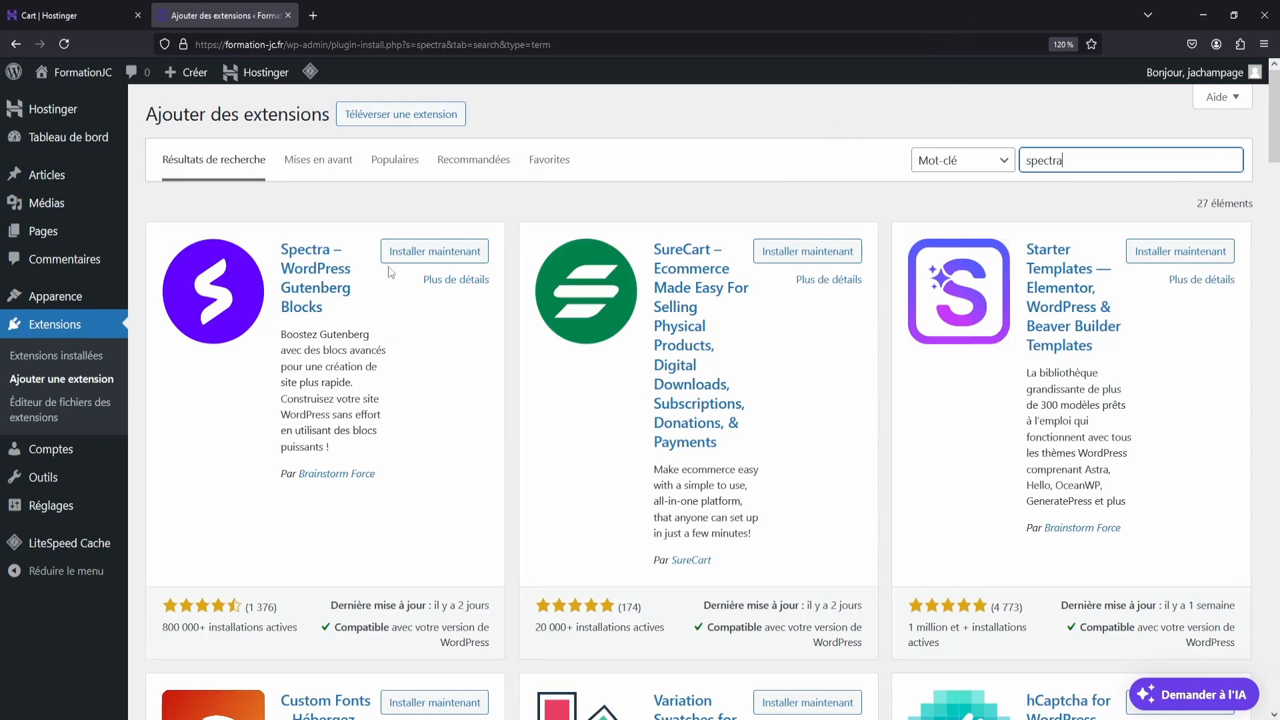
{"action": "left_click", "coordinate": [303, 279]}
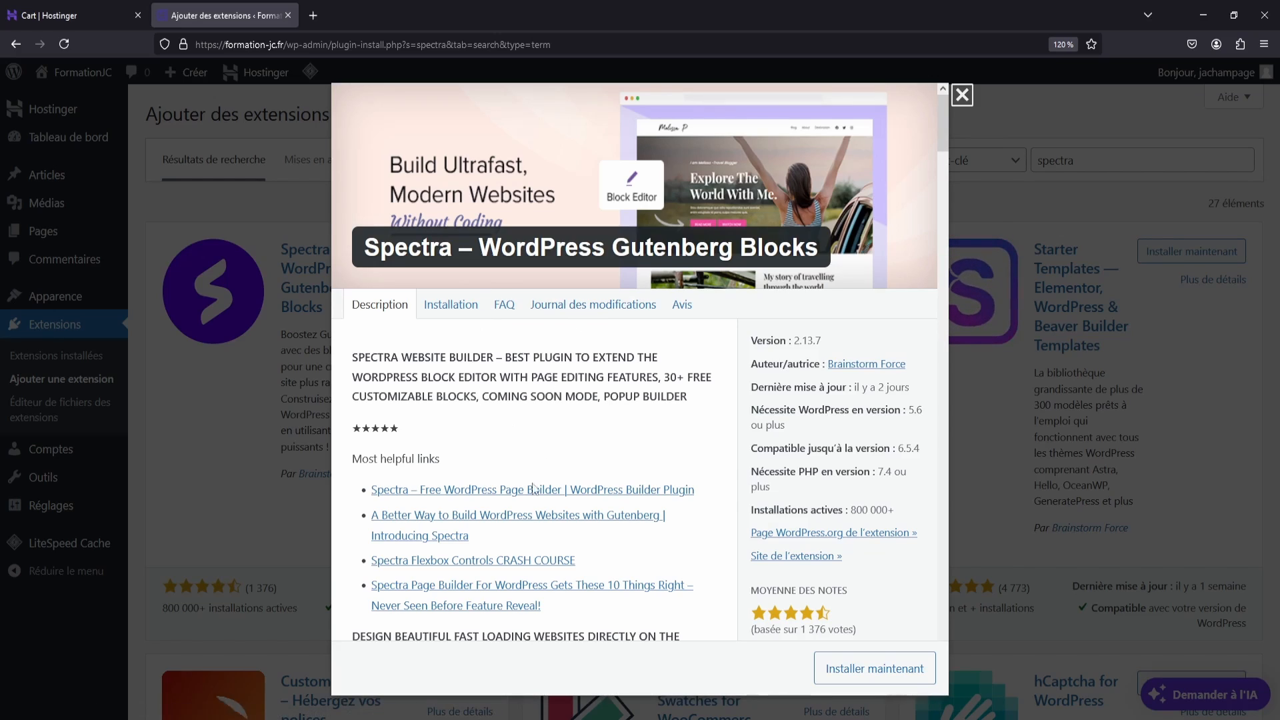
{"action": "scroll", "coordinate": [558, 568], "scroll_direction": "down", "scroll_amount": 10}
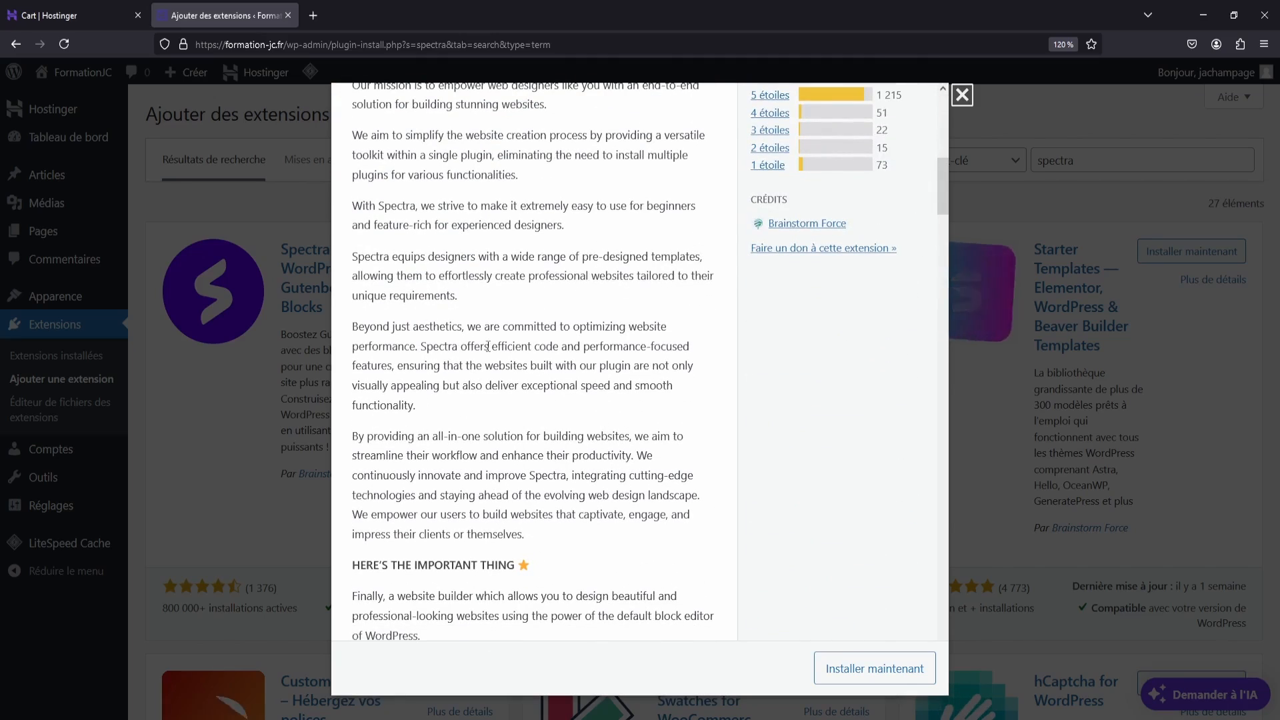
{"action": "scroll", "coordinate": [539, 309], "scroll_direction": "up", "scroll_amount": 5}
{"action": "scroll", "coordinate": [539, 309], "scroll_direction": "up", "scroll_amount": 4}
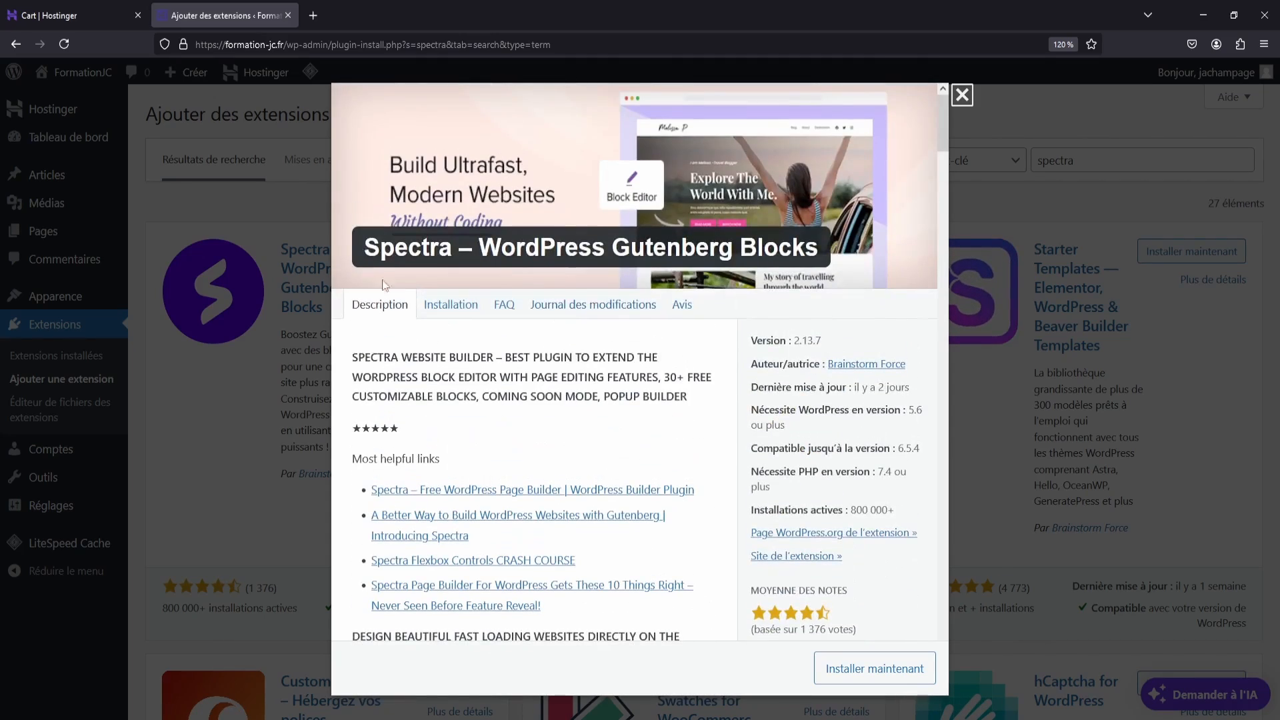
{"action": "left_click", "coordinate": [962, 94]}
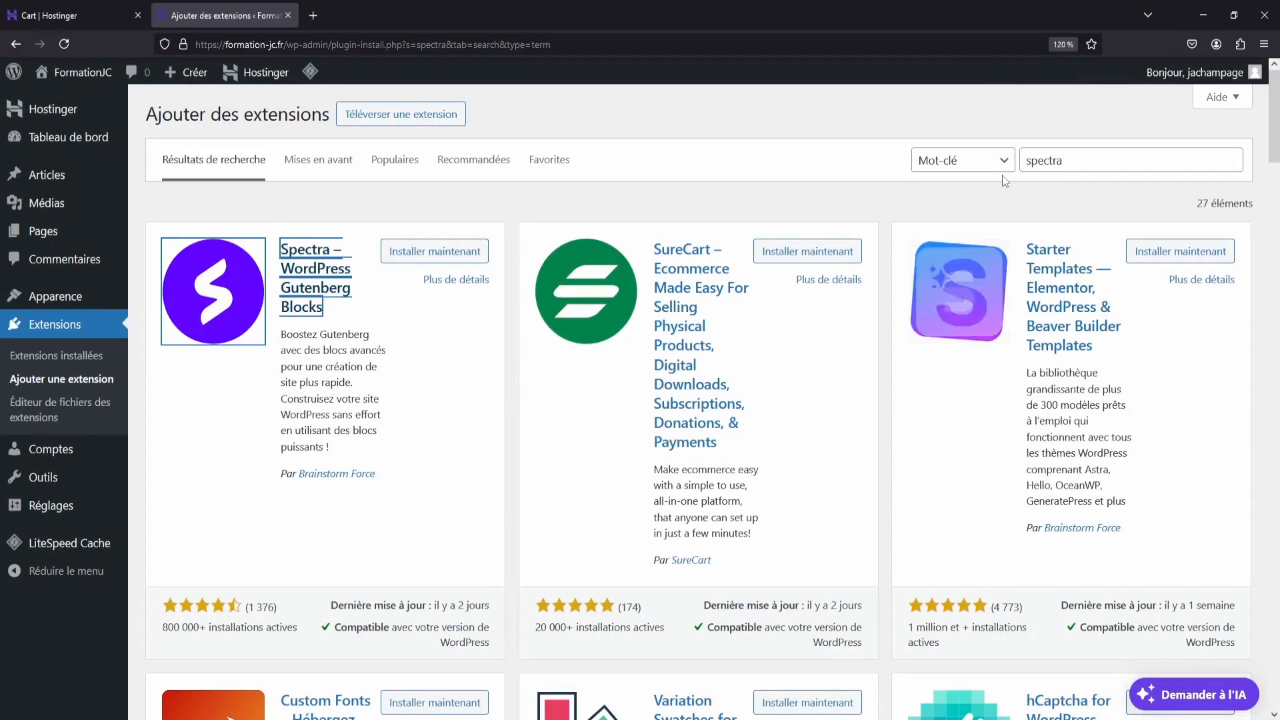
Step: Replace the extension search term with "statistics"
{"action": "key", "text": "shift+Tab"}
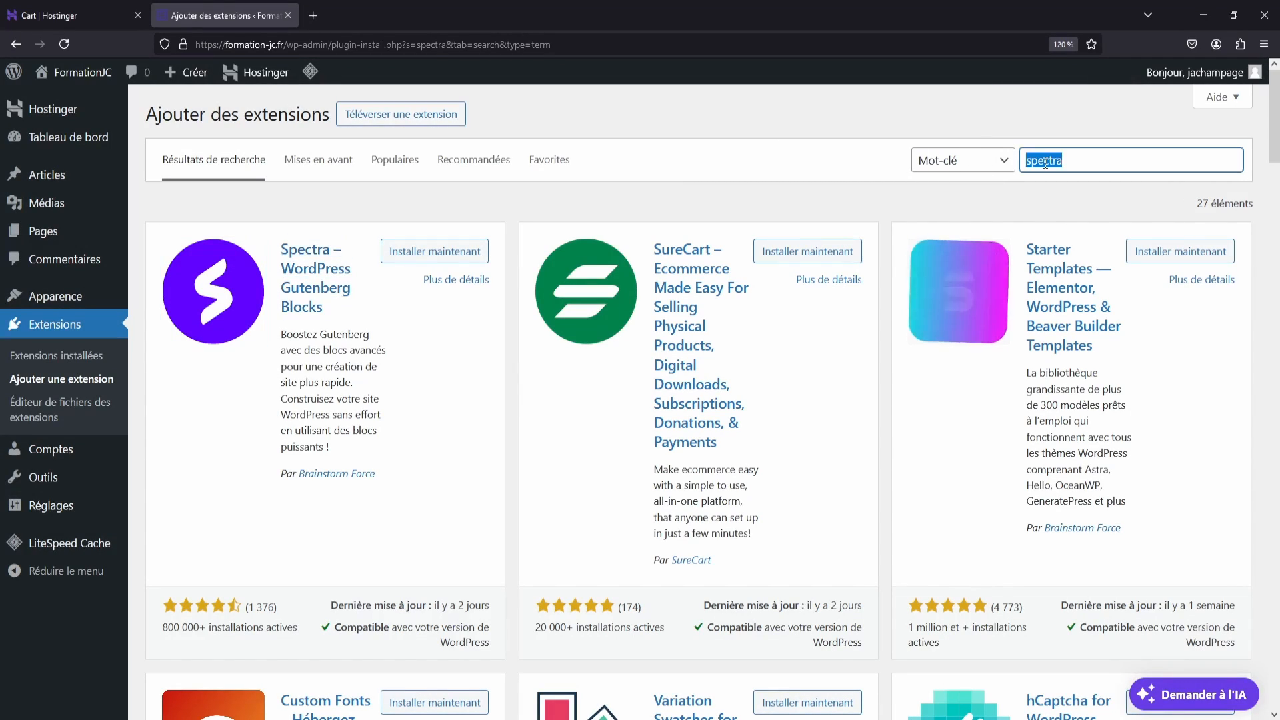
{"action": "key", "text": "BackSpace"}
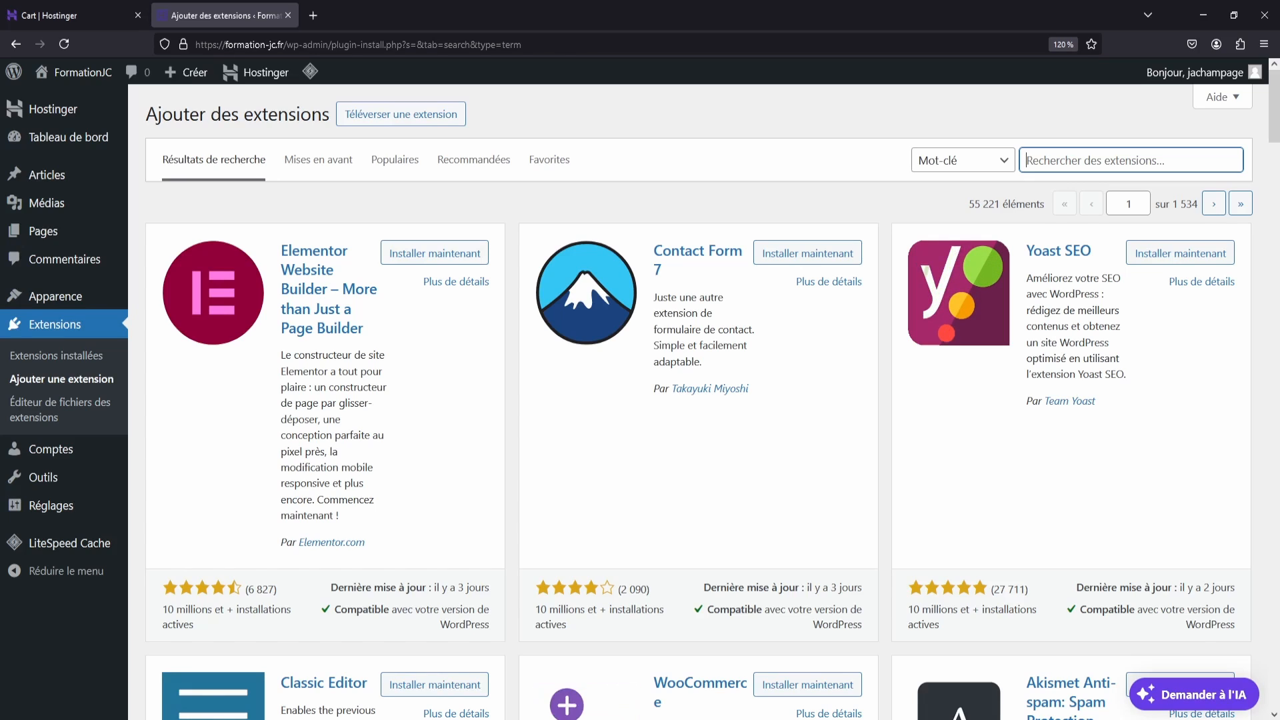
{"action": "type", "text": "statistics"}
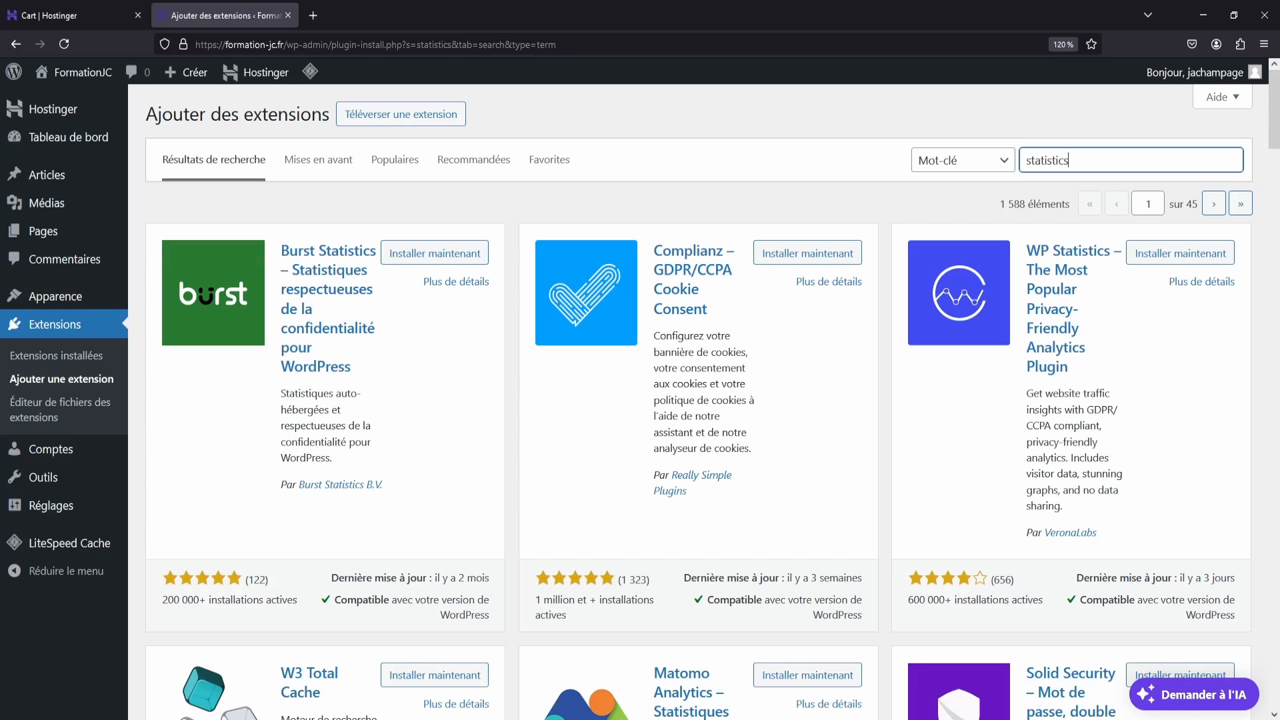
Step: View the WP Statistics extension's details, enlarge its Overview screenshot, and close both the image tab and the details
{"action": "left_click", "coordinate": [1077, 312]}
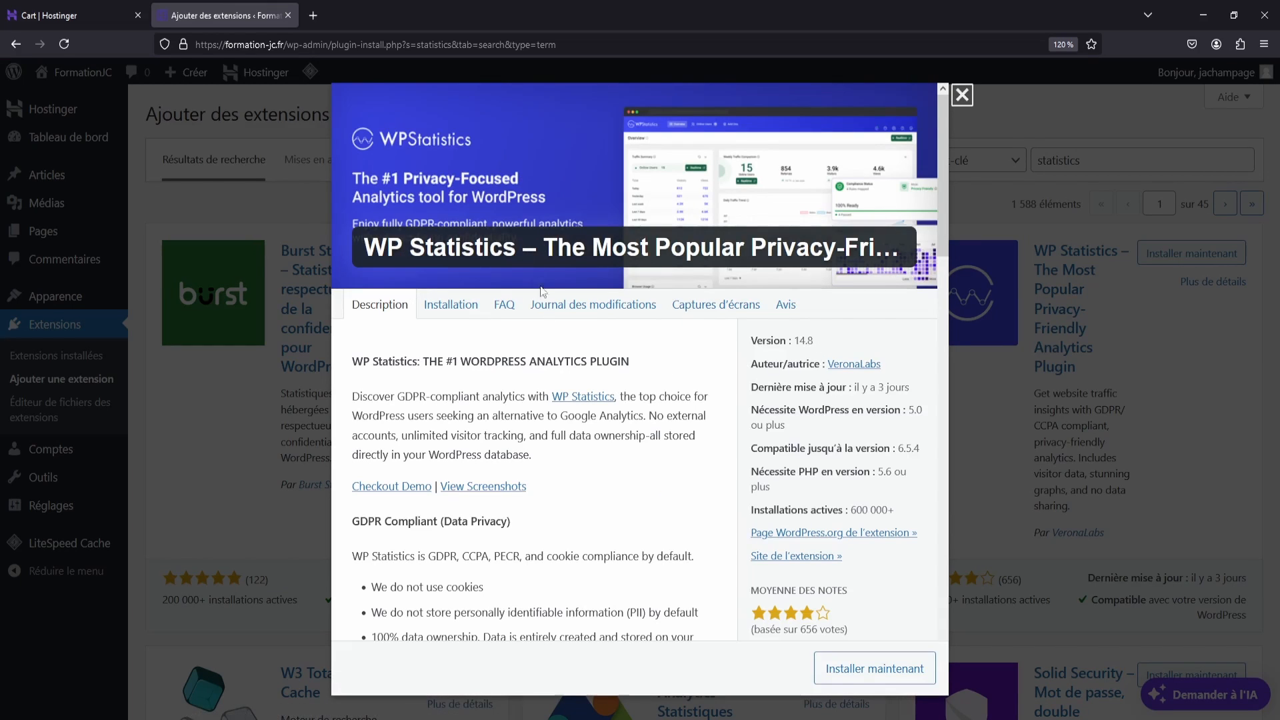
{"action": "left_click", "coordinate": [730, 307]}
{"action": "left_click", "coordinate": [530, 467]}
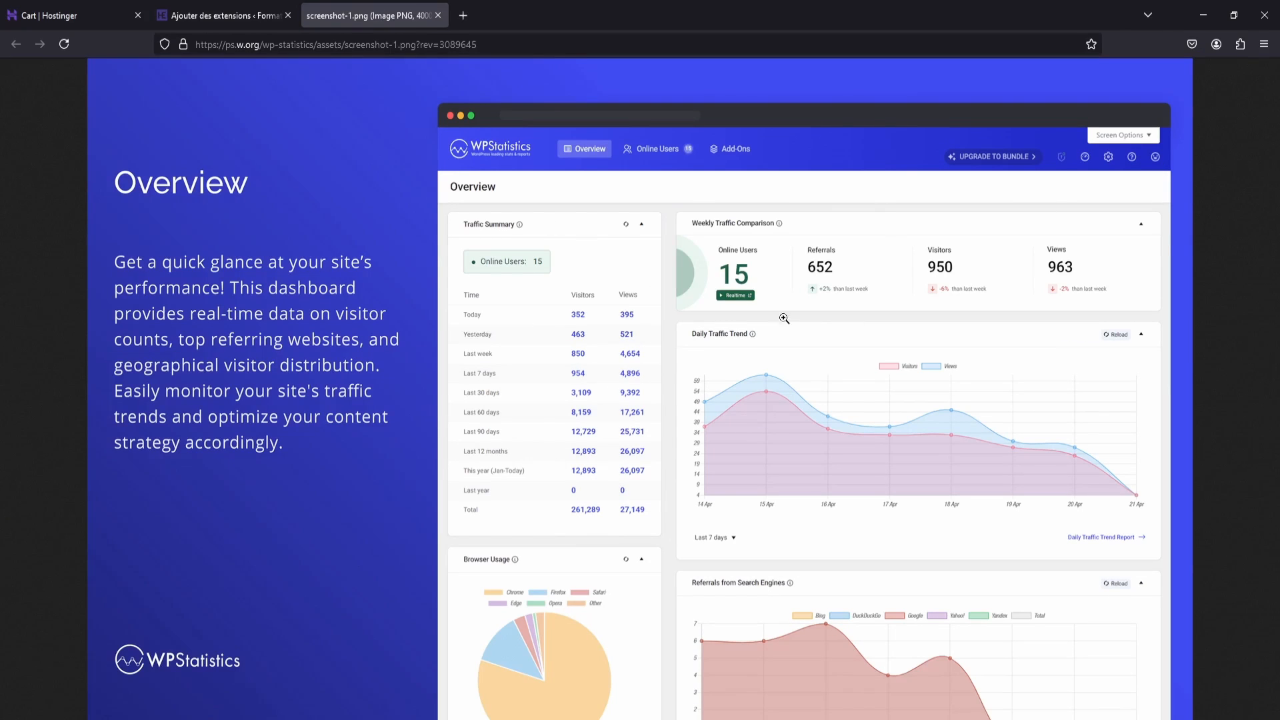
{"action": "left_click", "coordinate": [437, 15]}
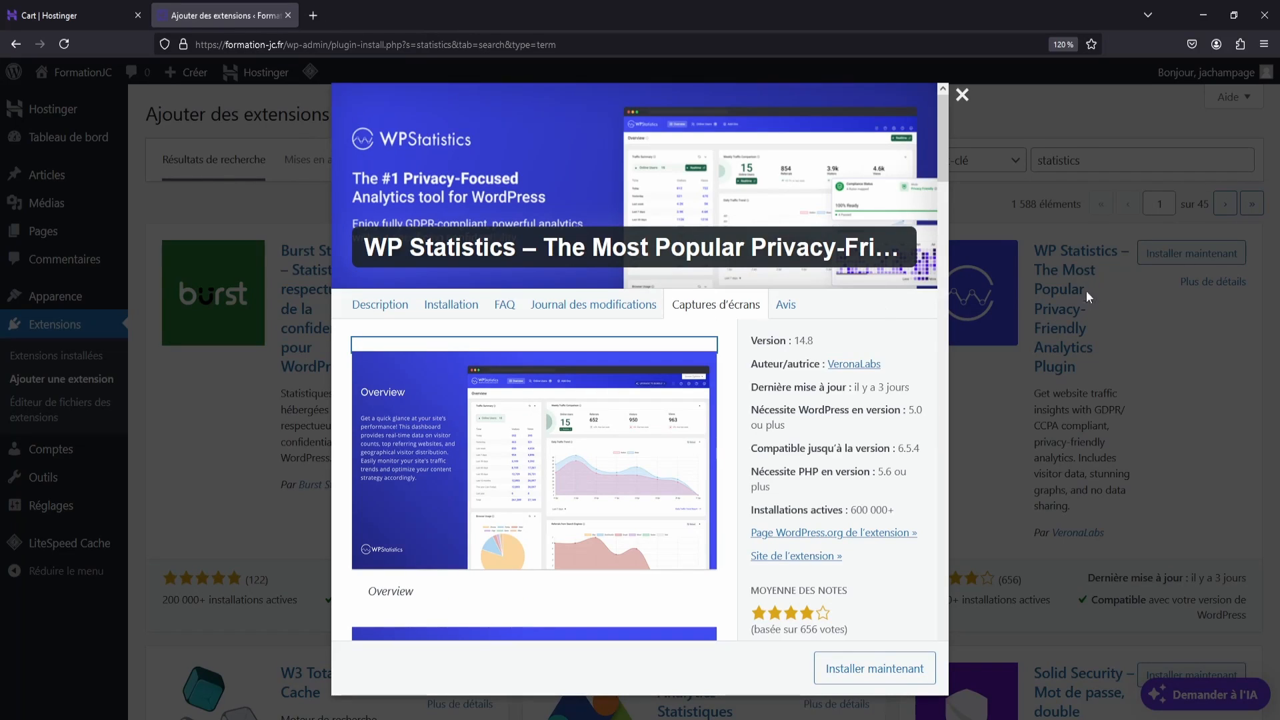
{"action": "left_click", "coordinate": [962, 95]}
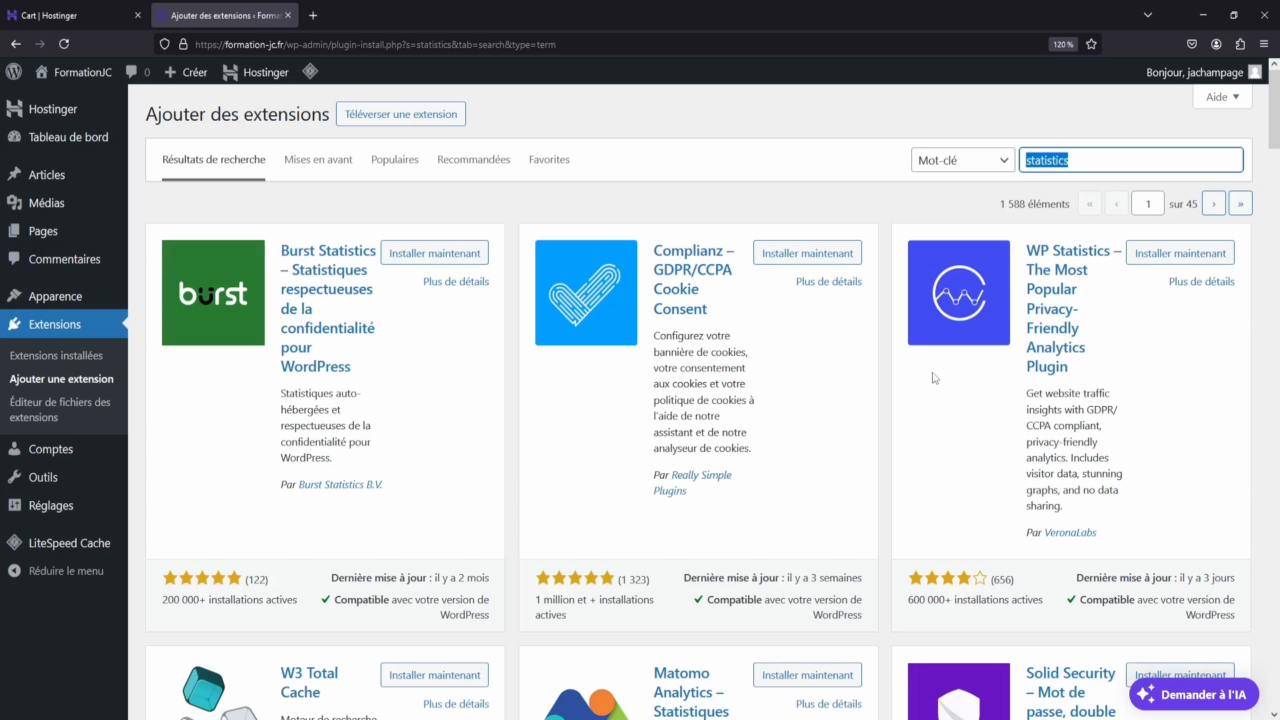
Step: Search the extension catalogue for "mailpoet", look through the MailPoet extension's screenshots, and close its details
{"action": "type", "text": "mailpoet"}
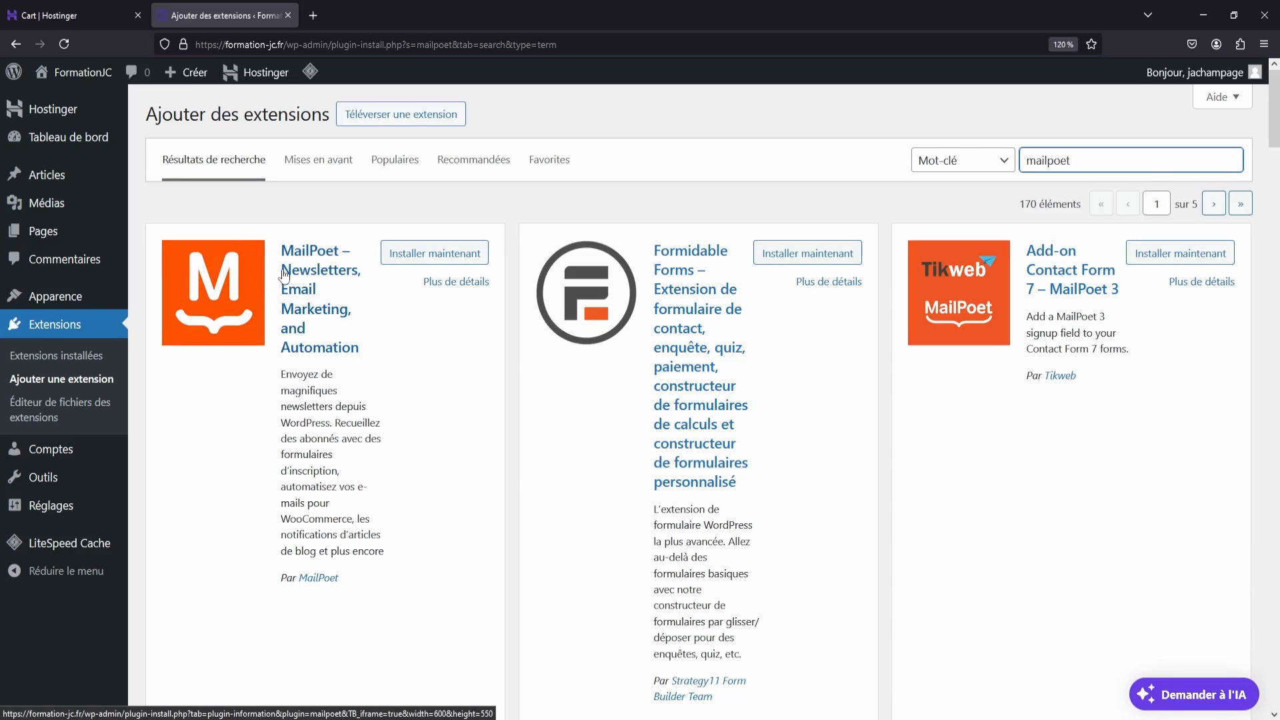
{"action": "left_click", "coordinate": [284, 273]}
{"action": "left_click", "coordinate": [657, 307]}
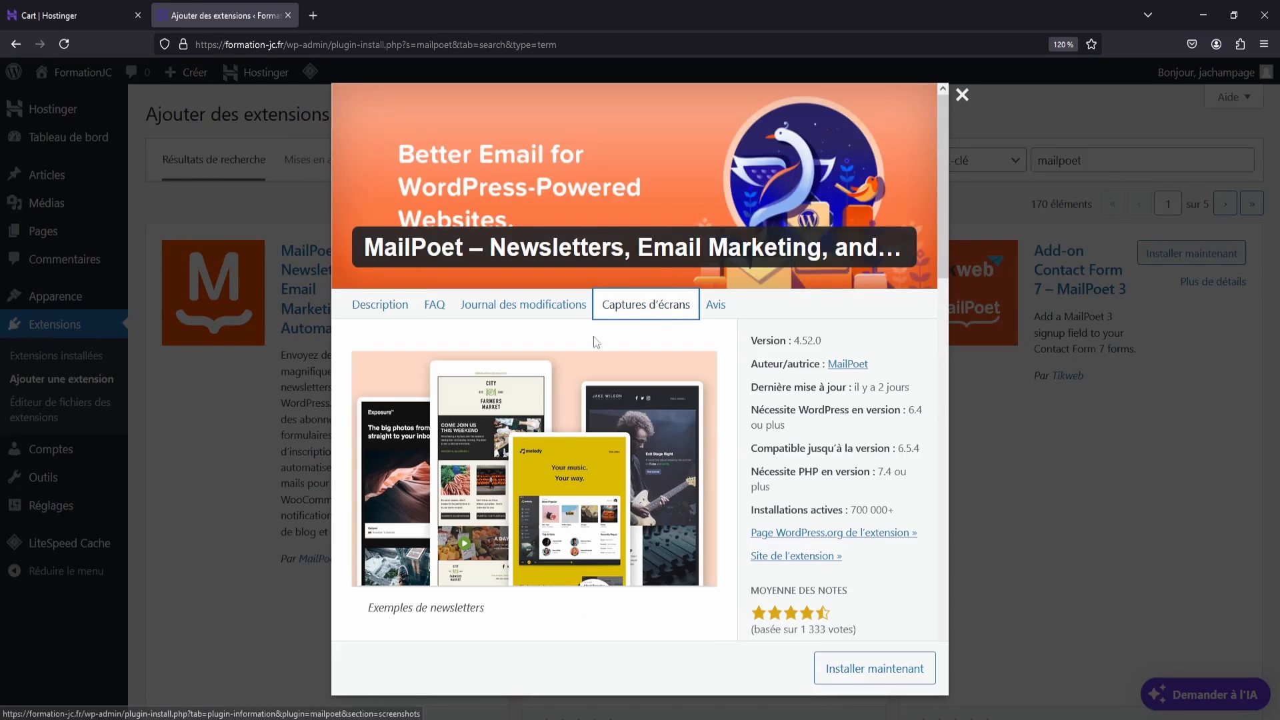
{"action": "scroll", "coordinate": [595, 342], "scroll_direction": "down", "scroll_amount": 5}
{"action": "scroll", "coordinate": [595, 342], "scroll_direction": "up", "scroll_amount": 5}
{"action": "left_click", "coordinate": [962, 95]}
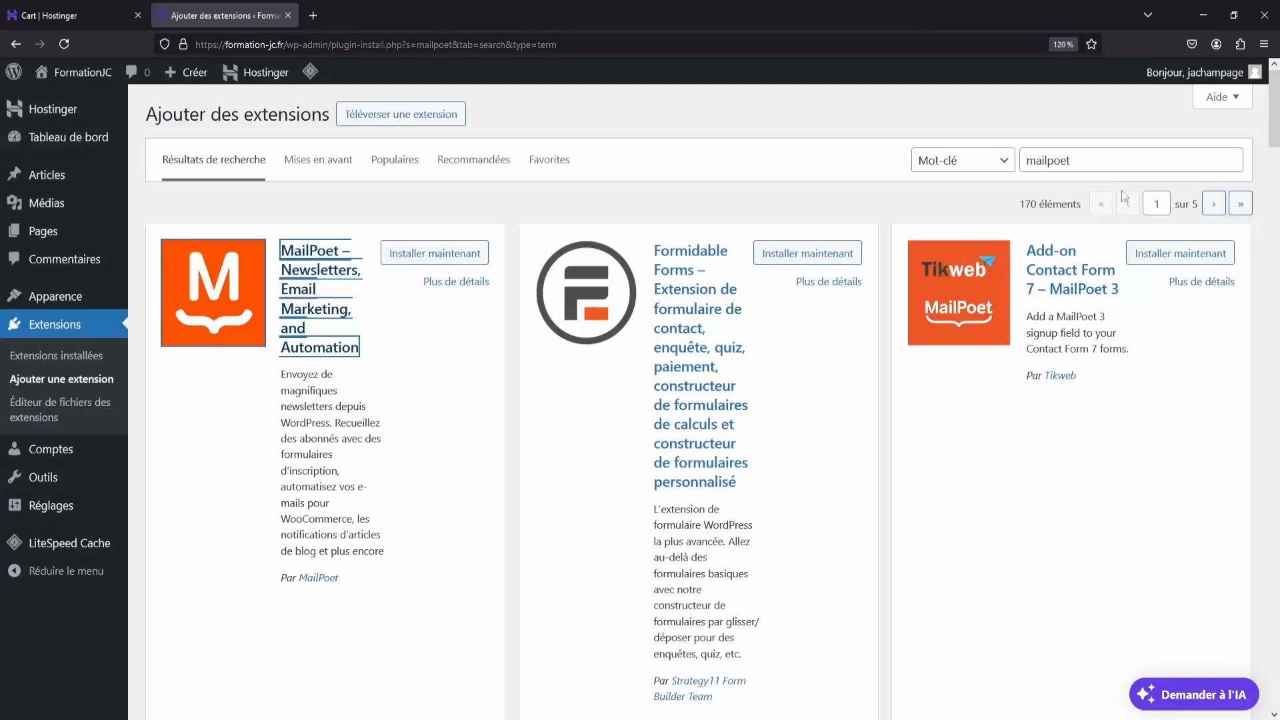
Step: Search the extension catalogue for "mailchimp", look through the screenshots of MC4WP: Mailchimp for WordPress, and close its details
{"action": "double_click", "coordinate": [1067, 160]}
{"action": "type", "text": "m"}
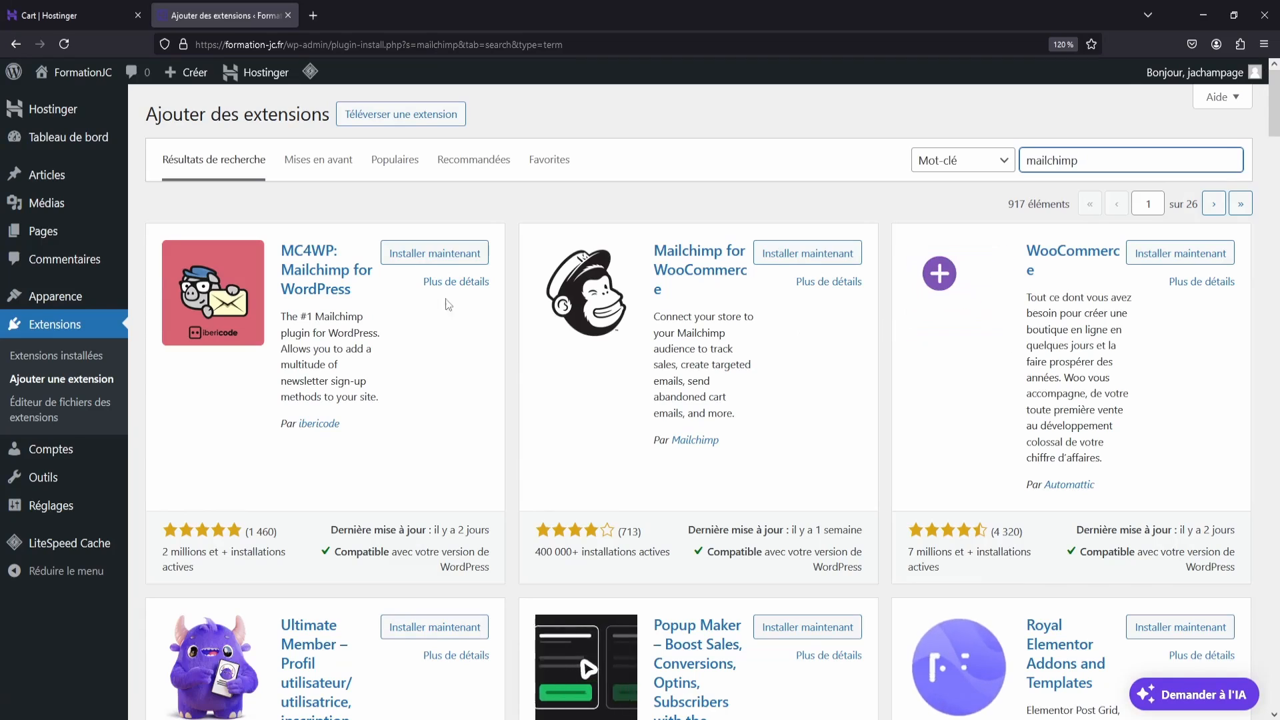
{"action": "left_click", "coordinate": [330, 281]}
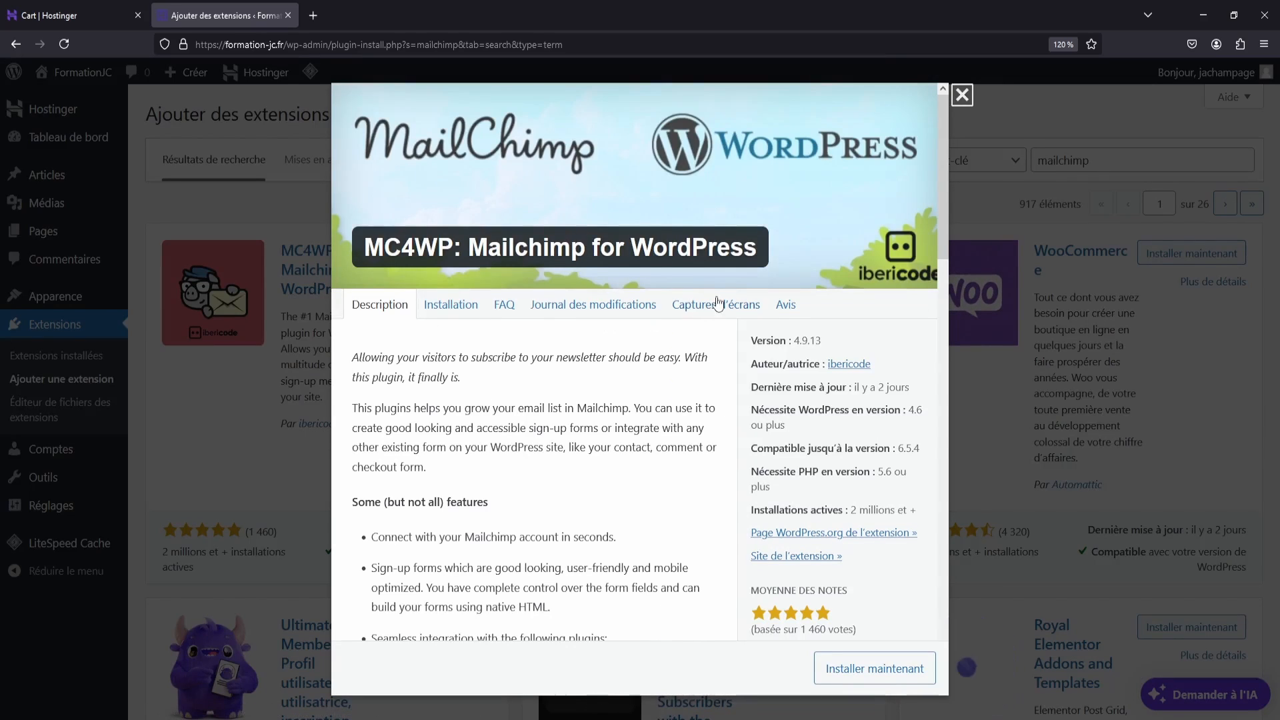
{"action": "left_click", "coordinate": [715, 304]}
{"action": "scroll", "coordinate": [507, 347], "scroll_direction": "down", "scroll_amount": 4}
{"action": "scroll", "coordinate": [520, 338], "scroll_direction": "down", "scroll_amount": 5}
{"action": "scroll", "coordinate": [523, 346], "scroll_direction": "up", "scroll_amount": 9}
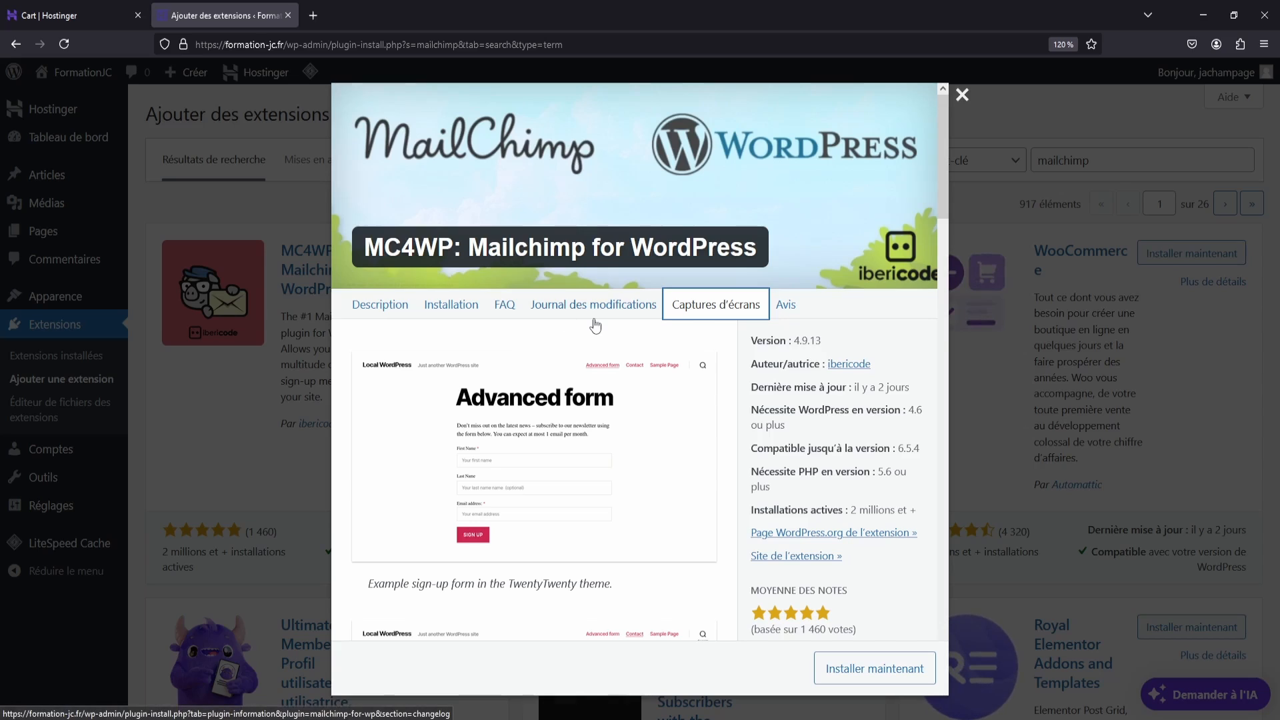
{"action": "left_click", "coordinate": [961, 94]}
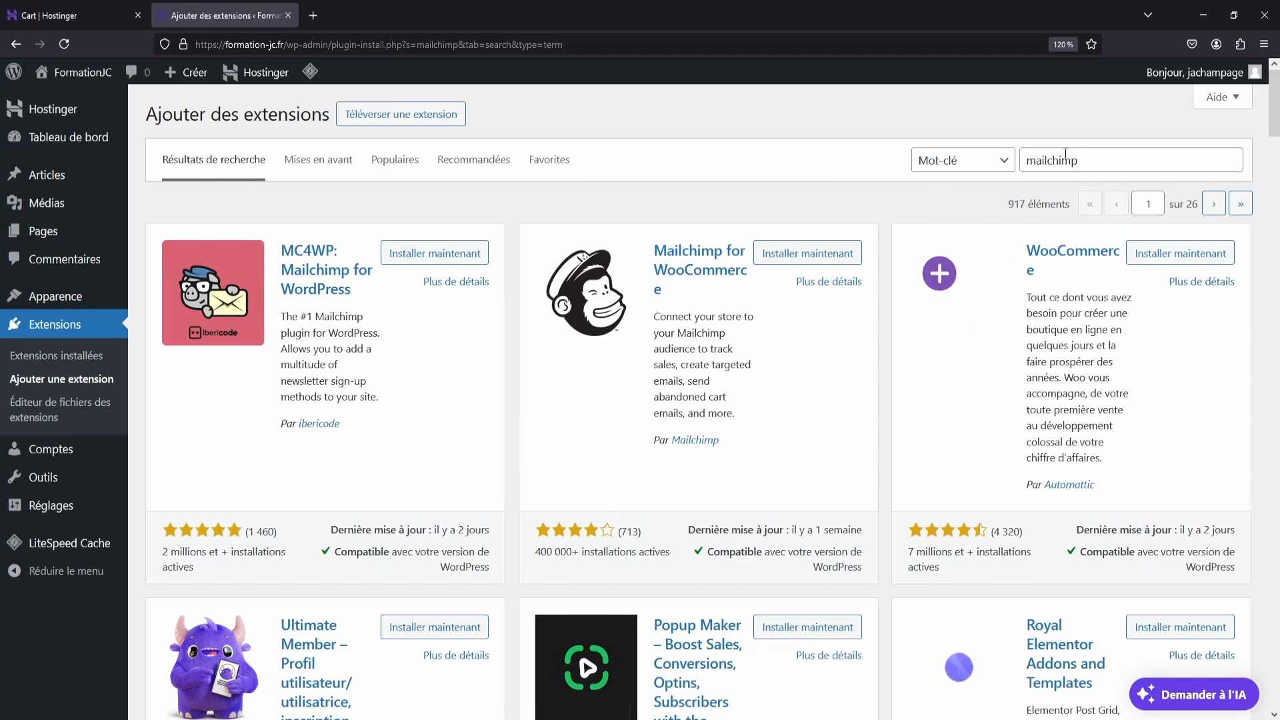
Step: Search the extension catalogue for "monster insights"
{"action": "double_click", "coordinate": [1030, 160]}
{"action": "key", "text": "BackSpace"}
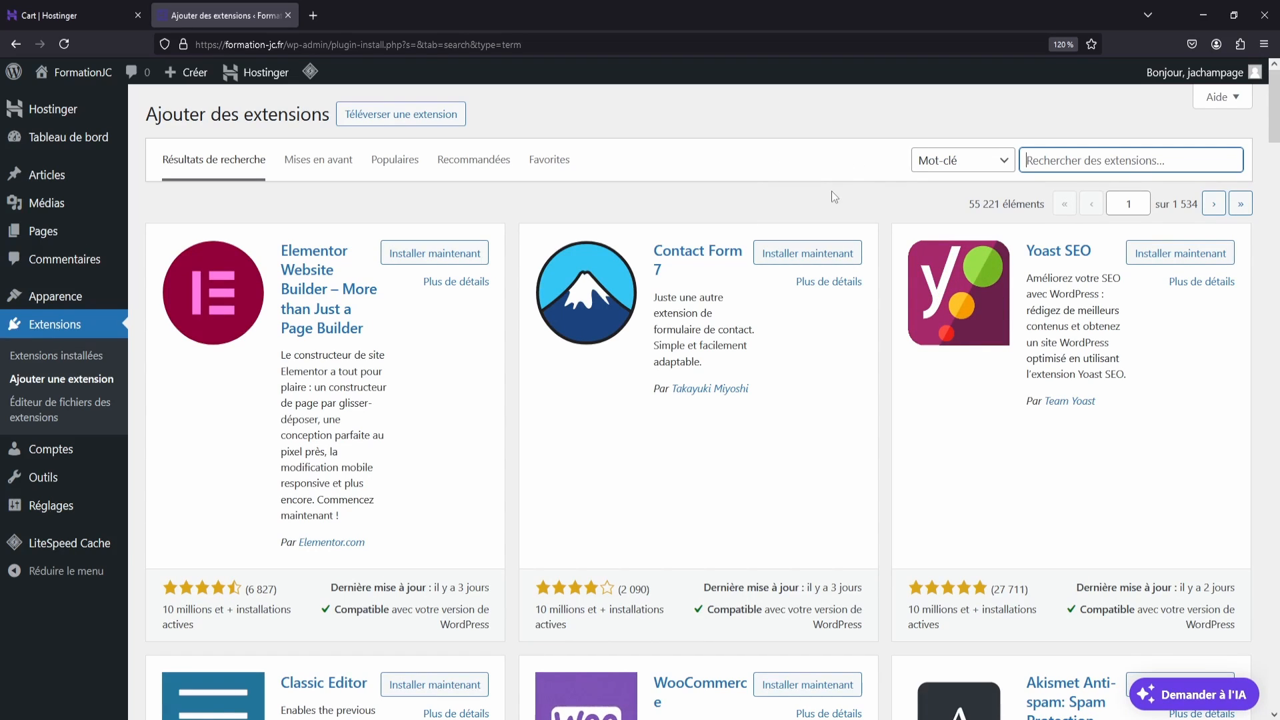
{"action": "type", "text": "monster ins"}
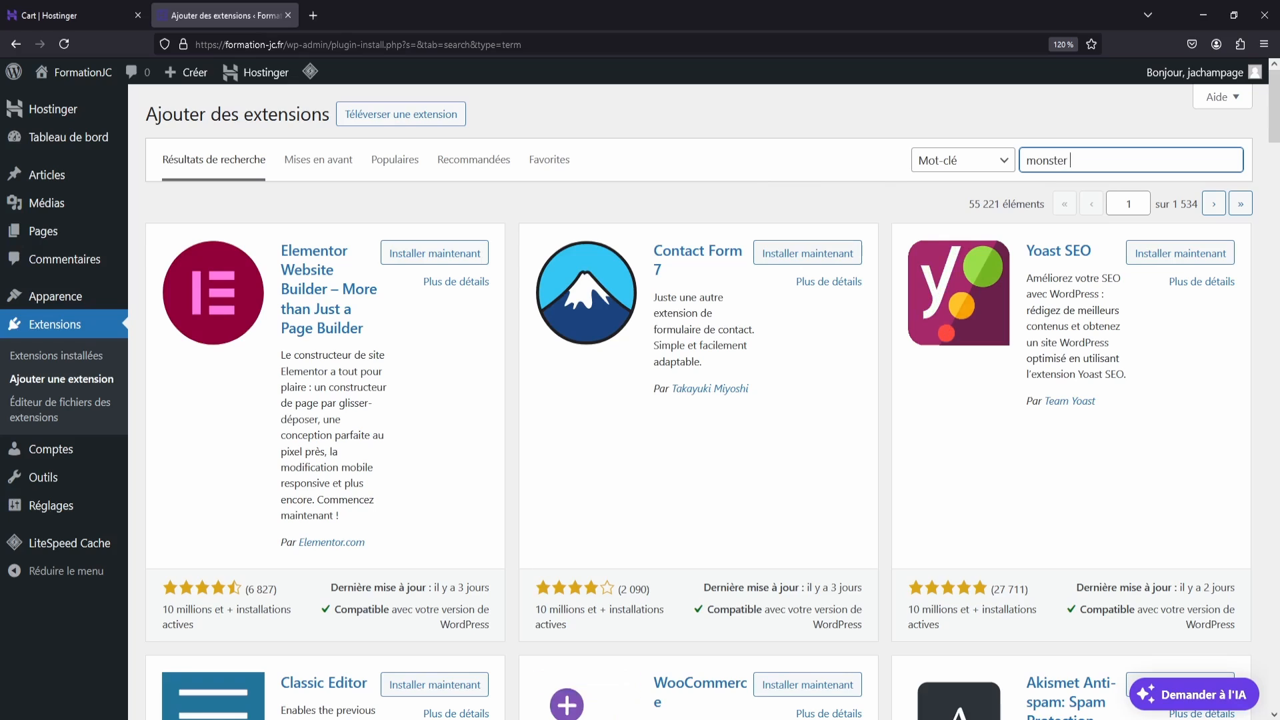
{"action": "type", "text": "ights"}
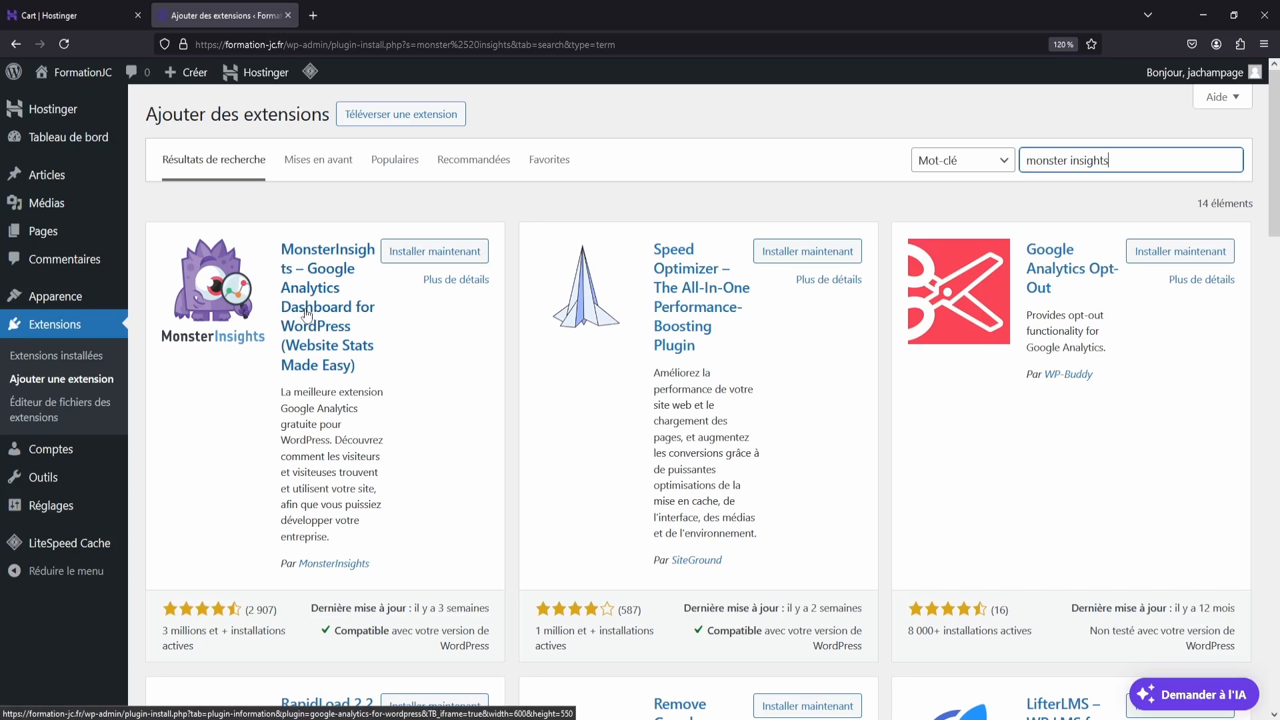
Step: Look through the MonsterInsights extension's screenshots, including its overview and eCommerce reports, and close its details
{"action": "left_click", "coordinate": [306, 314]}
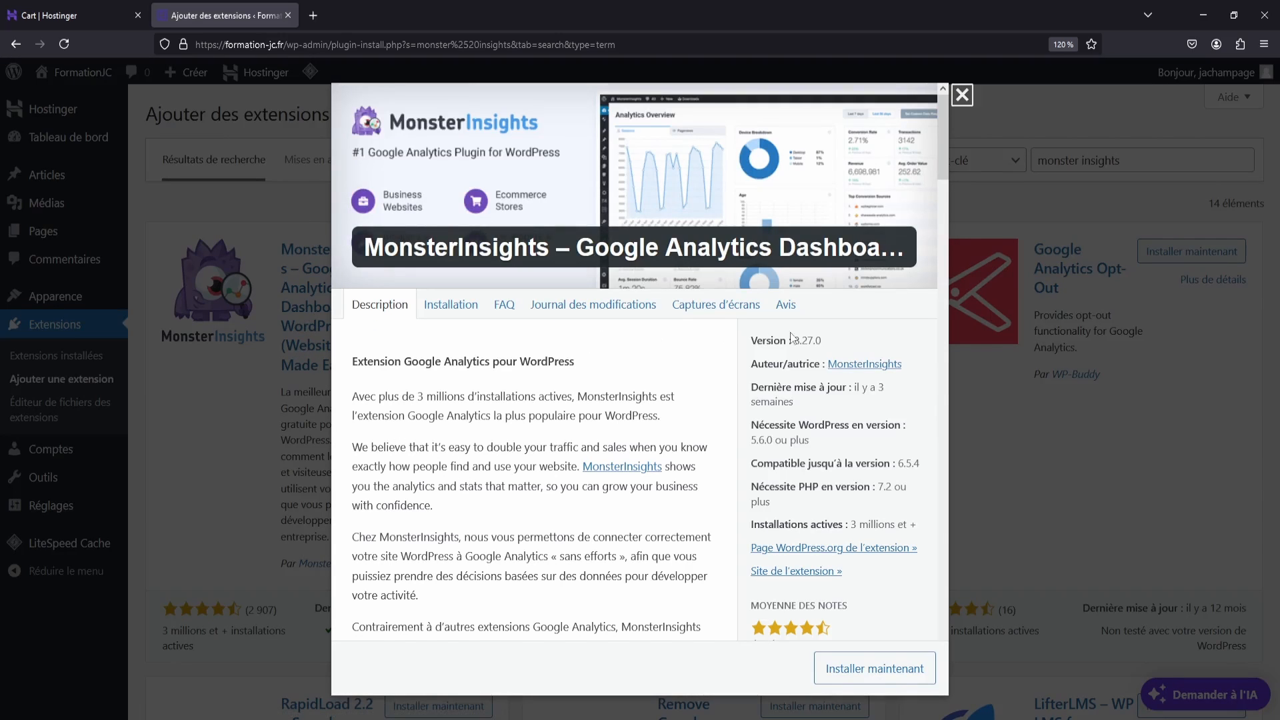
{"action": "left_click", "coordinate": [716, 304]}
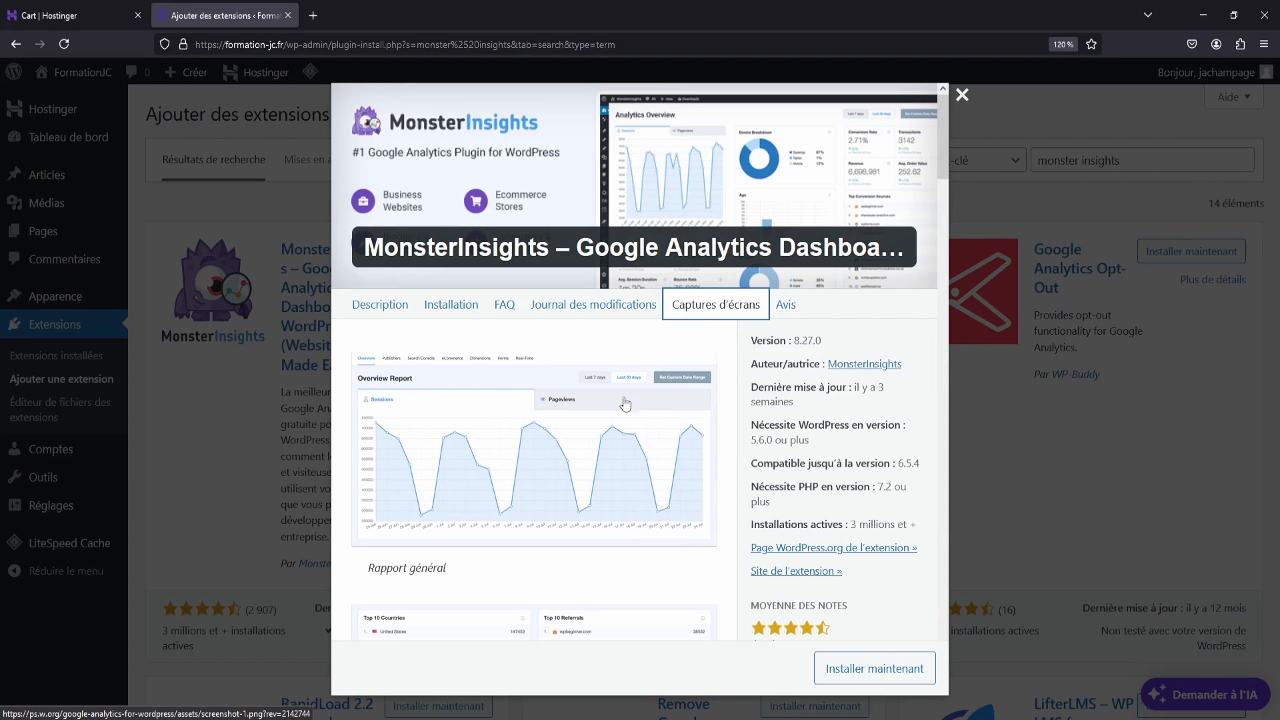
{"action": "scroll", "coordinate": [624, 402], "scroll_direction": "down", "scroll_amount": 20}
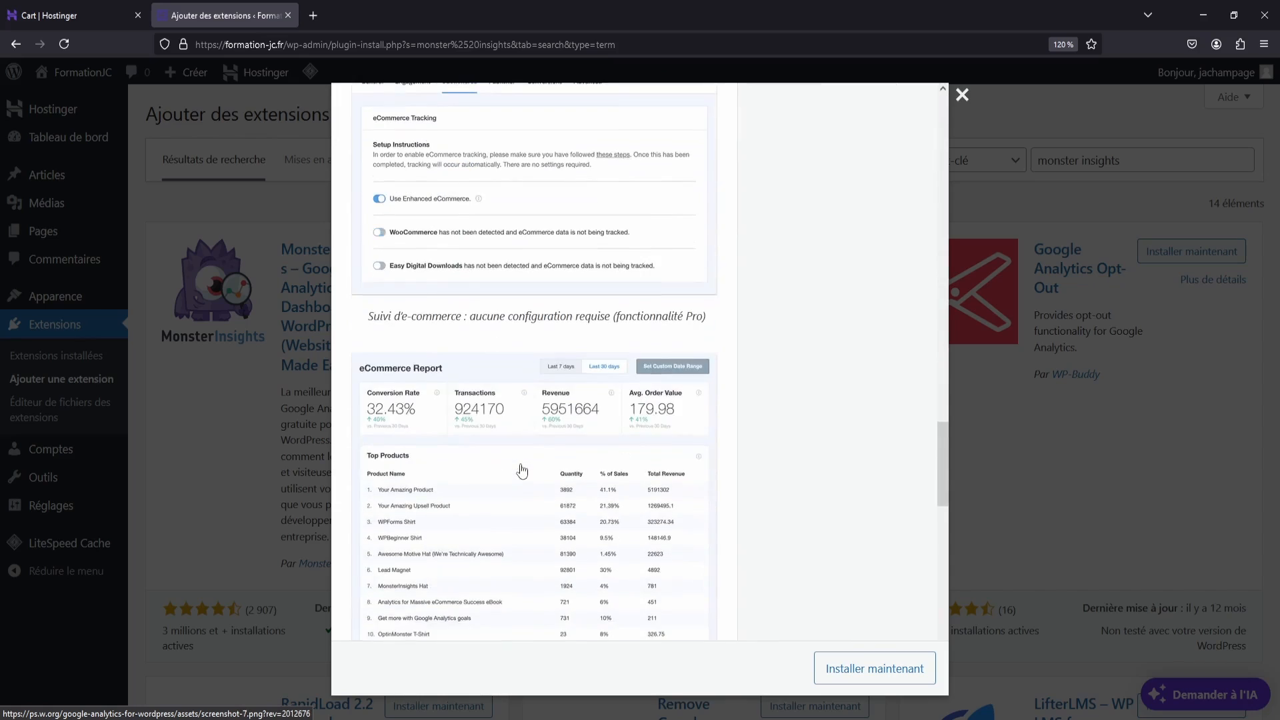
{"action": "scroll", "coordinate": [522, 470], "scroll_direction": "down", "scroll_amount": 5}
{"action": "scroll", "coordinate": [524, 467], "scroll_direction": "up", "scroll_amount": 20}
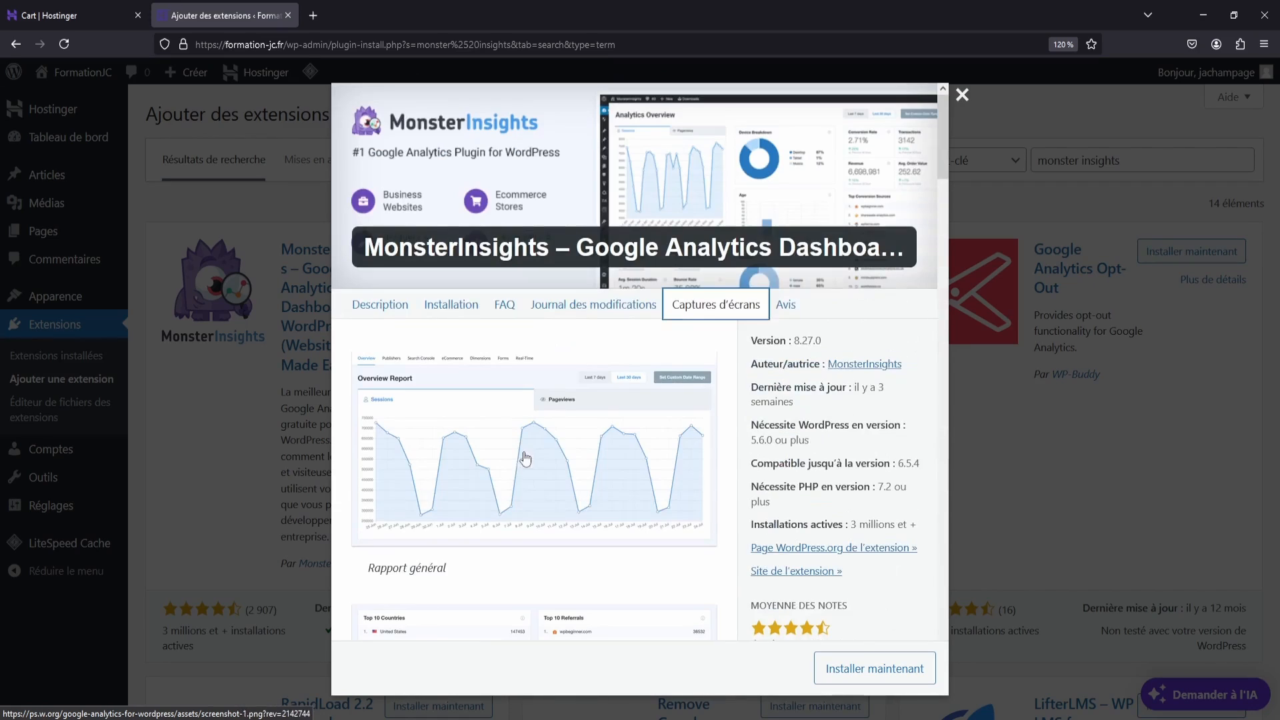
{"action": "left_click", "coordinate": [962, 95]}
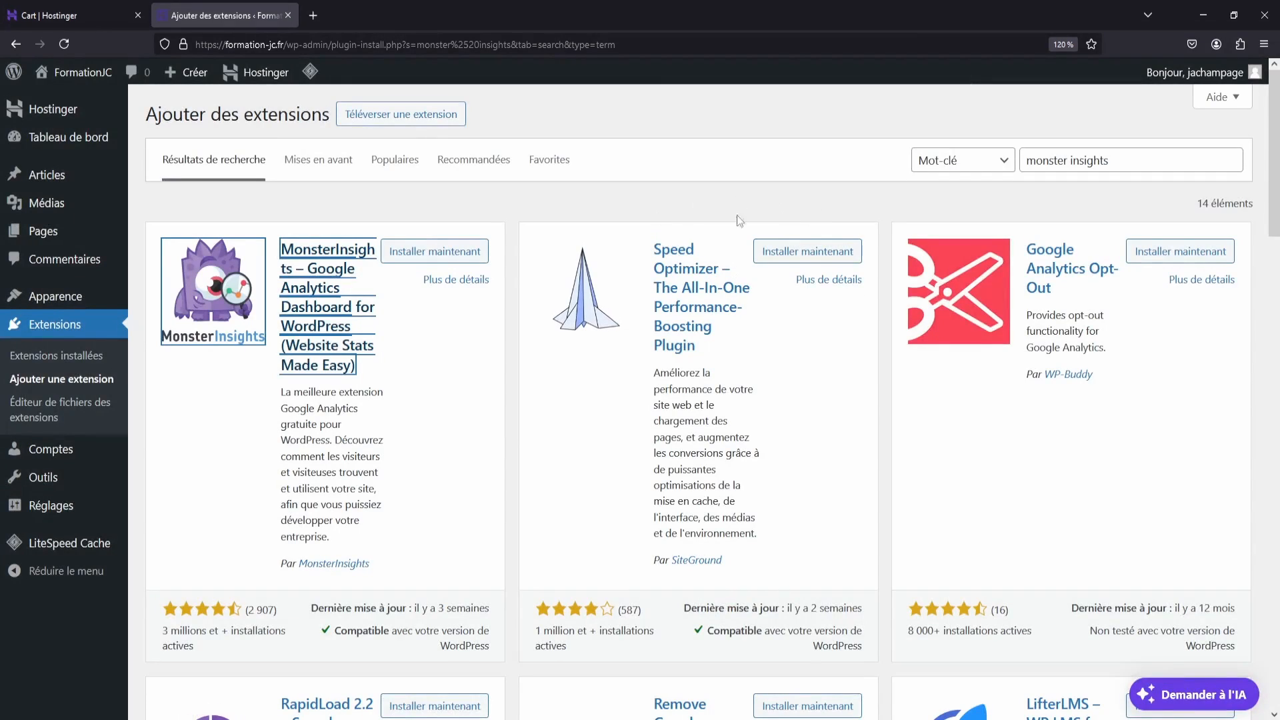
Step: Search the extension catalogue for "addtoany"
{"action": "left_click", "coordinate": [716, 194]}
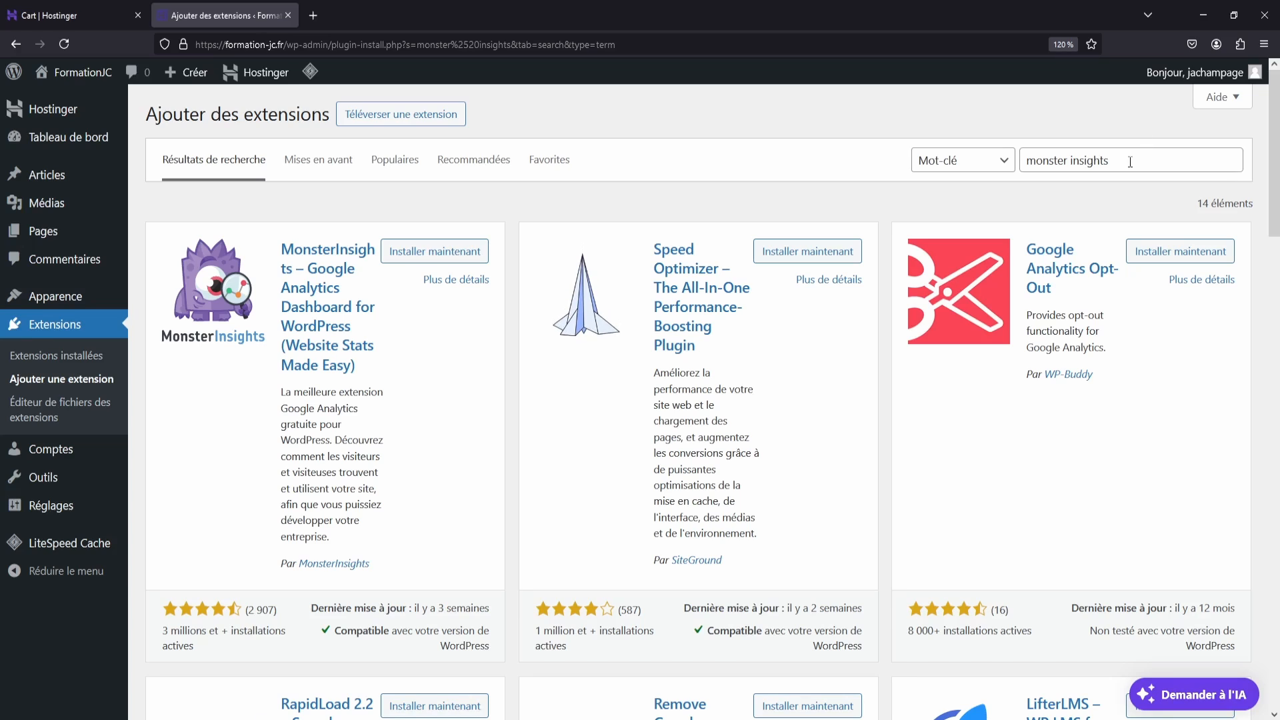
{"action": "triple_click", "coordinate": [1130, 161]}
{"action": "key", "text": "BackSpace"}
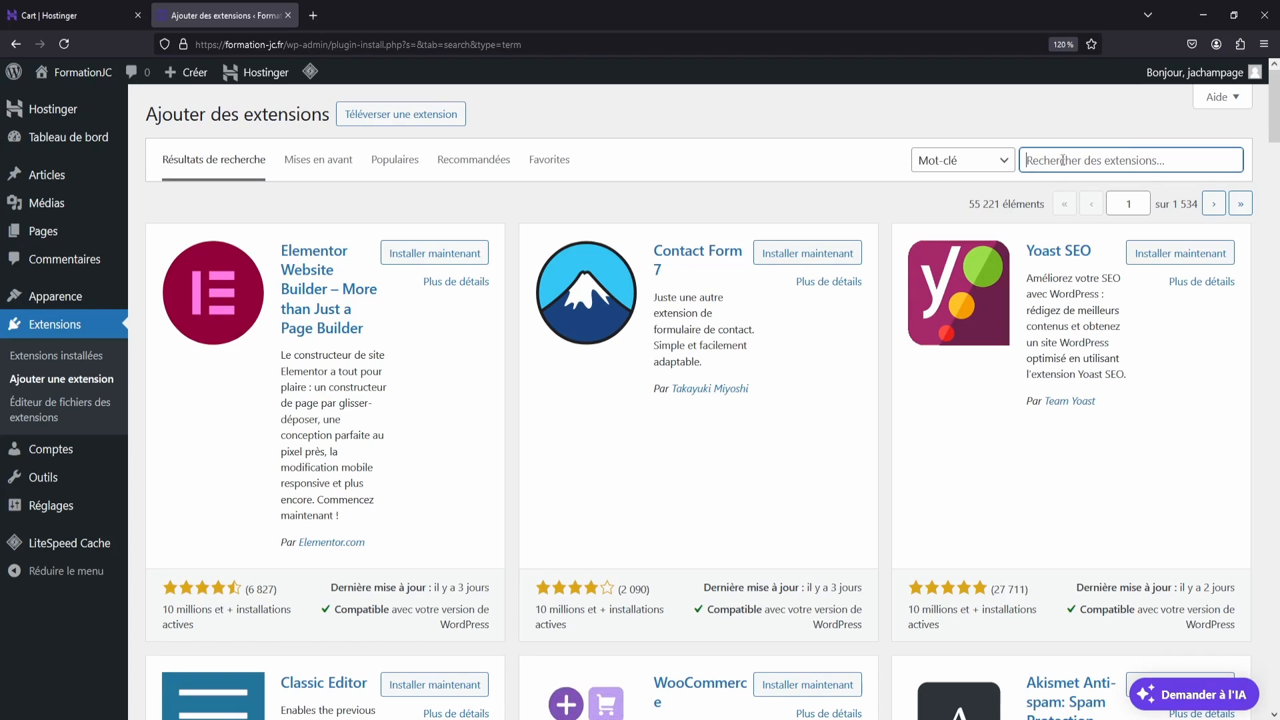
{"action": "type", "text": "addto"}
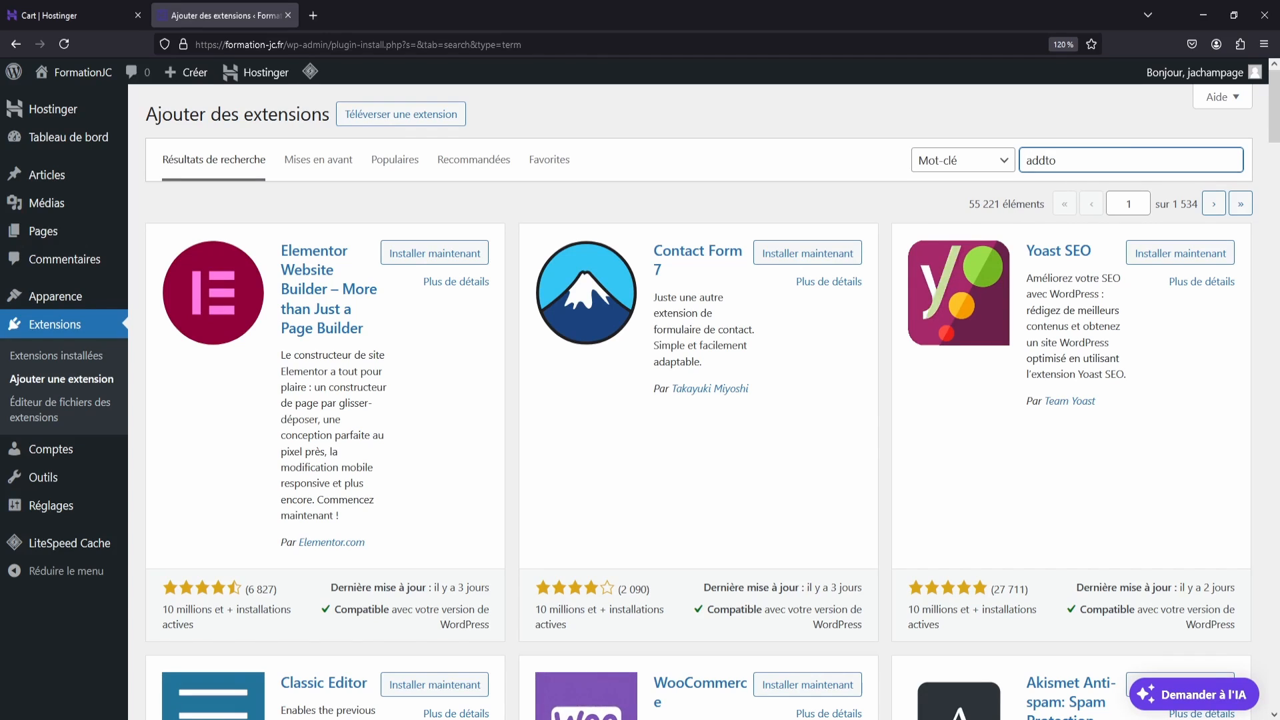
{"action": "type", "text": "any"}
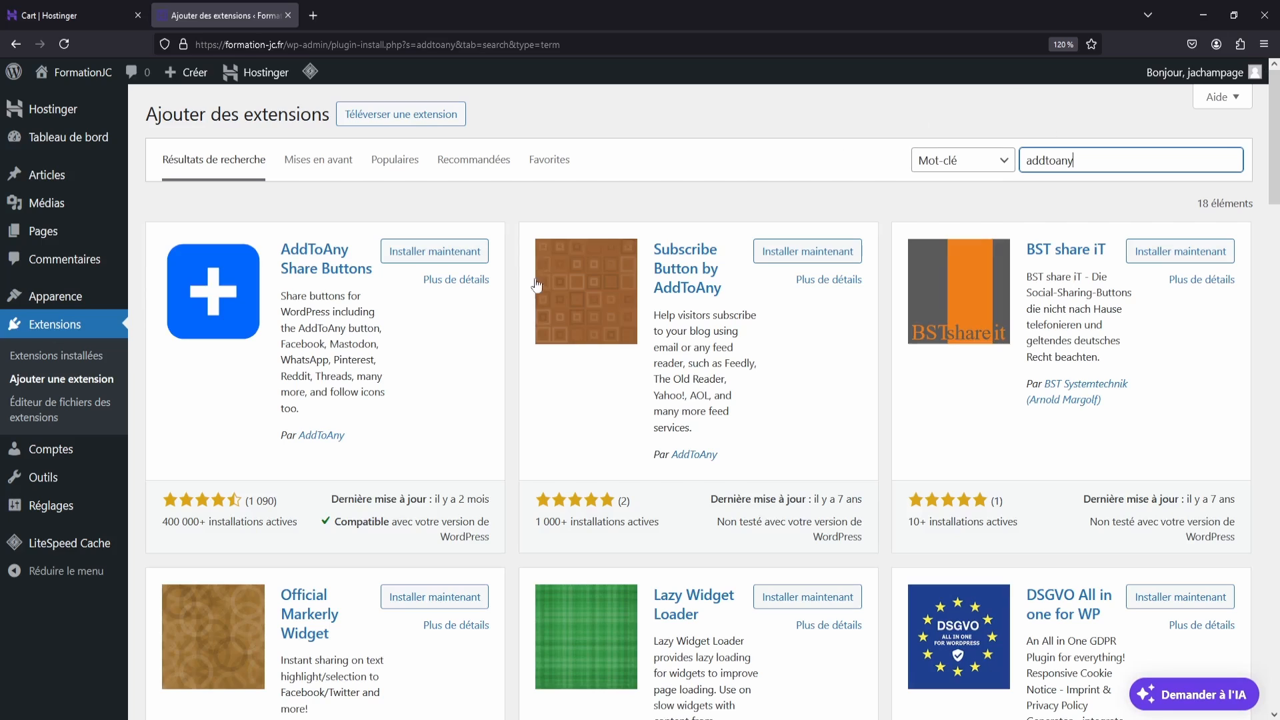
Step: Look through the description and screenshots of the AddToAny Share Buttons extension and close its details
{"action": "left_click", "coordinate": [303, 266]}
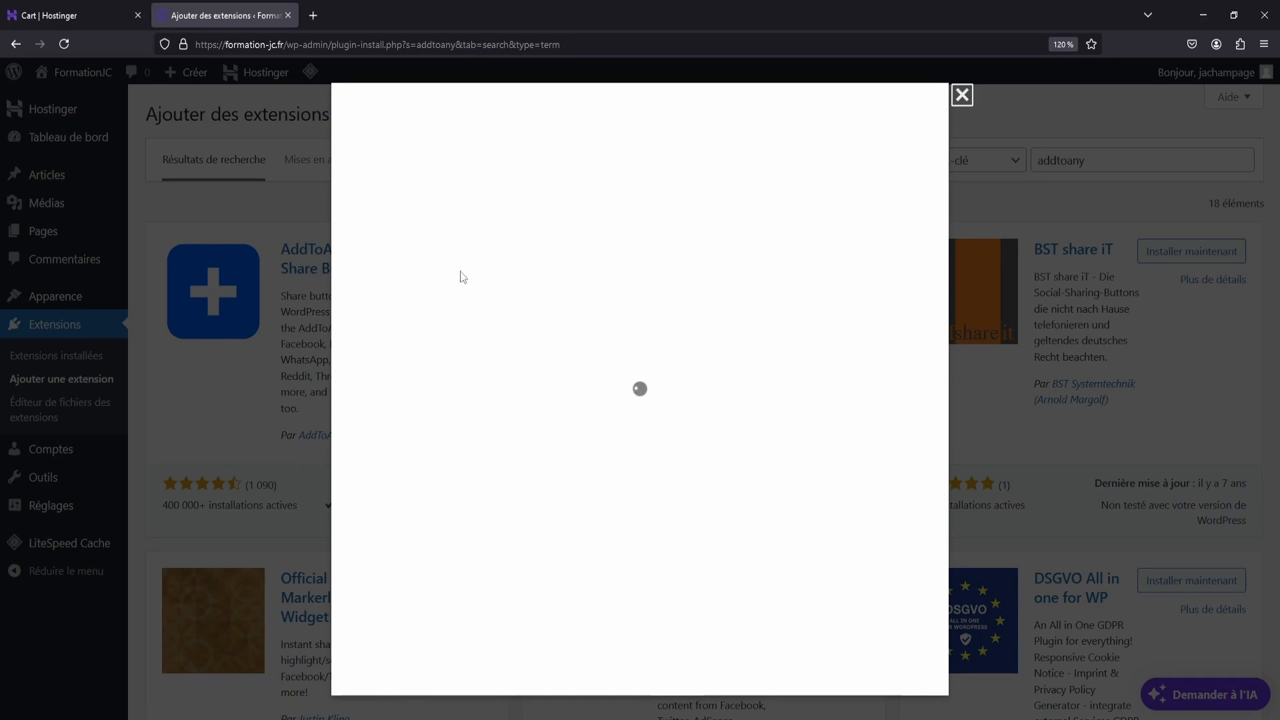
{"action": "scroll", "coordinate": [594, 437], "scroll_direction": "down", "scroll_amount": 10}
{"action": "scroll", "coordinate": [594, 437], "scroll_direction": "up", "scroll_amount": 10}
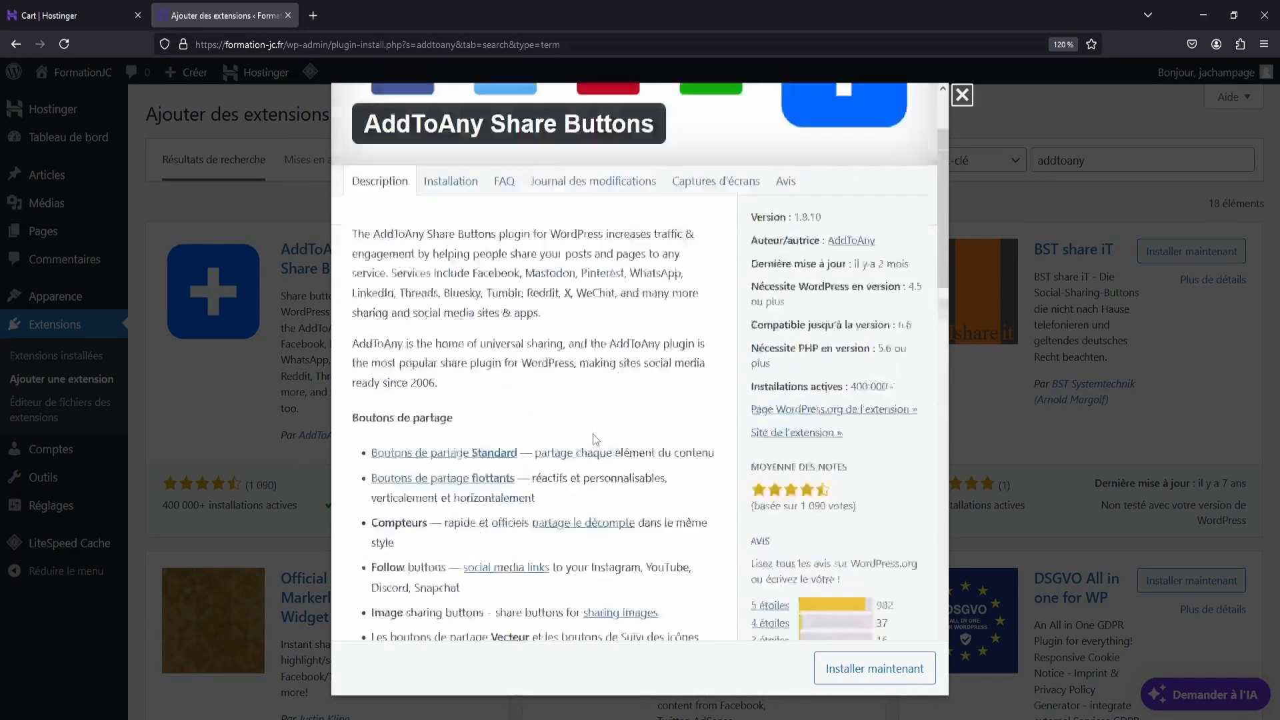
{"action": "left_click", "coordinate": [701, 308]}
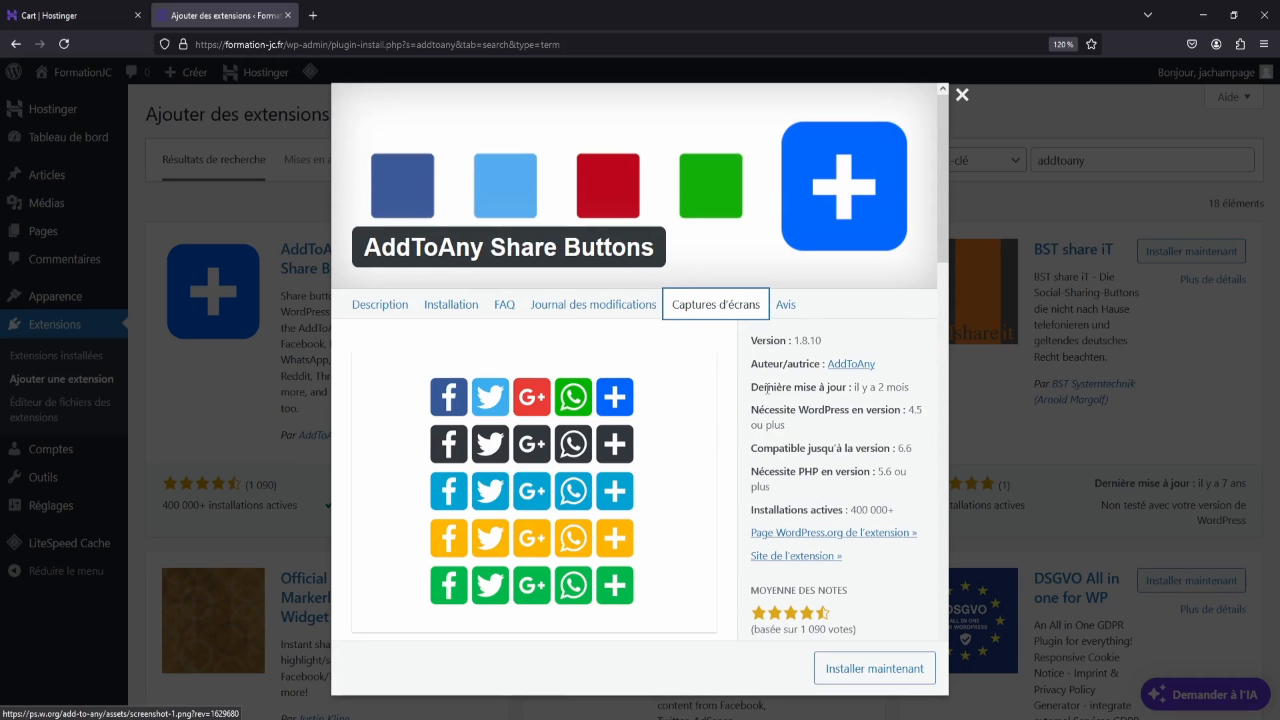
{"action": "scroll", "coordinate": [672, 414], "scroll_direction": "down", "scroll_amount": 10}
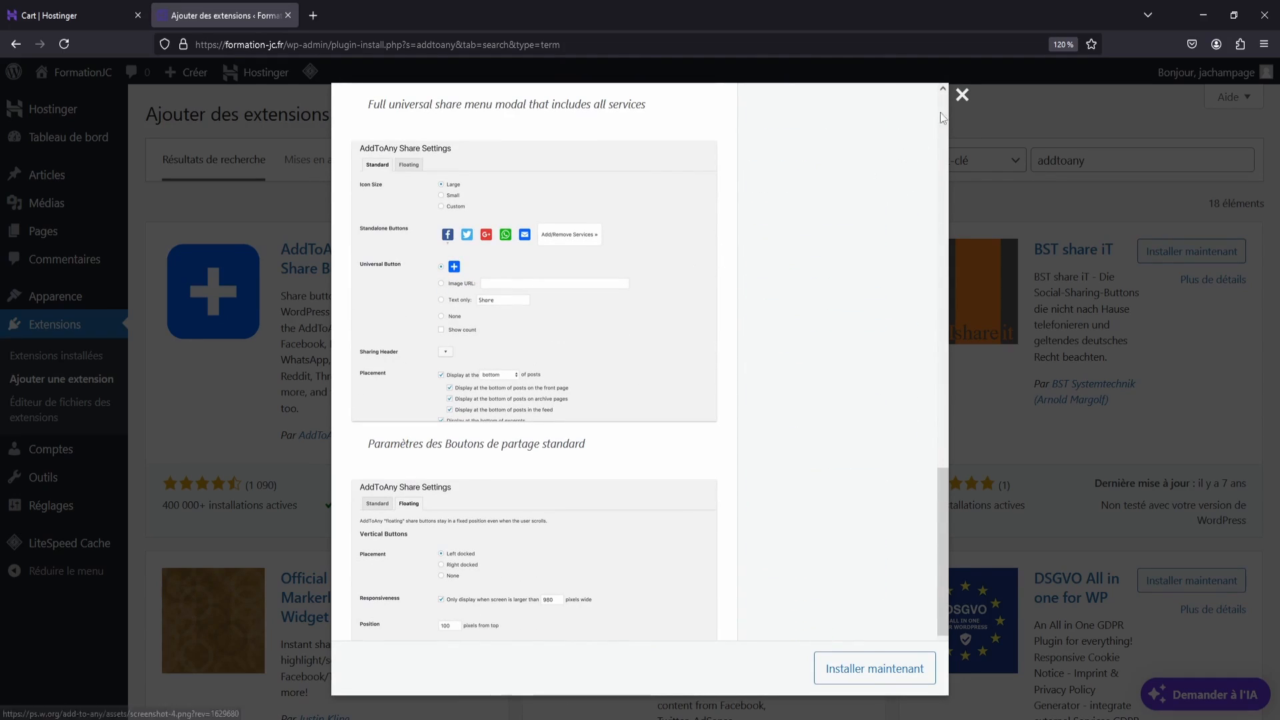
{"action": "left_click", "coordinate": [963, 94]}
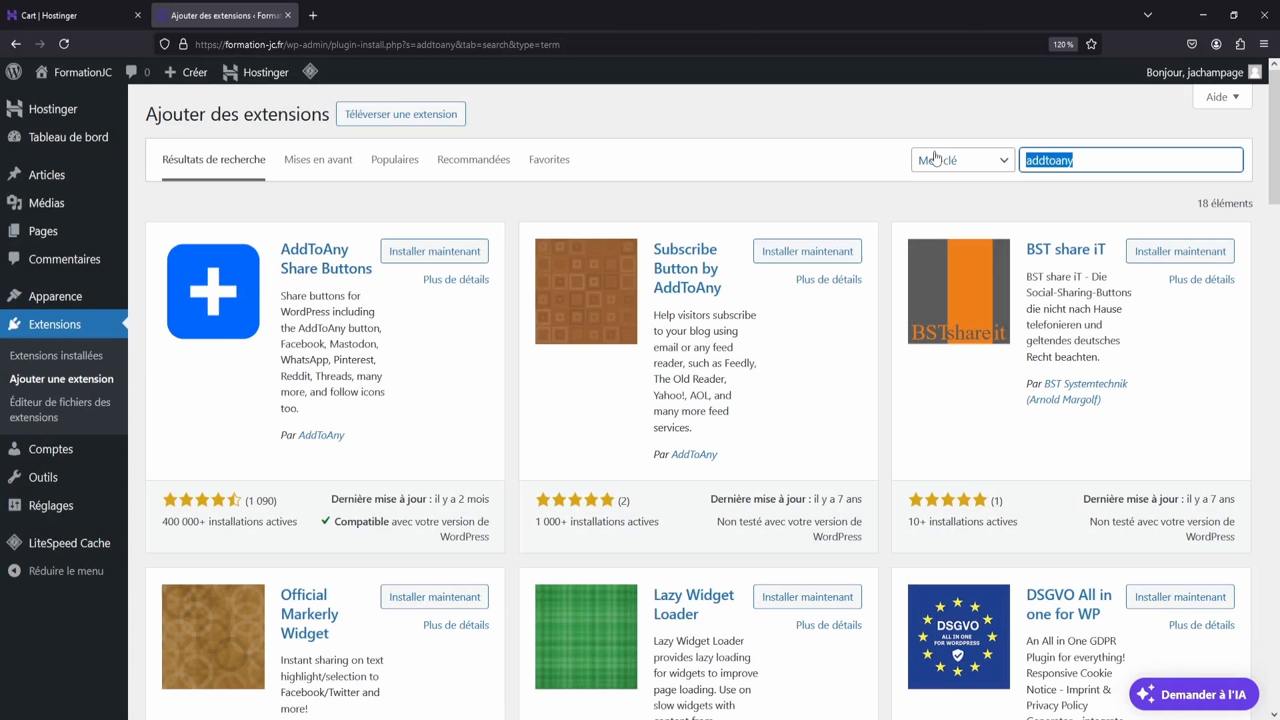
Step: Search the extension catalogue for "social rocket" and look through the screenshots of the Social Rocket – Social Sharing Plugin extension
{"action": "key", "text": "BackSpace"}
{"action": "type", "text": "social rocket"}
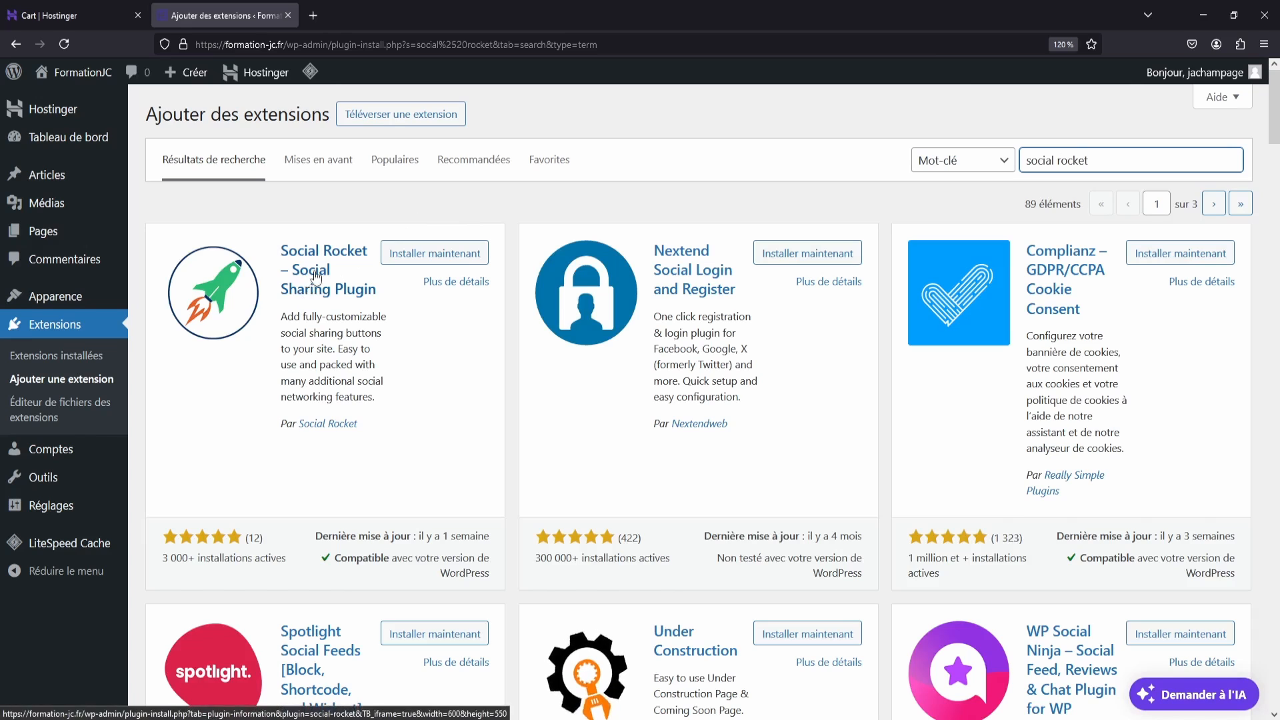
{"action": "left_click", "coordinate": [316, 276]}
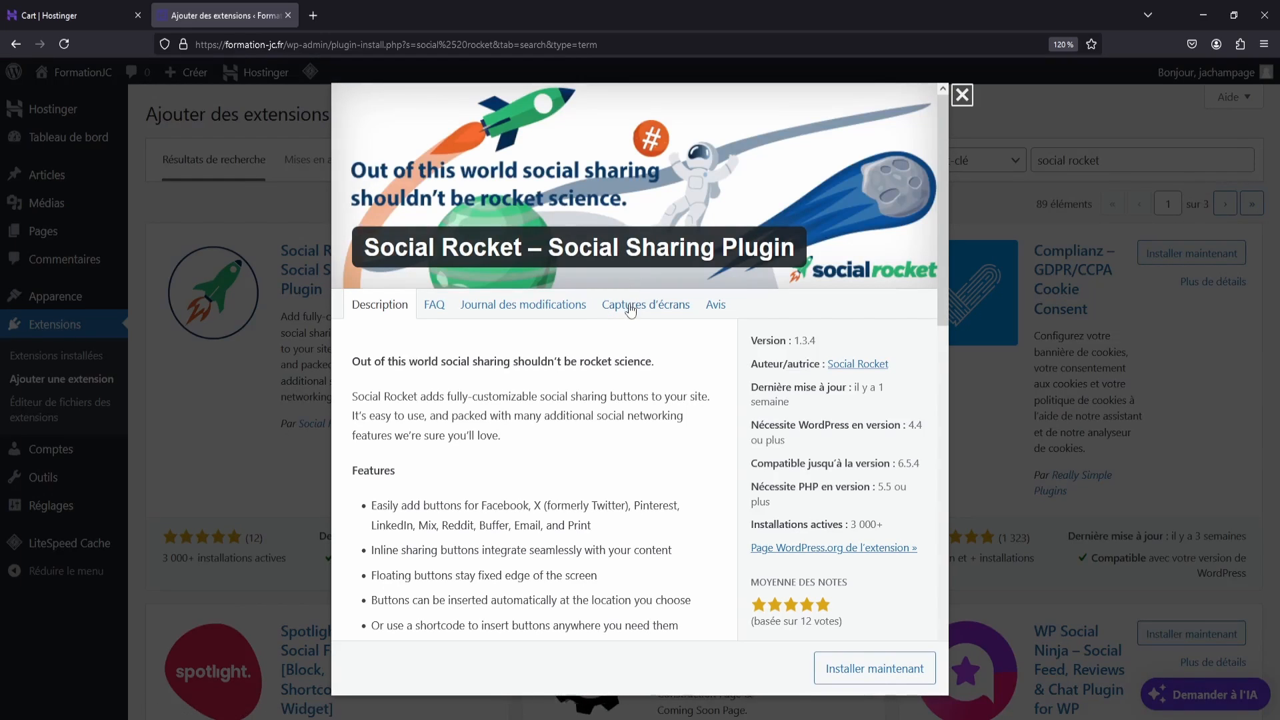
{"action": "left_click", "coordinate": [630, 305]}
{"action": "scroll", "coordinate": [492, 522], "scroll_direction": "down", "scroll_amount": 10}
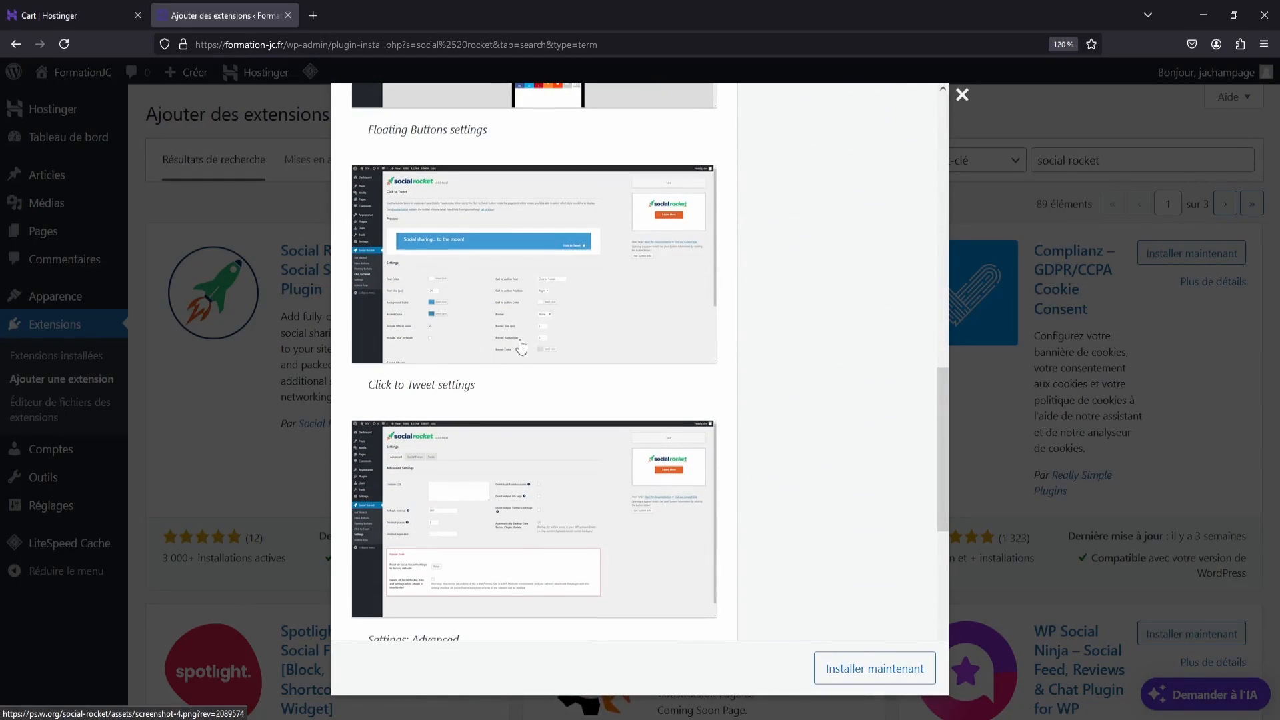
{"action": "scroll", "coordinate": [593, 416], "scroll_direction": "down", "scroll_amount": 7}
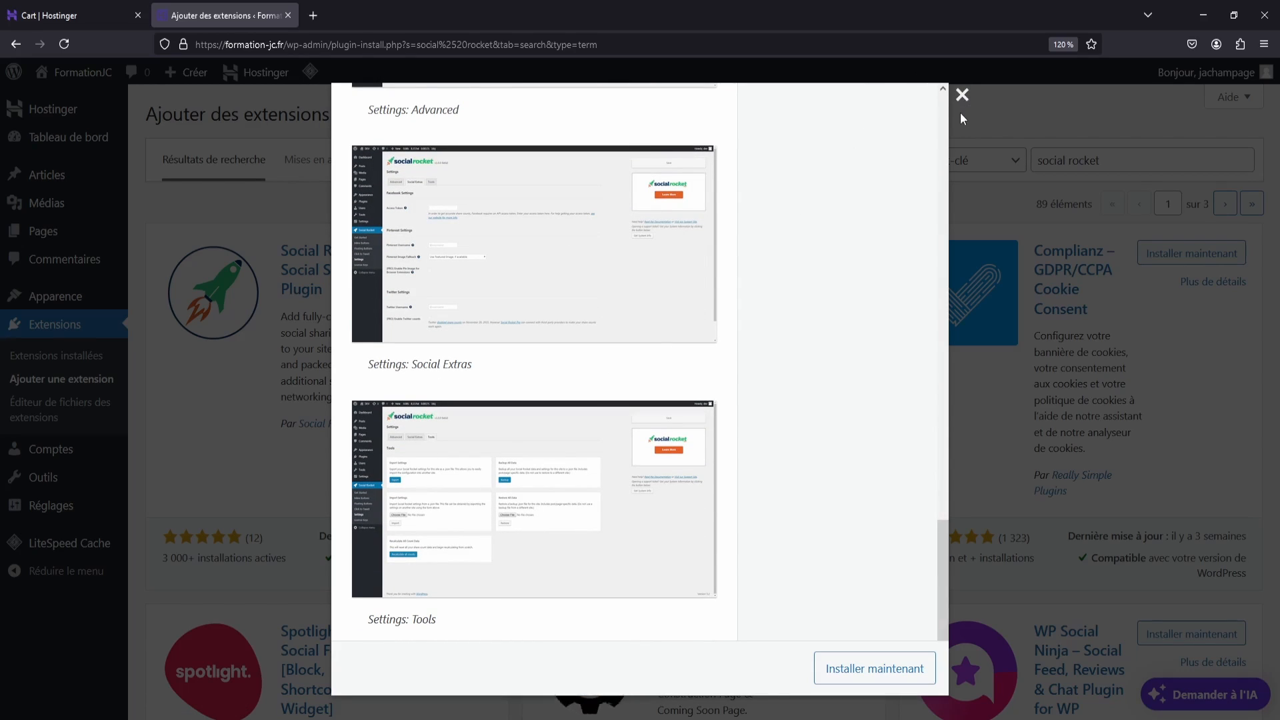
{"action": "left_click", "coordinate": [962, 95]}
Step: Search the extension catalogue for "pagenavi"
{"action": "left_click_drag", "start_coordinate": [1100, 160], "coordinate": [1001, 151]}
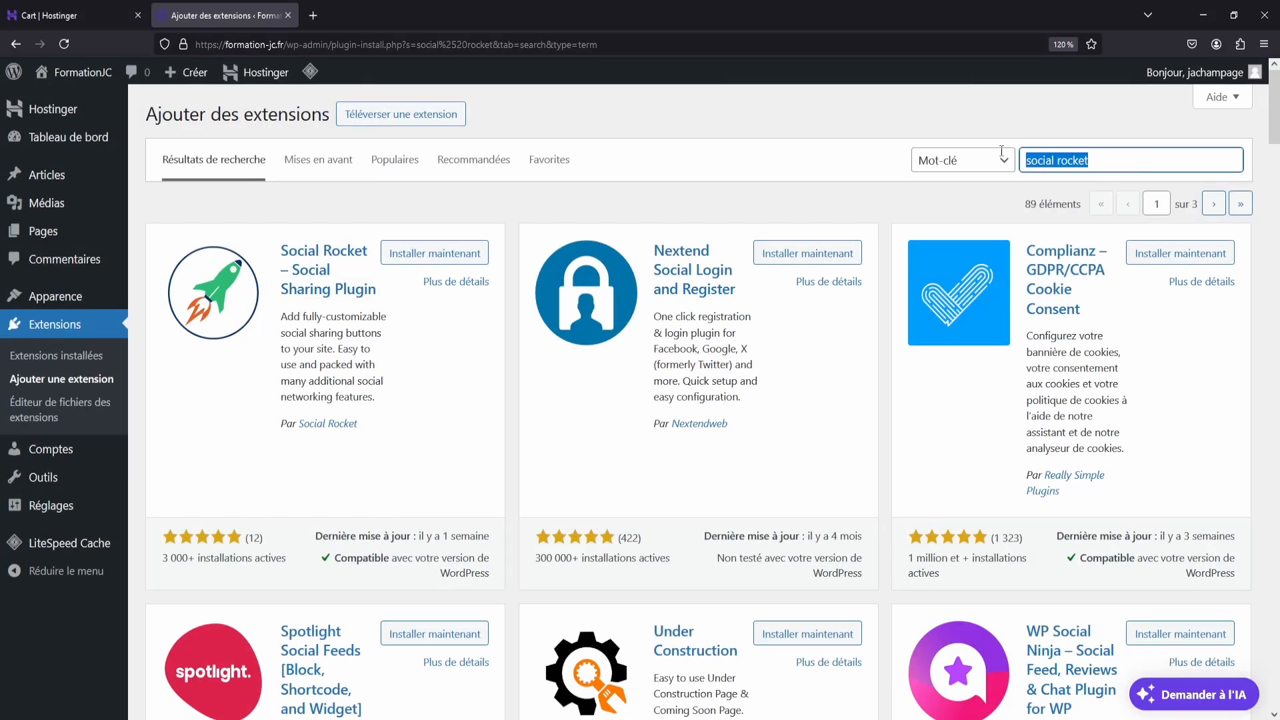
{"action": "key", "text": "BackSpace"}
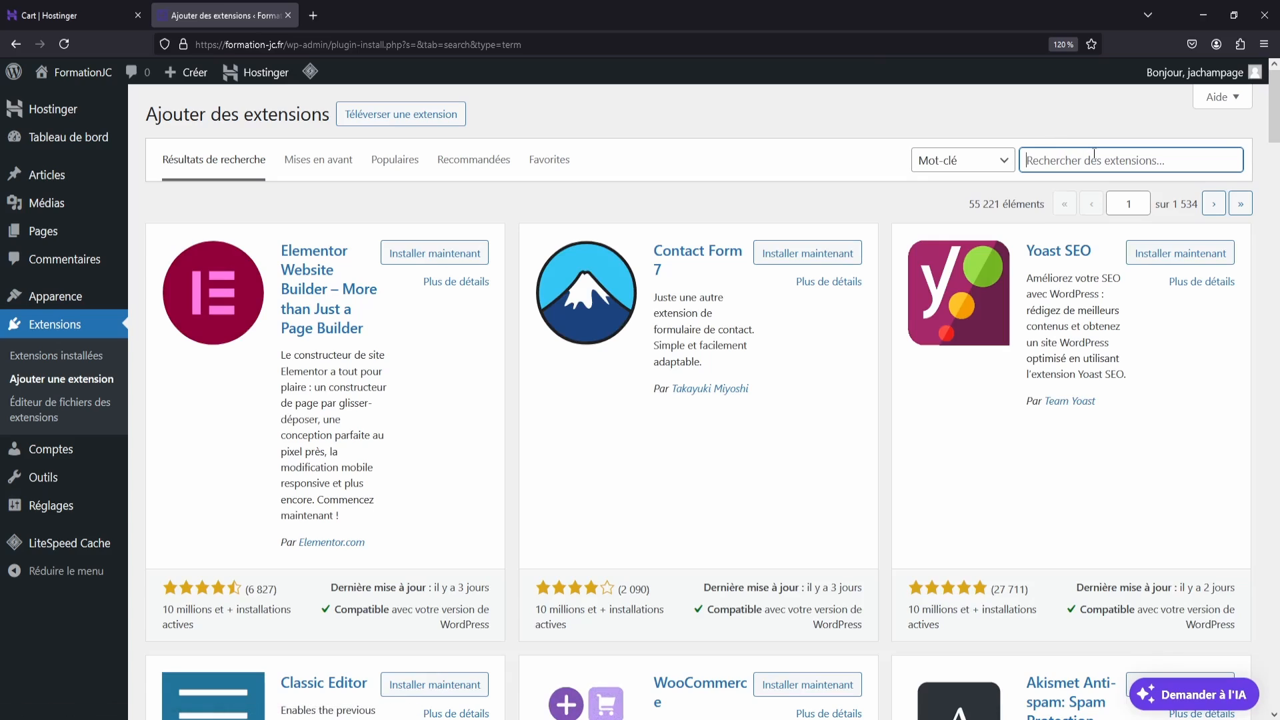
{"action": "type", "text": "pagenavi"}
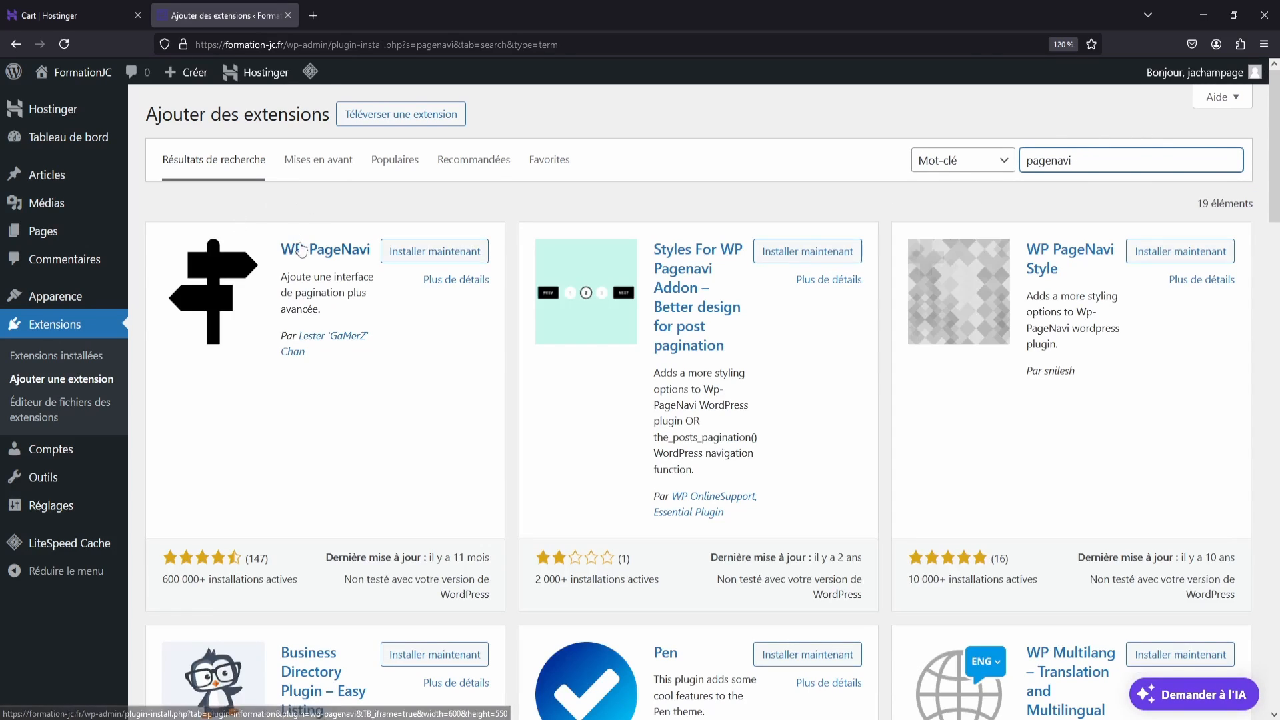
Step: Look through the WP-PageNavi extension's screenshots, viewing the custom-styled pagination image at full size, and close its details
{"action": "left_click", "coordinate": [300, 250]}
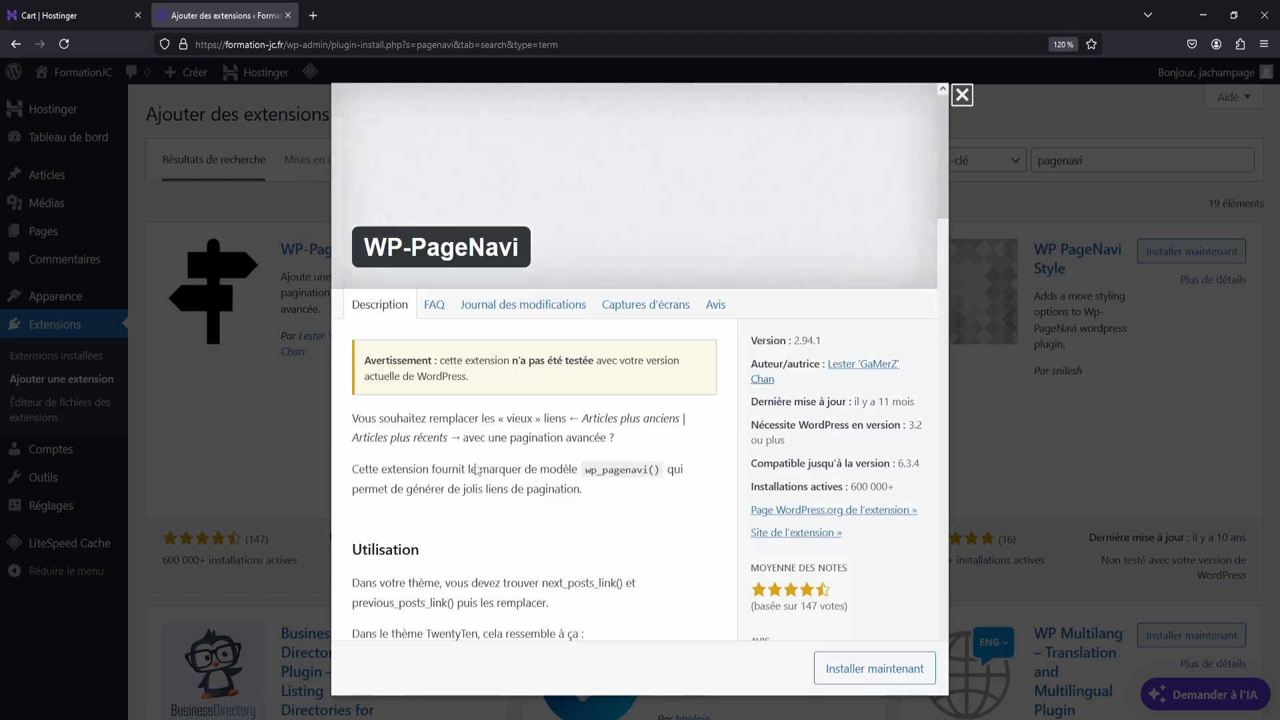
{"action": "left_click", "coordinate": [660, 312]}
{"action": "scroll", "coordinate": [563, 420], "scroll_direction": "down", "scroll_amount": 3}
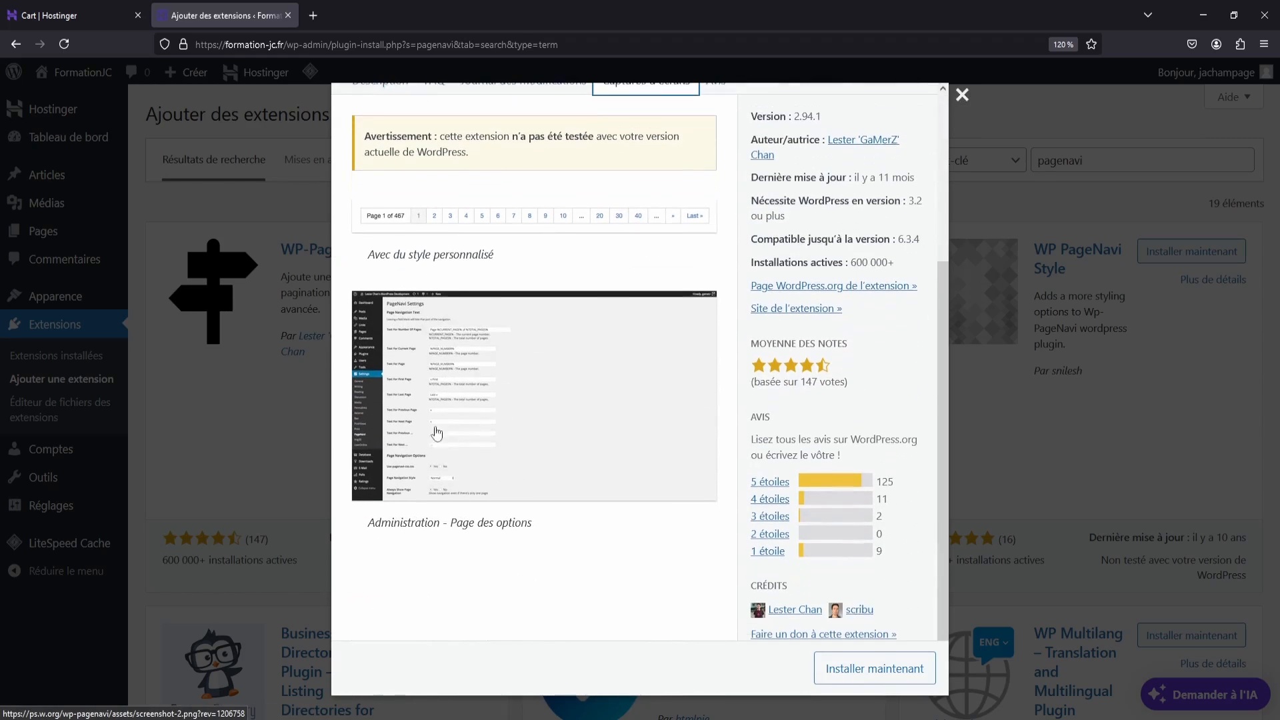
{"action": "left_click", "coordinate": [430, 220]}
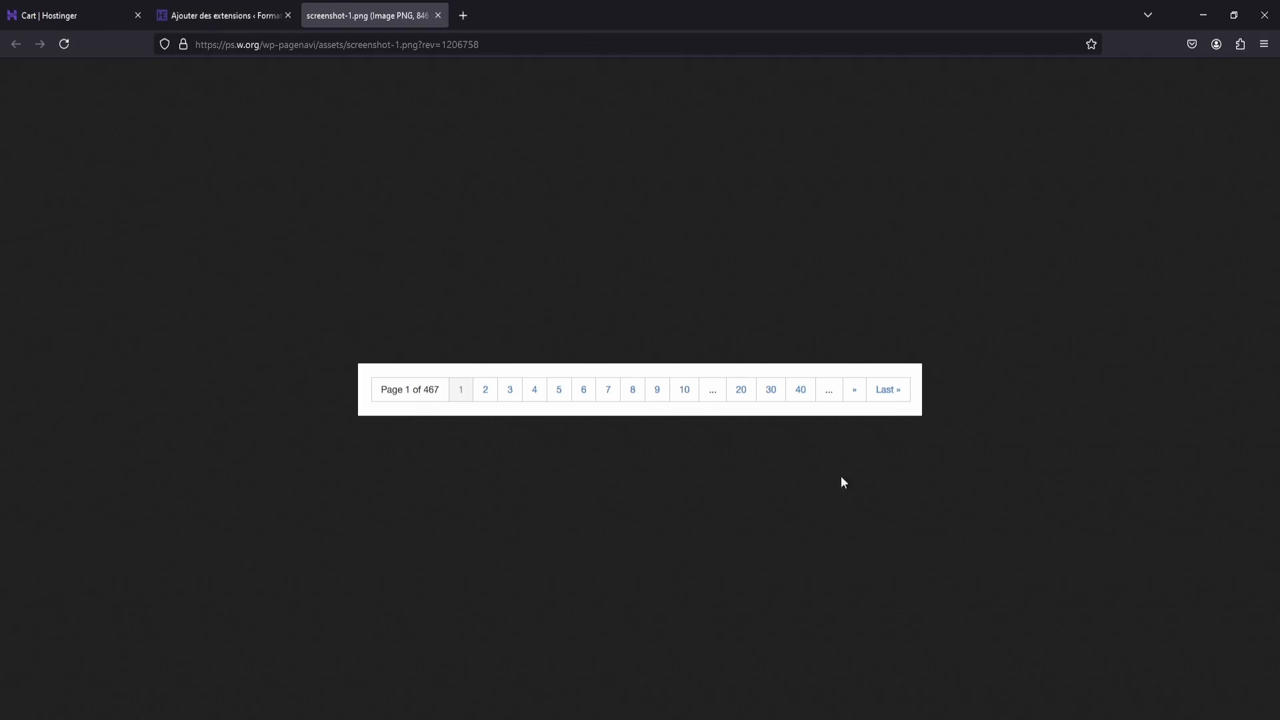
{"action": "left_click", "coordinate": [438, 15]}
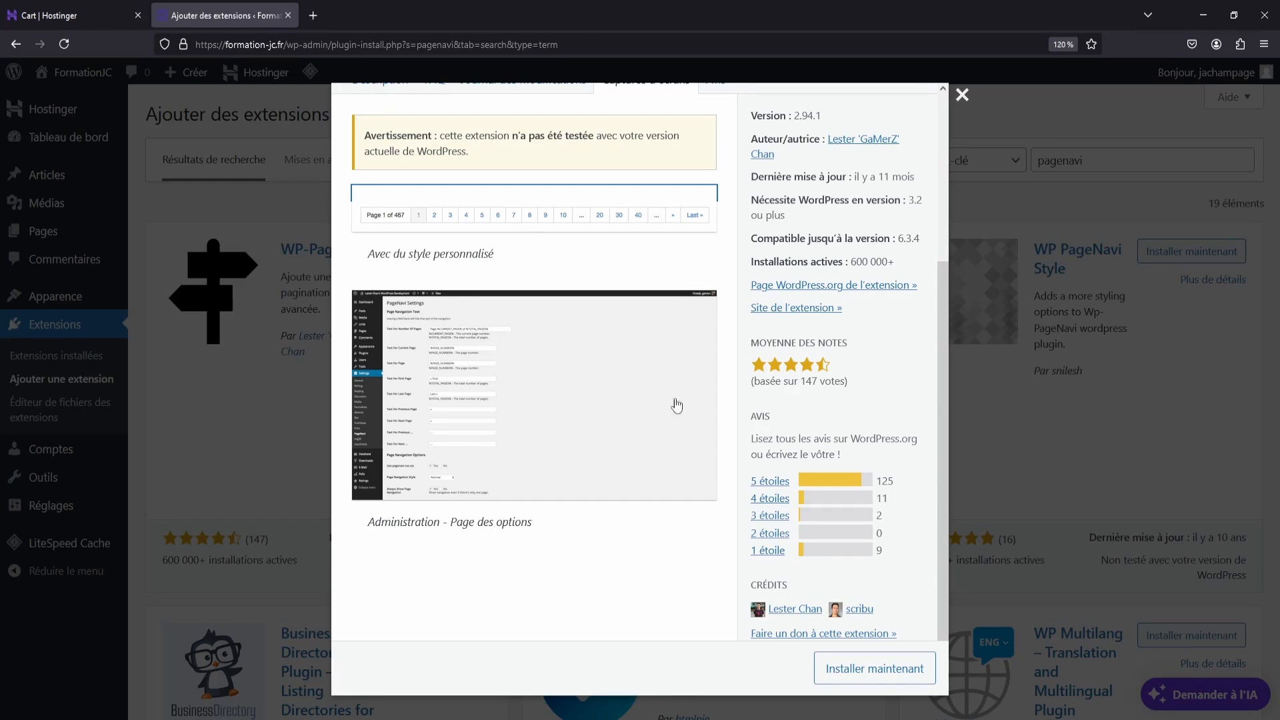
{"action": "left_click", "coordinate": [962, 95]}
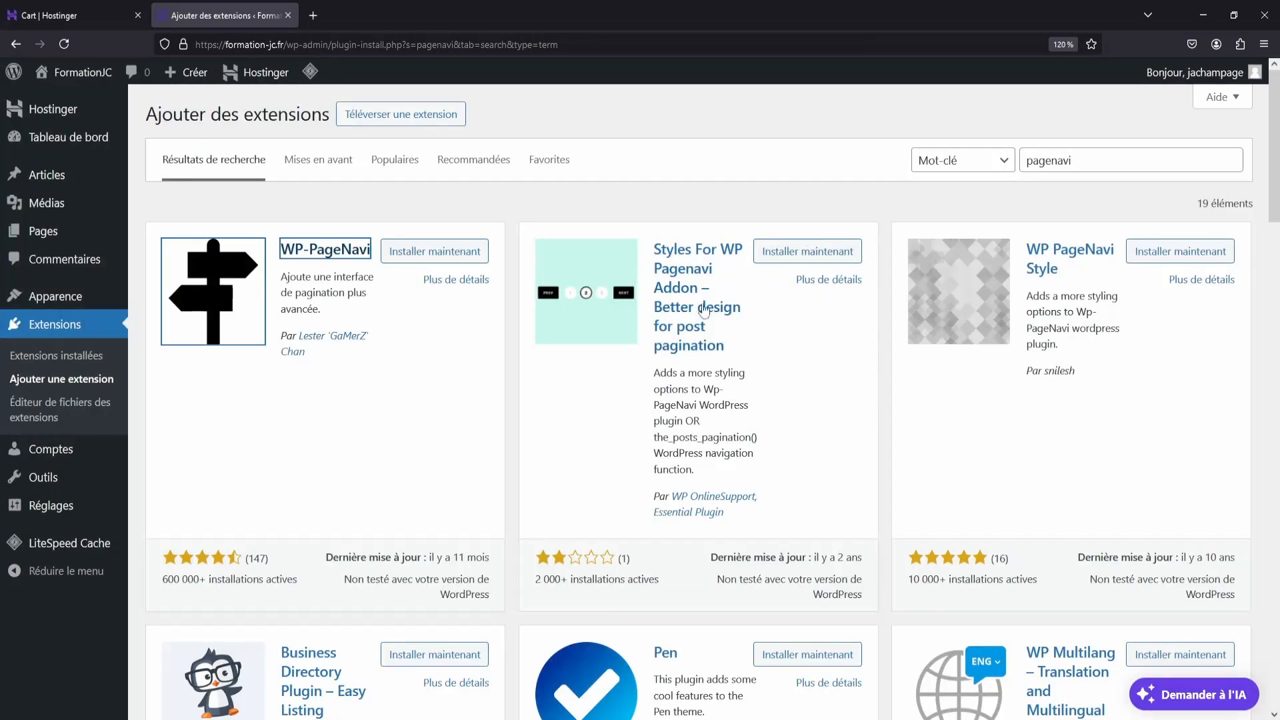
Step: Browse the remaining pagination extensions and search the extension catalogue for "complianz"
{"action": "scroll", "coordinate": [564, 350], "scroll_direction": "down", "scroll_amount": 4}
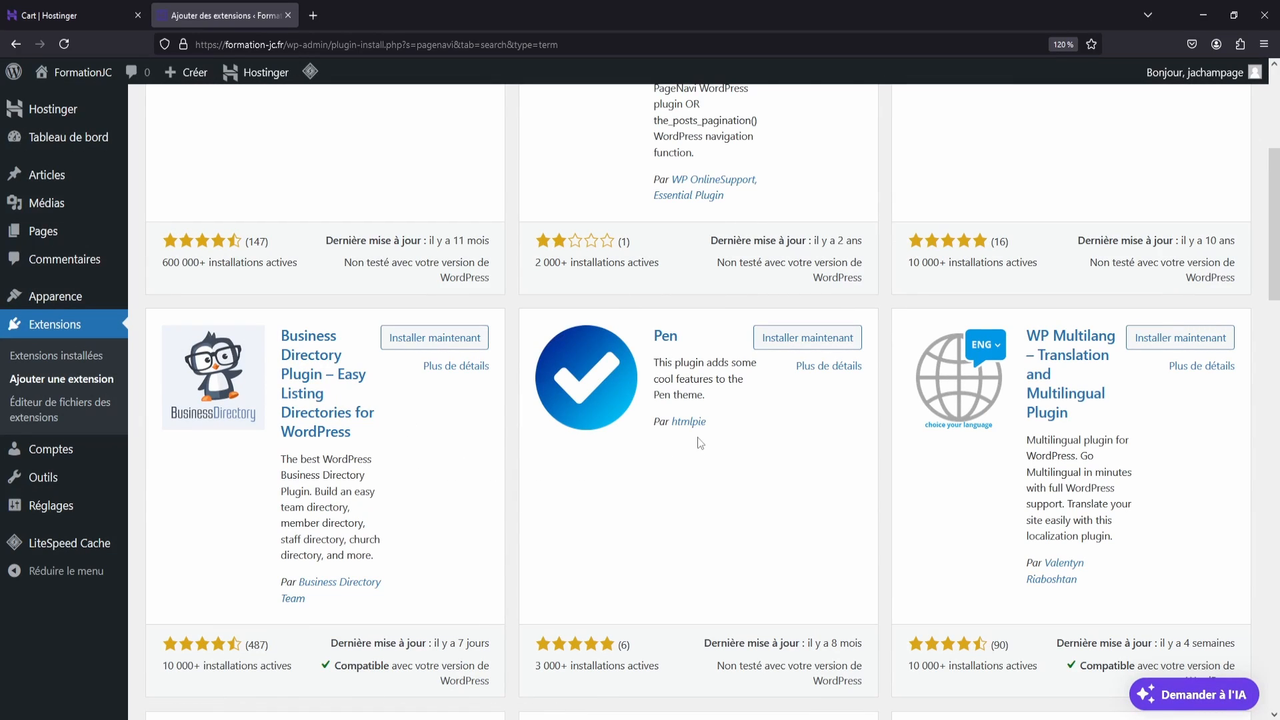
{"action": "scroll", "coordinate": [501, 353], "scroll_direction": "up", "scroll_amount": 5}
{"action": "left_click_drag", "start_coordinate": [1080, 160], "coordinate": [924, 140]}
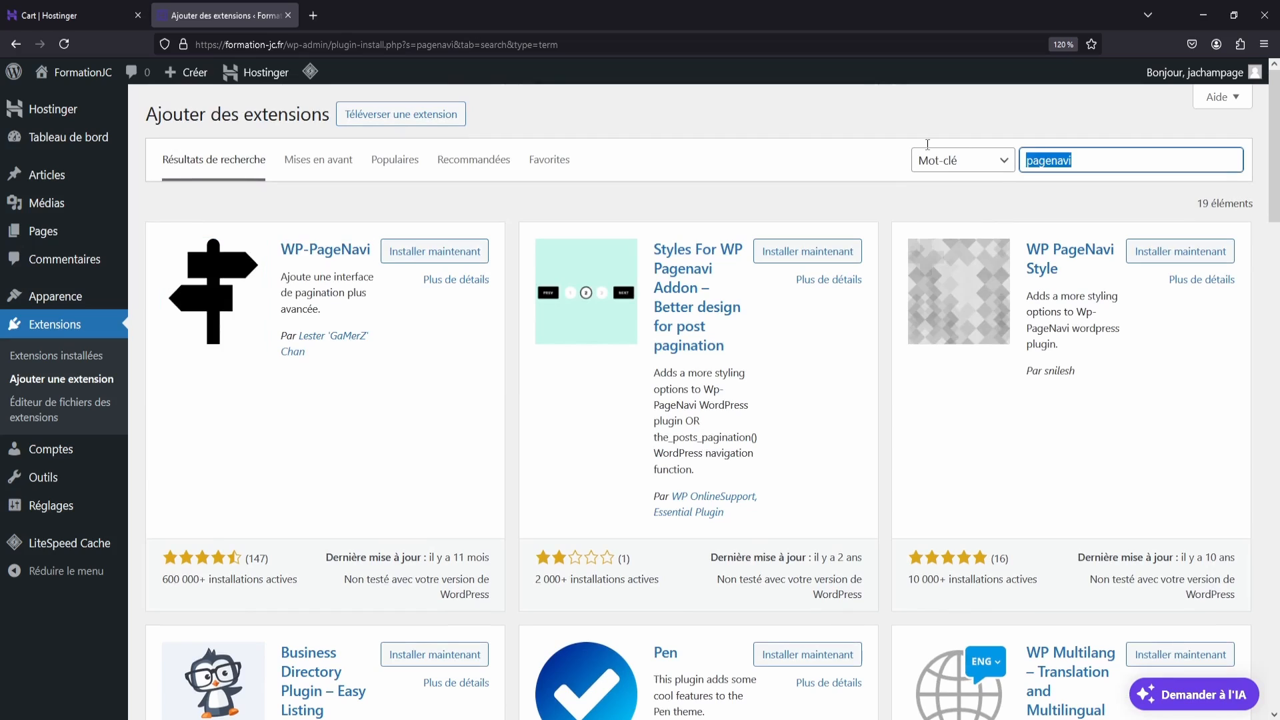
{"action": "type", "text": "complianz"}
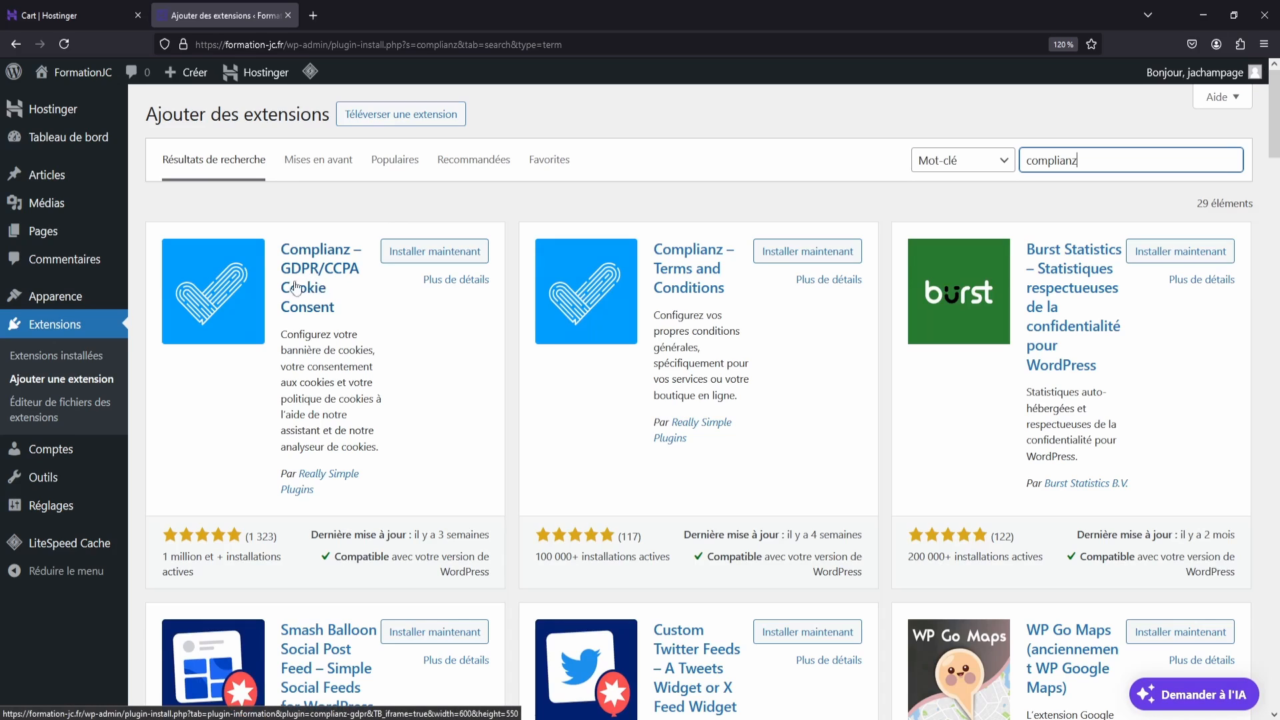
Step: View the description and screenshots of the Complianz – GDPR/CCPA Cookie Consent extension and close its details
{"action": "left_click", "coordinate": [314, 273]}
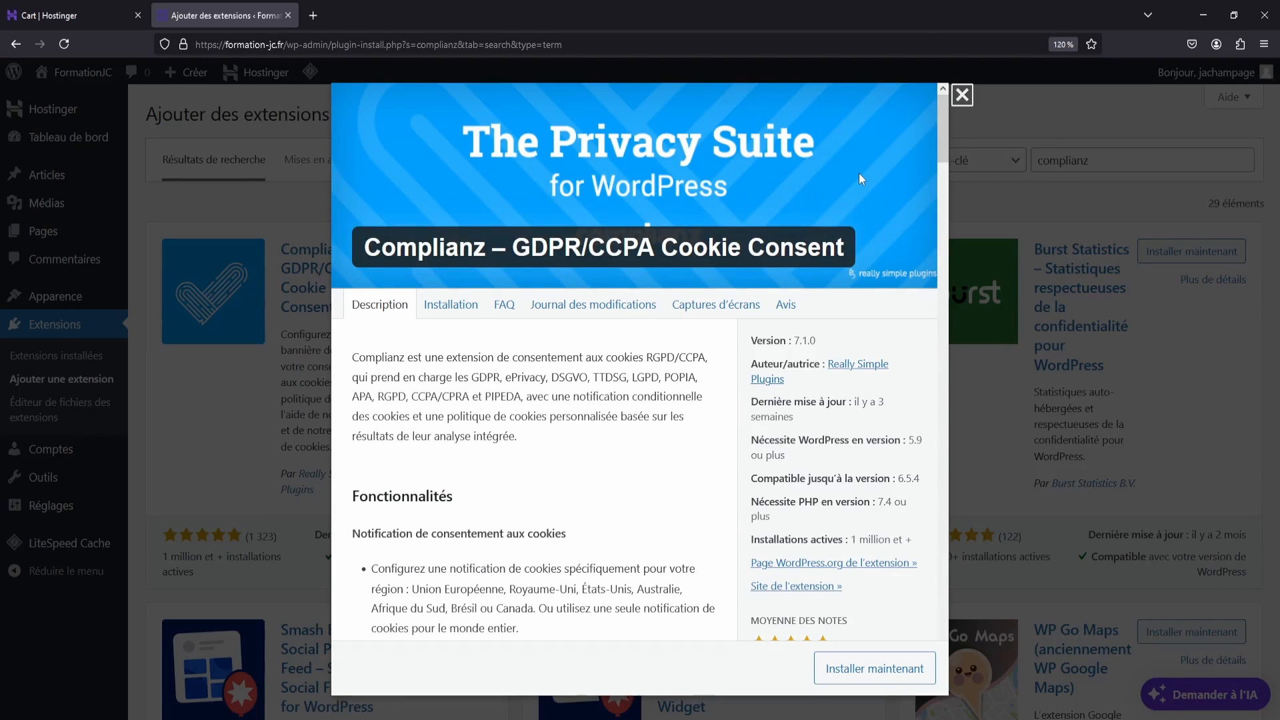
{"action": "left_click", "coordinate": [732, 308]}
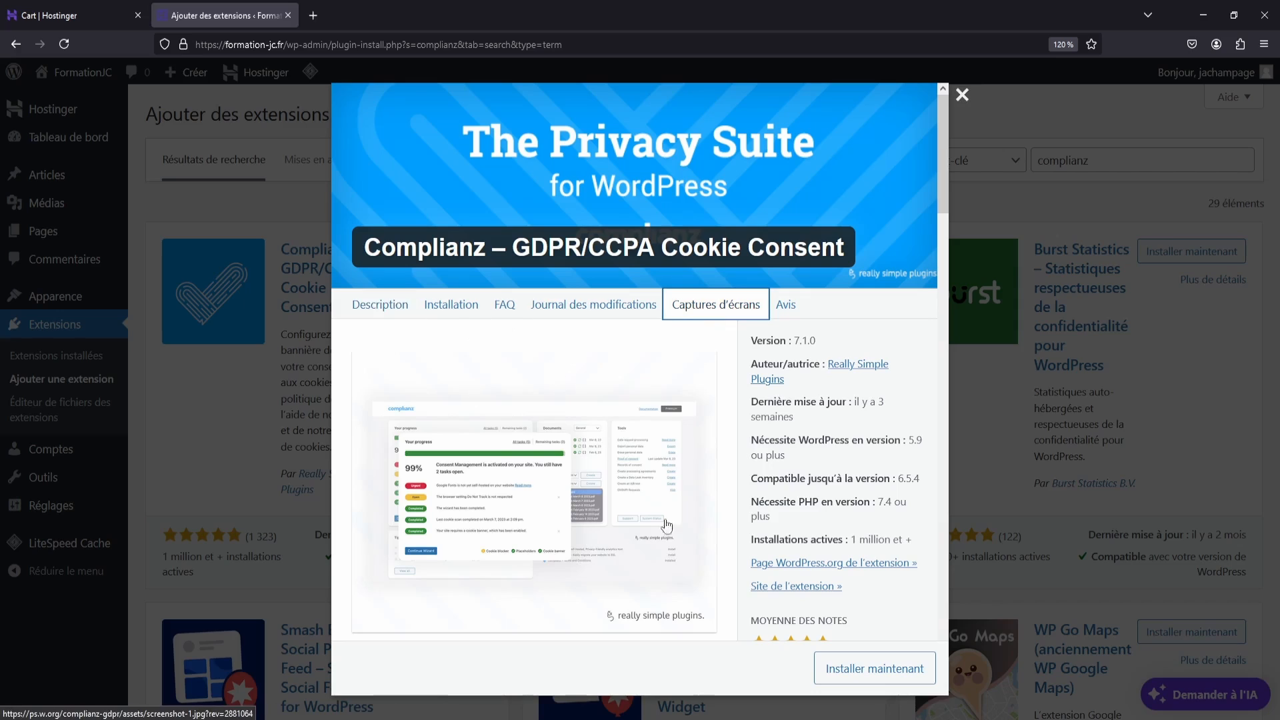
{"action": "left_click", "coordinate": [962, 94]}
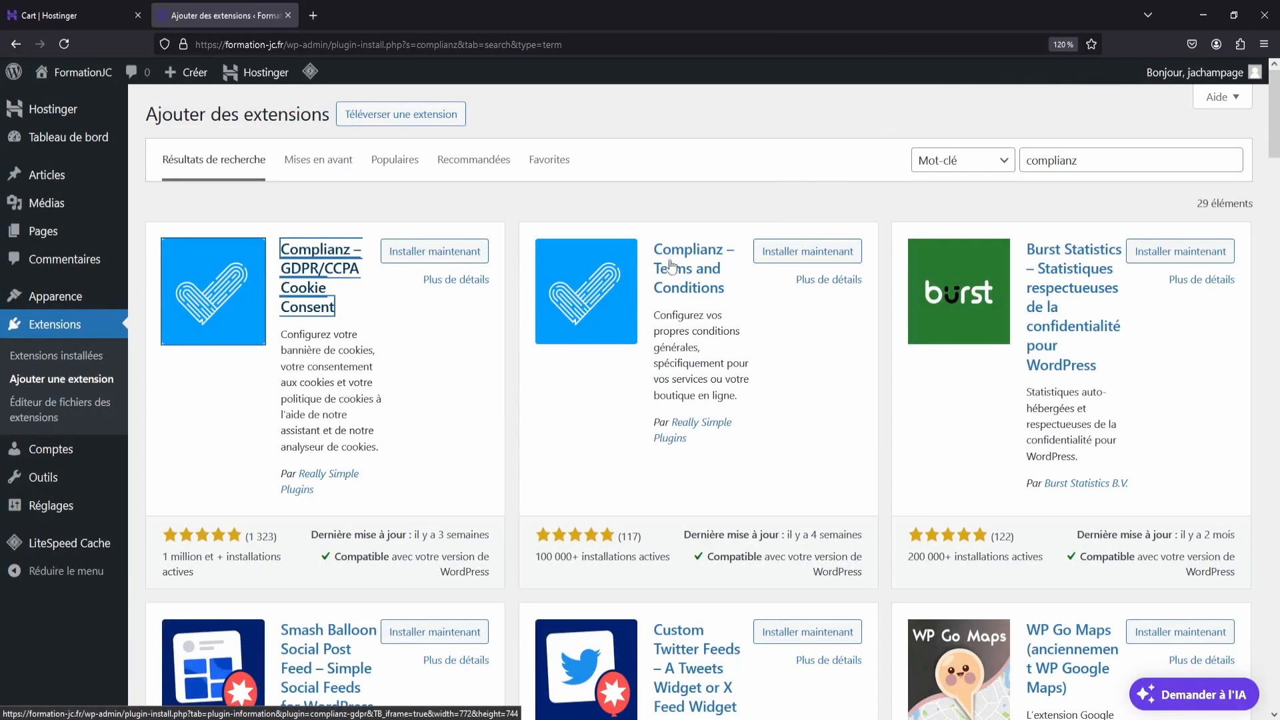
Step: Search the extension catalogue for "cookie notice an"
{"action": "left_click_drag", "start_coordinate": [1133, 160], "coordinate": [943, 154]}
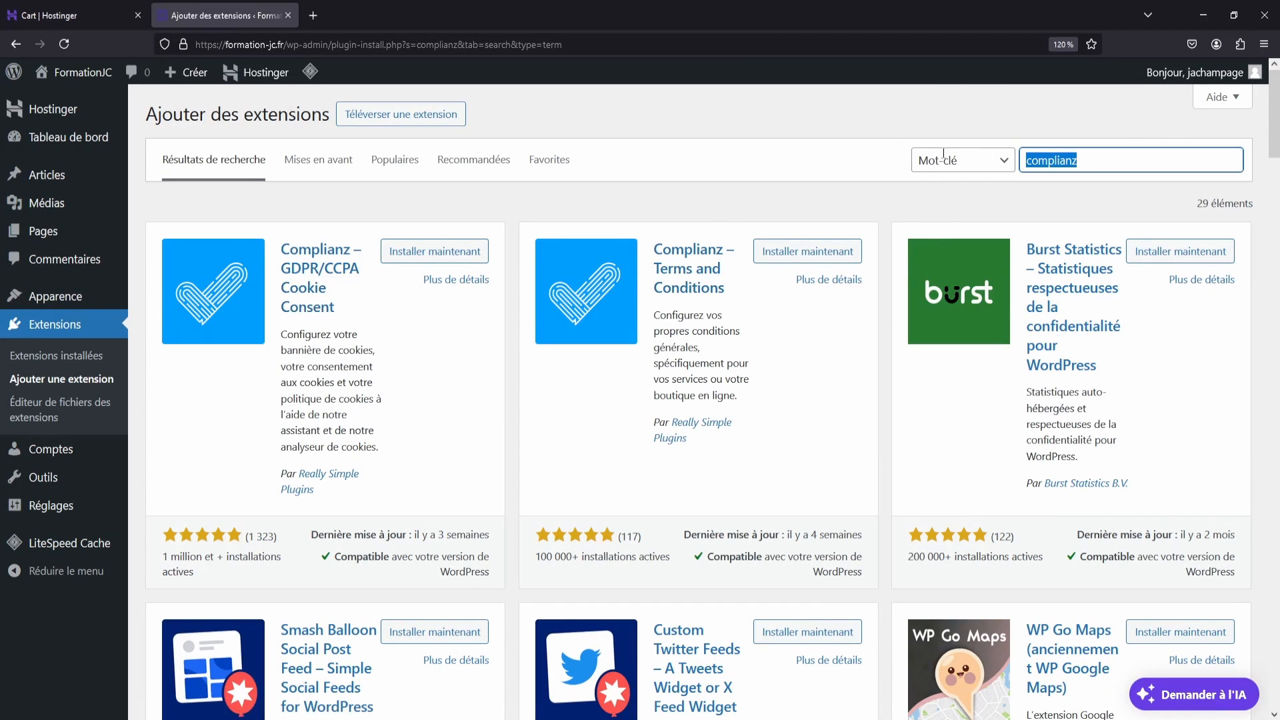
{"action": "type", "text": "cookie notice"}
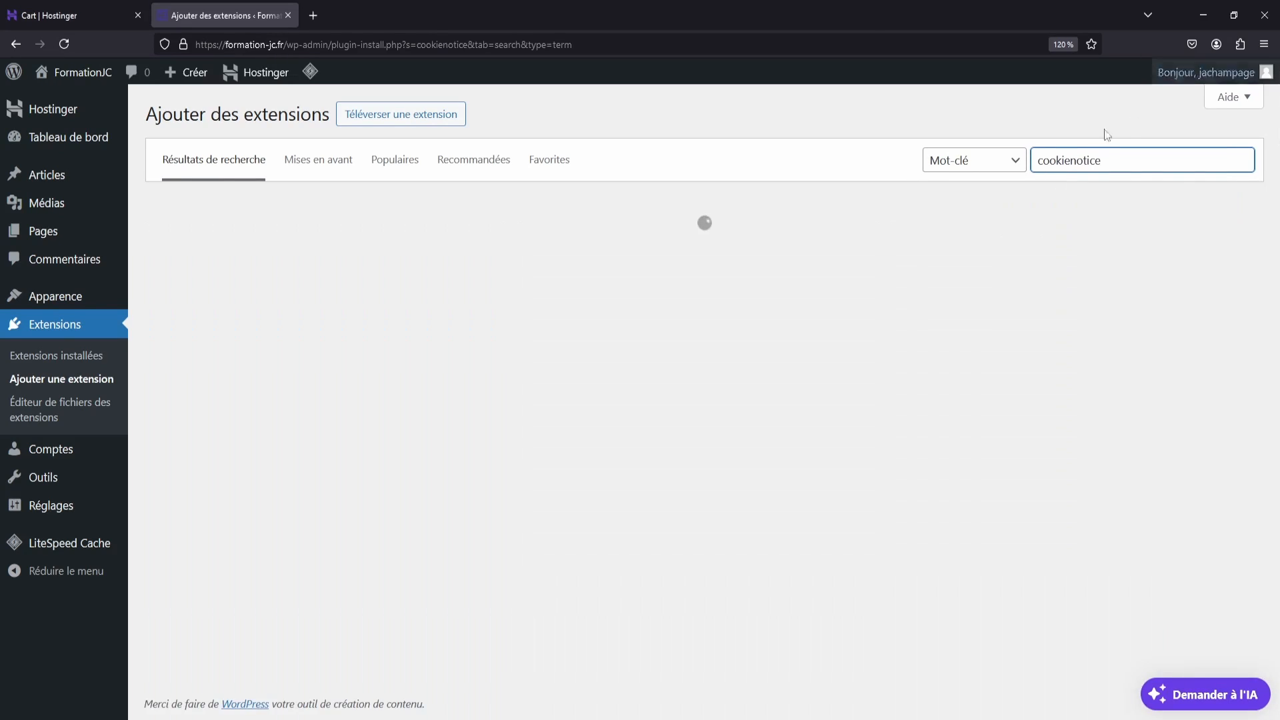
{"action": "left_click", "coordinate": [1058, 160]}
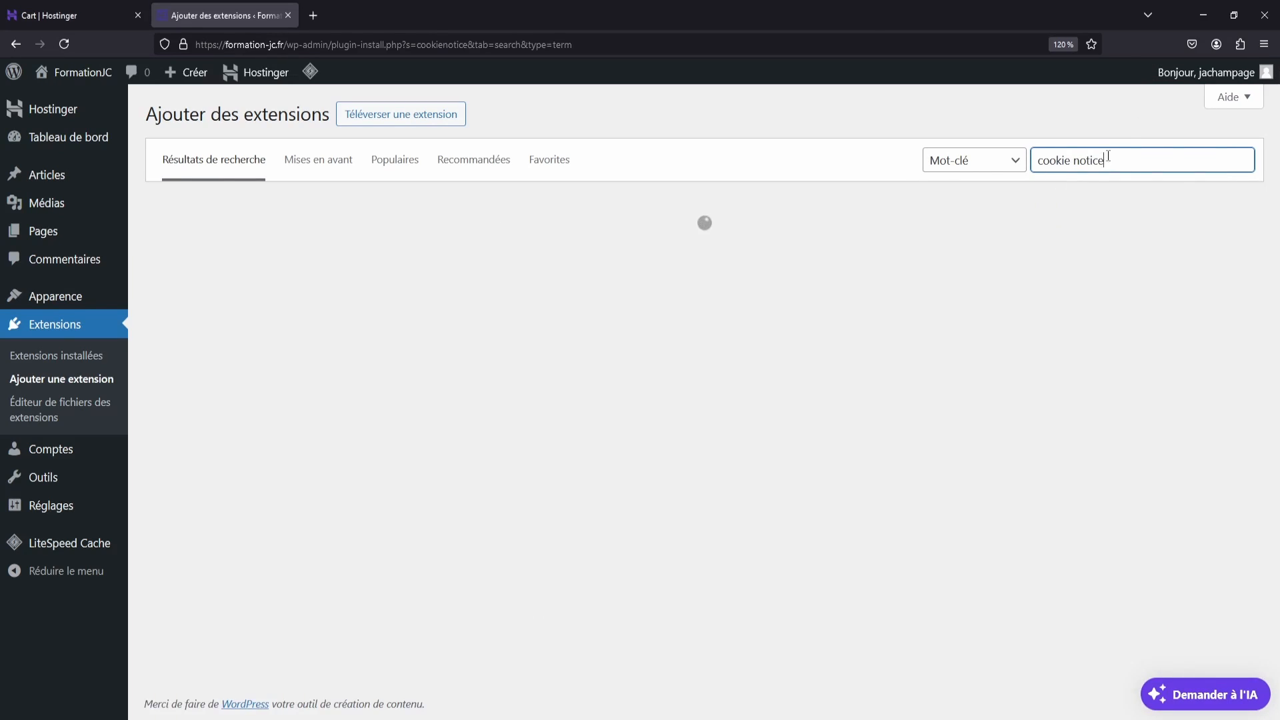
{"action": "type", "text": "an"}
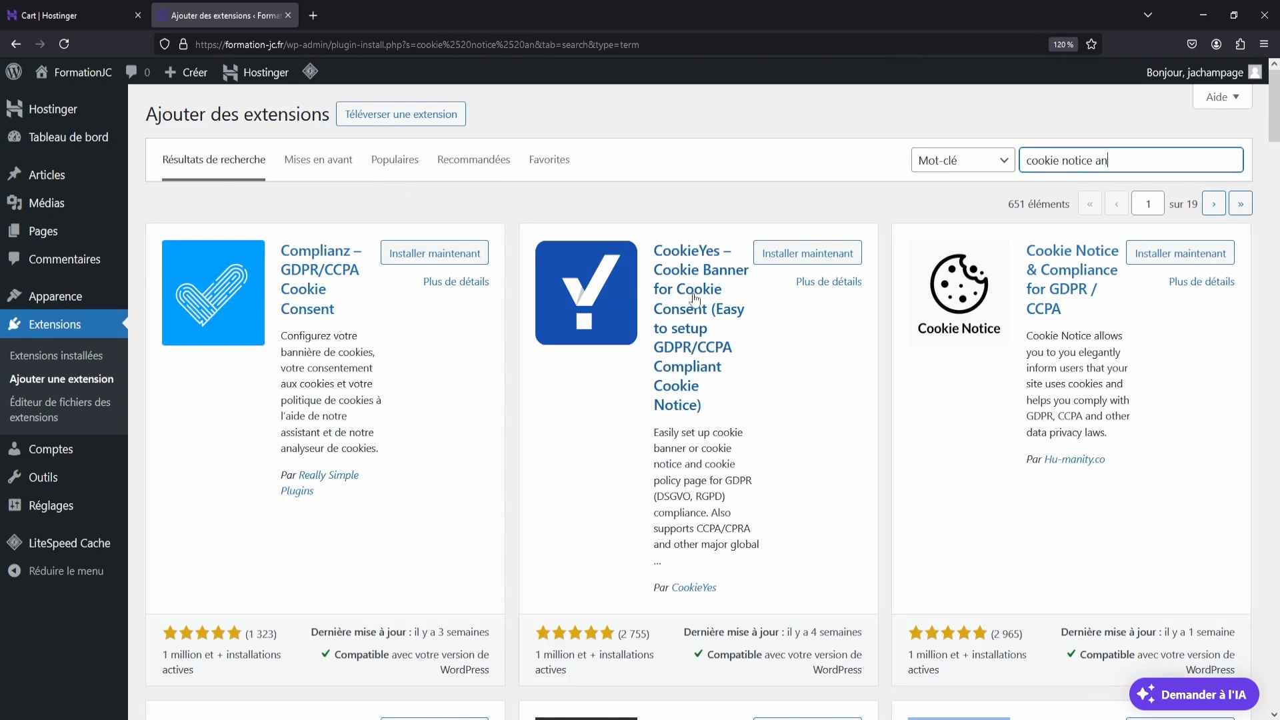
Step: View the description and screenshots of the Cookie Notice & Compliance for GDPR / CCPA extension and close its details
{"action": "left_click", "coordinate": [1055, 269]}
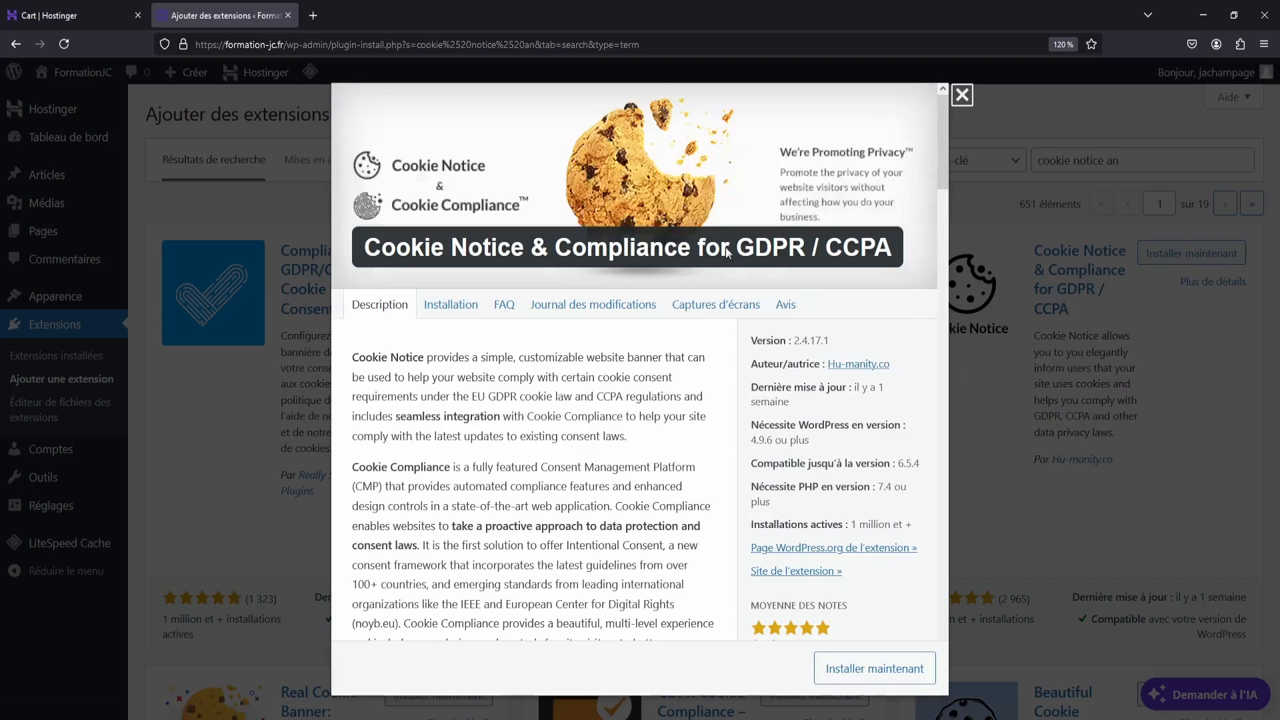
{"action": "left_click", "coordinate": [675, 311]}
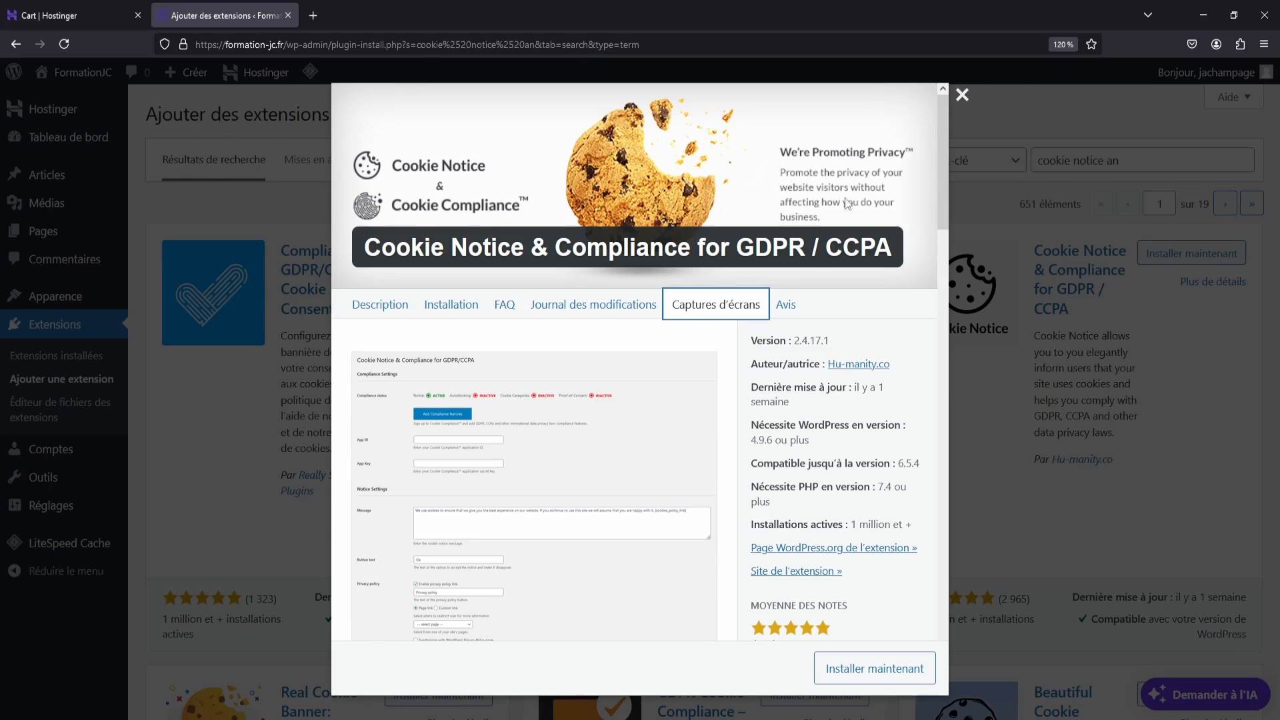
{"action": "left_click", "coordinate": [963, 95]}
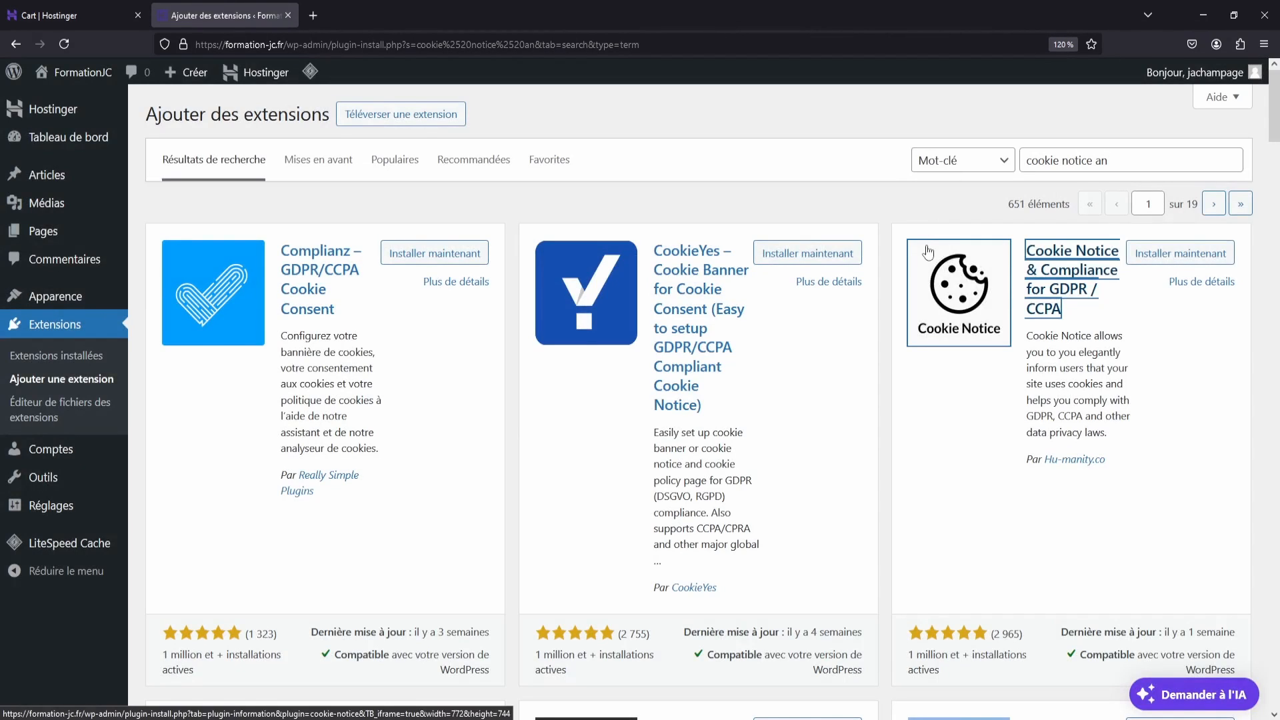
{"action": "left_click", "coordinate": [926, 201]}
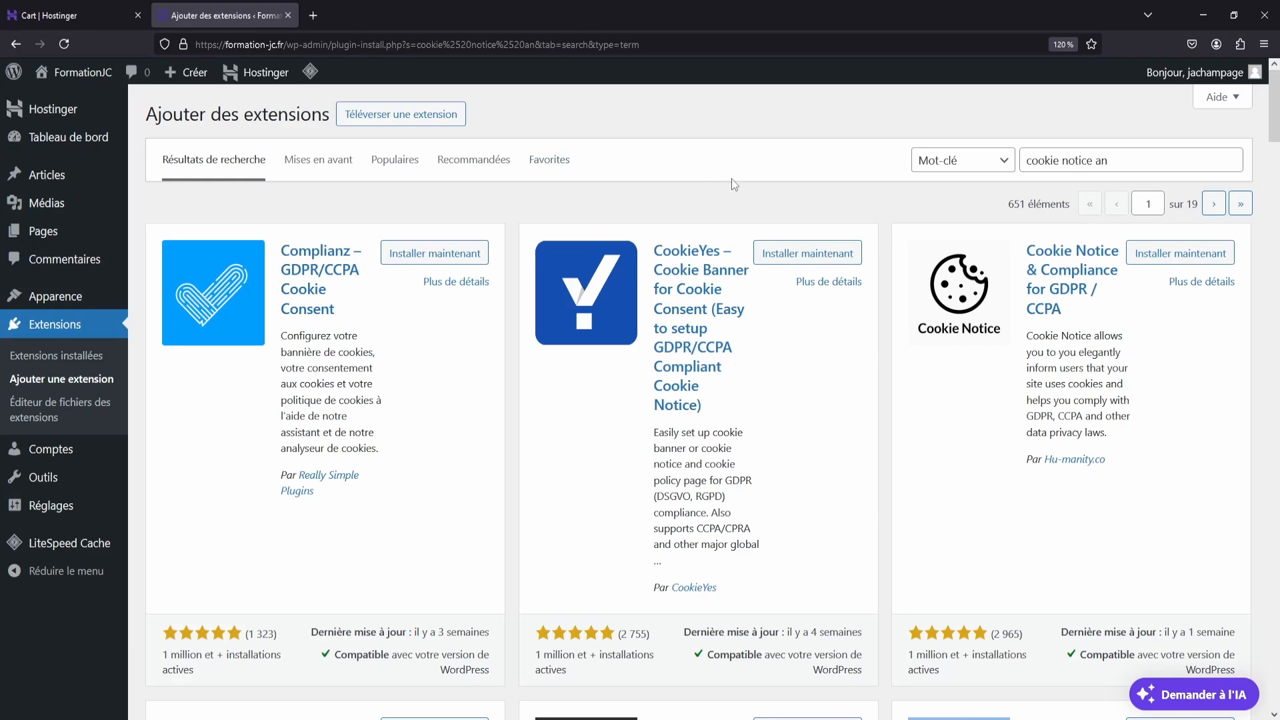
Step: Browse the cookie notice extensions and search the extension catalogue for "local google fonts"
{"action": "scroll", "coordinate": [741, 200], "scroll_direction": "down", "scroll_amount": 15}
{"action": "scroll", "coordinate": [750, 223], "scroll_direction": "up", "scroll_amount": 15}
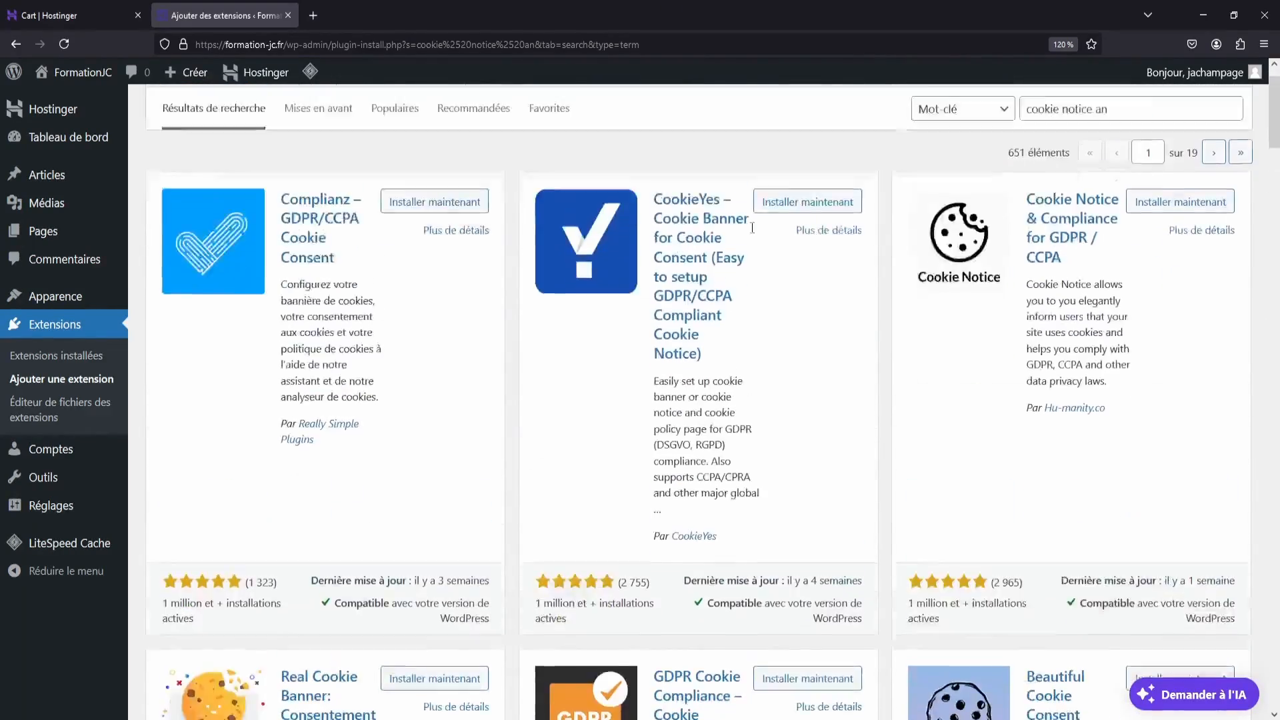
{"action": "scroll", "coordinate": [773, 200], "scroll_direction": "up", "scroll_amount": 1}
{"action": "left_click_drag", "start_coordinate": [1152, 156], "coordinate": [977, 160]}
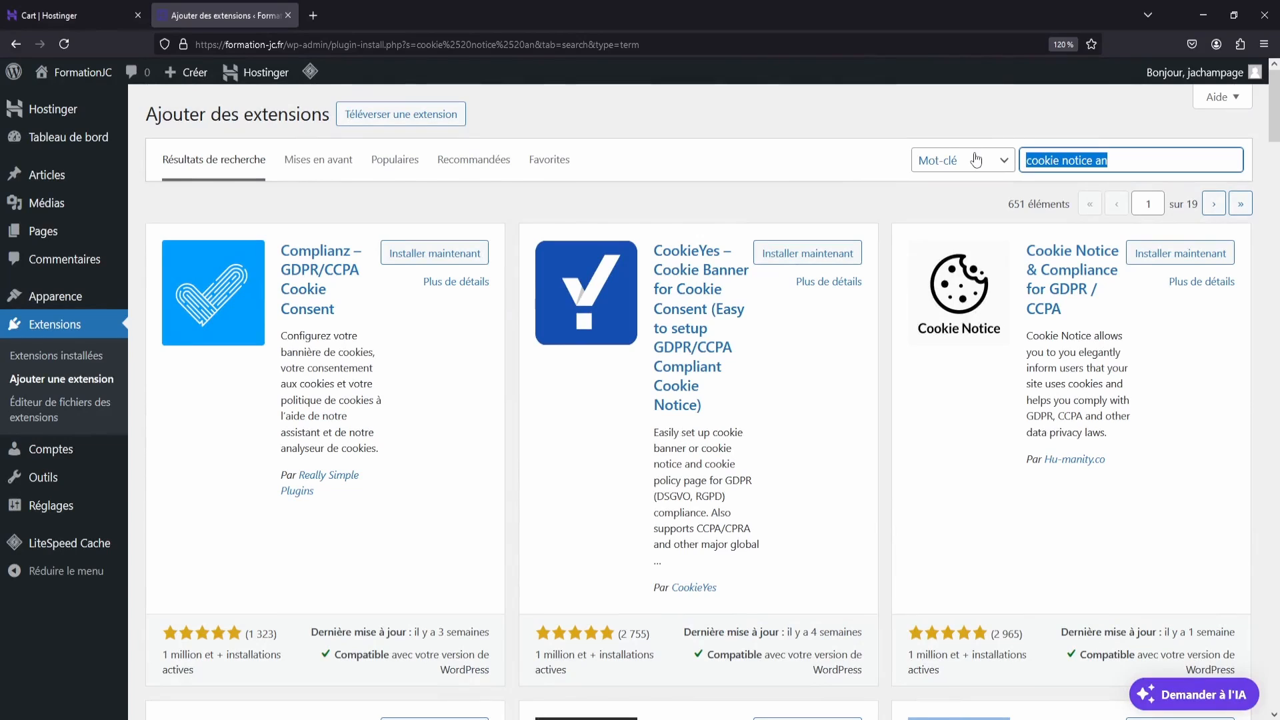
{"action": "type", "text": "goo"}
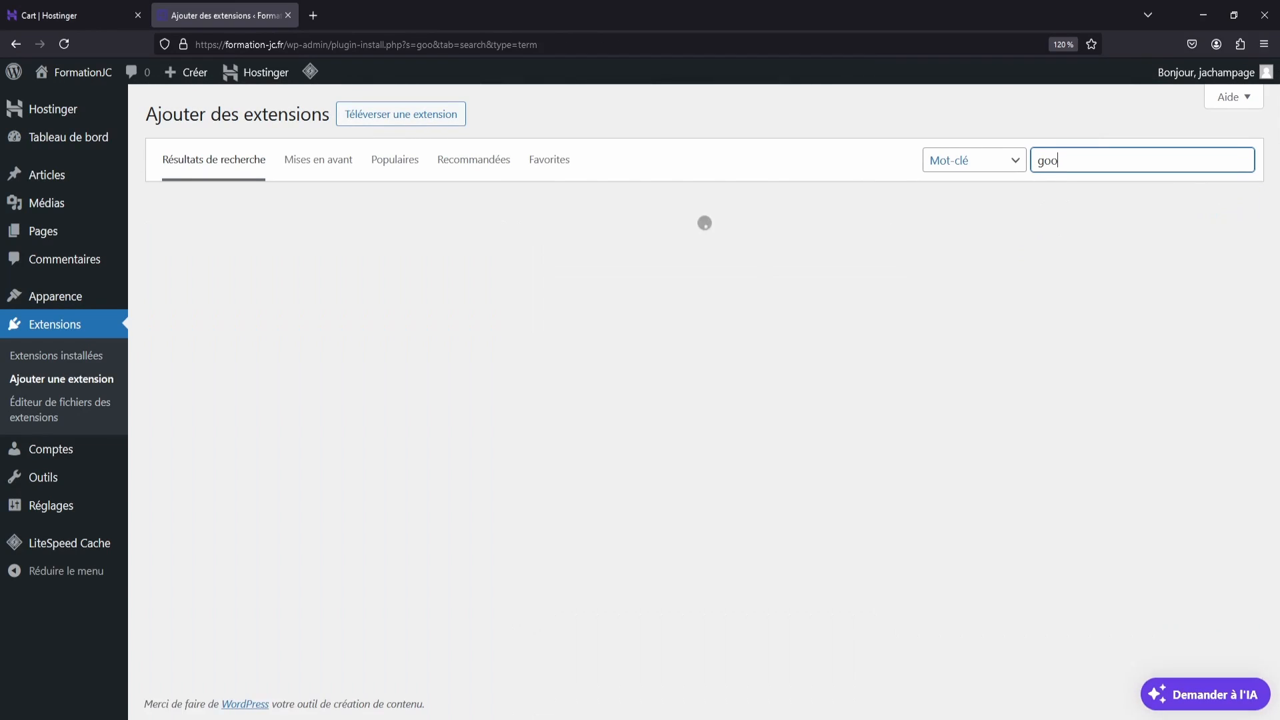
{"action": "key", "text": "BackSpace"}
{"action": "key", "text": "BackSpace"}
{"action": "key", "text": "BackSpace"}
{"action": "type", "text": "local"}
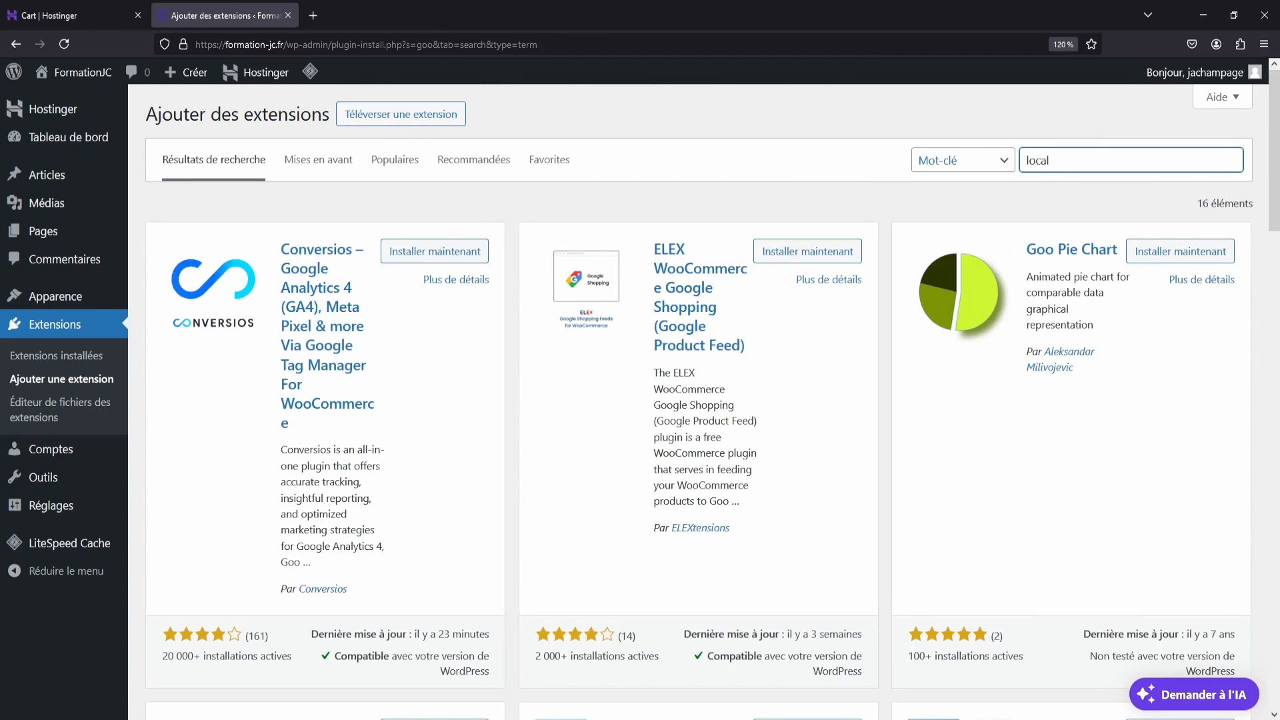
{"action": "type", "text": " google fonts"}
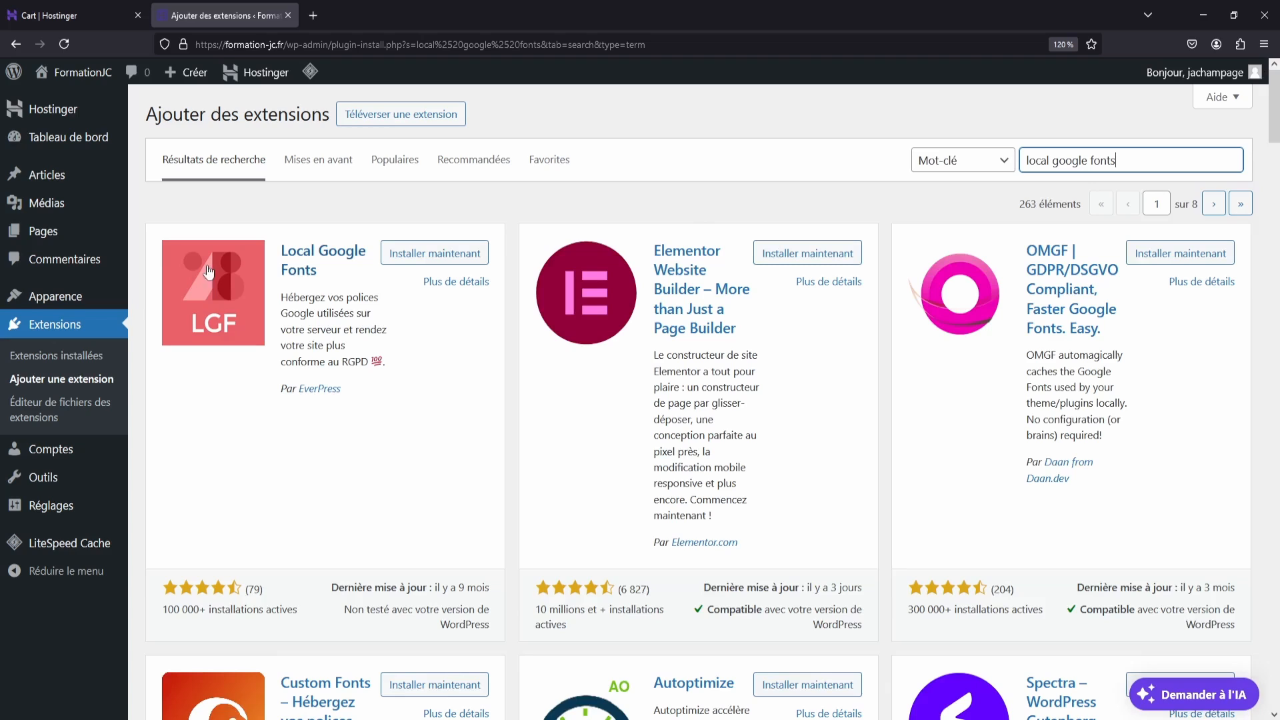
Step: View the description and settings screenshot of the Local Google Fonts extension and close its details
{"action": "left_click", "coordinate": [308, 260]}
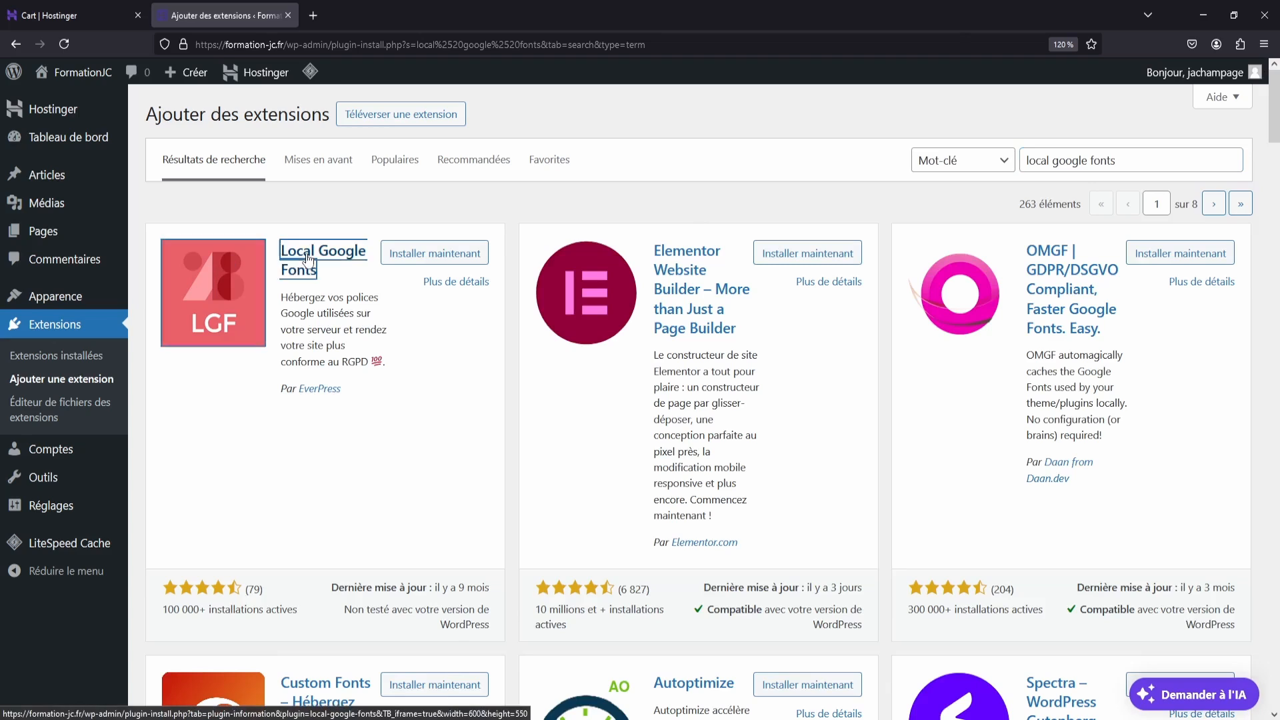
{"action": "left_click", "coordinate": [695, 306]}
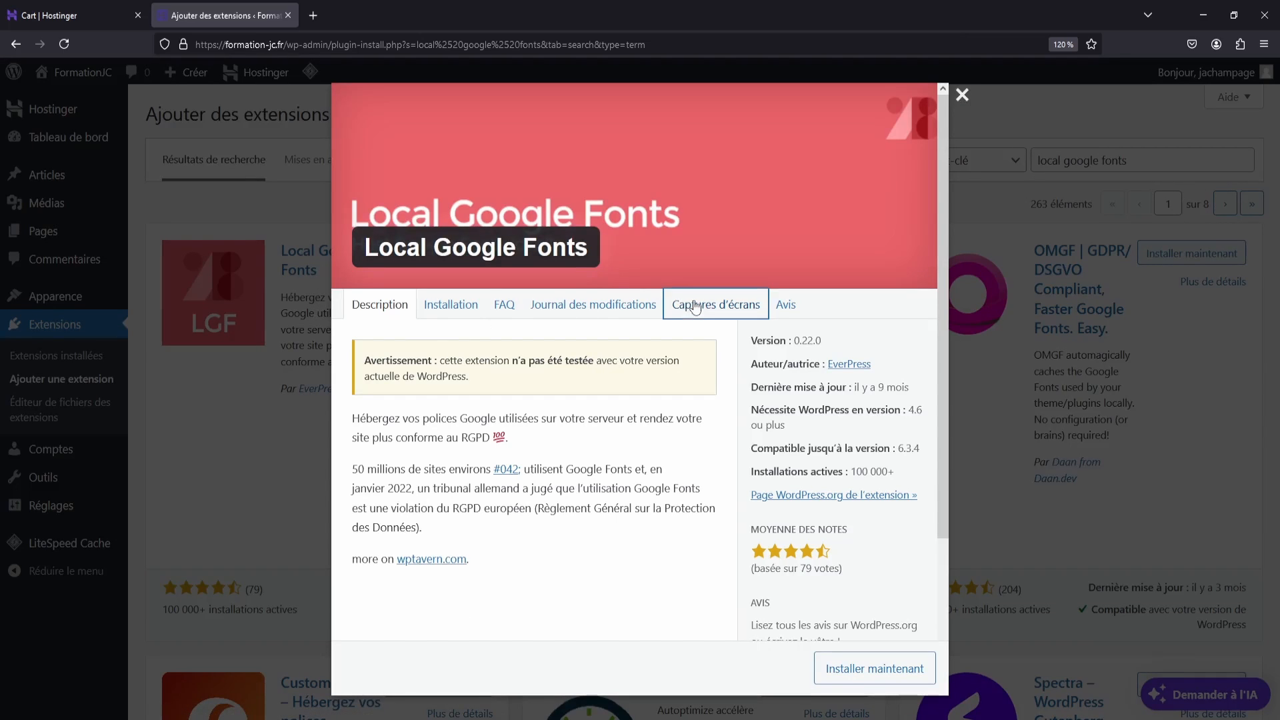
{"action": "left_click", "coordinate": [494, 501]}
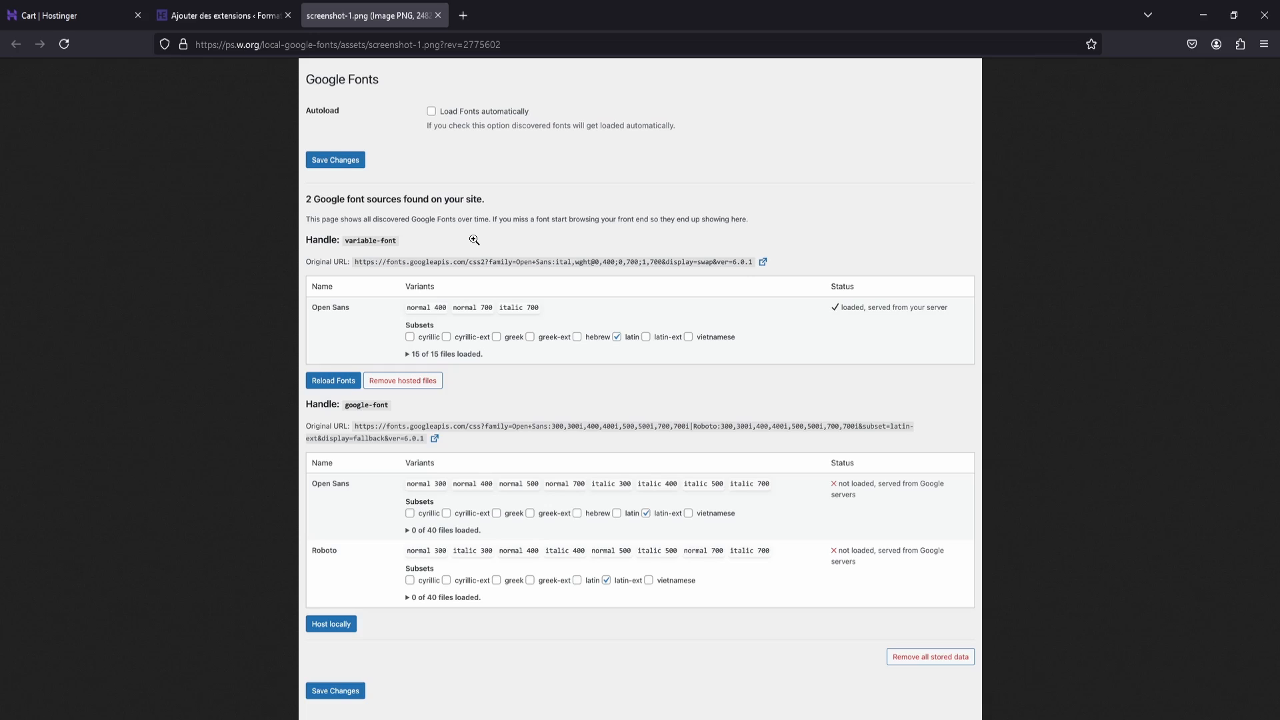
{"action": "left_click", "coordinate": [438, 15]}
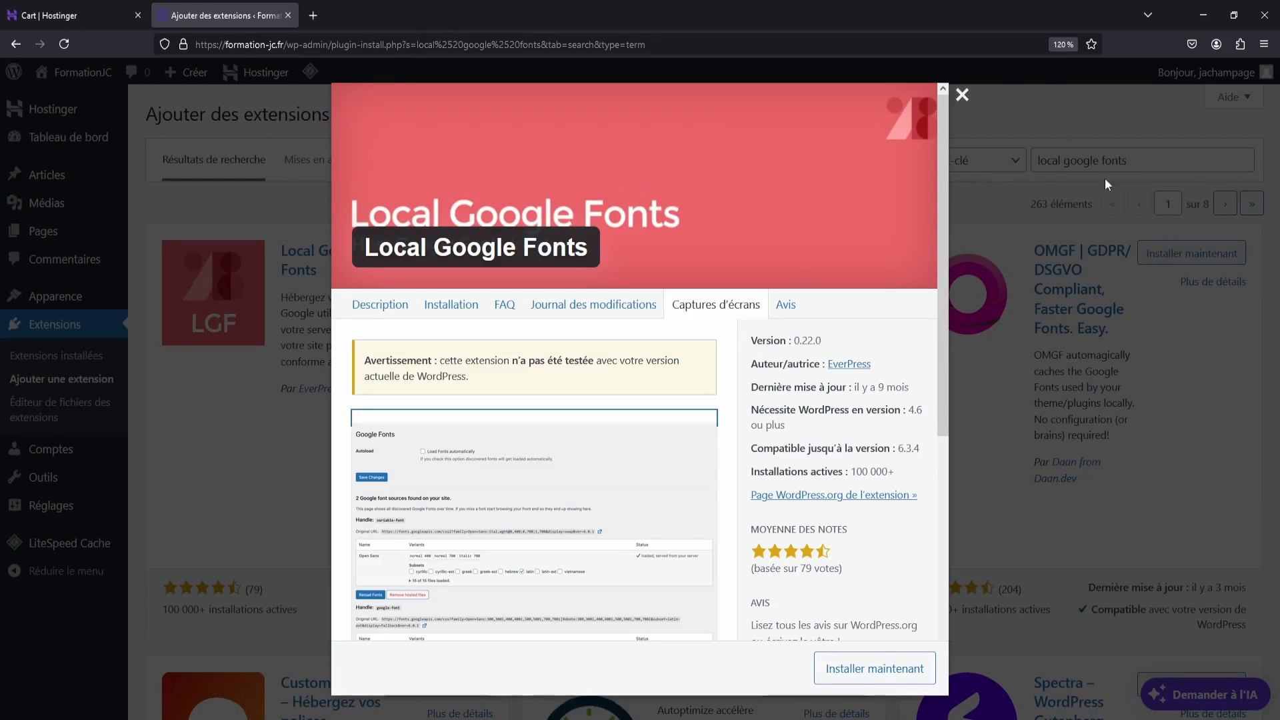
{"action": "left_click", "coordinate": [960, 93]}
Step: Browse the other extensions offered for hosting Google Fonts locally
{"action": "scroll", "coordinate": [970, 372], "scroll_direction": "down", "scroll_amount": 9}
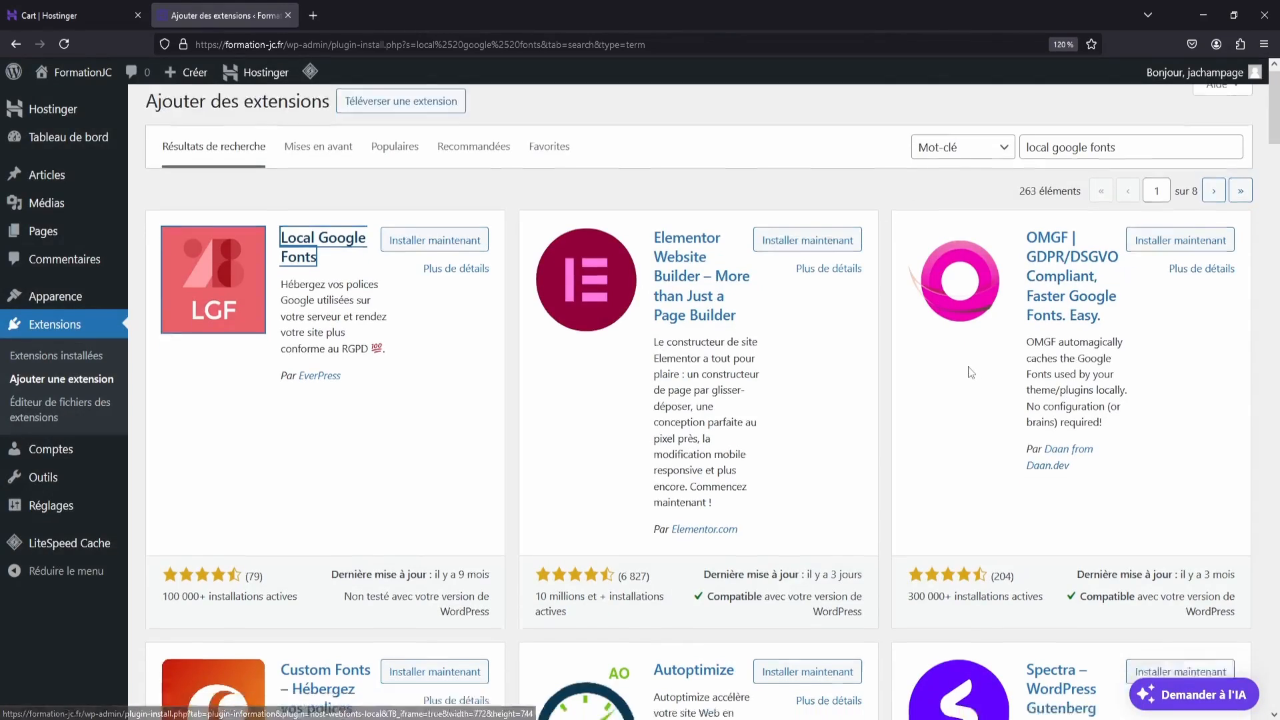
{"action": "scroll", "coordinate": [970, 372], "scroll_direction": "up", "scroll_amount": 10}
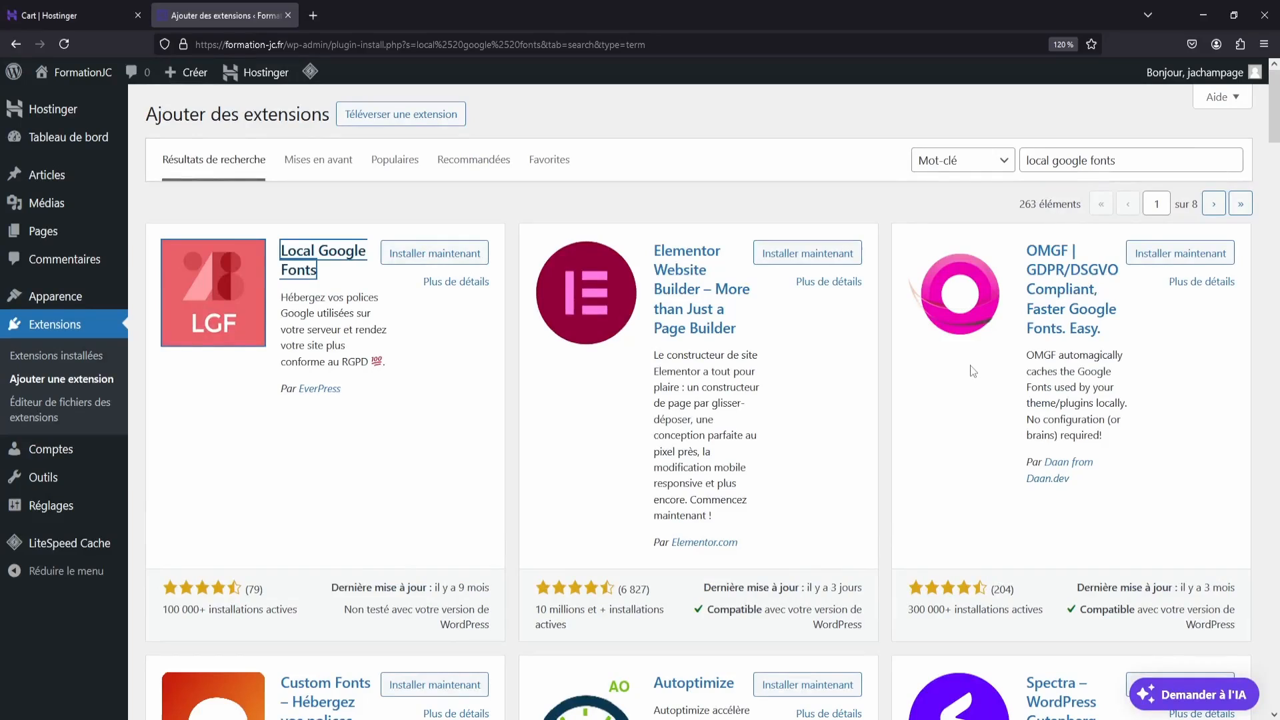
{"action": "left_click", "coordinate": [1134, 160]}
{"action": "scroll", "coordinate": [527, 217], "scroll_direction": "down", "scroll_amount": 15}
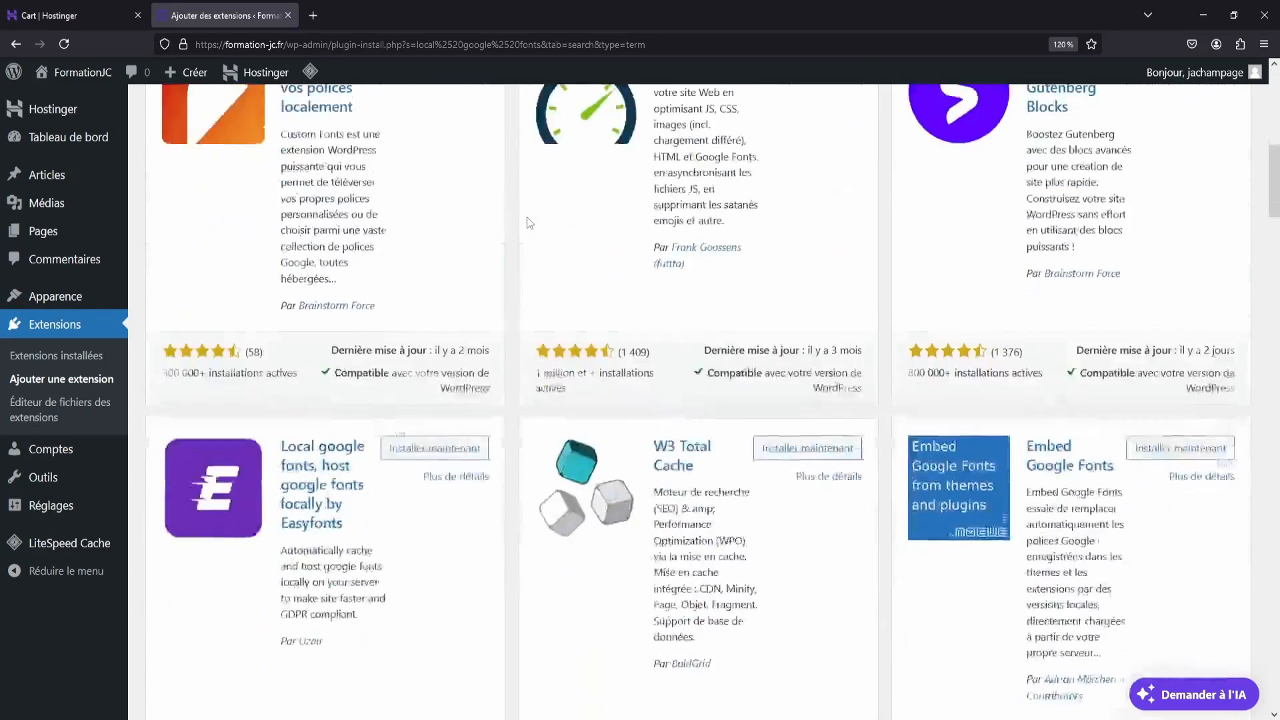
{"action": "scroll", "coordinate": [533, 193], "scroll_direction": "up", "scroll_amount": 15}
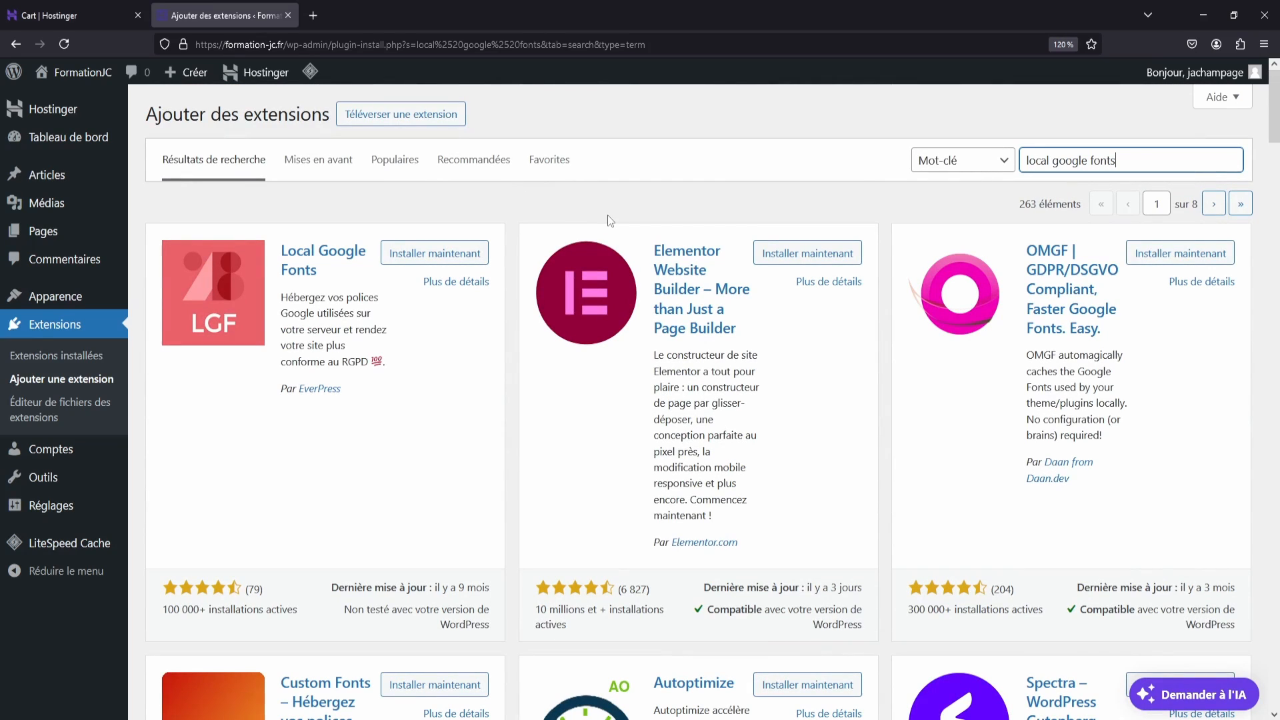
Step: Show the list of installed extensions and browse the featured extensions available to add
{"action": "left_click", "coordinate": [55, 360]}
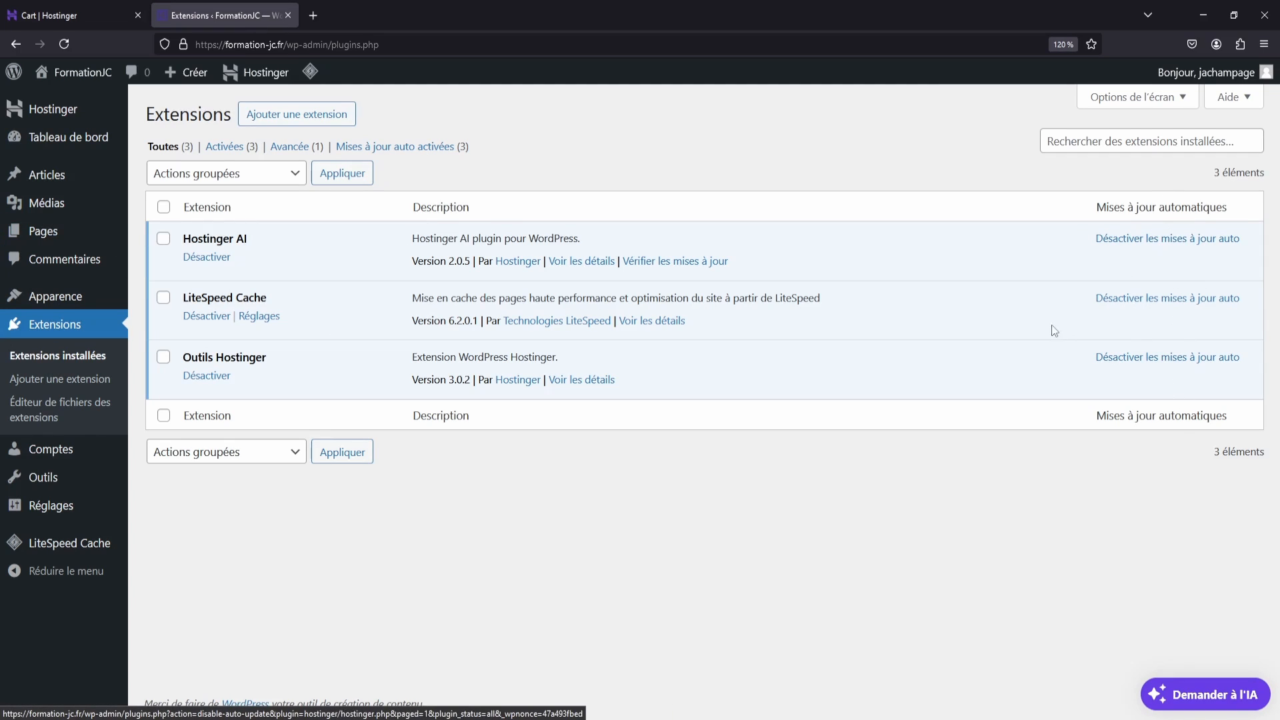
{"action": "left_click", "coordinate": [293, 114]}
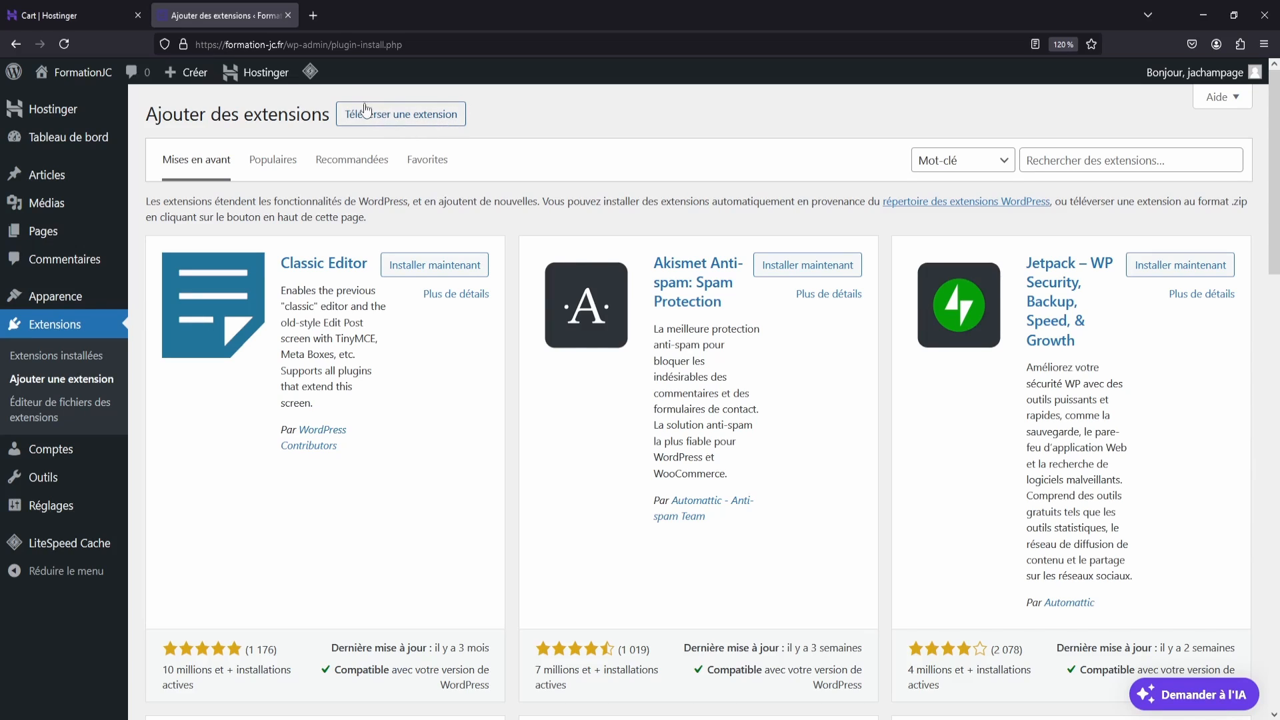
{"action": "scroll", "coordinate": [858, 235], "scroll_direction": "down", "scroll_amount": 15}
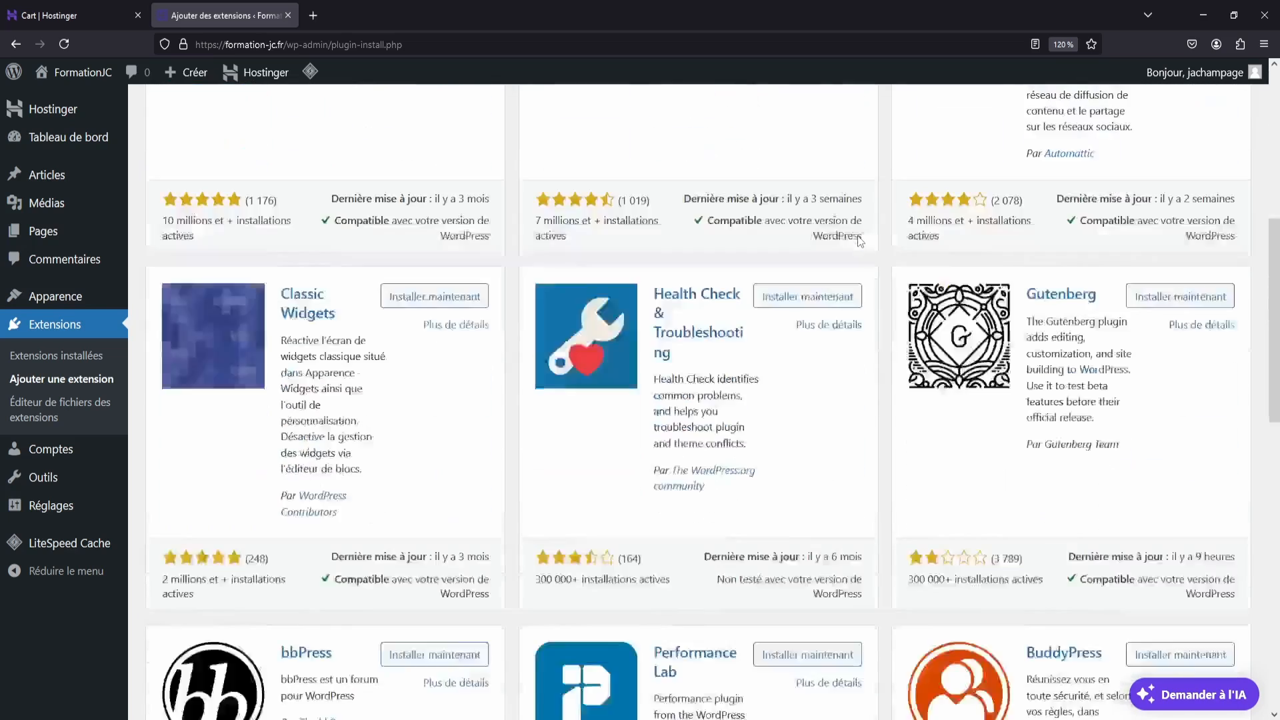
{"action": "scroll", "coordinate": [415, 329], "scroll_direction": "up", "scroll_amount": 15}
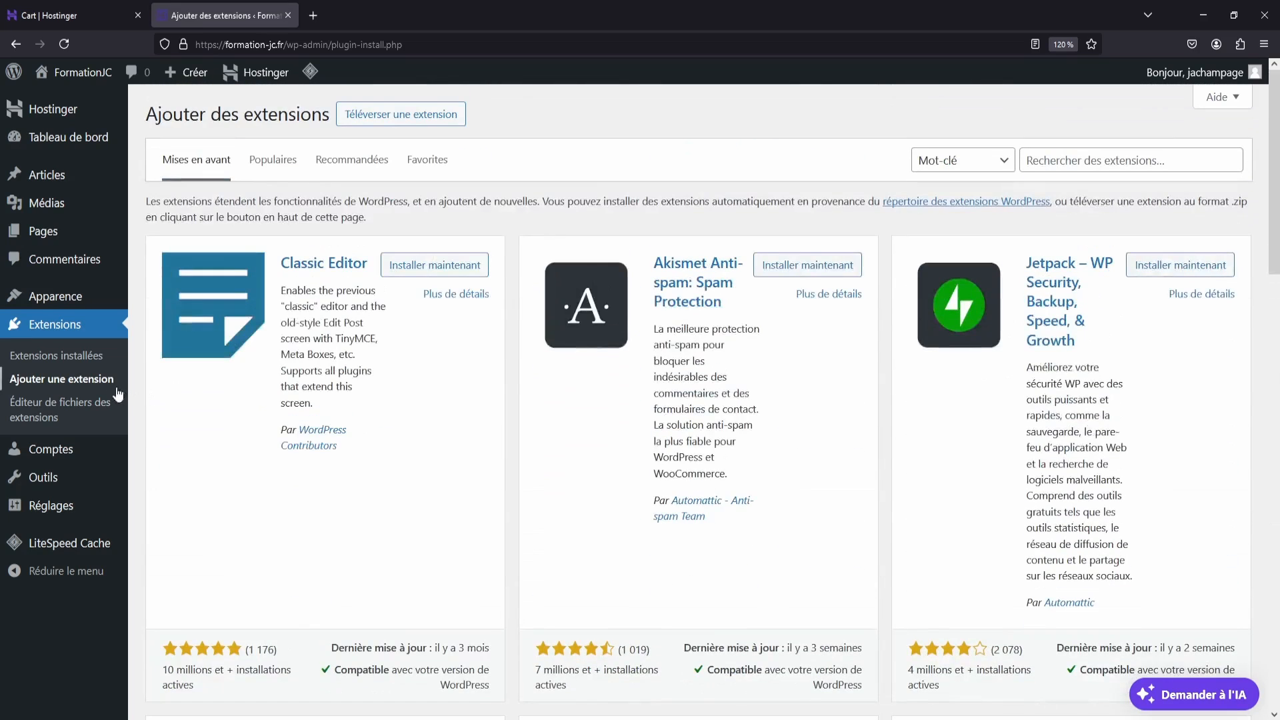
Step: View the extension file editor and return to the list of installed extensions
{"action": "left_click", "coordinate": [48, 419]}
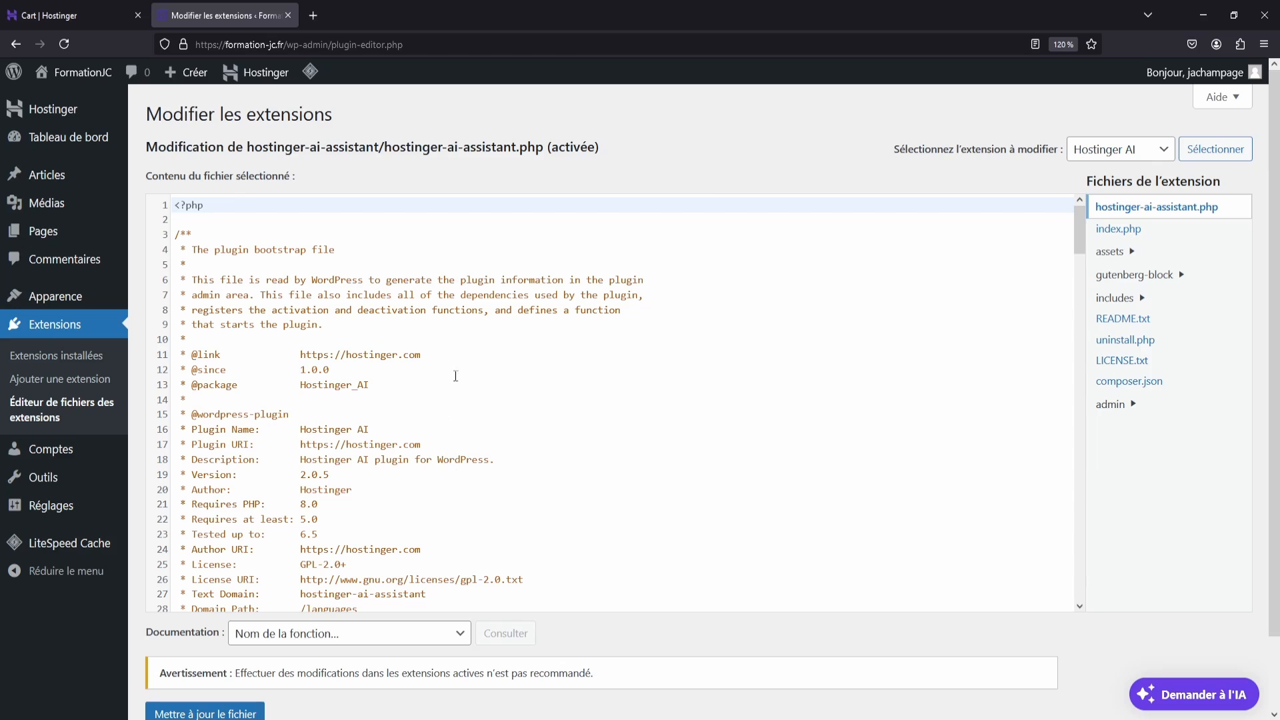
{"action": "left_click", "coordinate": [46, 327]}
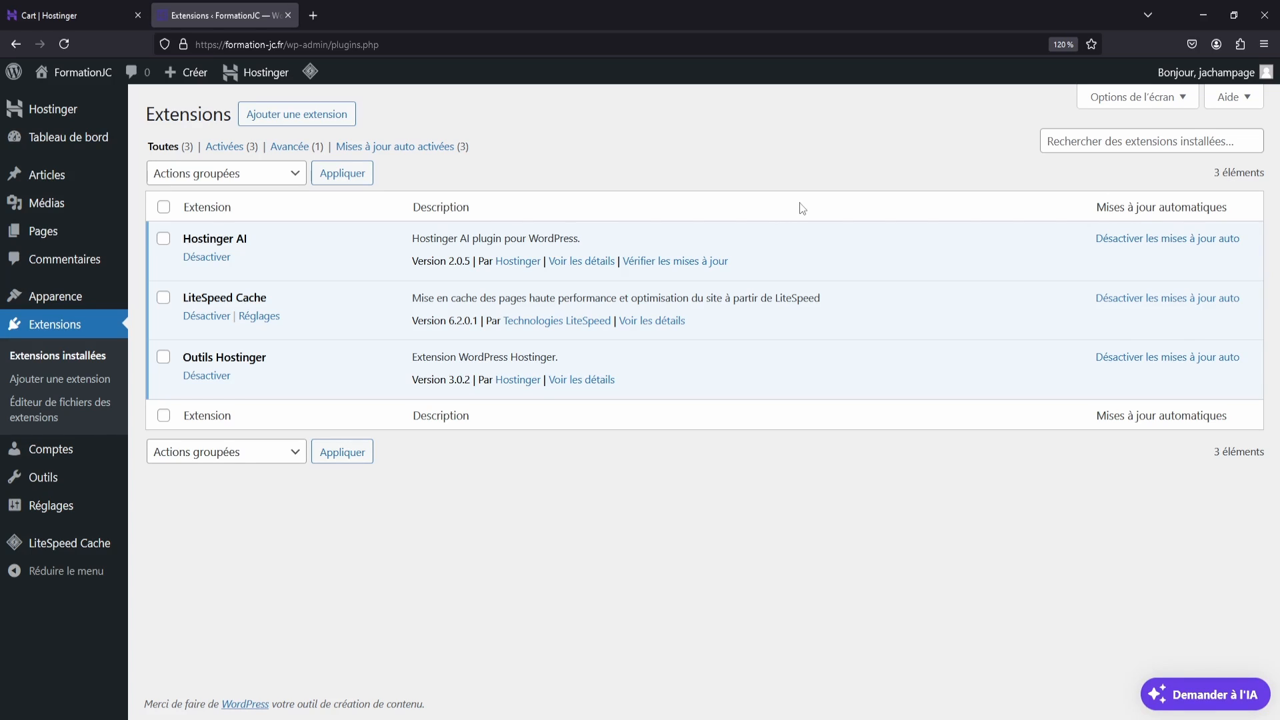
Step: Show the plan durations and prices in the Hostinger cart and return to the WordPress extensions list
{"action": "left_click", "coordinate": [48, 6]}
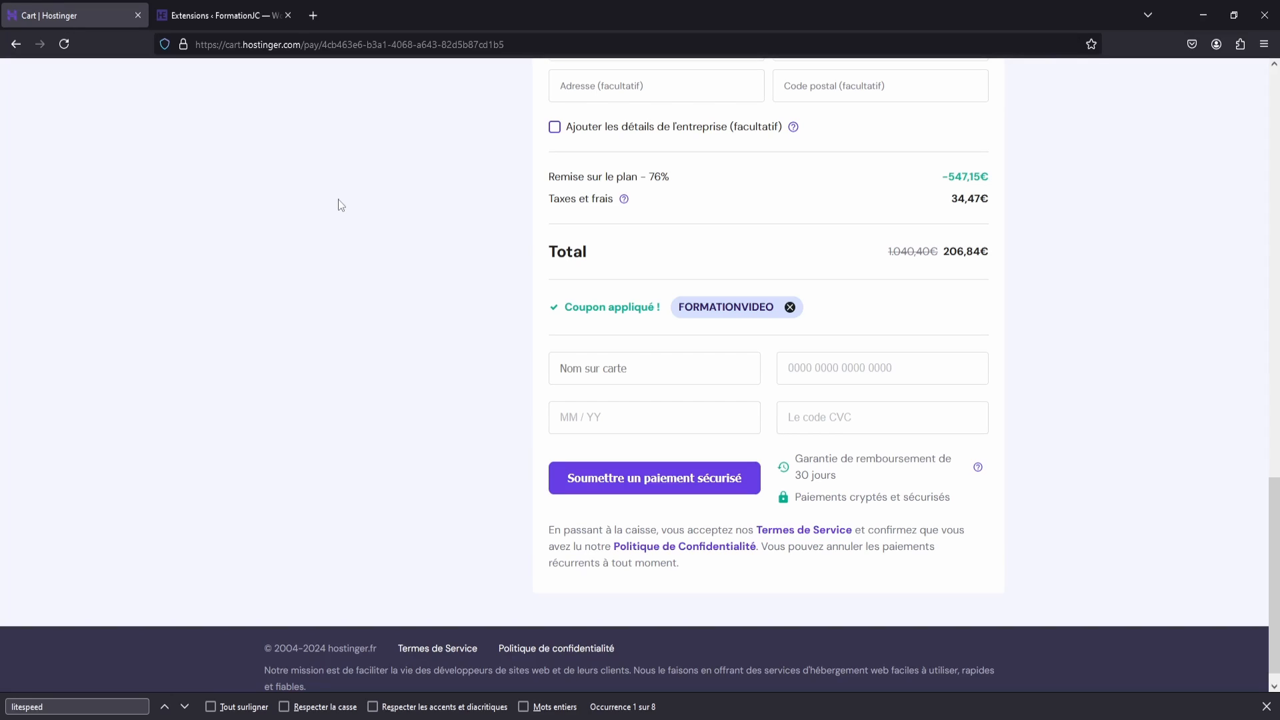
{"action": "scroll", "coordinate": [342, 205], "scroll_direction": "up", "scroll_amount": 20}
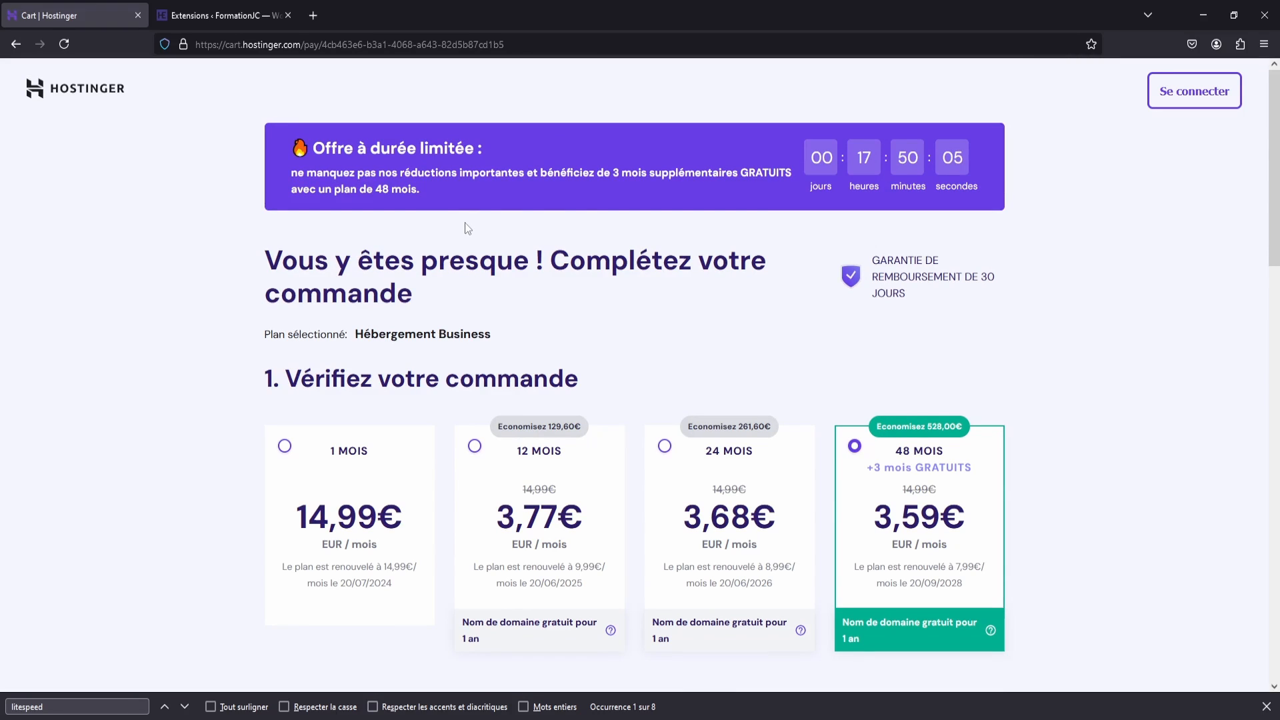
{"action": "left_click", "coordinate": [223, 16]}
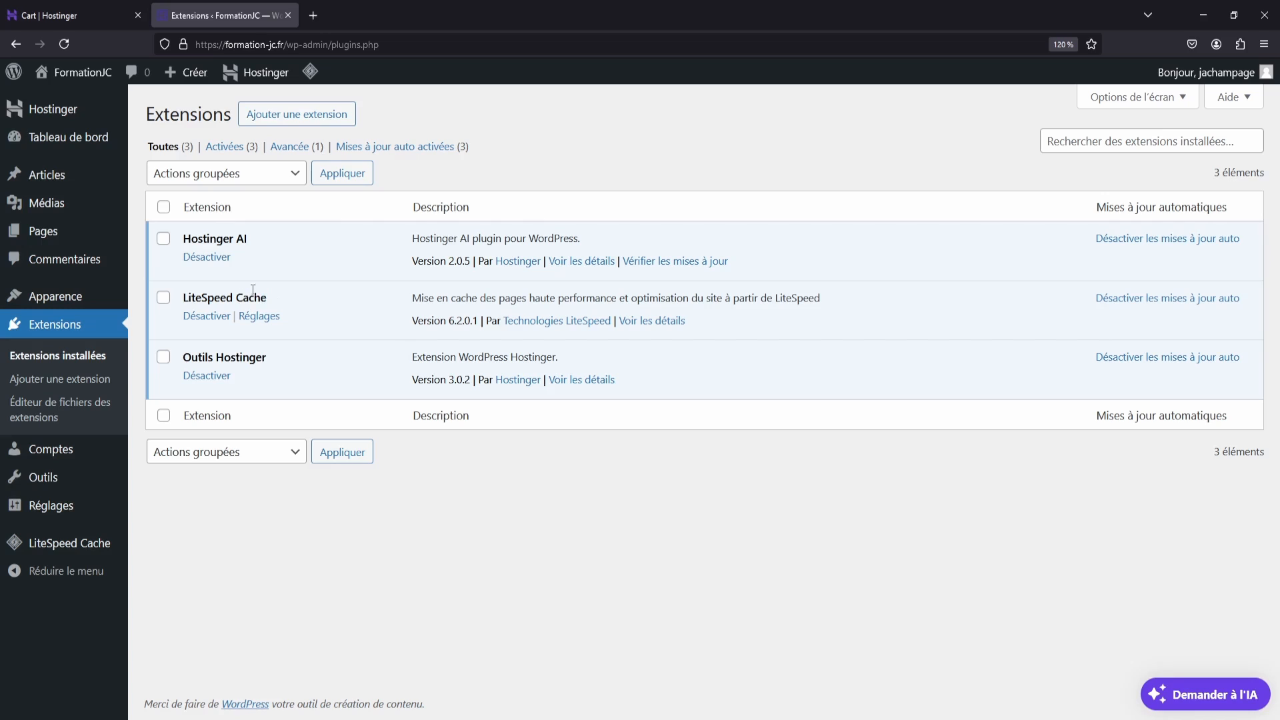
Step: Highlight LiteSpeed Cache among the installed extensions and examine its dashboard's usage statistics, cache status and optimisation summaries
{"action": "triple_click", "coordinate": [278, 298]}
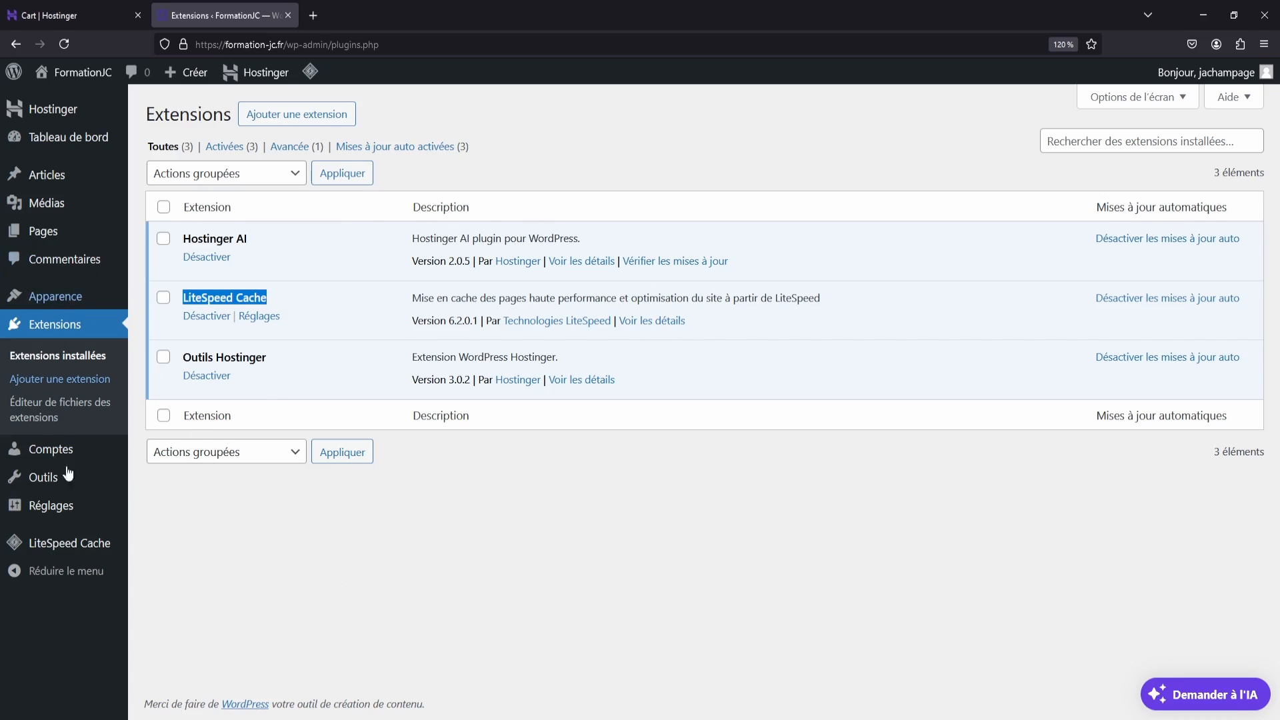
{"action": "left_click", "coordinate": [53, 551]}
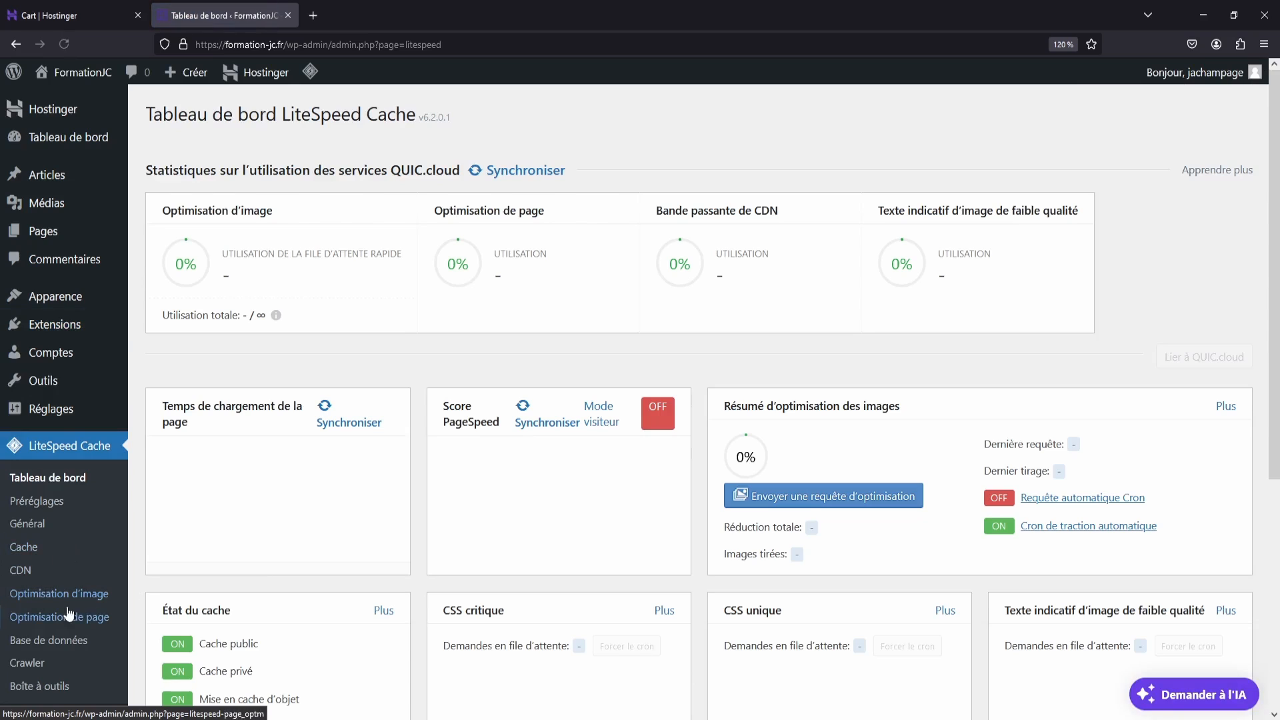
{"action": "scroll", "coordinate": [213, 372], "scroll_direction": "down", "scroll_amount": 3}
{"action": "scroll", "coordinate": [210, 368], "scroll_direction": "down", "scroll_amount": 1}
{"action": "scroll", "coordinate": [42, 503], "scroll_direction": "down", "scroll_amount": 1}
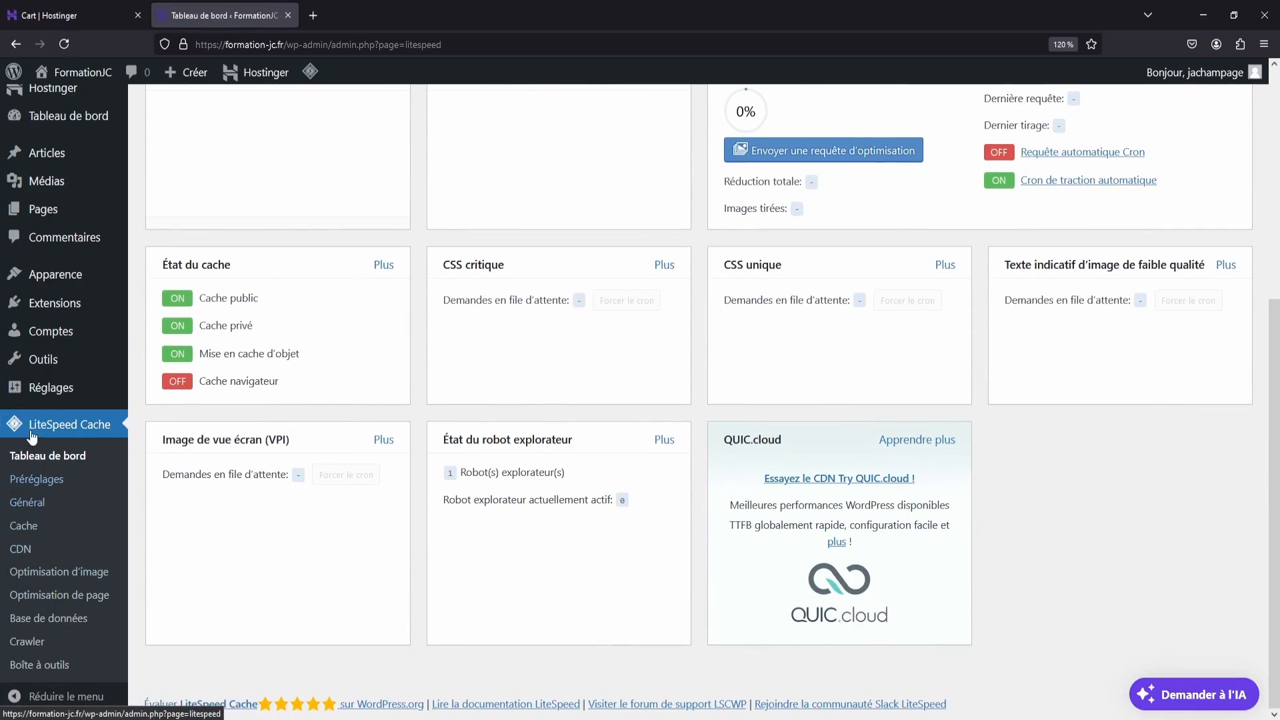
{"action": "scroll", "coordinate": [407, 378], "scroll_direction": "up", "scroll_amount": 5}
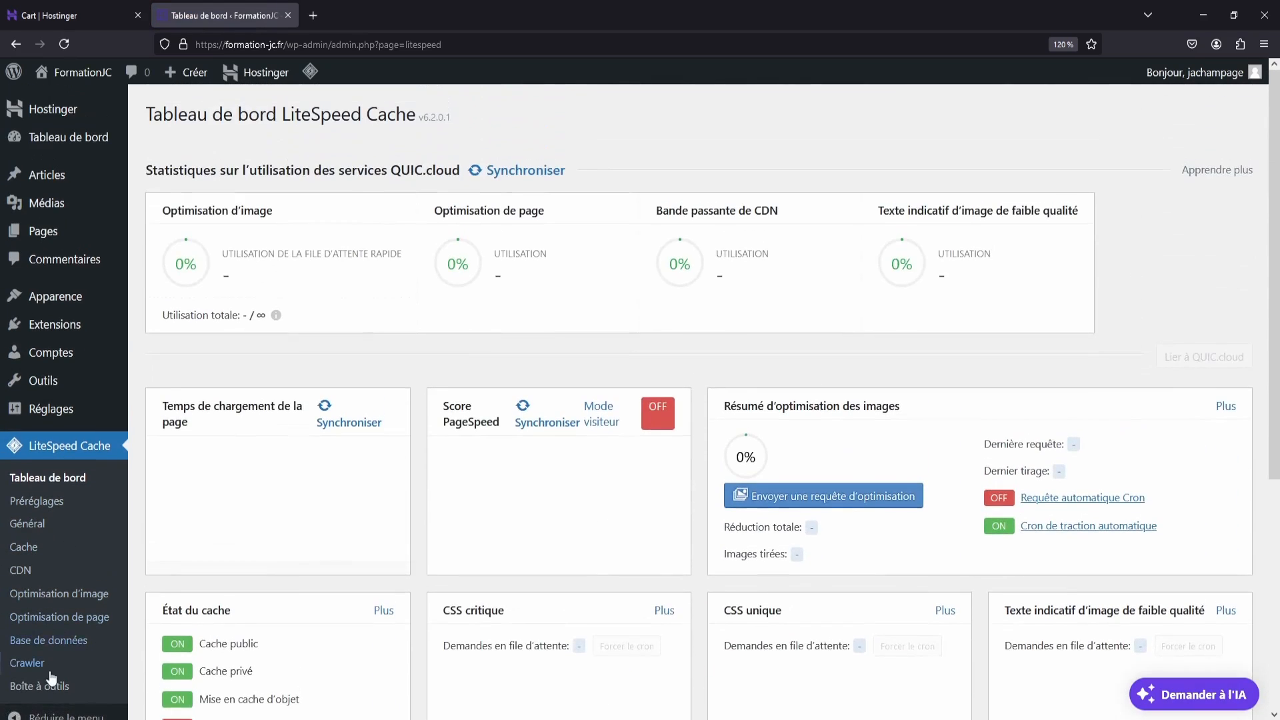
{"action": "left_click", "coordinate": [70, 642]}
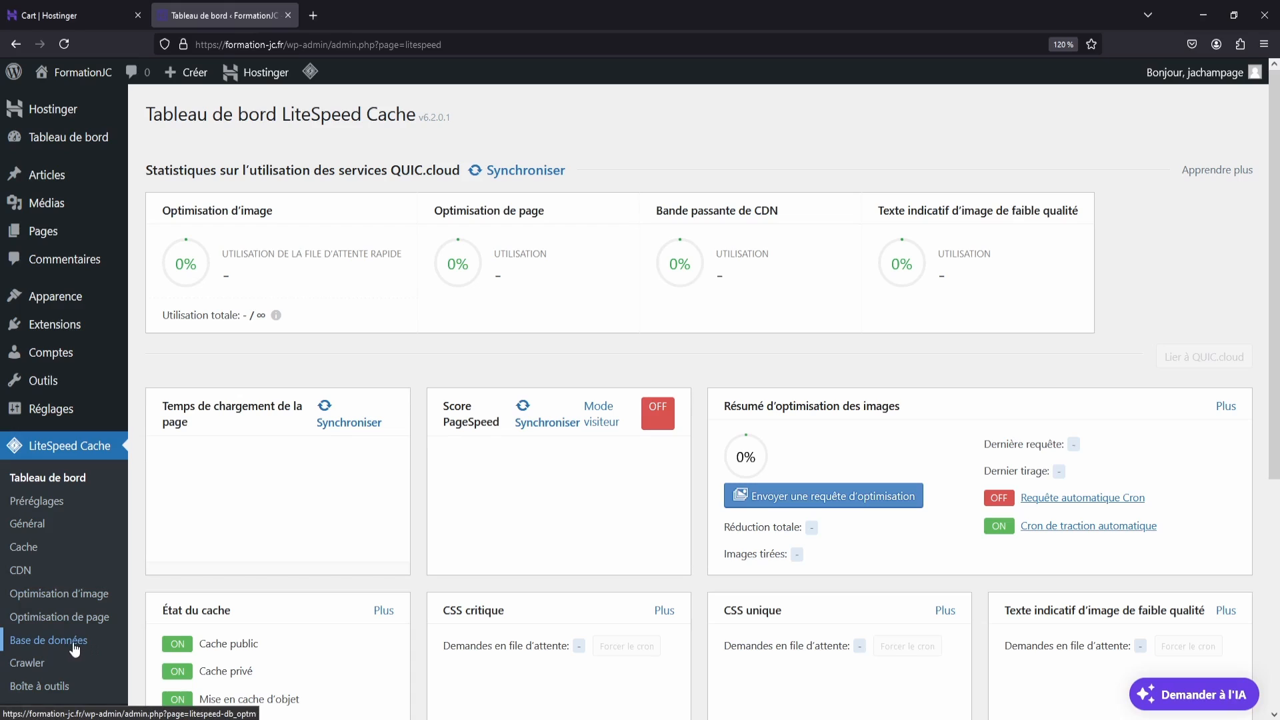
{"action": "scroll", "coordinate": [114, 596], "scroll_direction": "down", "scroll_amount": 5}
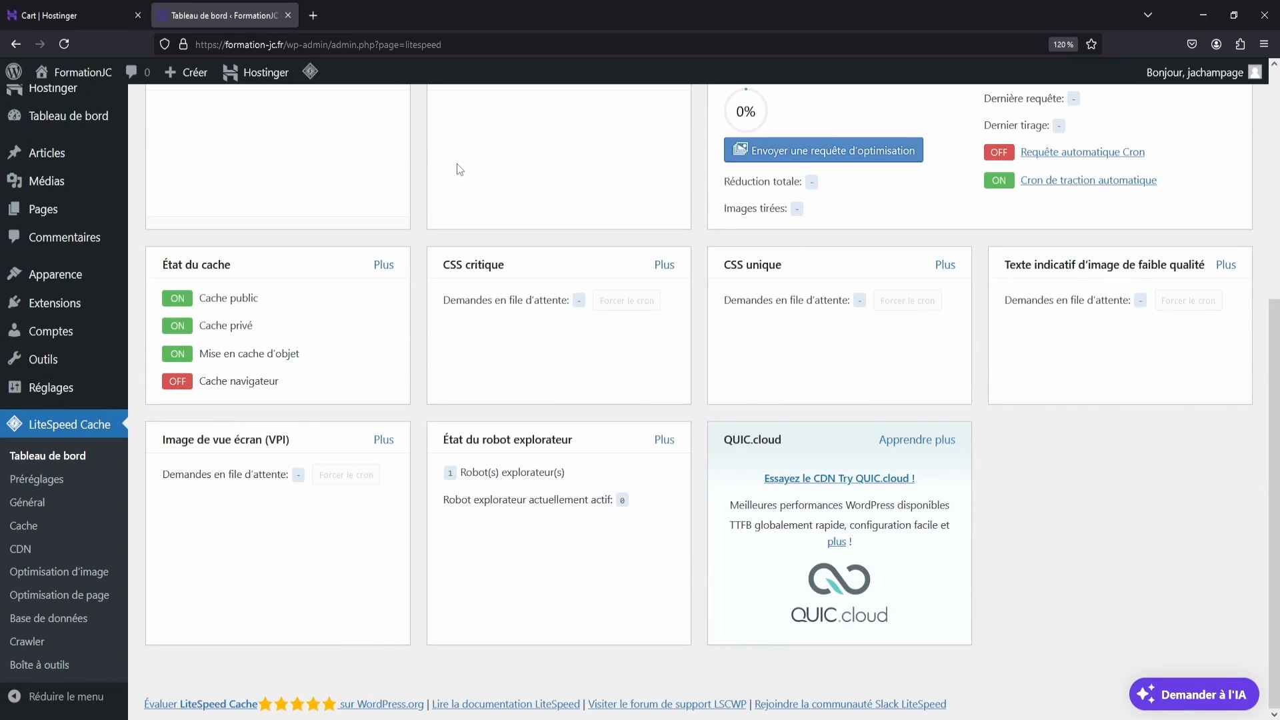
{"action": "scroll", "coordinate": [457, 162], "scroll_direction": "up", "scroll_amount": 5}
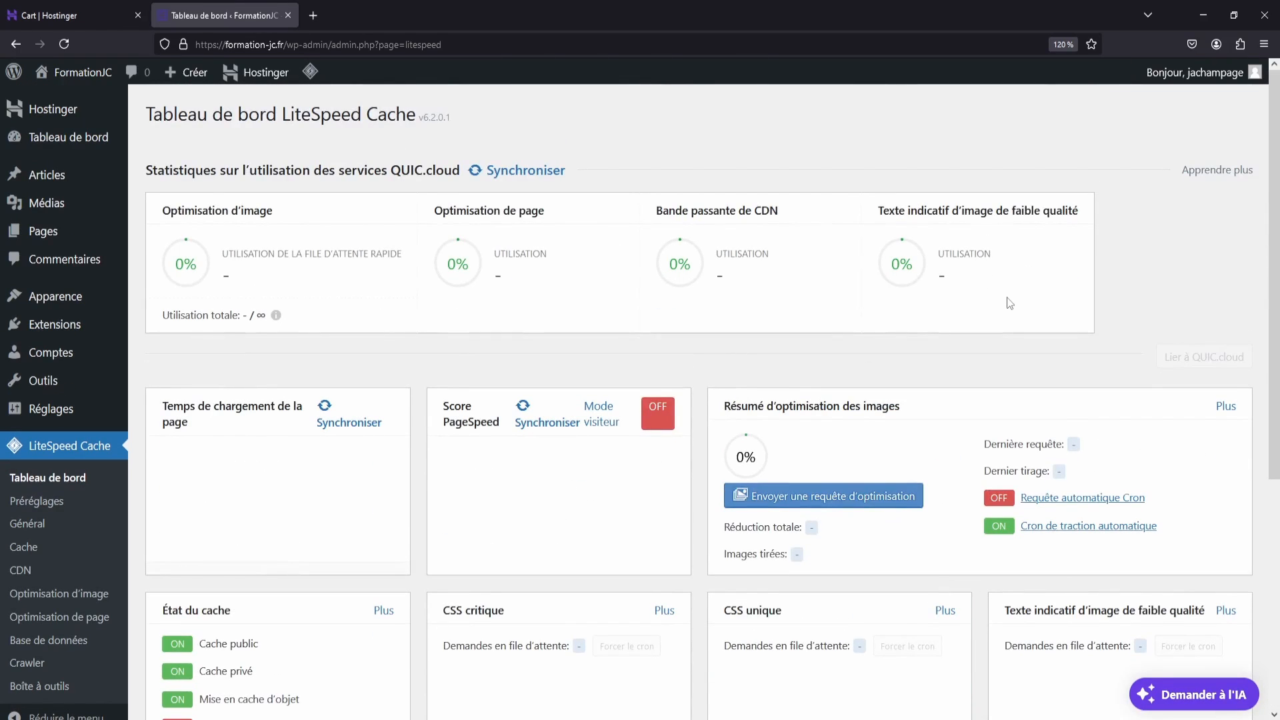